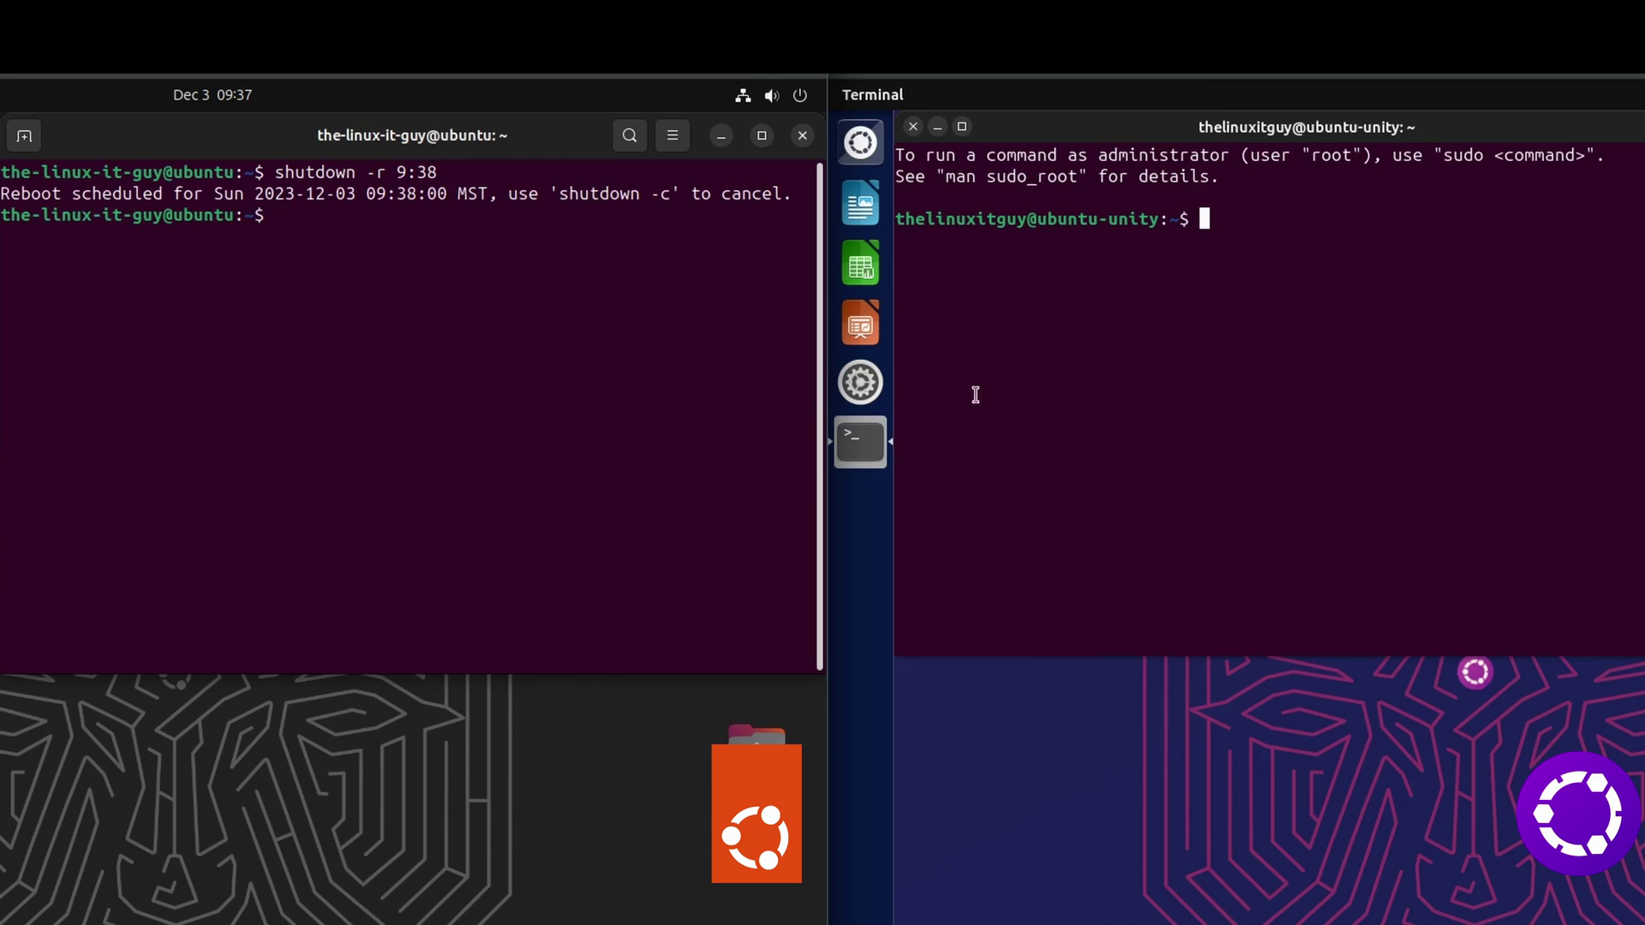
Step: Schedule a reboot of the Ubuntu Unity machine with the command shutdown -r 9:38
{"action": "type", "text": "shutdown -r "}
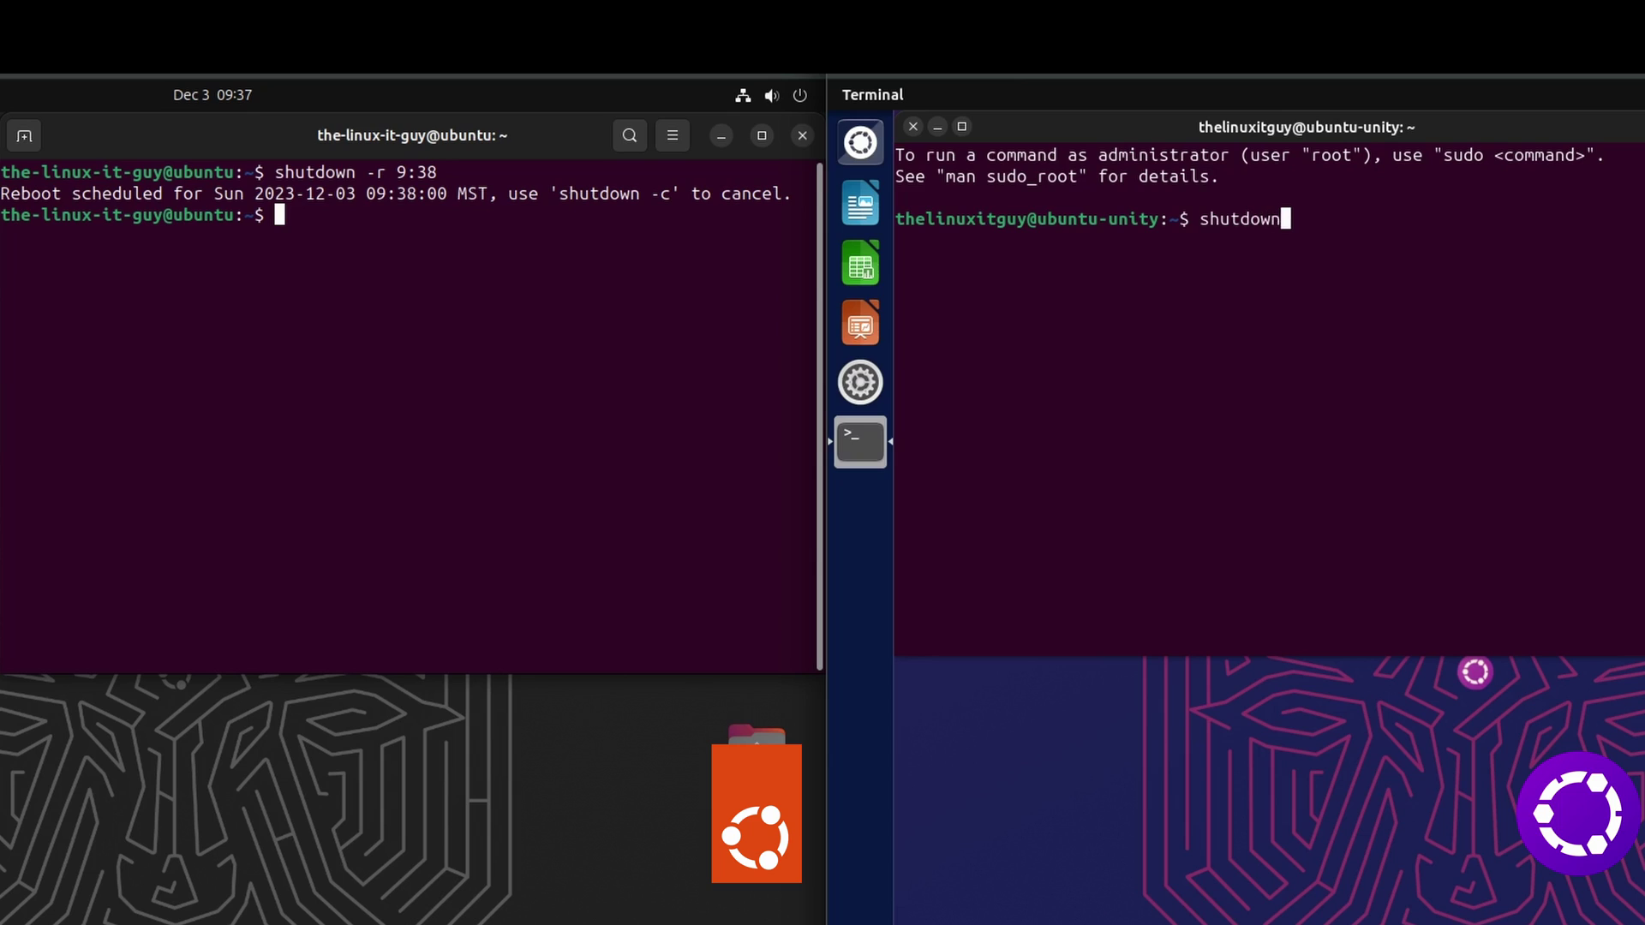
{"action": "type", "text": "9:38"}
{"action": "key", "text": "Return"}
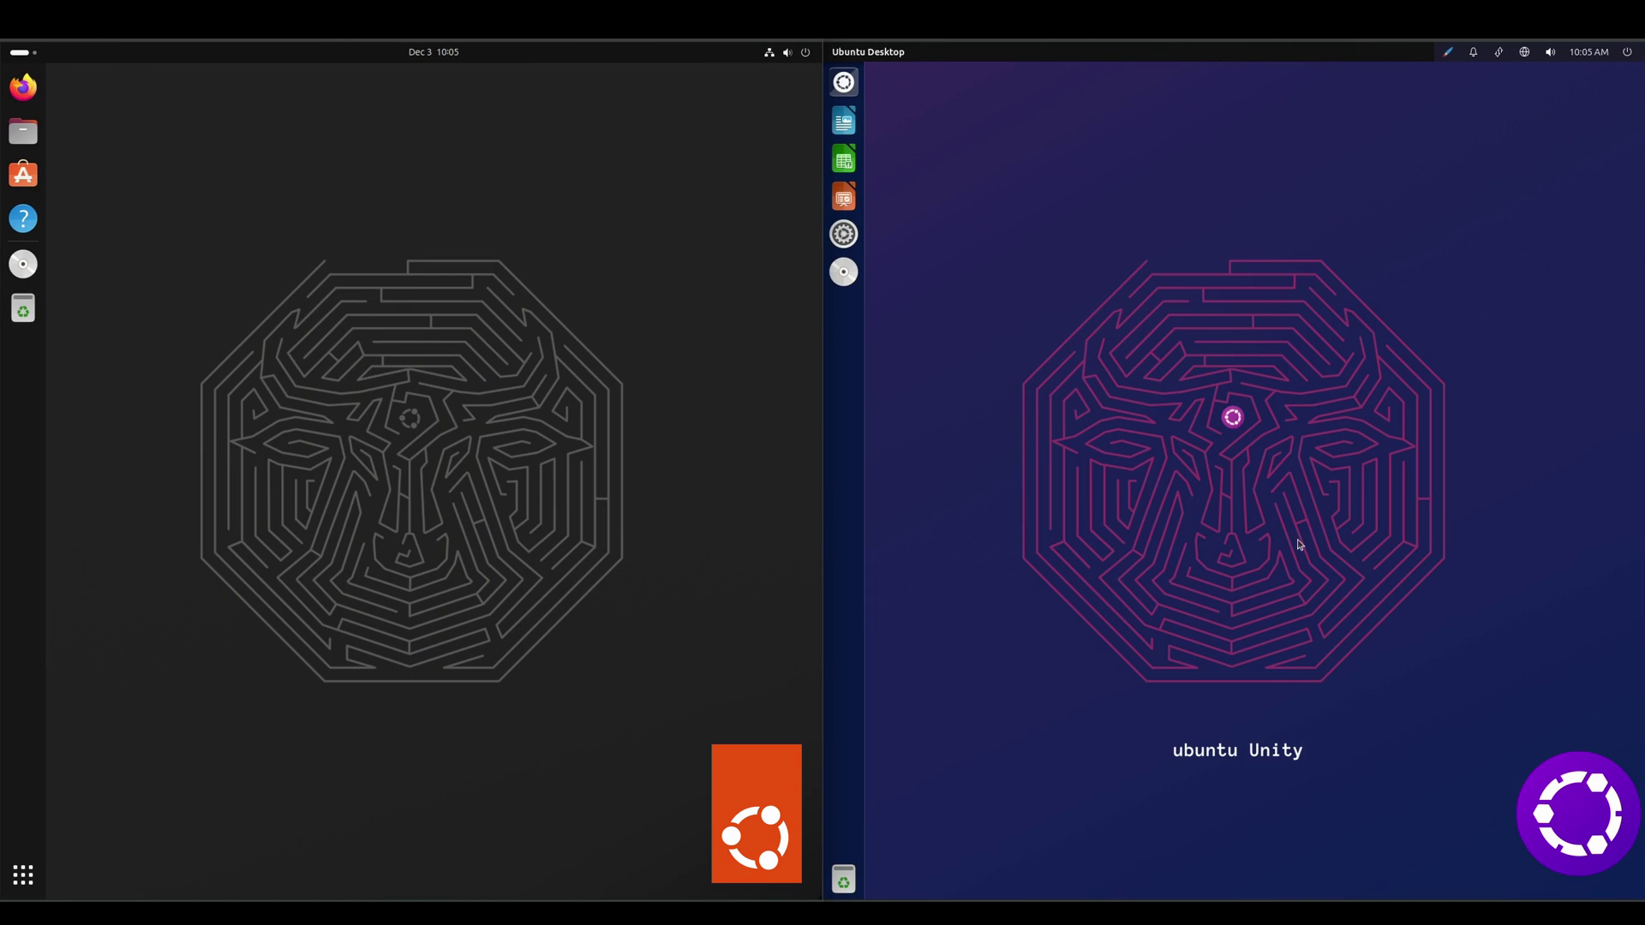
Step: Open Additional Drivers on both Ubuntu Unity and Ubuntu, and move both windows toward the top of their desktops
{"action": "key", "text": "super"}
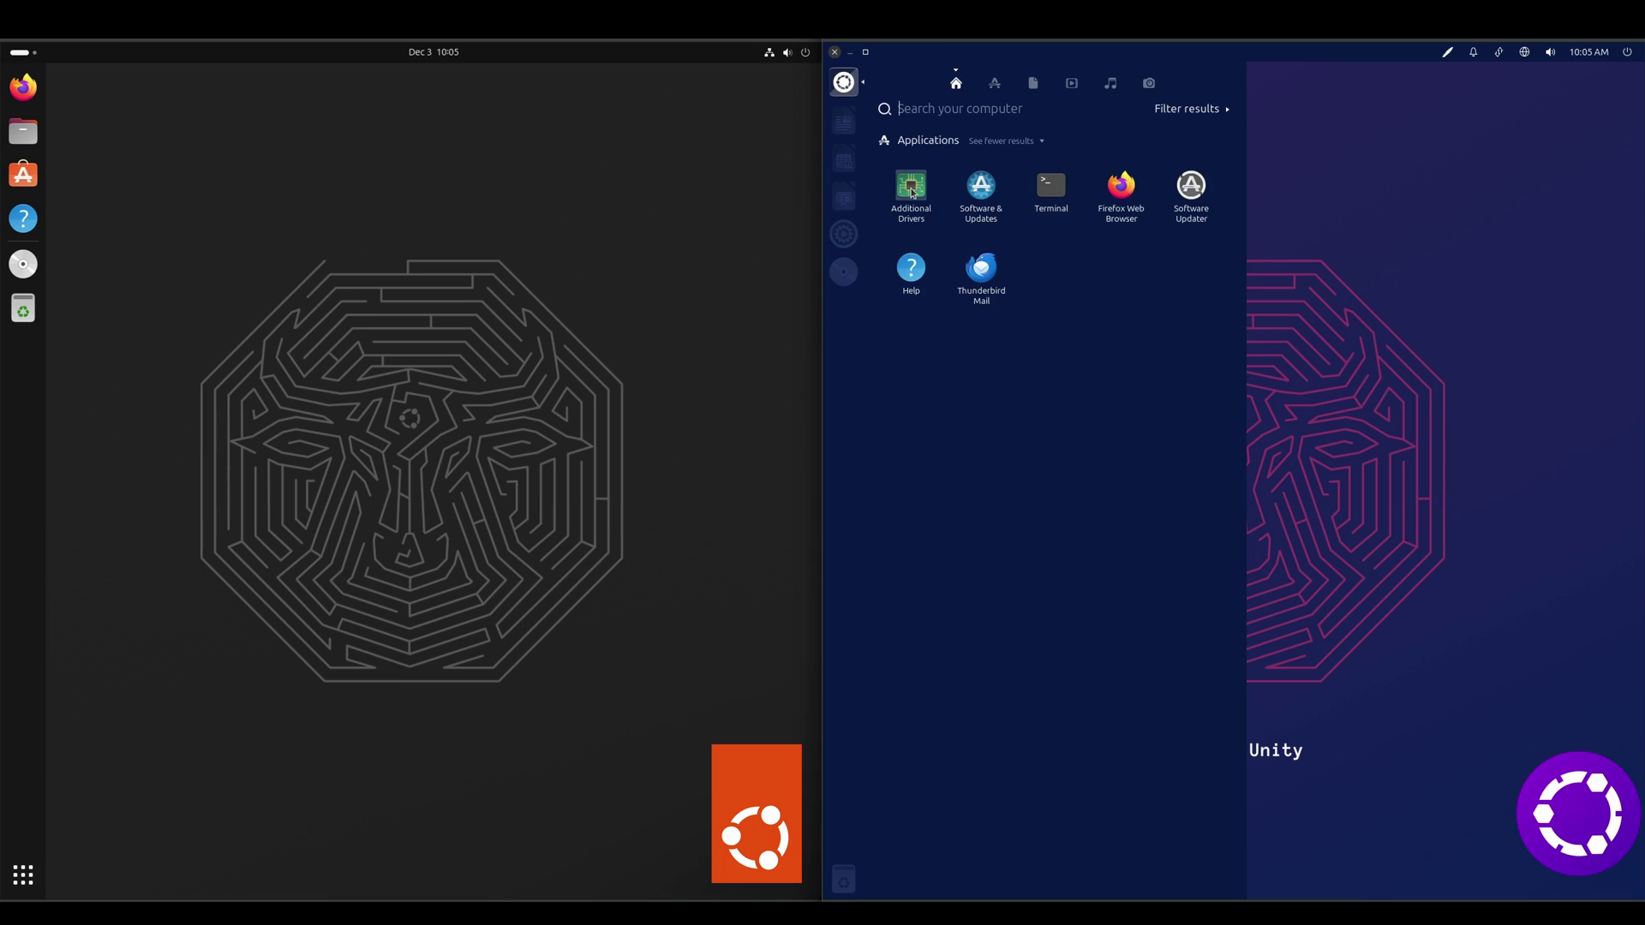
{"action": "left_click", "coordinate": [911, 193]}
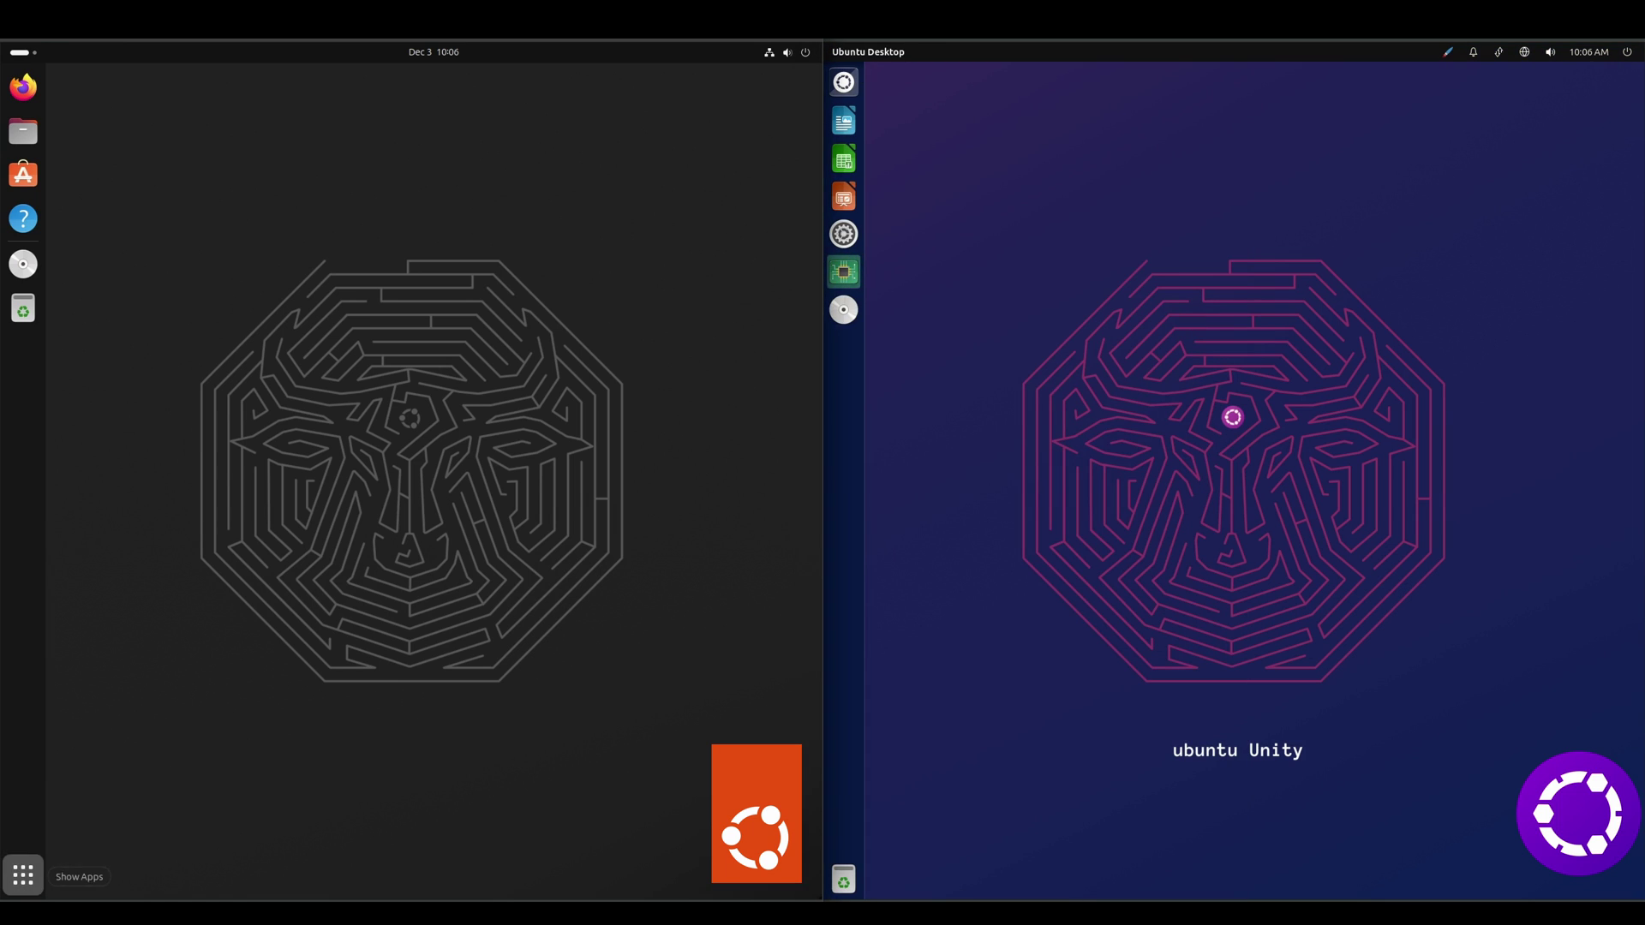
{"action": "left_click", "coordinate": [23, 875]}
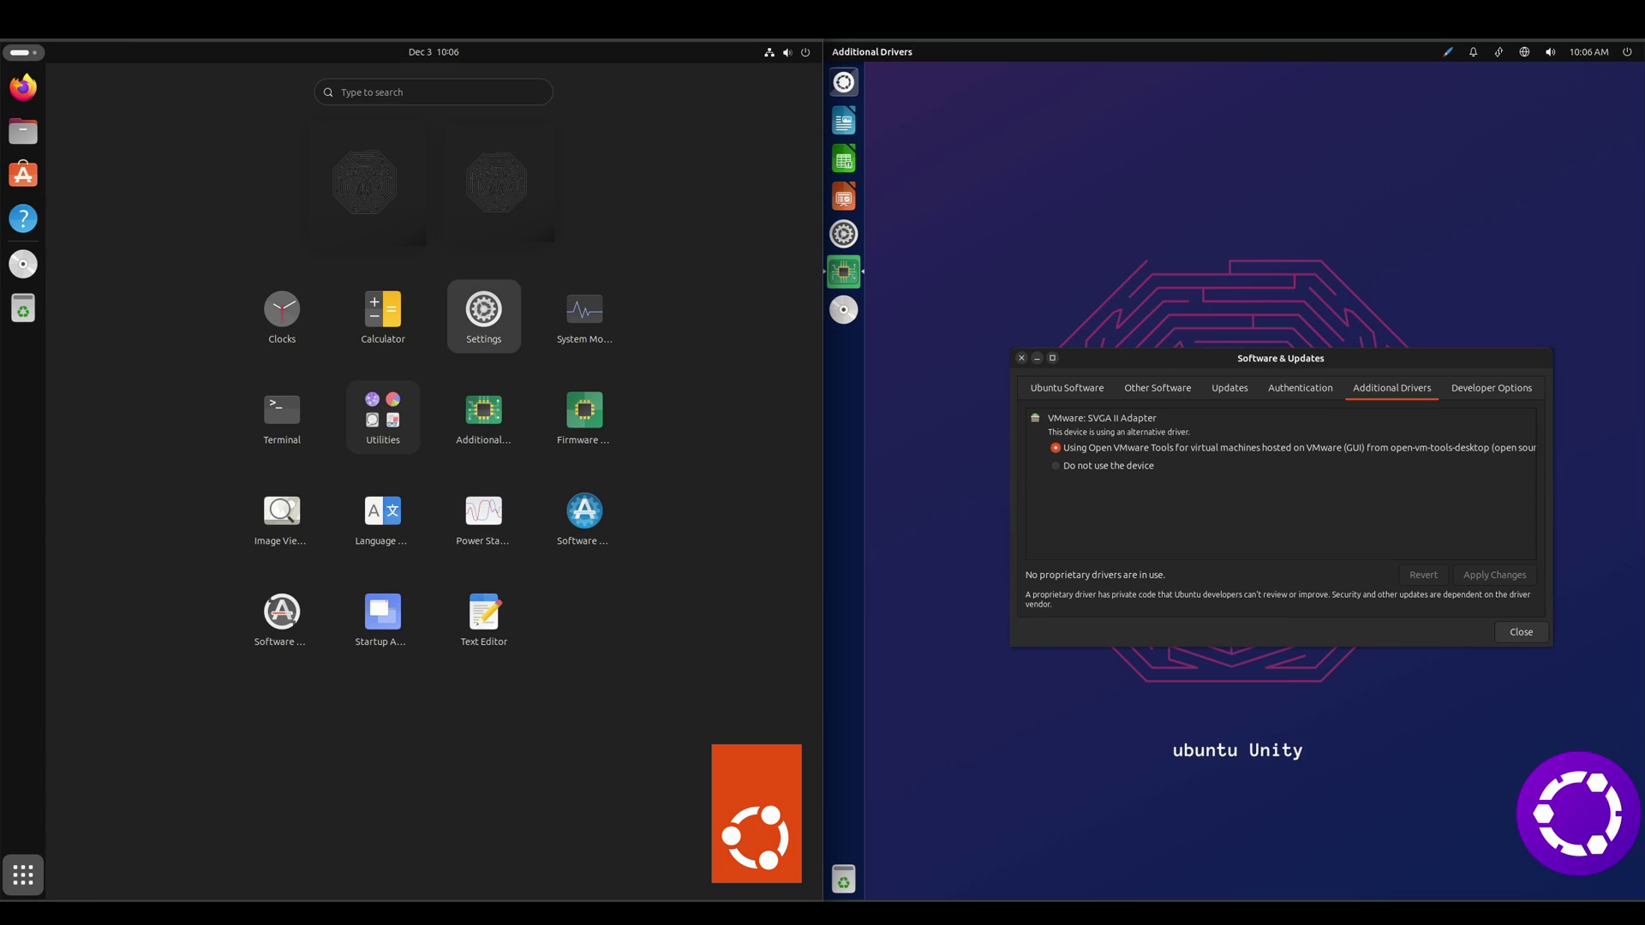
{"action": "left_click", "coordinate": [483, 413]}
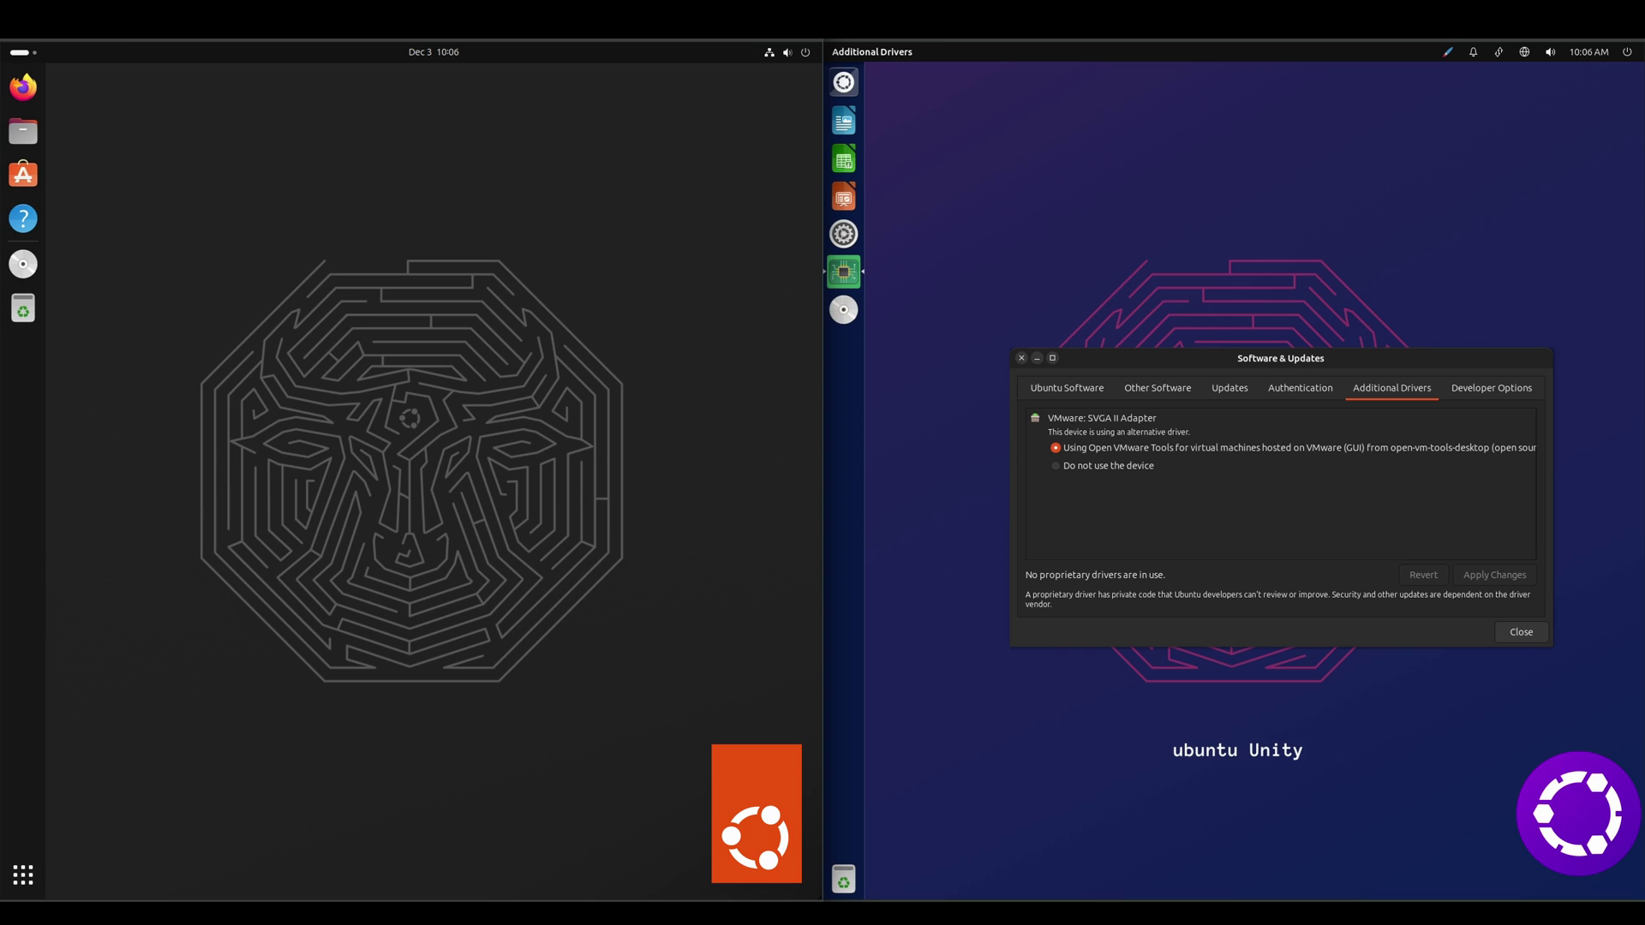
{"action": "left_click_drag", "start_coordinate": [1253, 359], "coordinate": [1106, 74]}
{"action": "left_click_drag", "start_coordinate": [370, 429], "coordinate": [601, 77]}
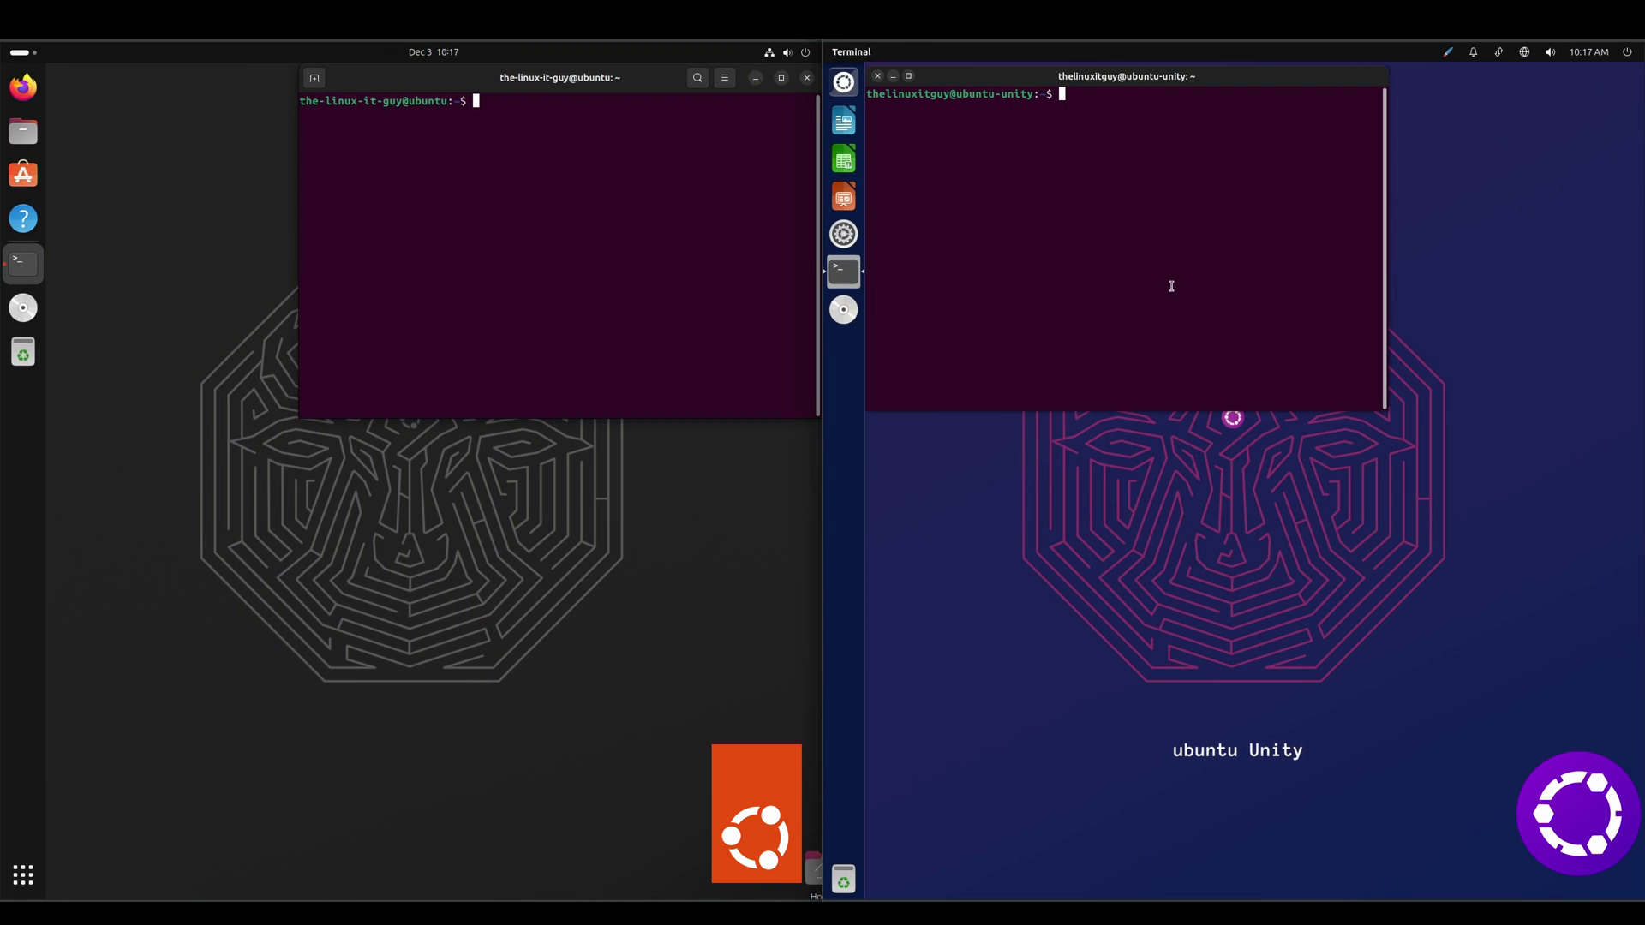
Step: Try to run htop in the terminals of both Ubuntu Unity and Ubuntu
{"action": "type", "text": "top"}
{"action": "key", "text": "Return"}
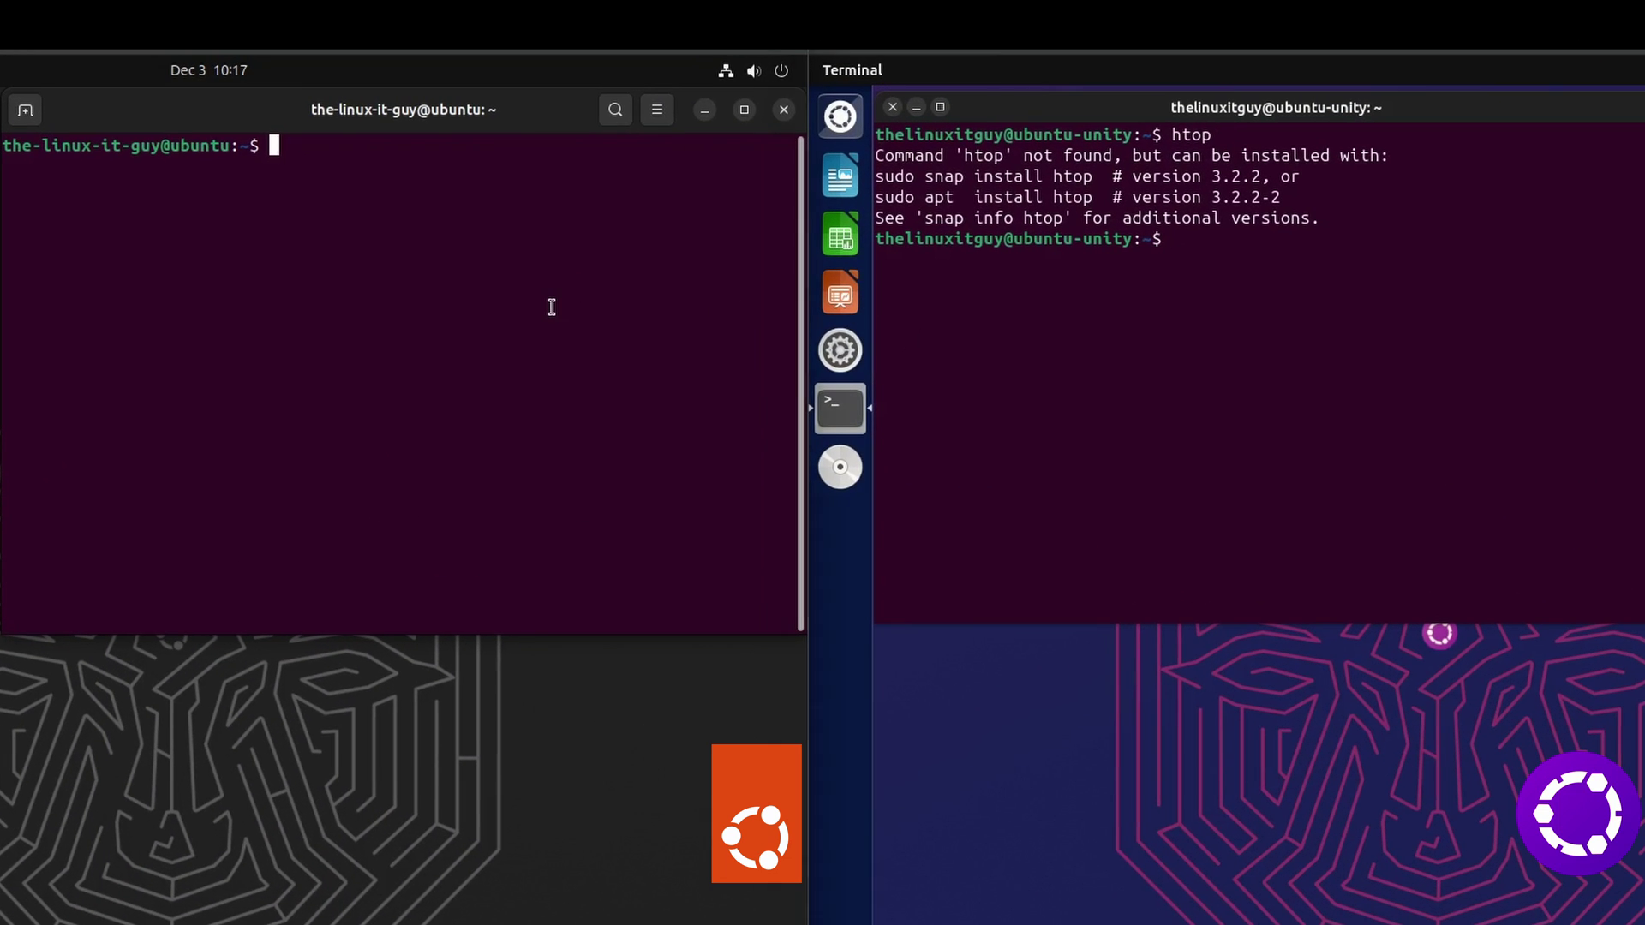
{"action": "type", "text": "htop"}
{"action": "key", "text": "Return"}
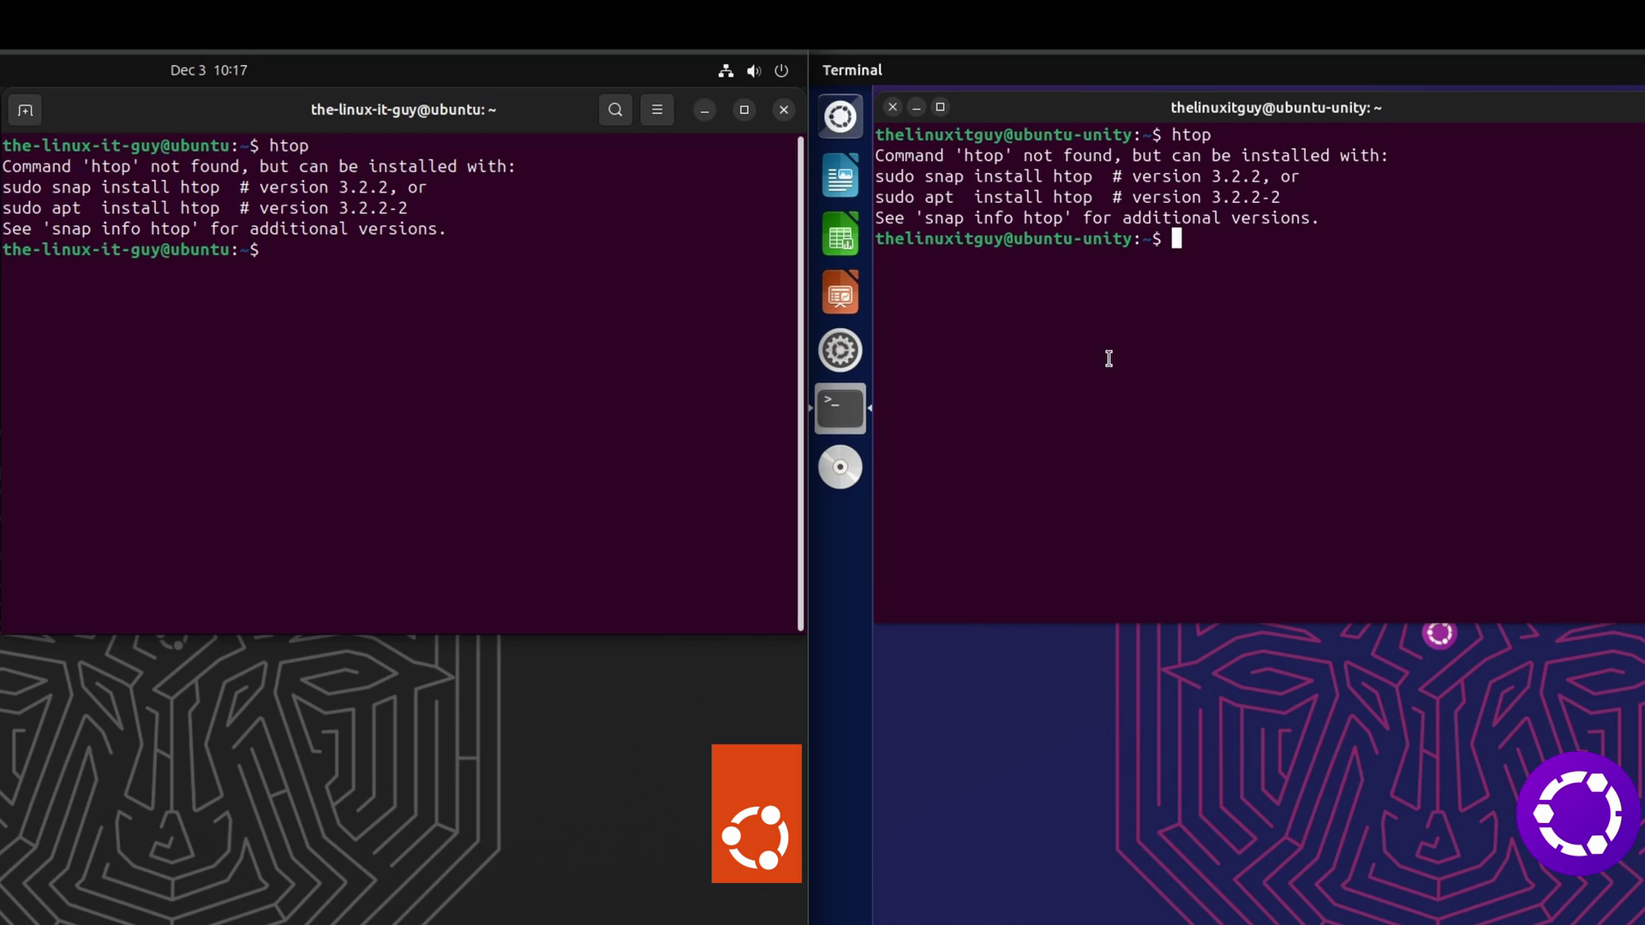
Step: Install htop on Ubuntu Unity with sudo snap install htop, authenticating with the account password
{"action": "type", "text": "sudo snap in"}
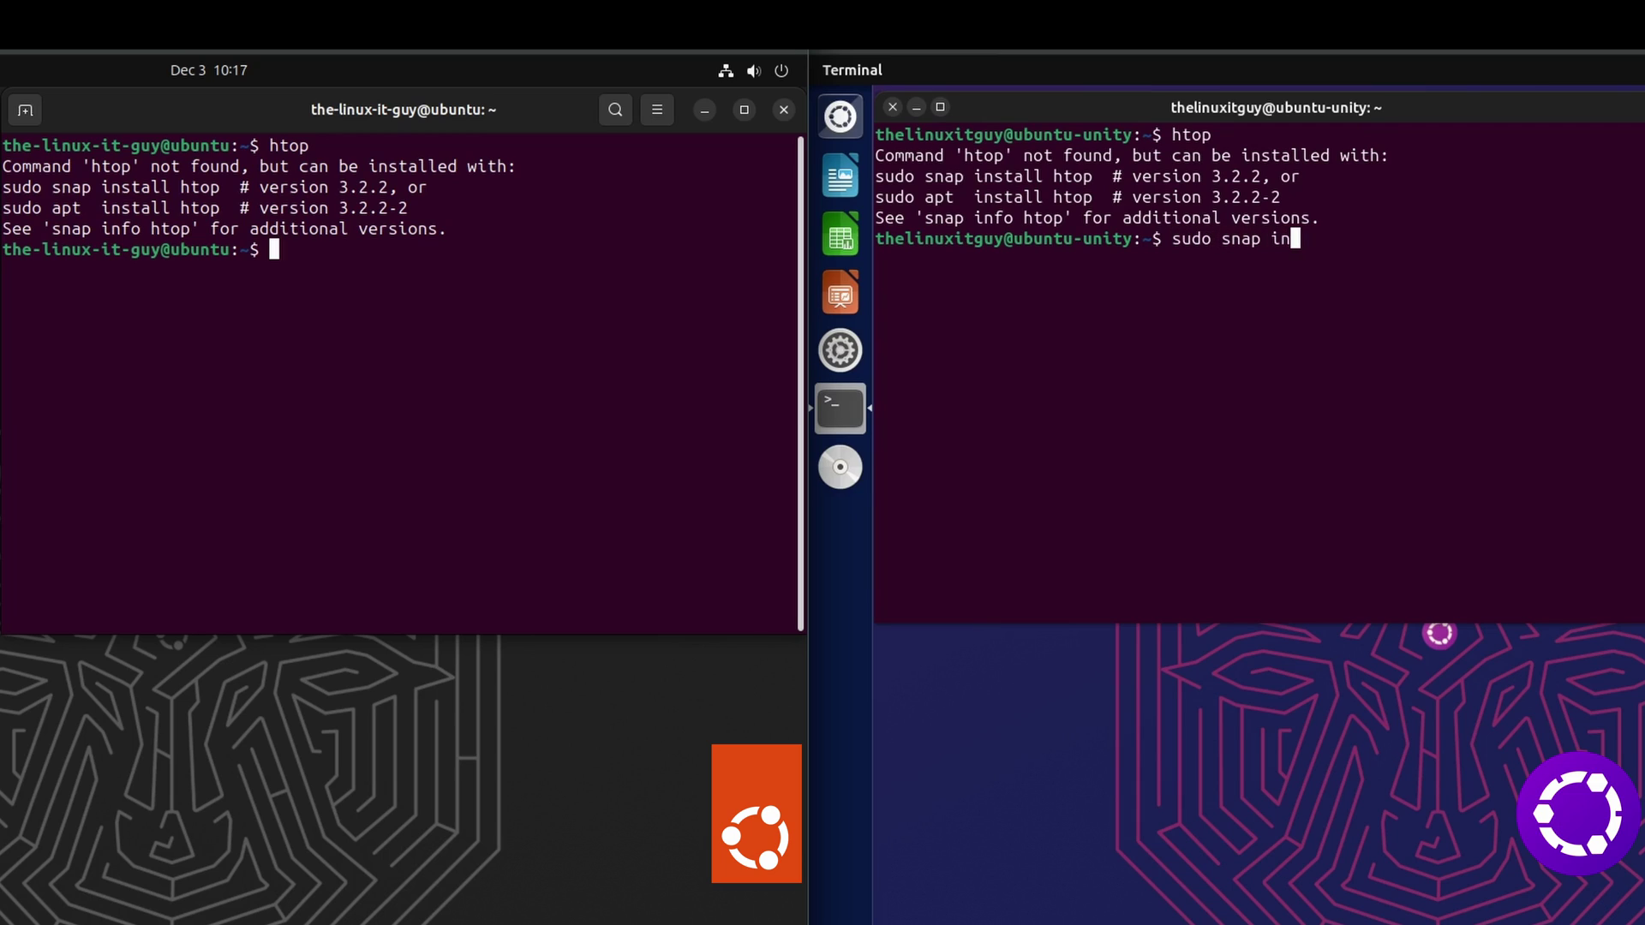
{"action": "type", "text": "stall htop"}
{"action": "key", "text": "Return"}
{"action": "key", "text": "Return"}
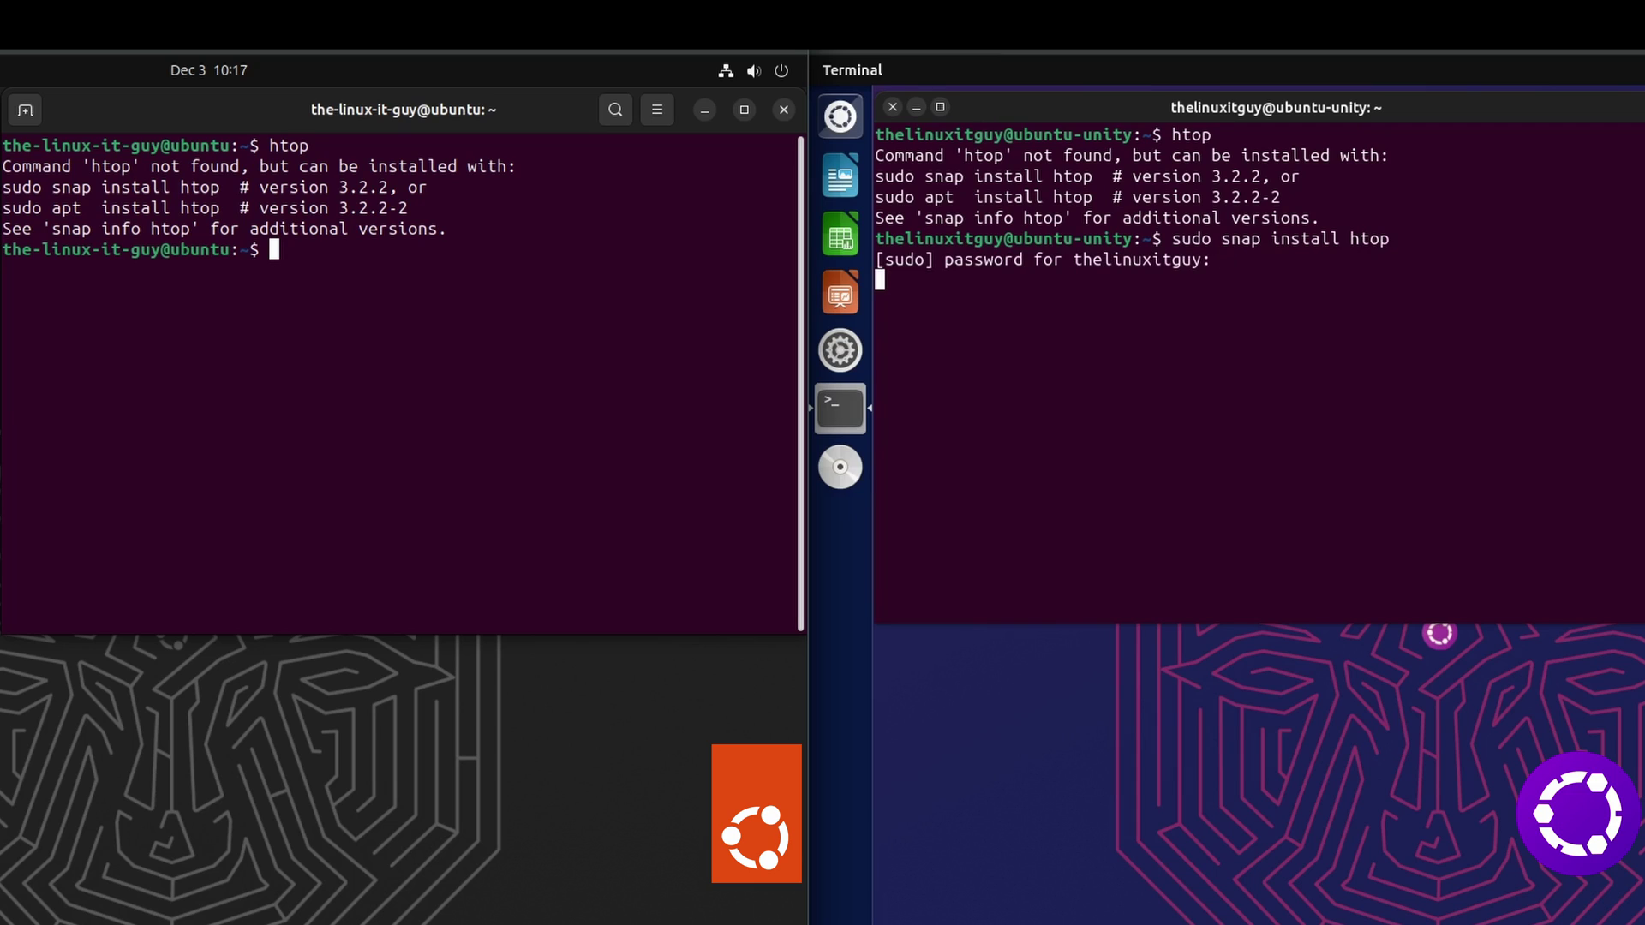
Step: Install htop on the Ubuntu machine with sudo snap install htop, entering the sudo account password
{"action": "type", "text": "sudo "}
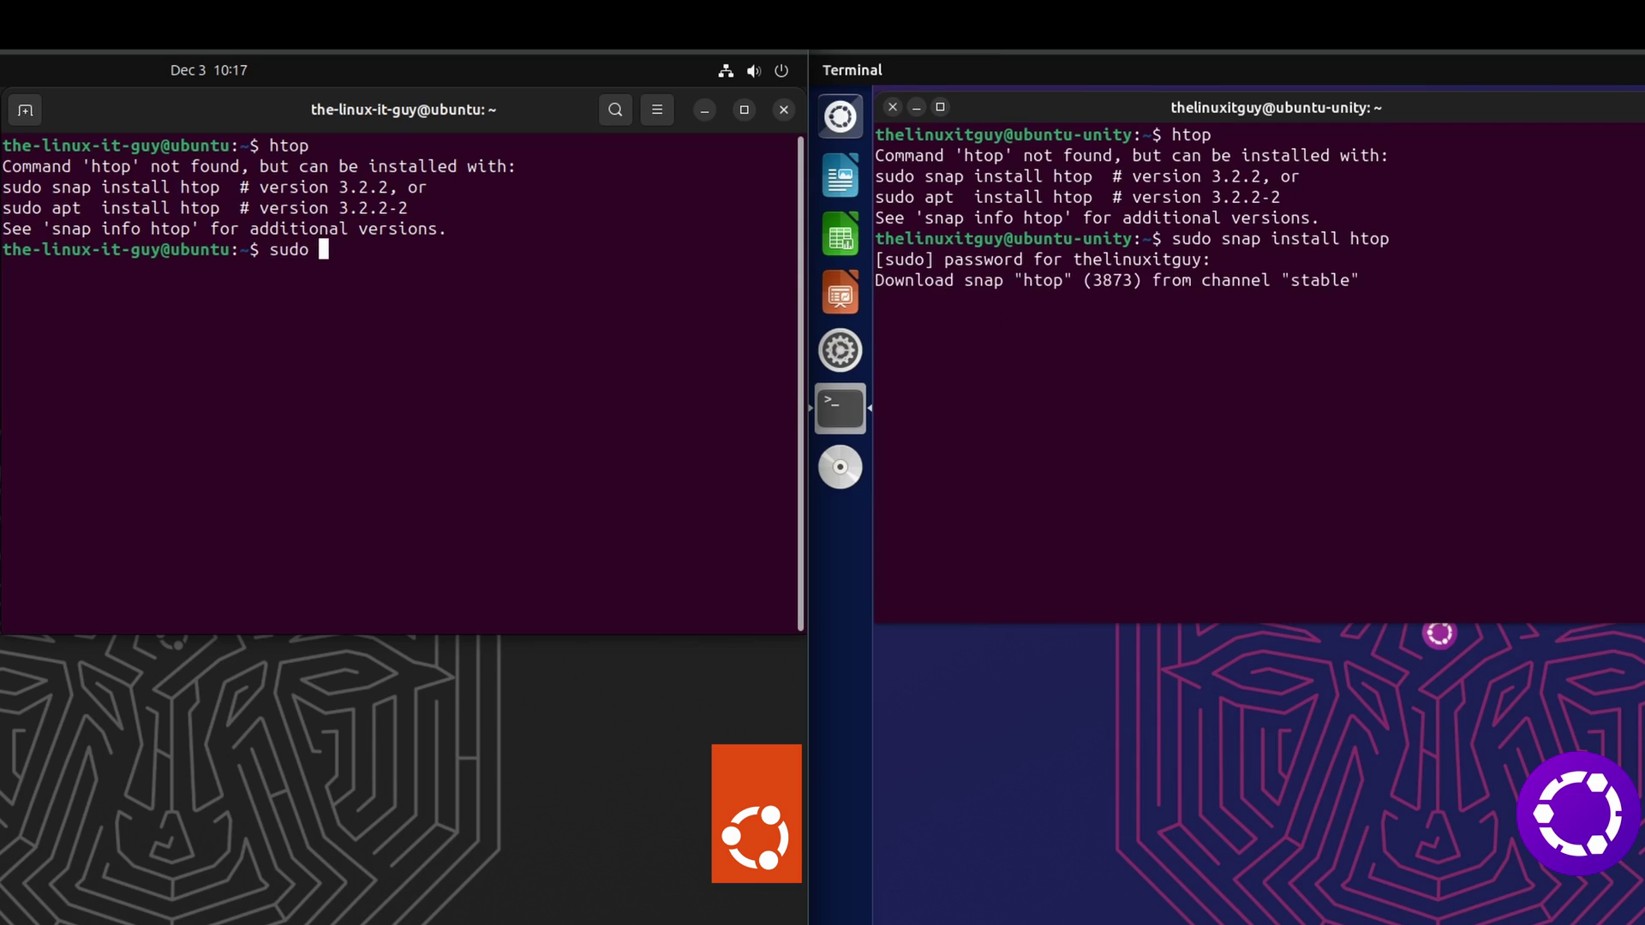
{"action": "type", "text": "snap install htop"}
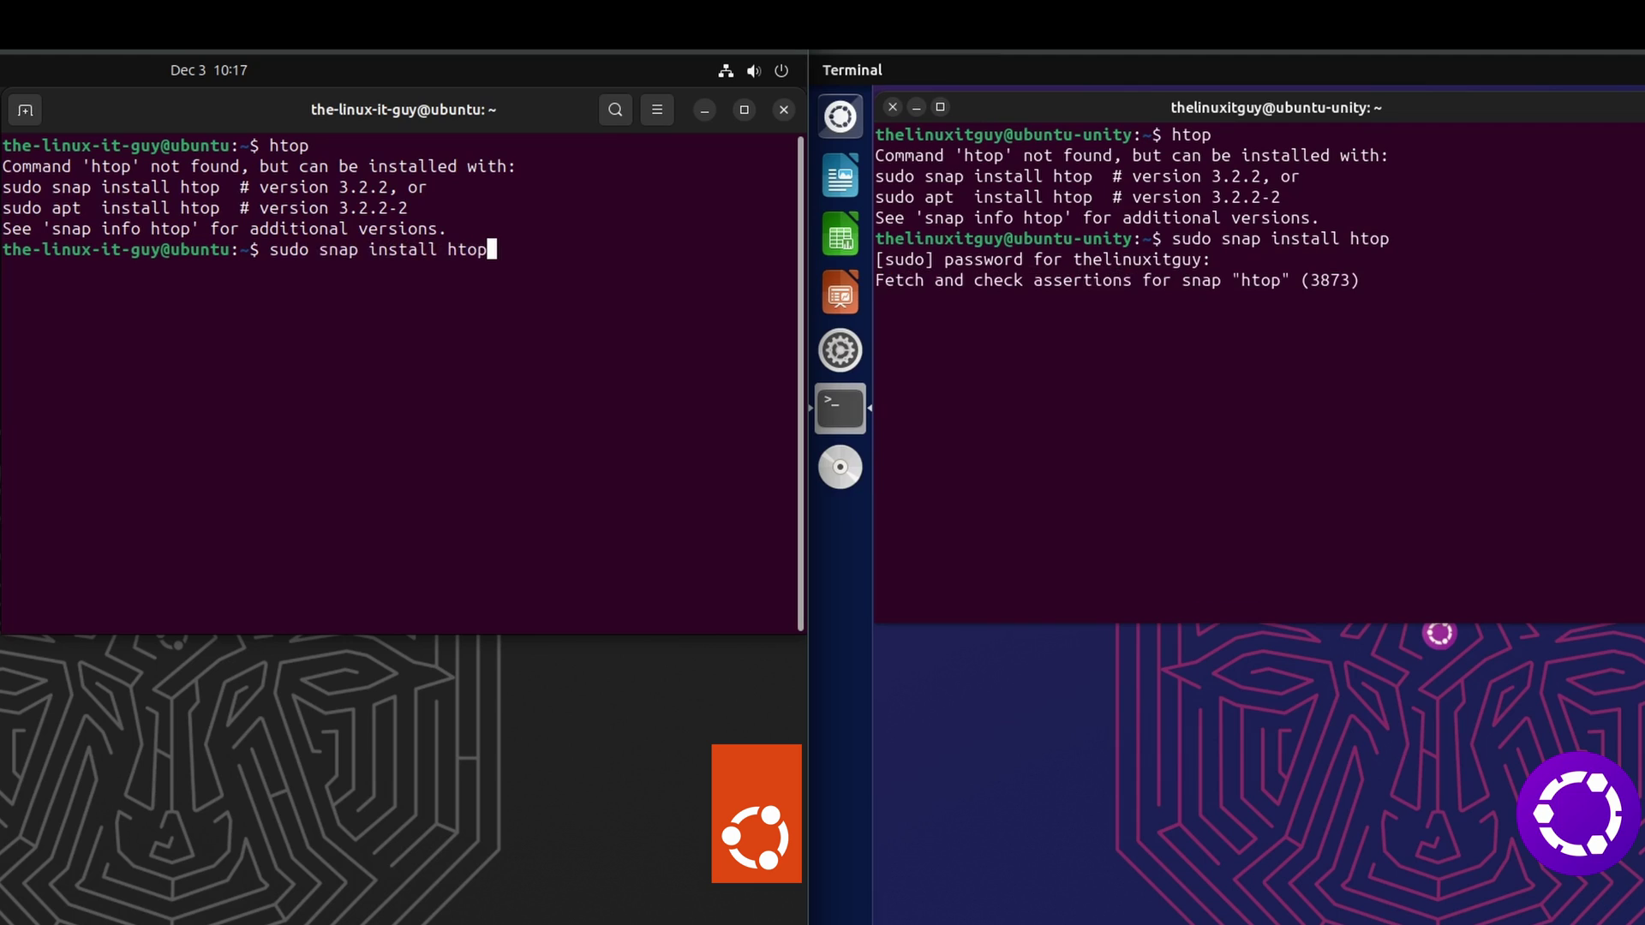
{"action": "key", "text": "Return"}
{"action": "key", "text": "Return"}
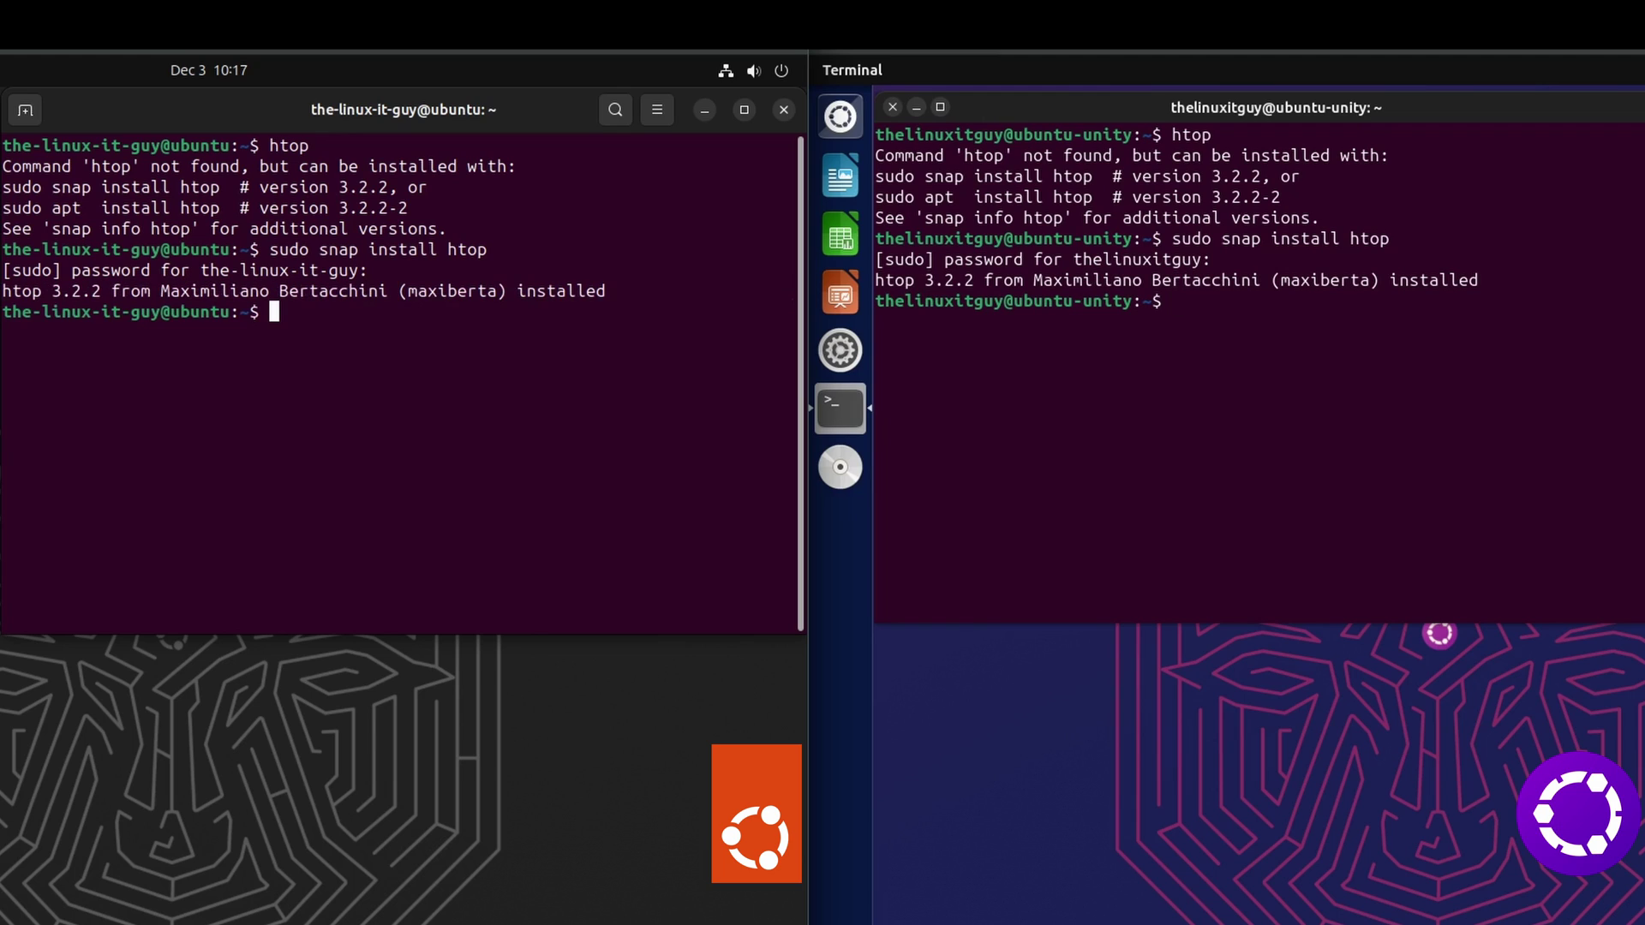
Step: Launch htop in the Ubuntu Unity terminal and in the Ubuntu terminal to compare resource usage
{"action": "left_click", "coordinate": [1263, 429]}
{"action": "type", "text": "htop"}
{"action": "key", "text": "Return"}
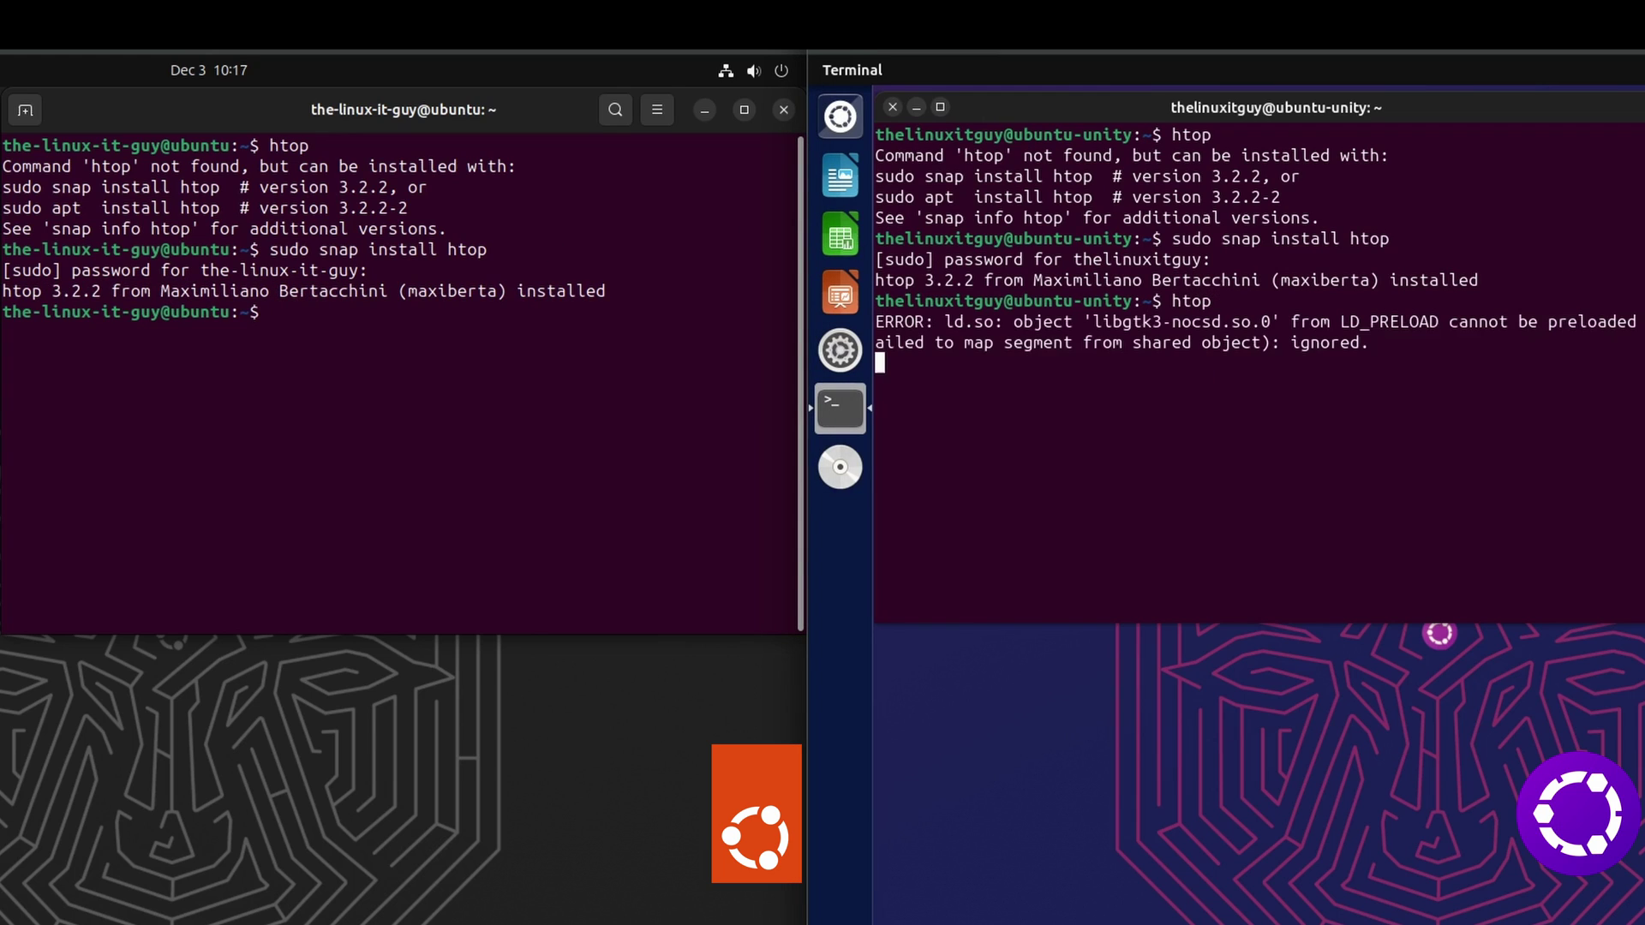
{"action": "left_click", "coordinate": [588, 383]}
{"action": "type", "text": "hto"}
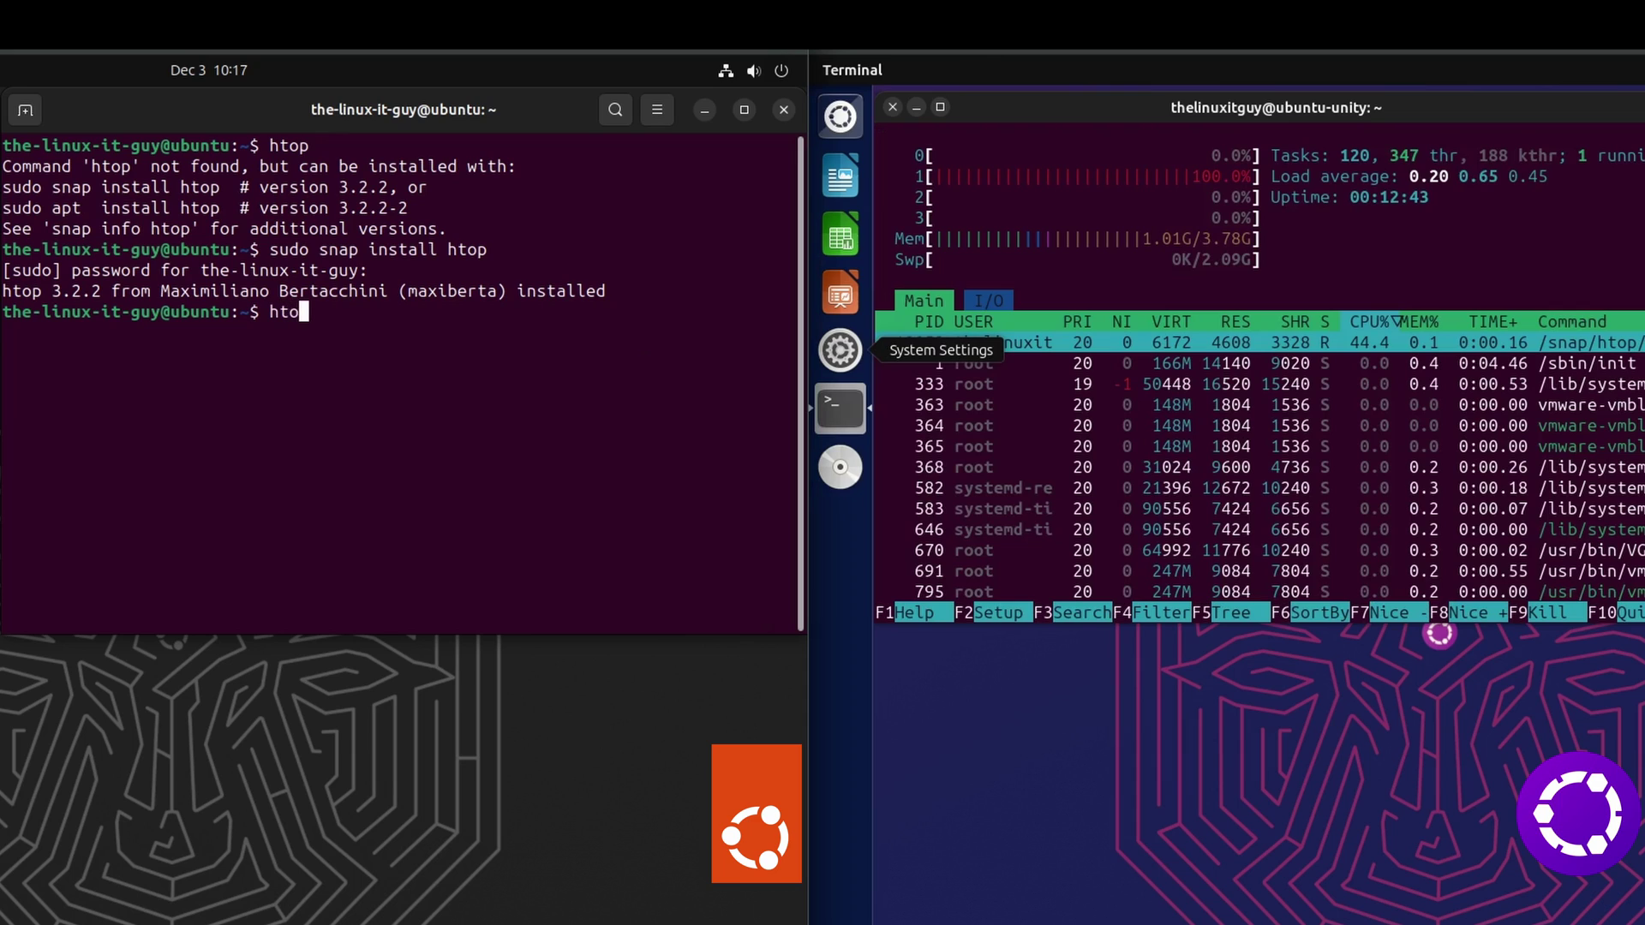
{"action": "type", "text": "p"}
{"action": "key", "text": "Return"}
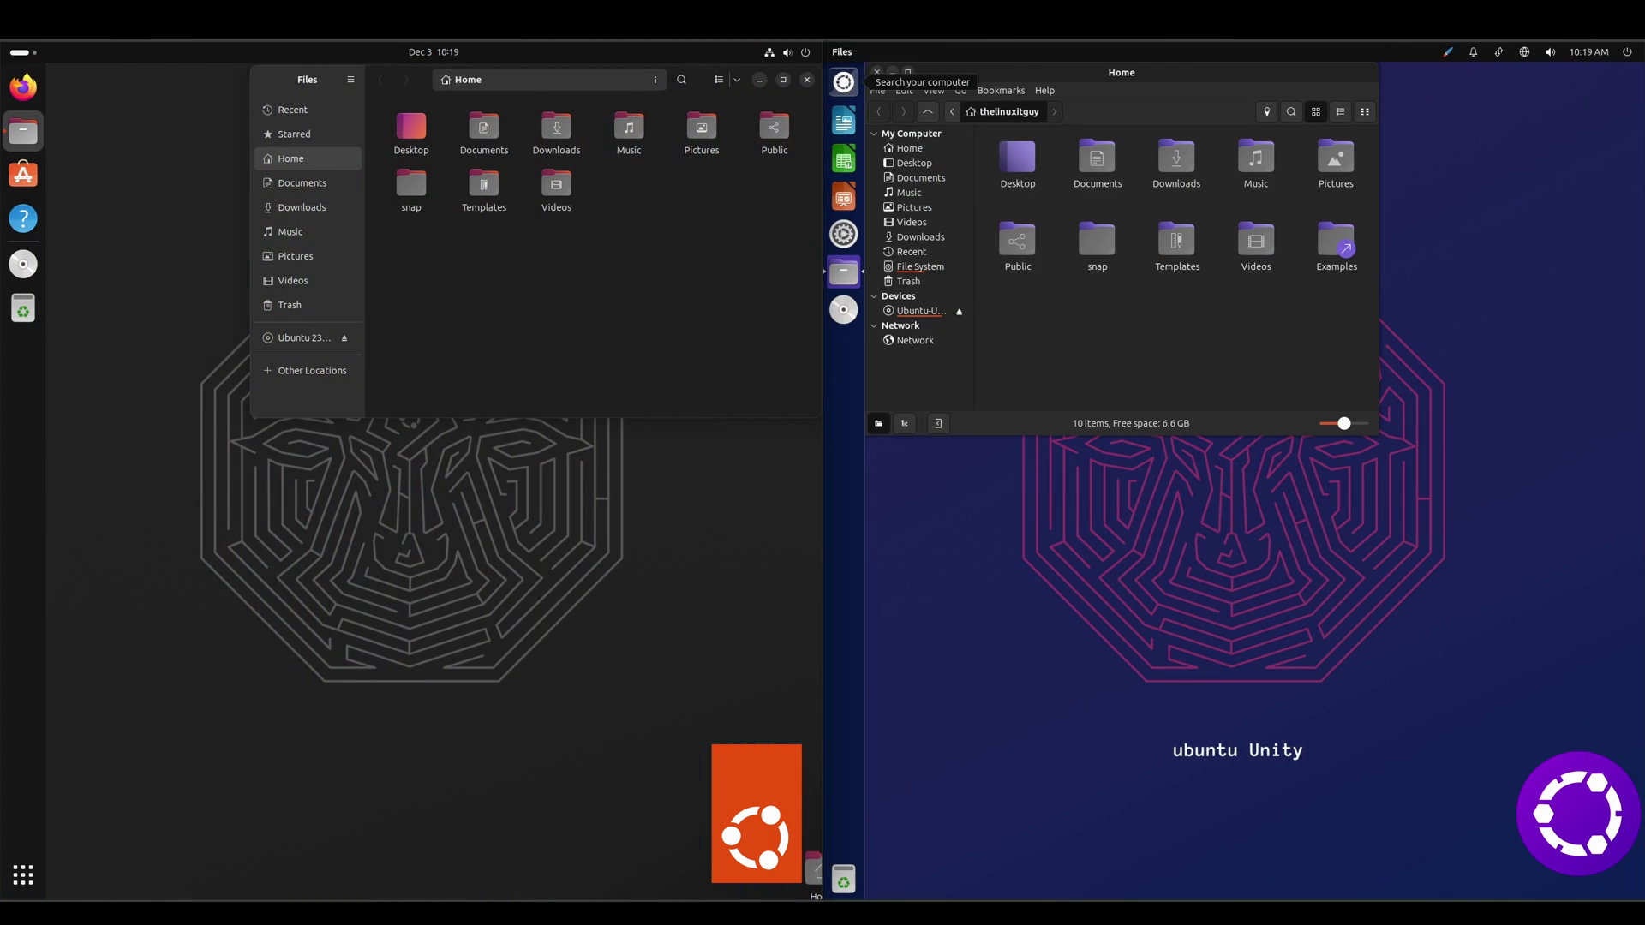
Step: View the About information of the file managers on Ubuntu Unity and Ubuntu
{"action": "left_click", "coordinate": [1044, 90]}
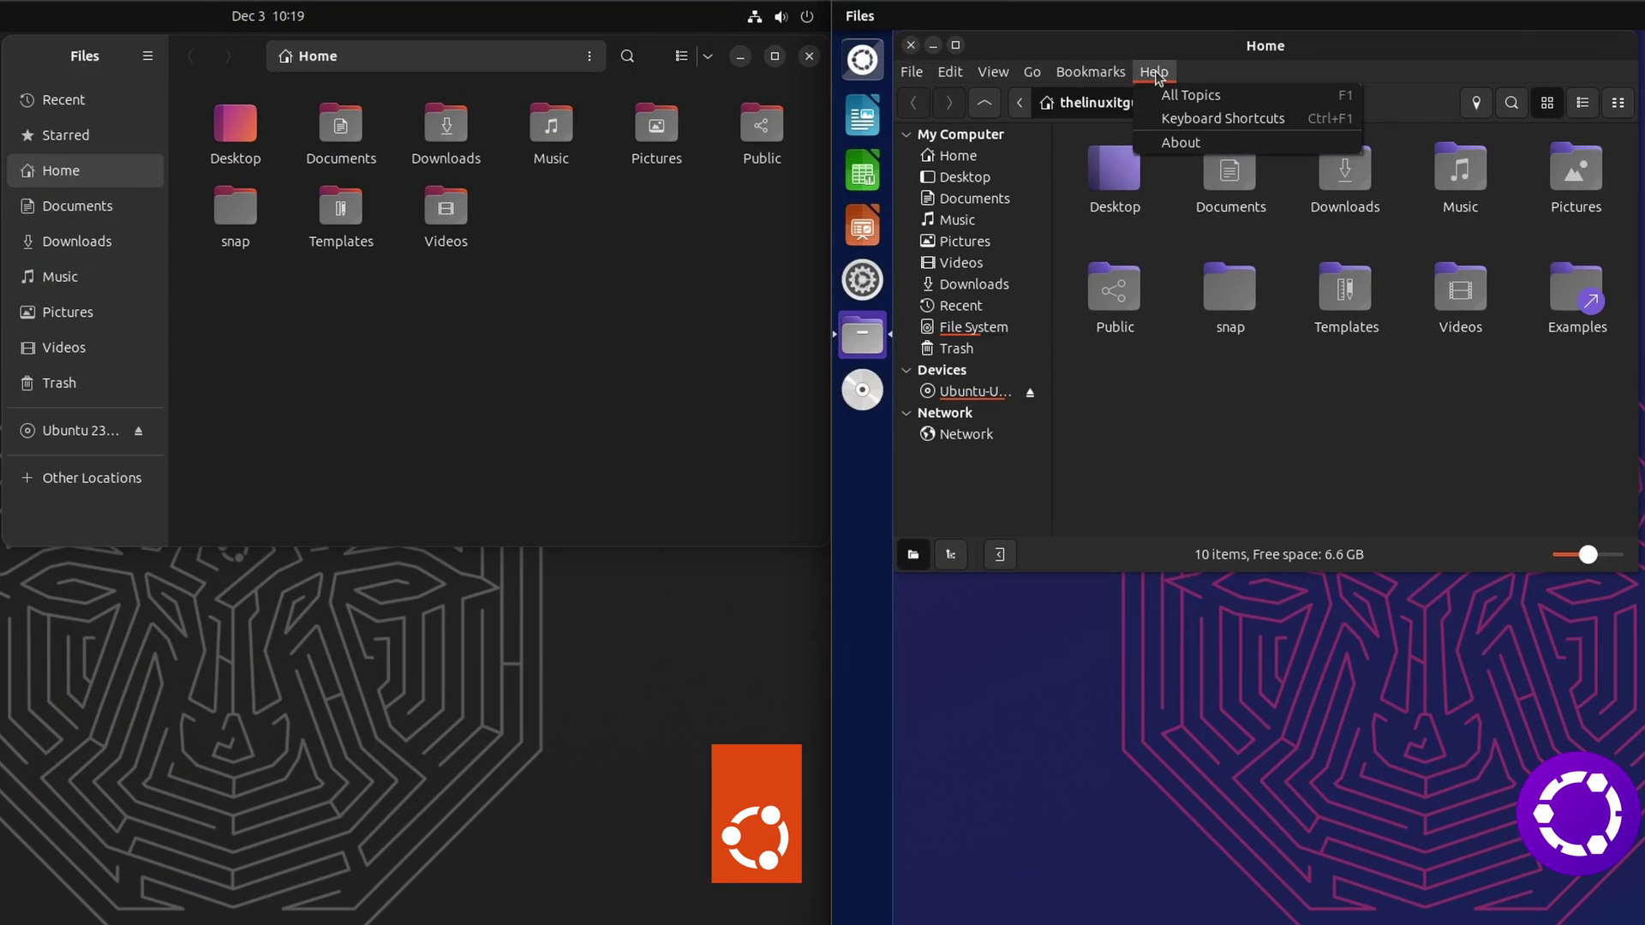
{"action": "left_click", "coordinate": [1179, 145]}
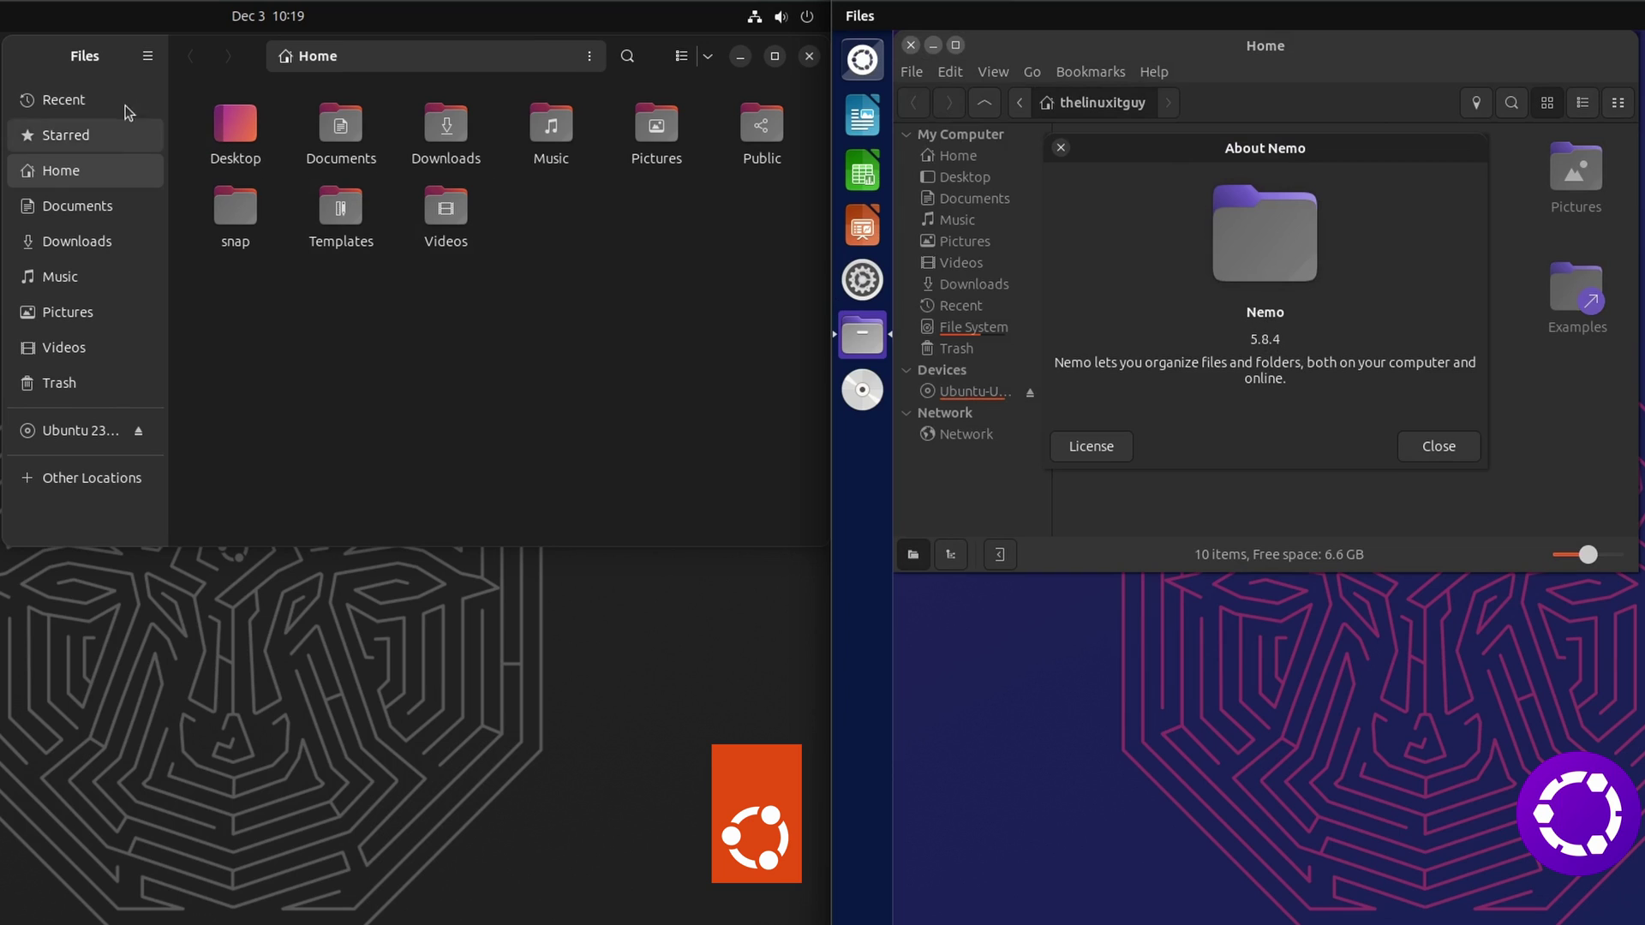
{"action": "left_click", "coordinate": [148, 56]}
{"action": "left_click", "coordinate": [156, 426]}
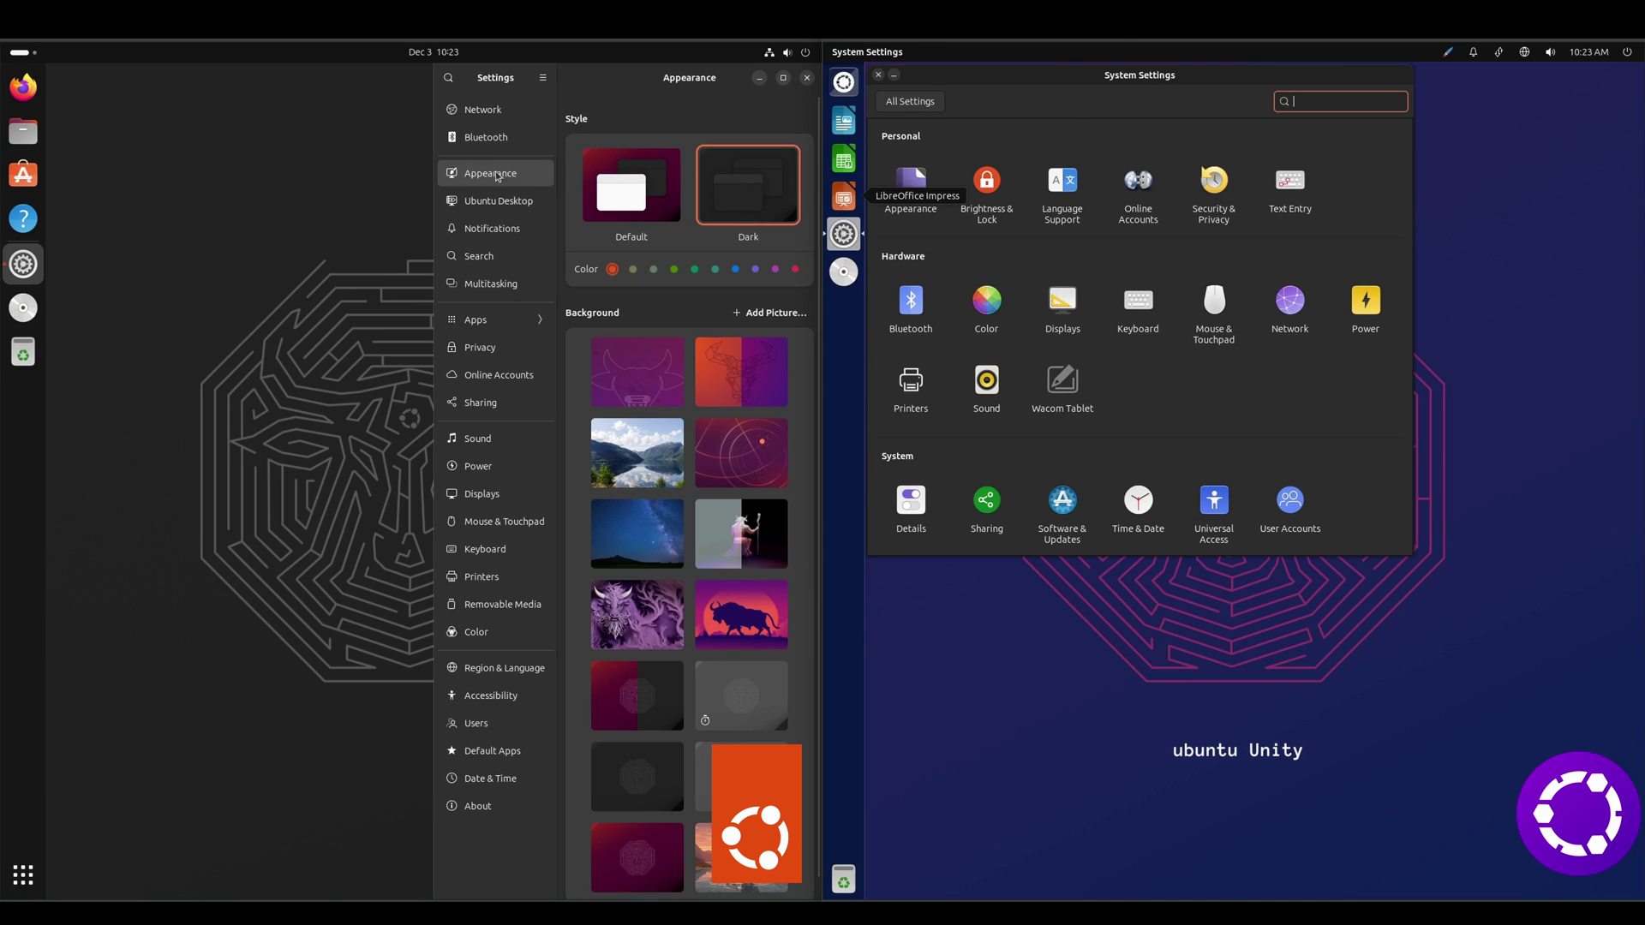
Step: Set the color in Ubuntu Unity's Appearance settings to Blue (Yaru-dark)
{"action": "left_click", "coordinate": [917, 186]}
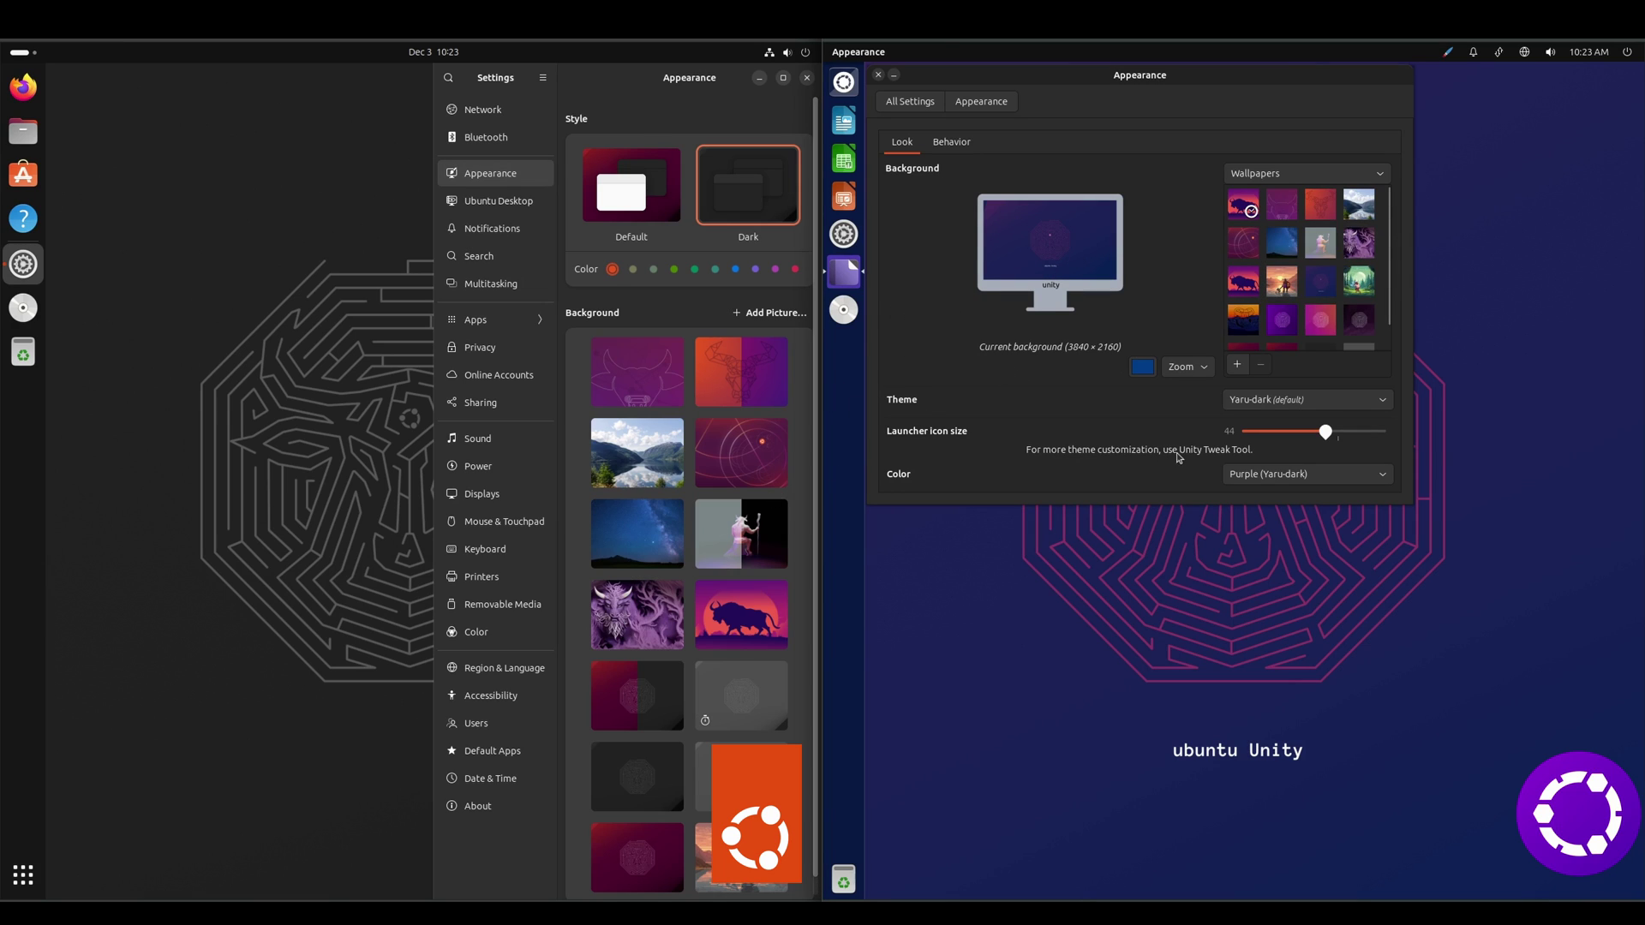
{"action": "left_click", "coordinate": [1381, 478]}
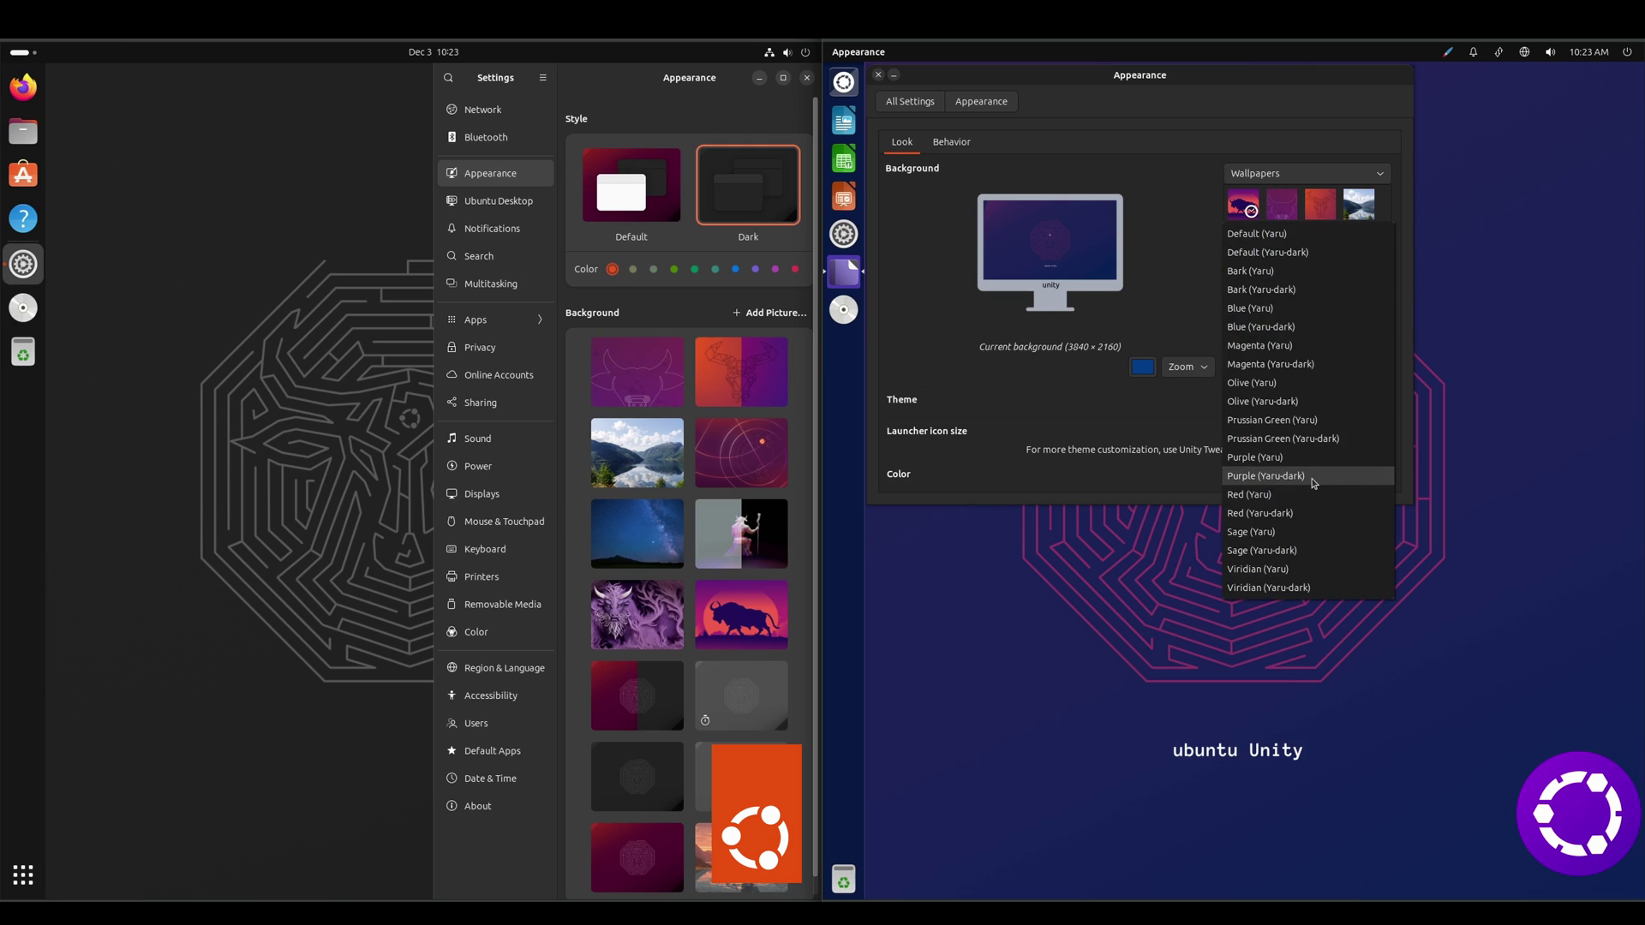
{"action": "left_click", "coordinate": [1308, 329]}
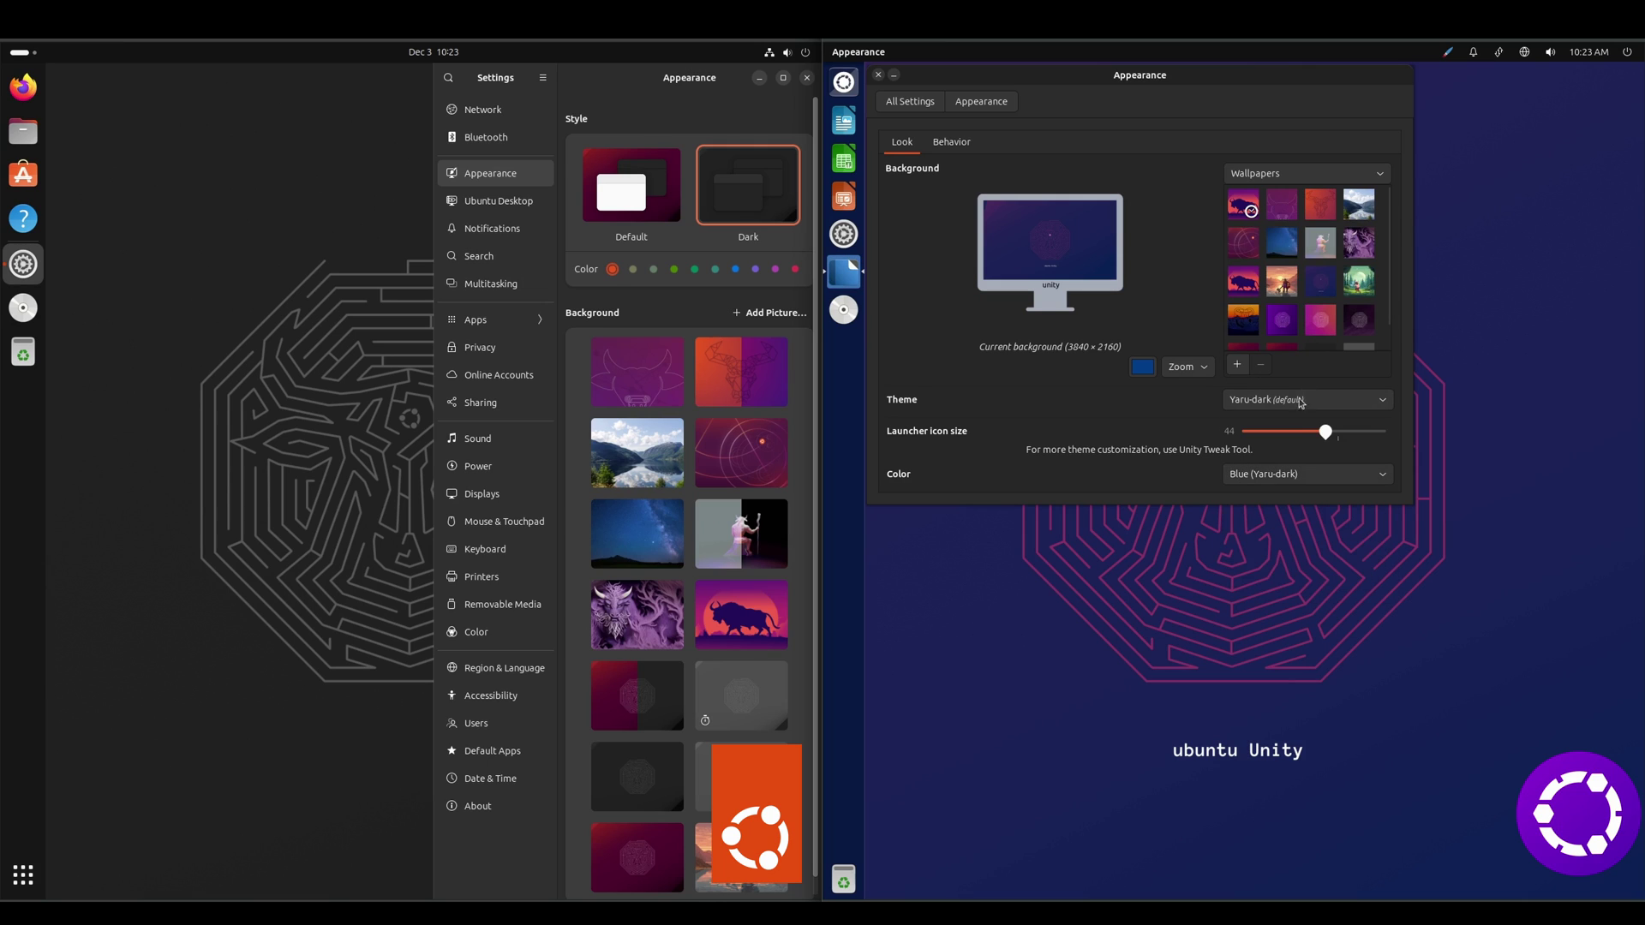
Step: Check the color change in Ubuntu Unity's application launcher and settings overview, and reopen the Appearance settings
{"action": "left_click", "coordinate": [844, 86]}
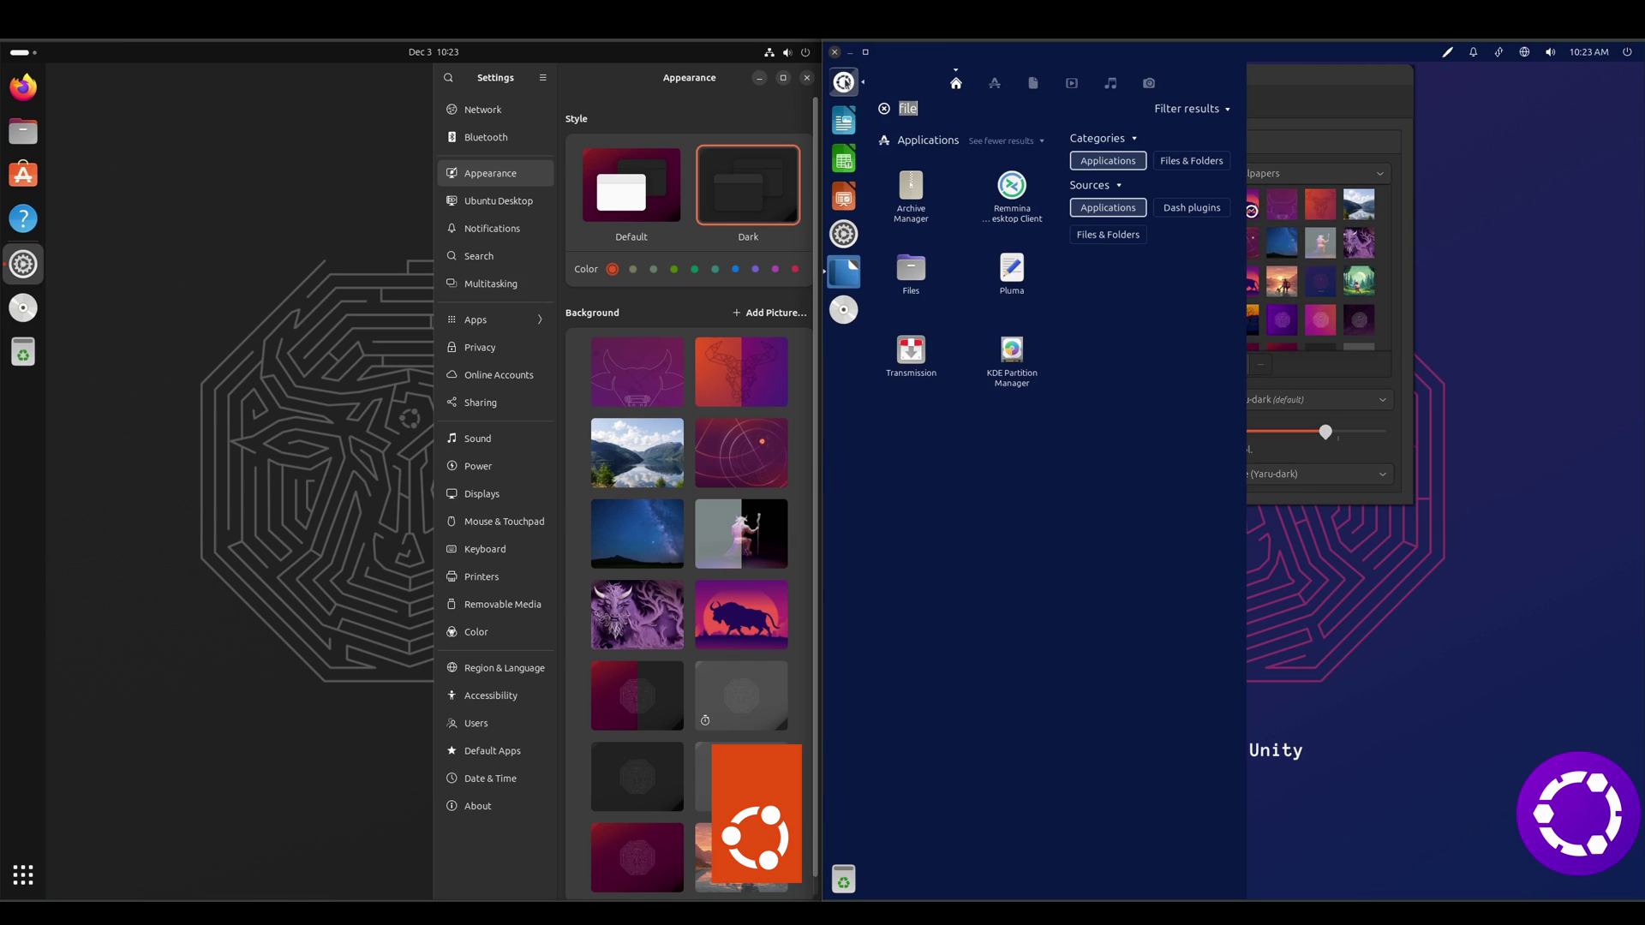
{"action": "key", "text": "Escape"}
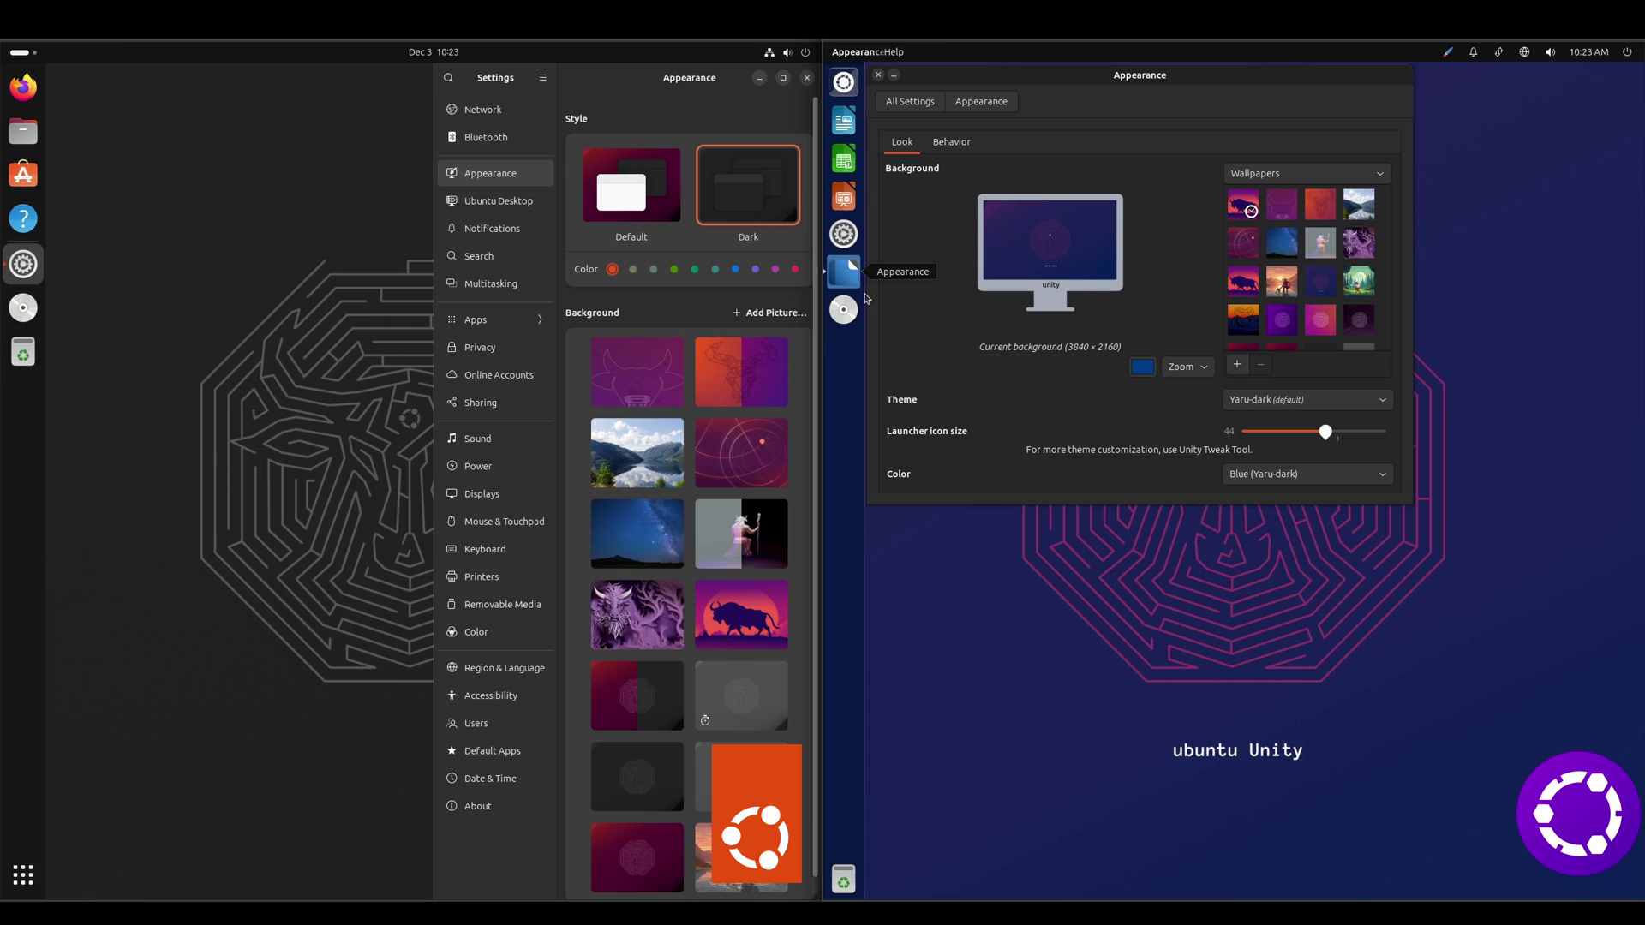
{"action": "left_click", "coordinate": [912, 102]}
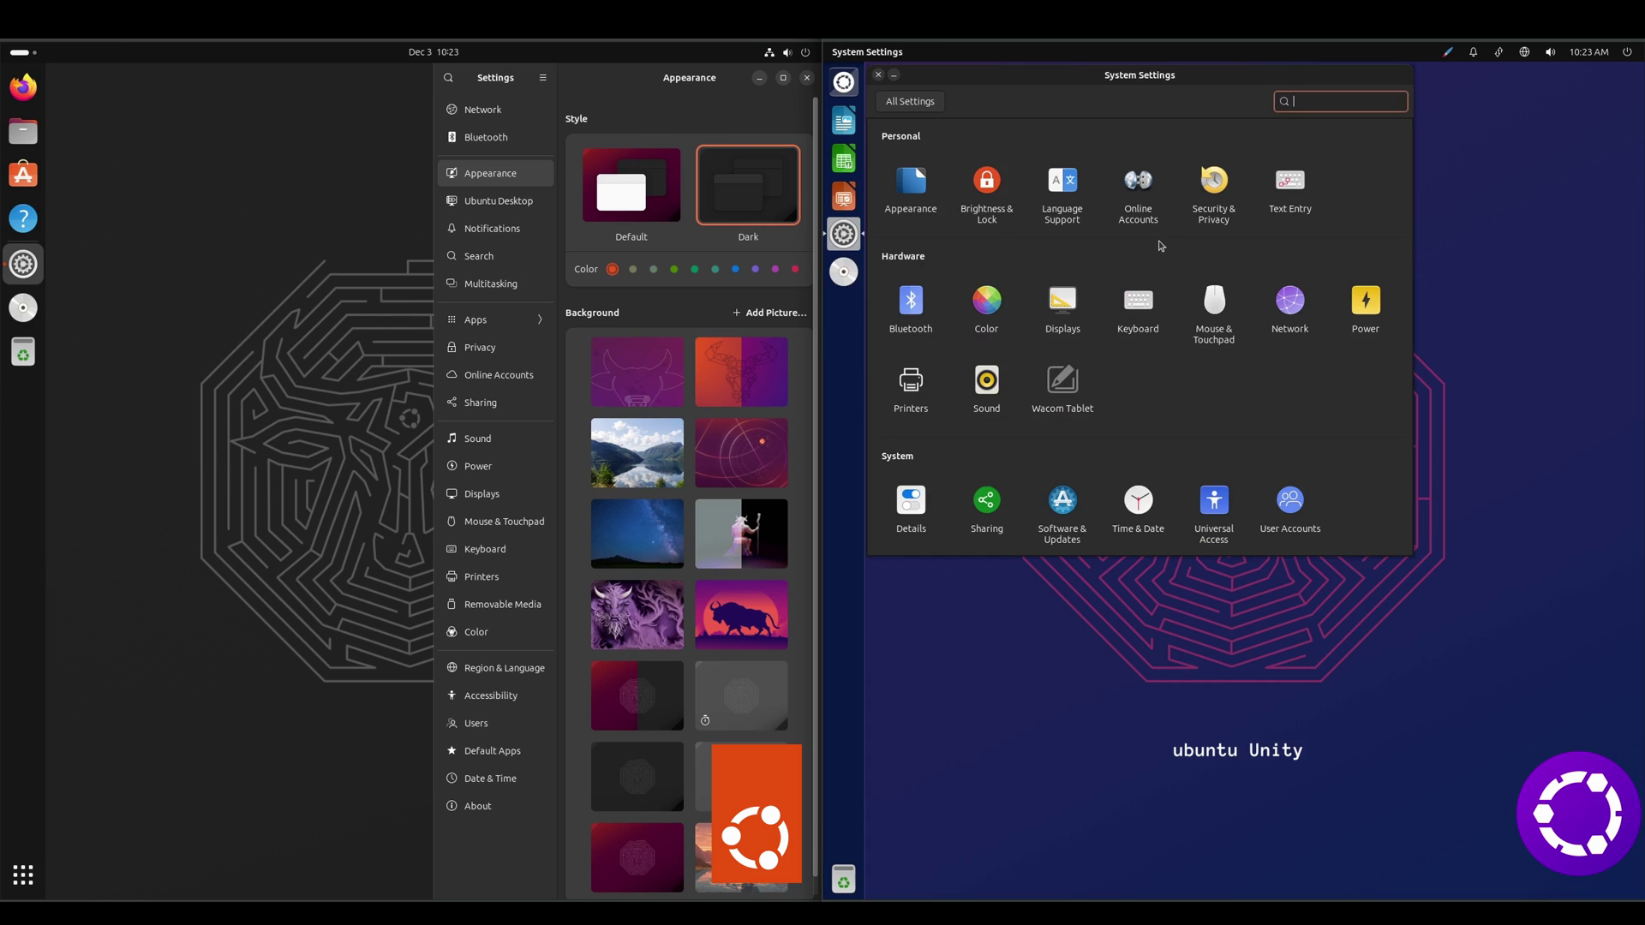
{"action": "left_click", "coordinate": [913, 181]}
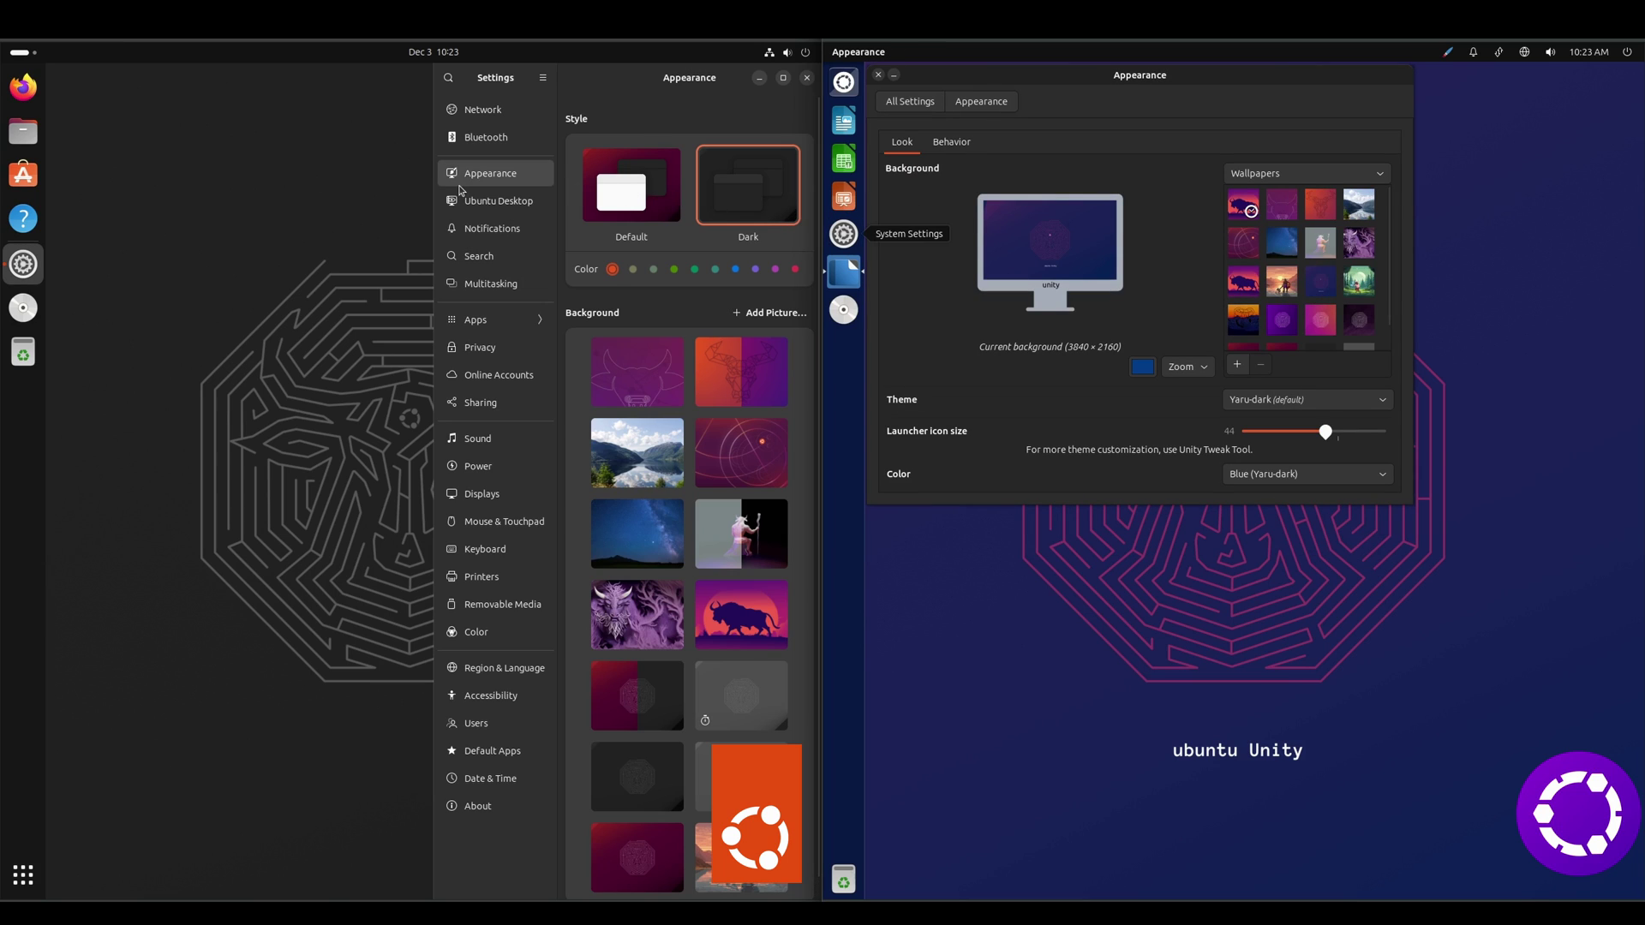
Step: View the Displays settings on Ubuntu and on Ubuntu Unity
{"action": "left_click", "coordinate": [487, 505]}
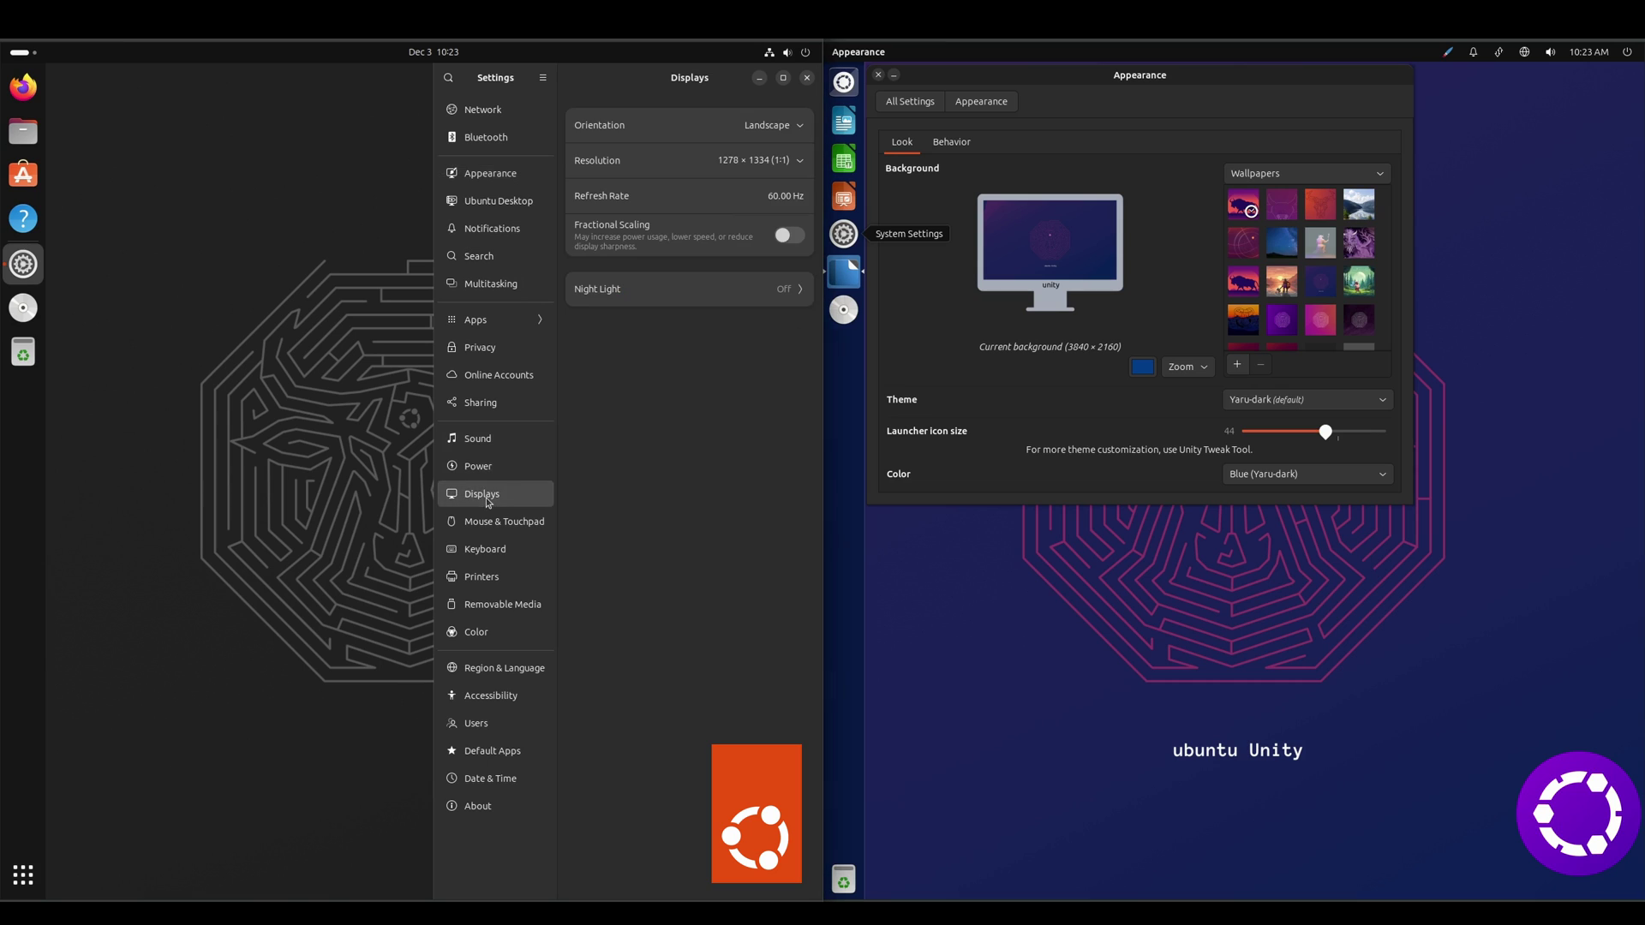
{"action": "left_click", "coordinate": [910, 102]}
{"action": "left_click", "coordinate": [1063, 300]}
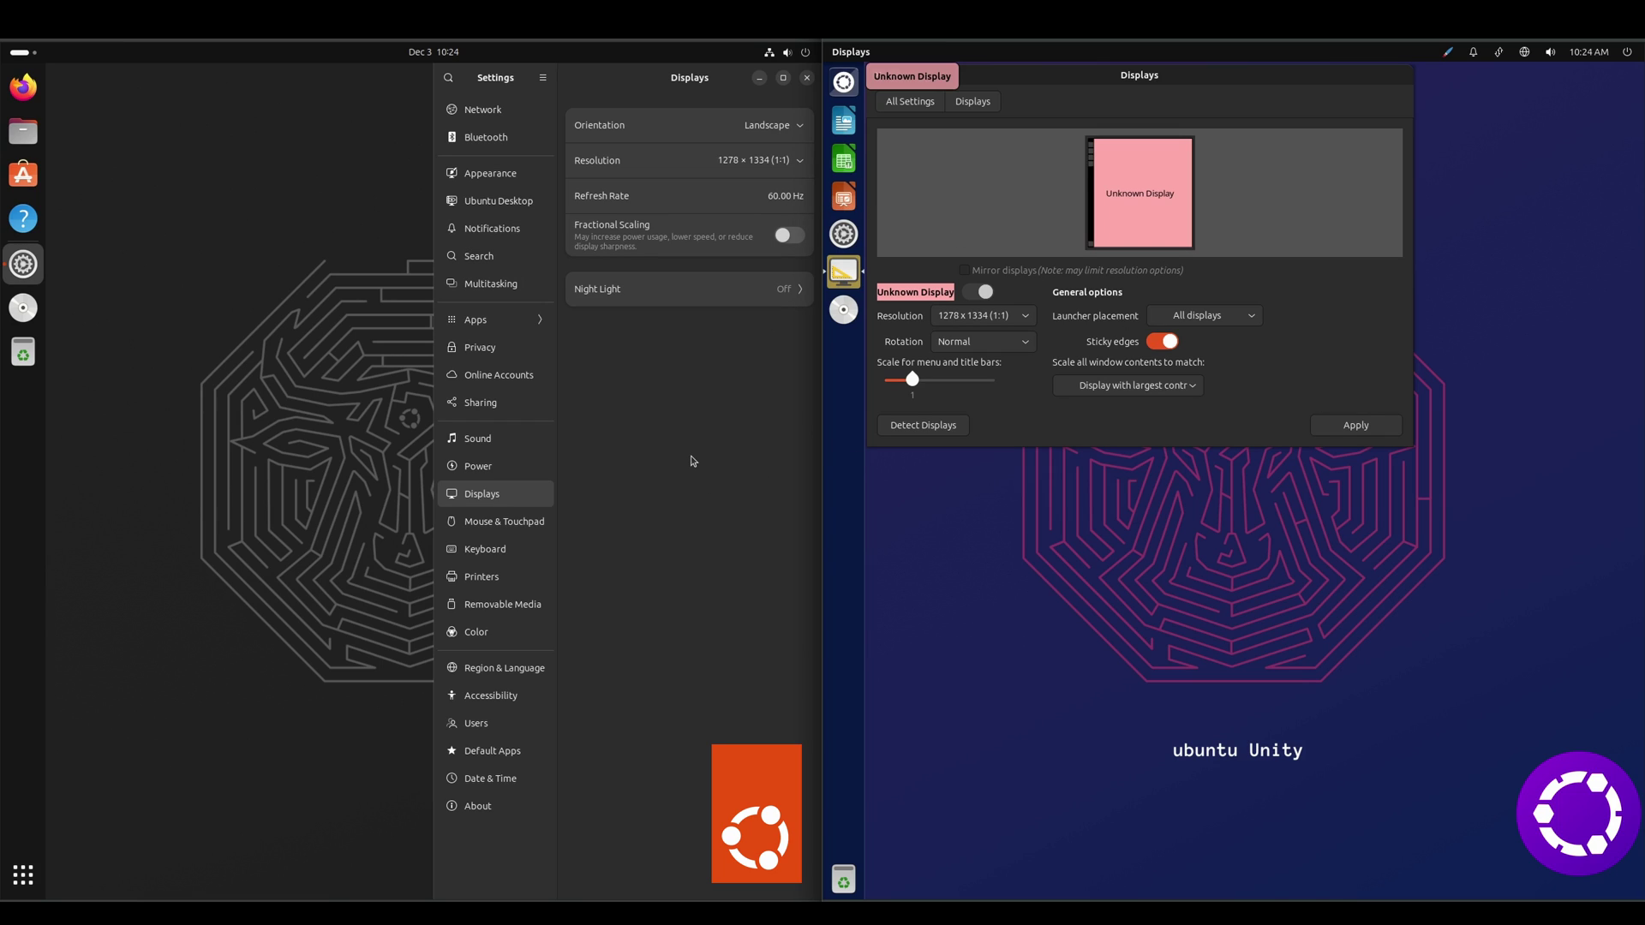
Step: View the About page with its System Details on Ubuntu, and the Details overview on Ubuntu Unity
{"action": "left_click", "coordinate": [477, 805]}
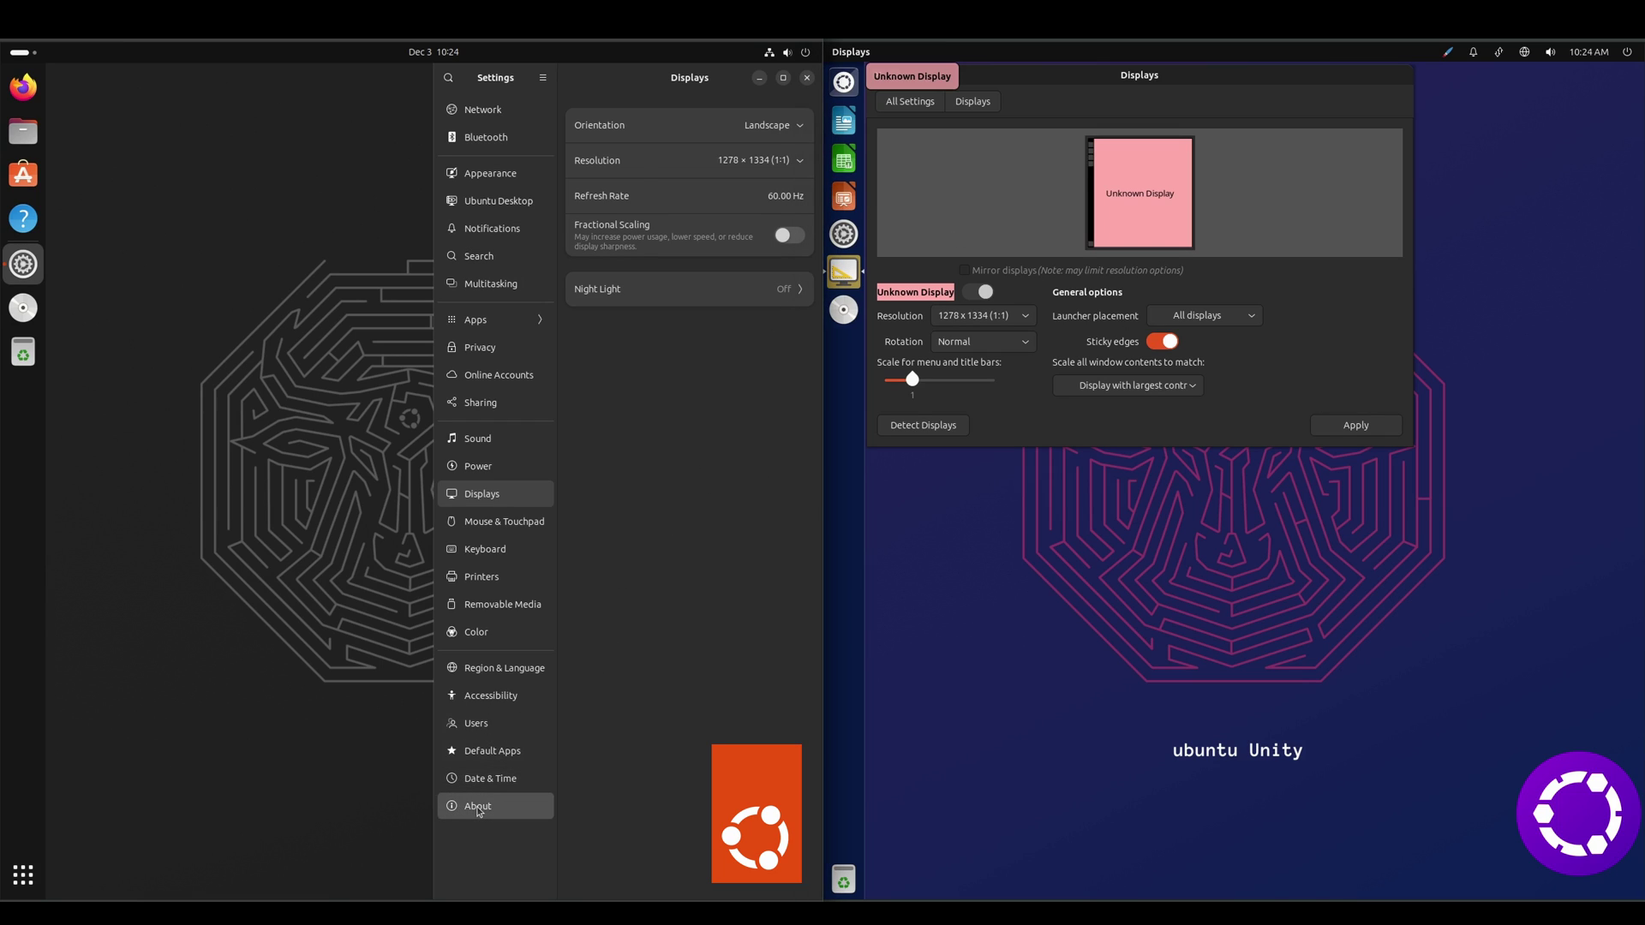
{"action": "left_click", "coordinate": [911, 99]}
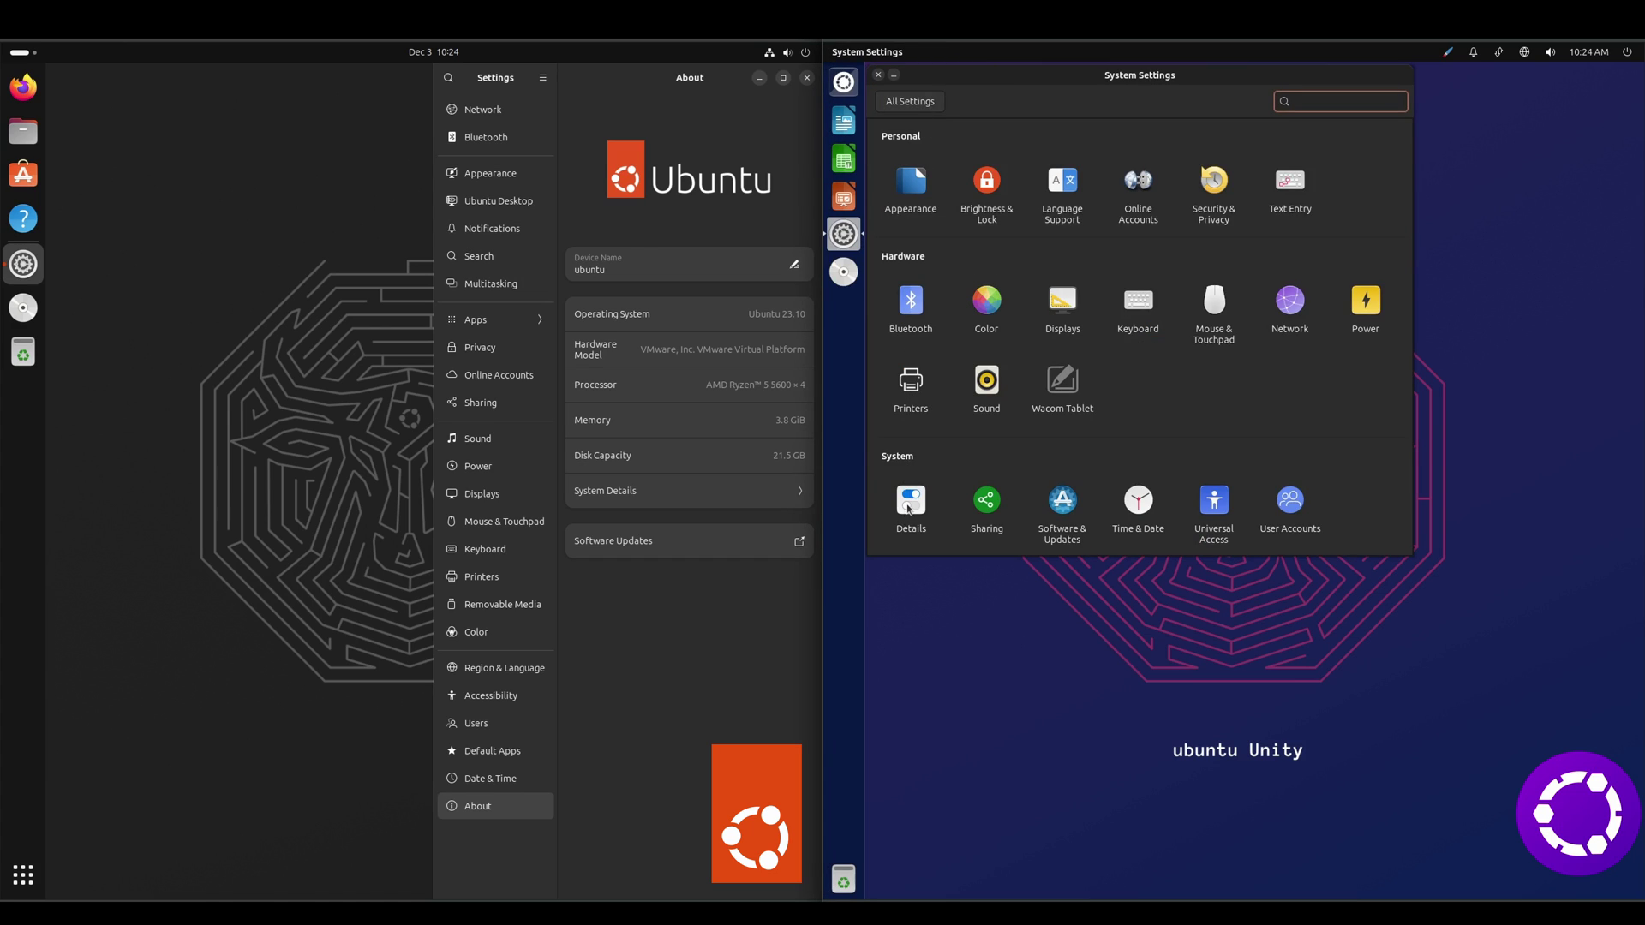
{"action": "left_click", "coordinate": [910, 505]}
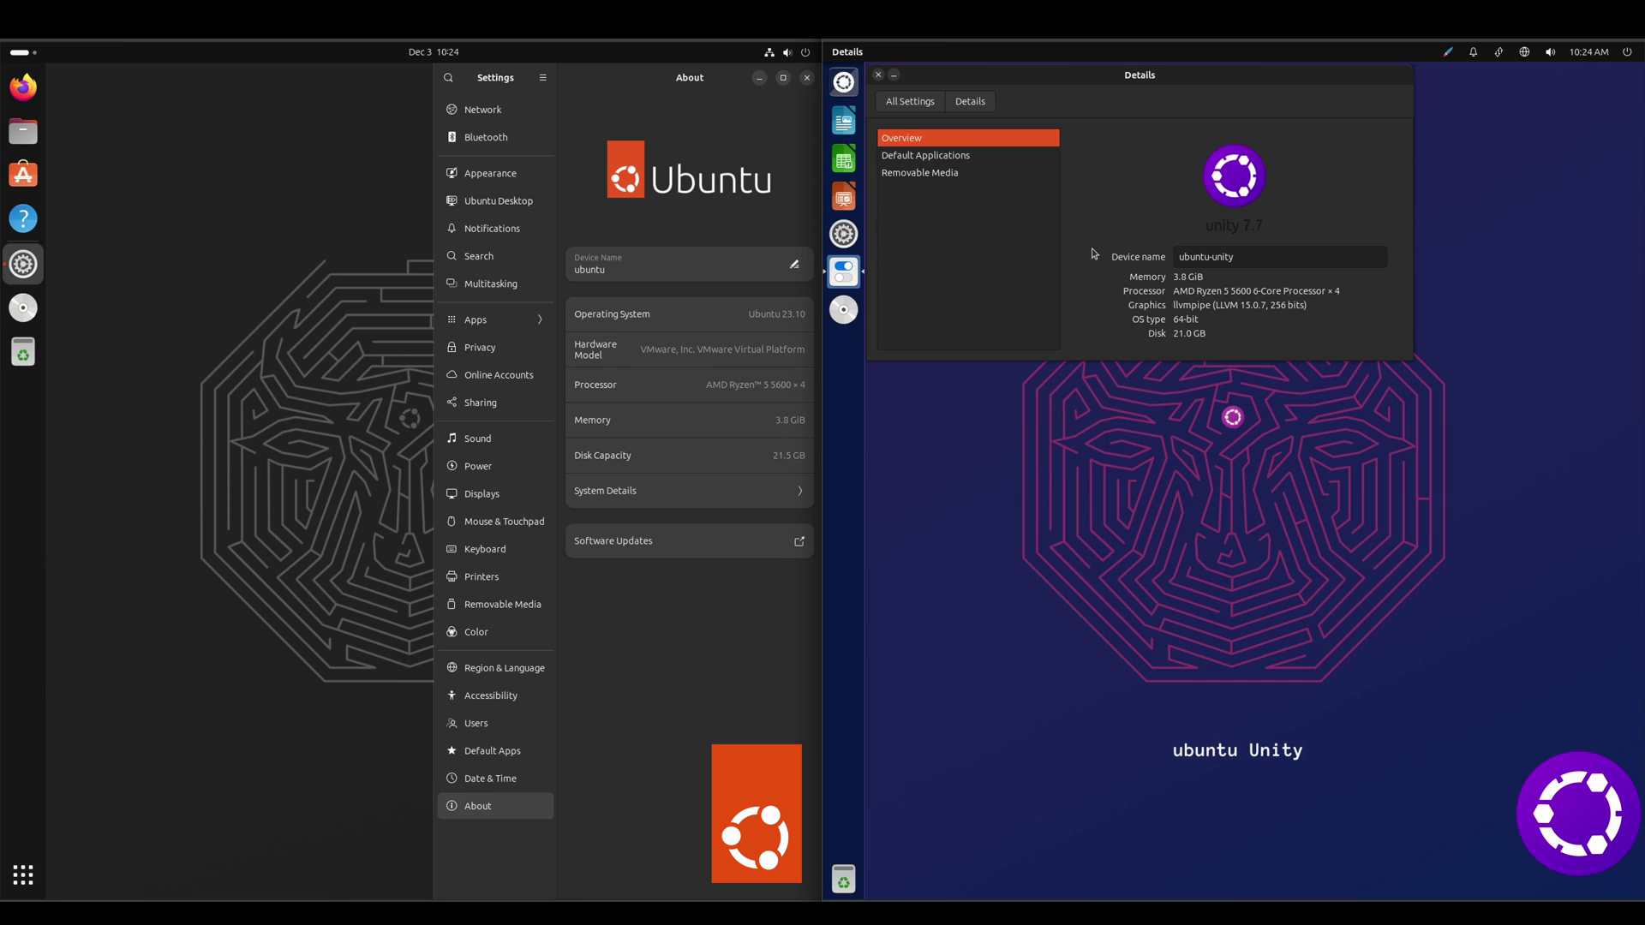
{"action": "left_click", "coordinate": [654, 499]}
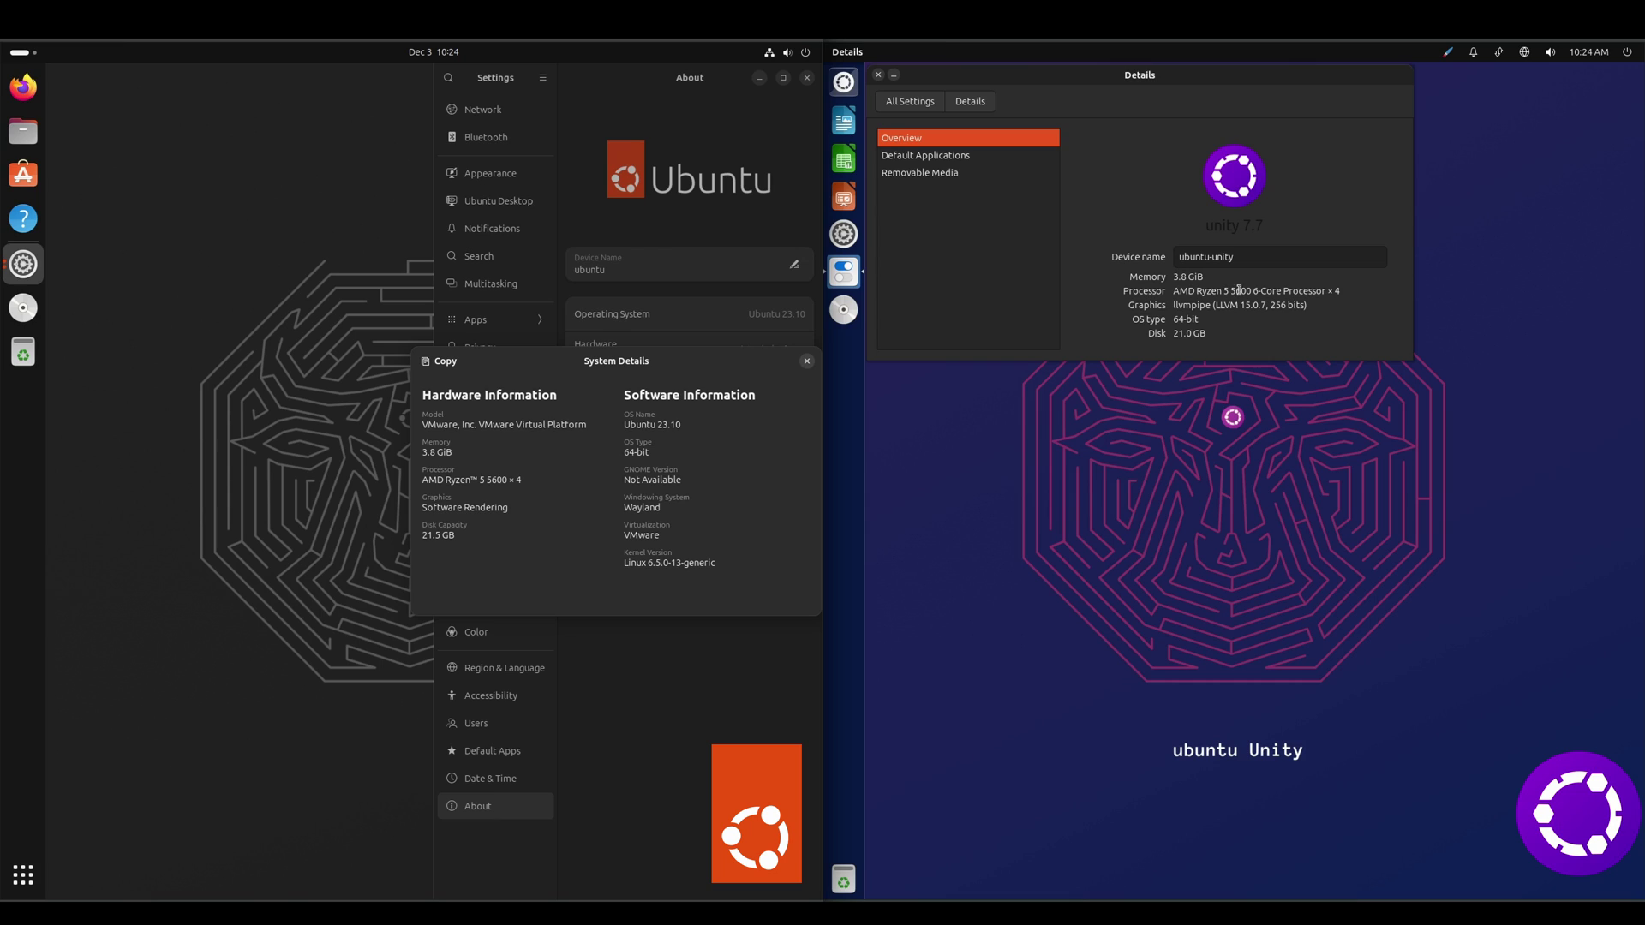
Step: Review the Default Applications, Removable Media and Overview sections of Ubuntu Unity's Details settings
{"action": "left_click", "coordinate": [942, 157]}
{"action": "left_click", "coordinate": [932, 174]}
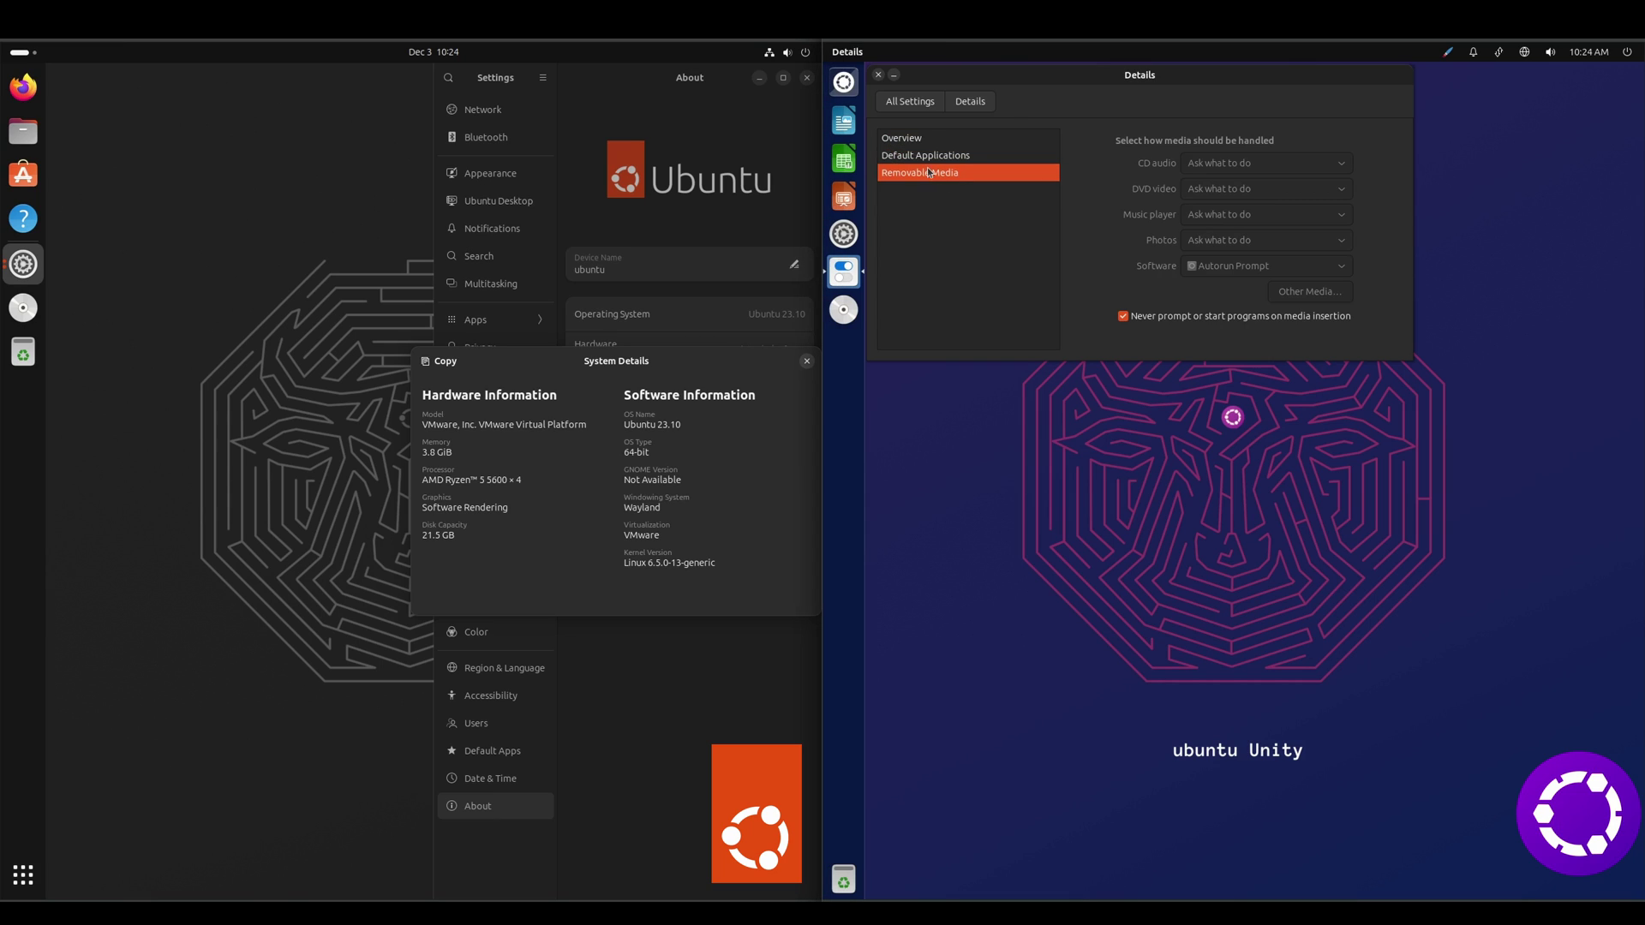
{"action": "left_click", "coordinate": [926, 156]}
{"action": "left_click", "coordinate": [921, 140]}
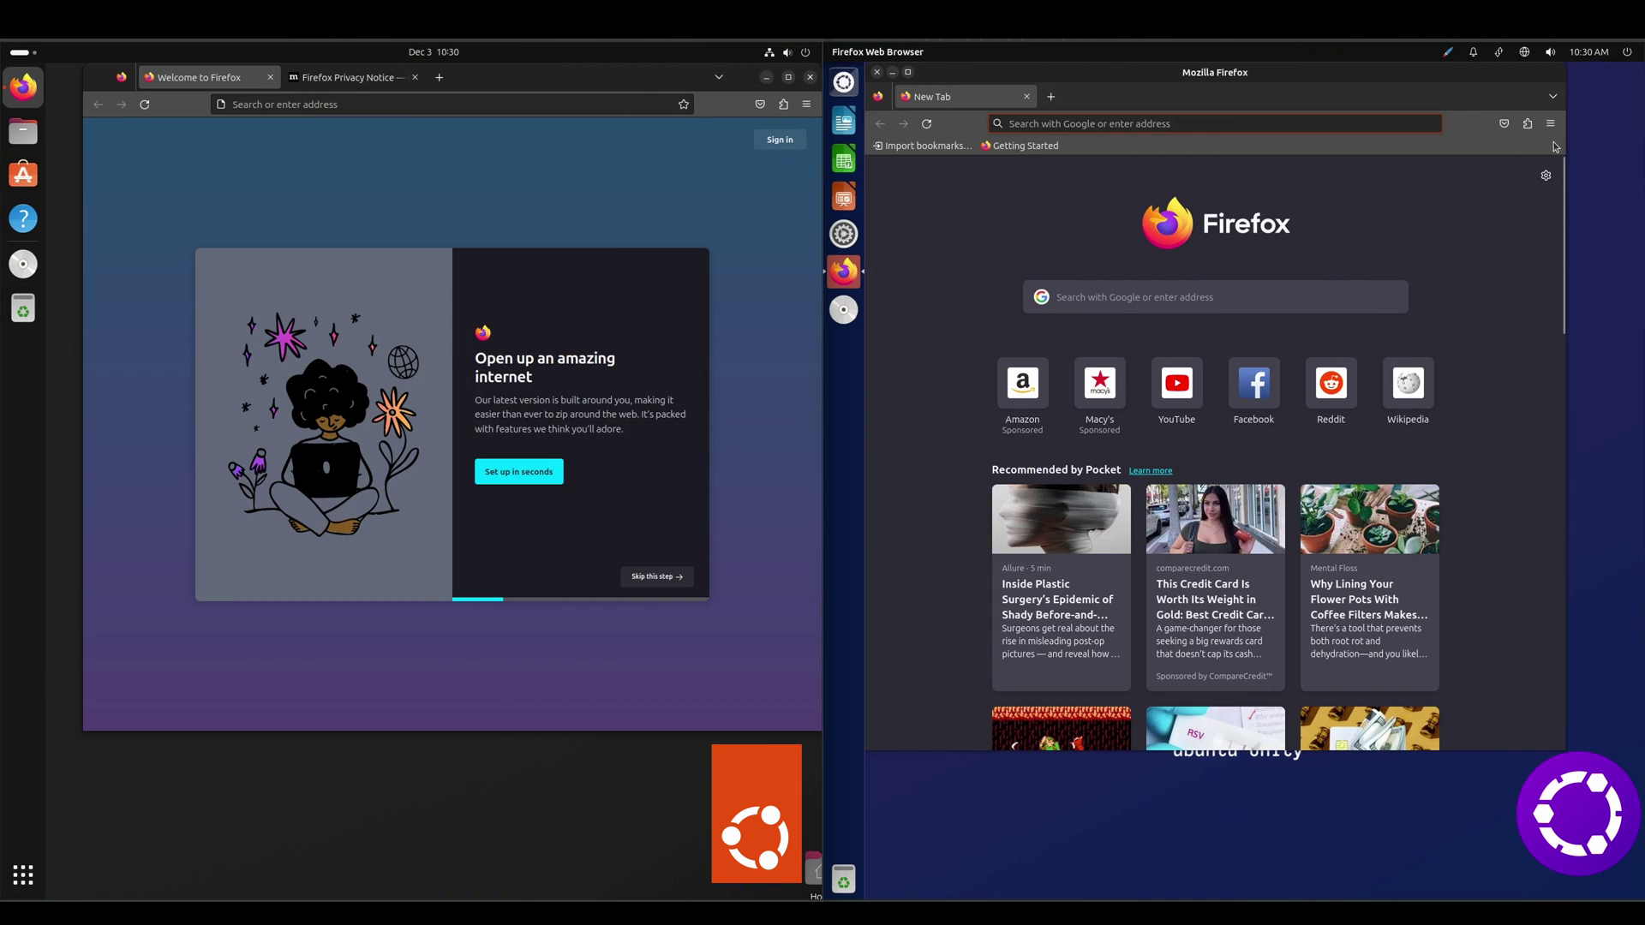
Step: Open the About Firefox window on Ubuntu Unity to check the browser version
{"action": "left_click", "coordinate": [1550, 124]}
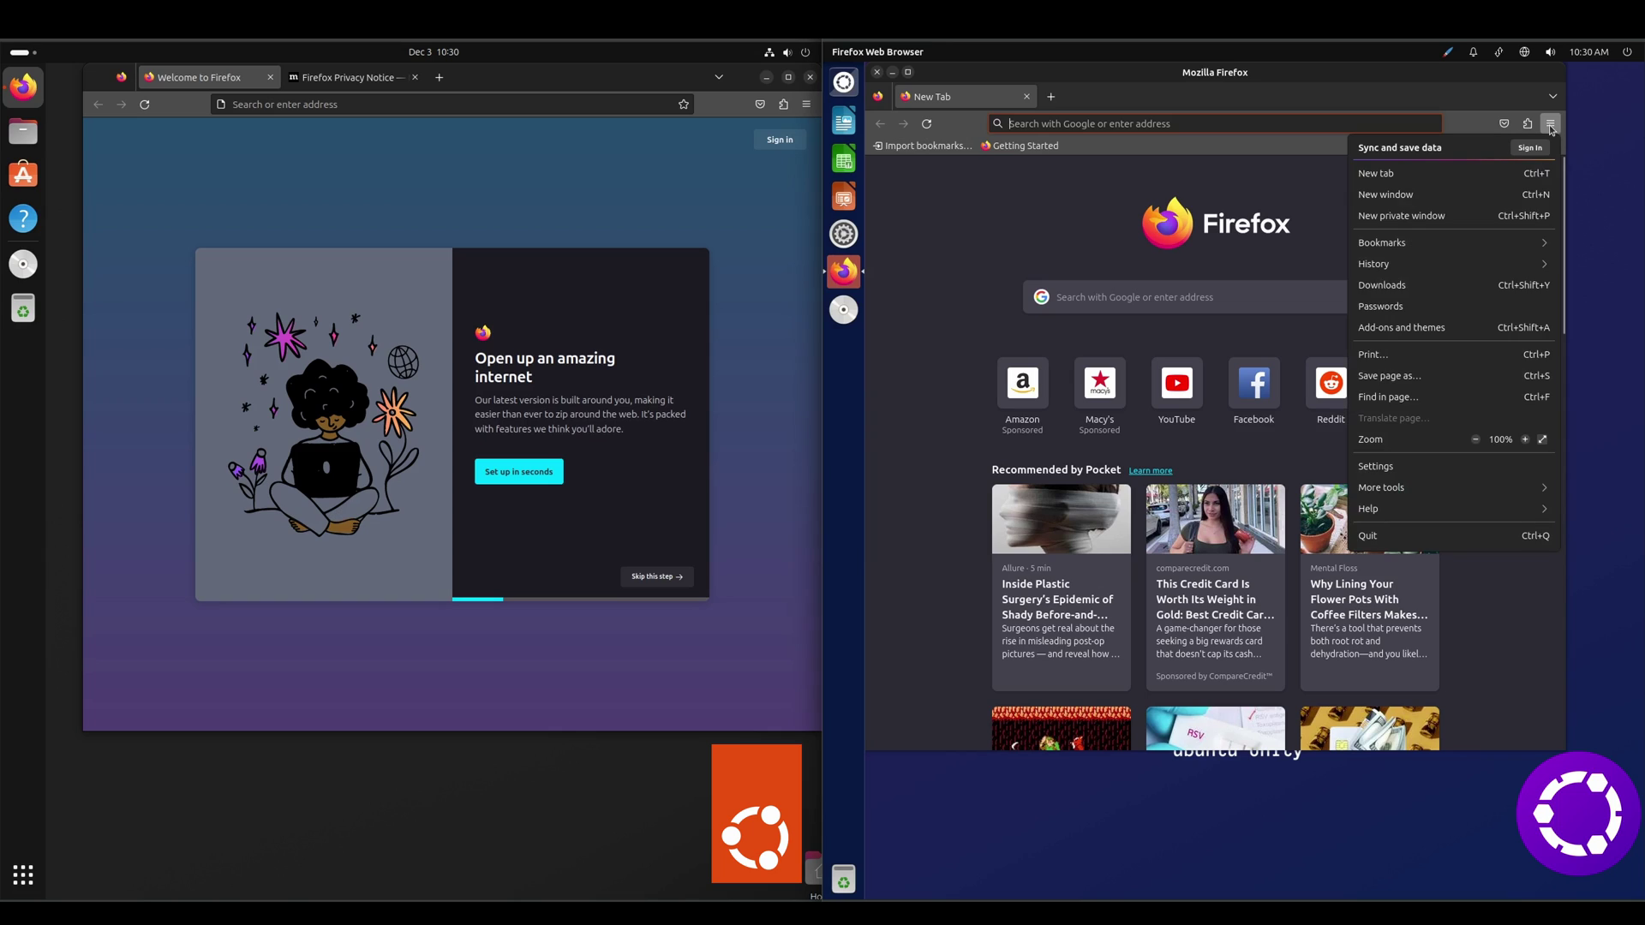
{"action": "left_click", "coordinate": [1394, 512]}
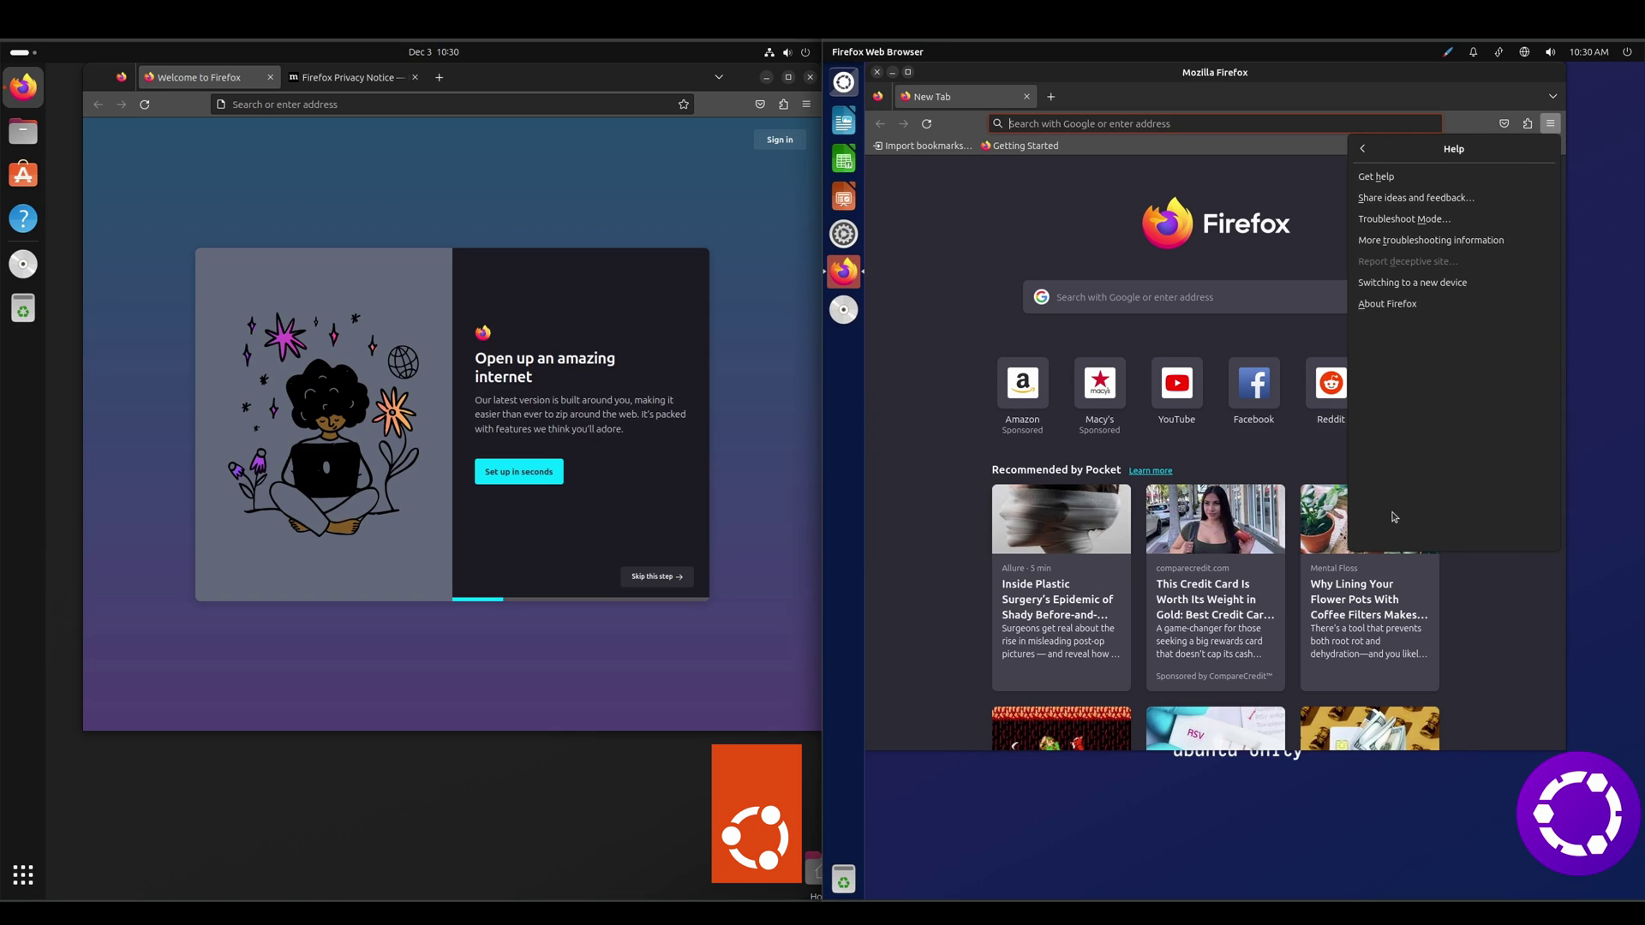
{"action": "left_click", "coordinate": [1387, 304]}
Step: Open the About Firefox window on Ubuntu and reposition both About windows for a side-by-side version comparison
{"action": "left_click", "coordinate": [807, 105]}
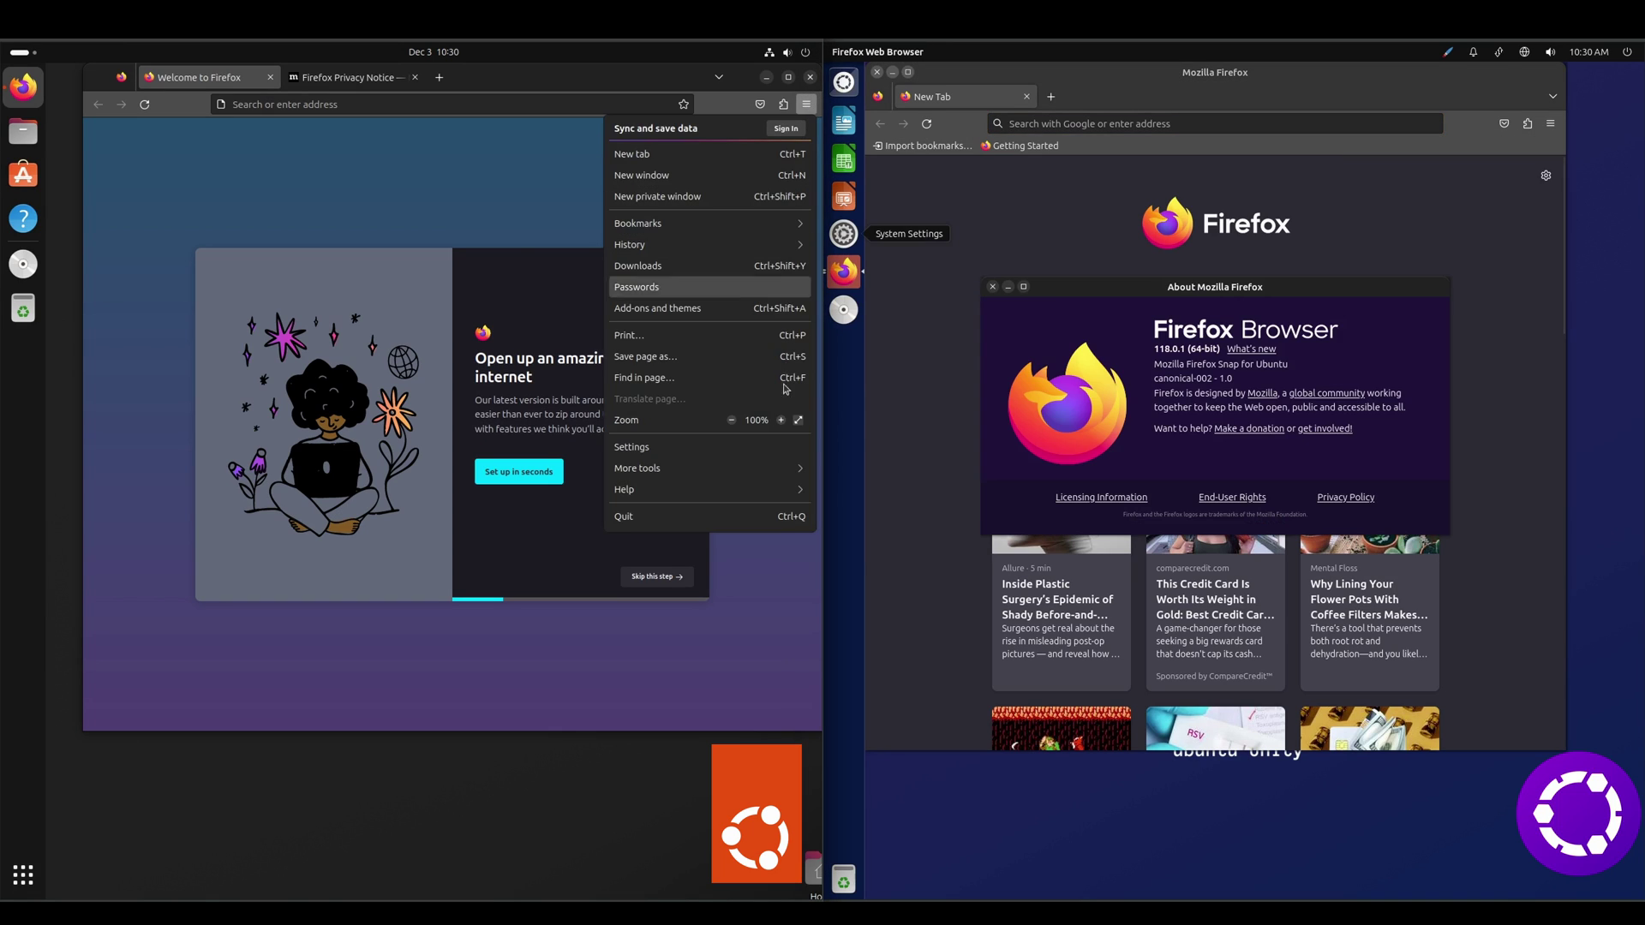
{"action": "left_click", "coordinate": [724, 490]}
{"action": "left_click", "coordinate": [664, 286]}
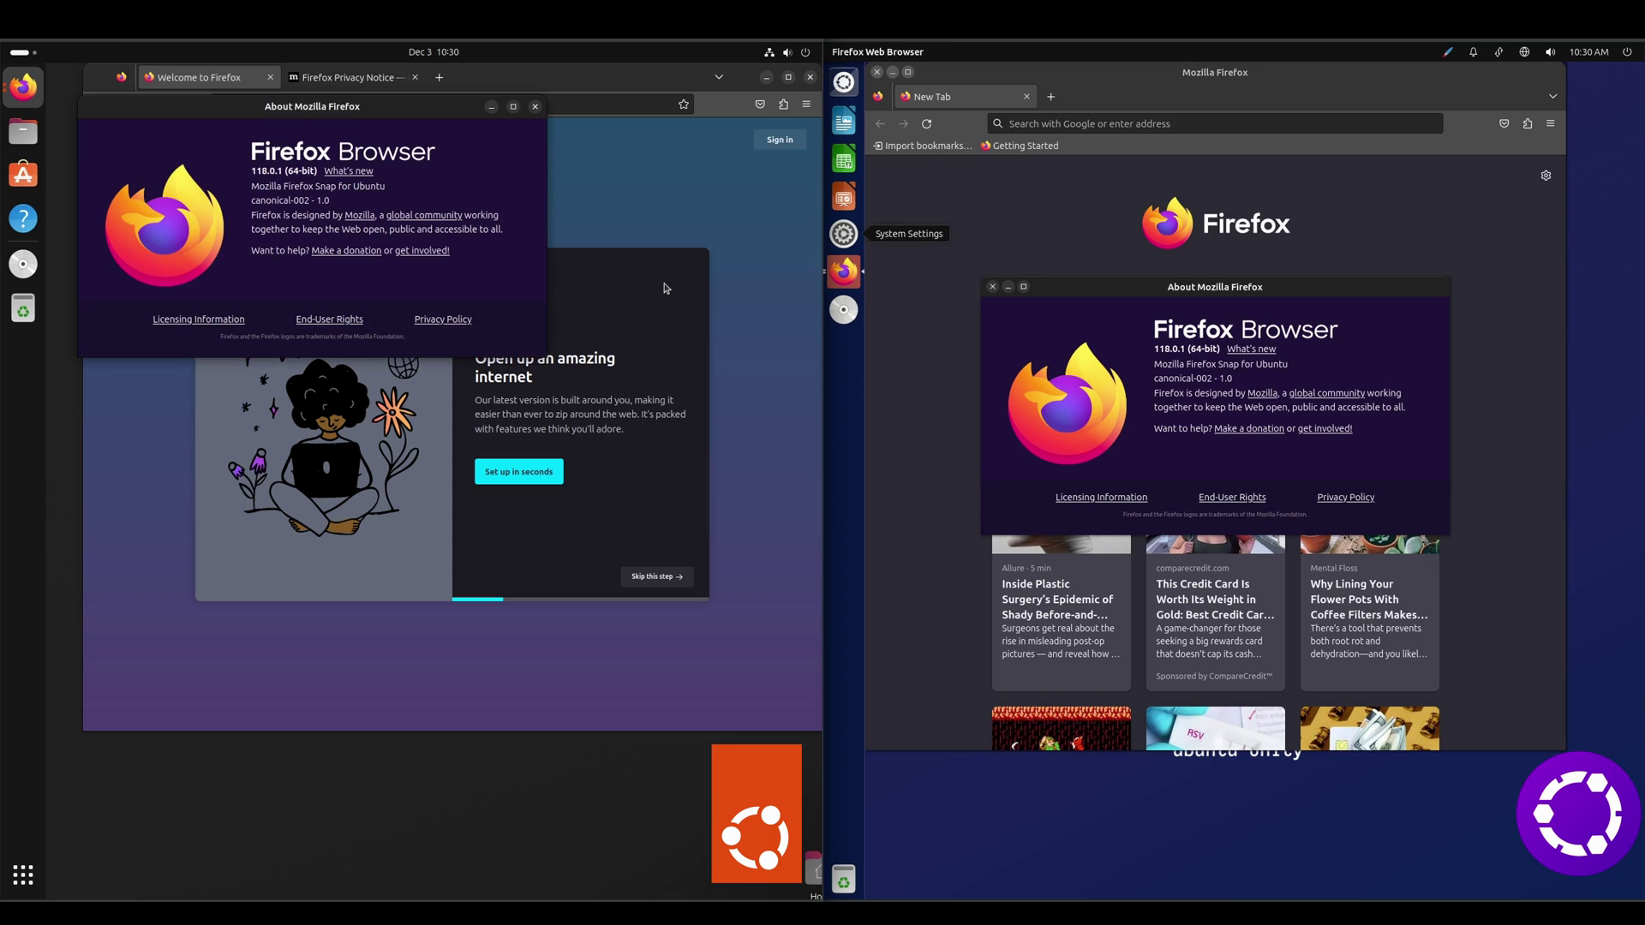
{"action": "left_click_drag", "start_coordinate": [1211, 286], "coordinate": [1062, 18]}
{"action": "left_click_drag", "start_coordinate": [476, 106], "coordinate": [715, 90]}
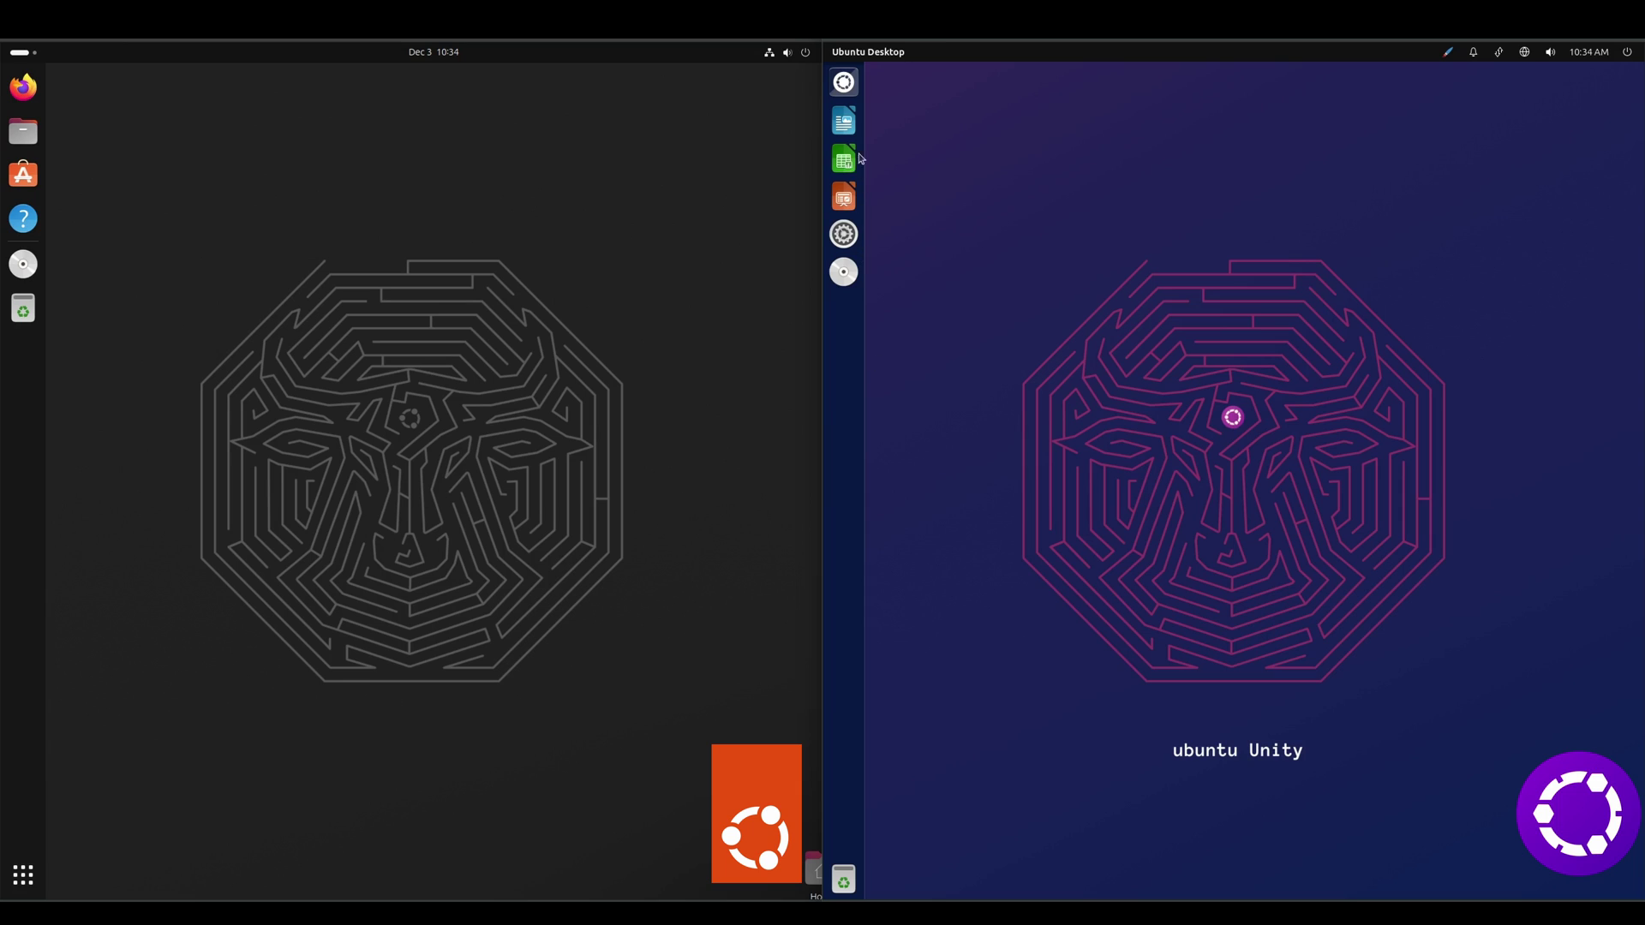
Step: Launch Synaptic Package Manager on Ubuntu Unity and authenticate with the account password
{"action": "left_click", "coordinate": [844, 83]}
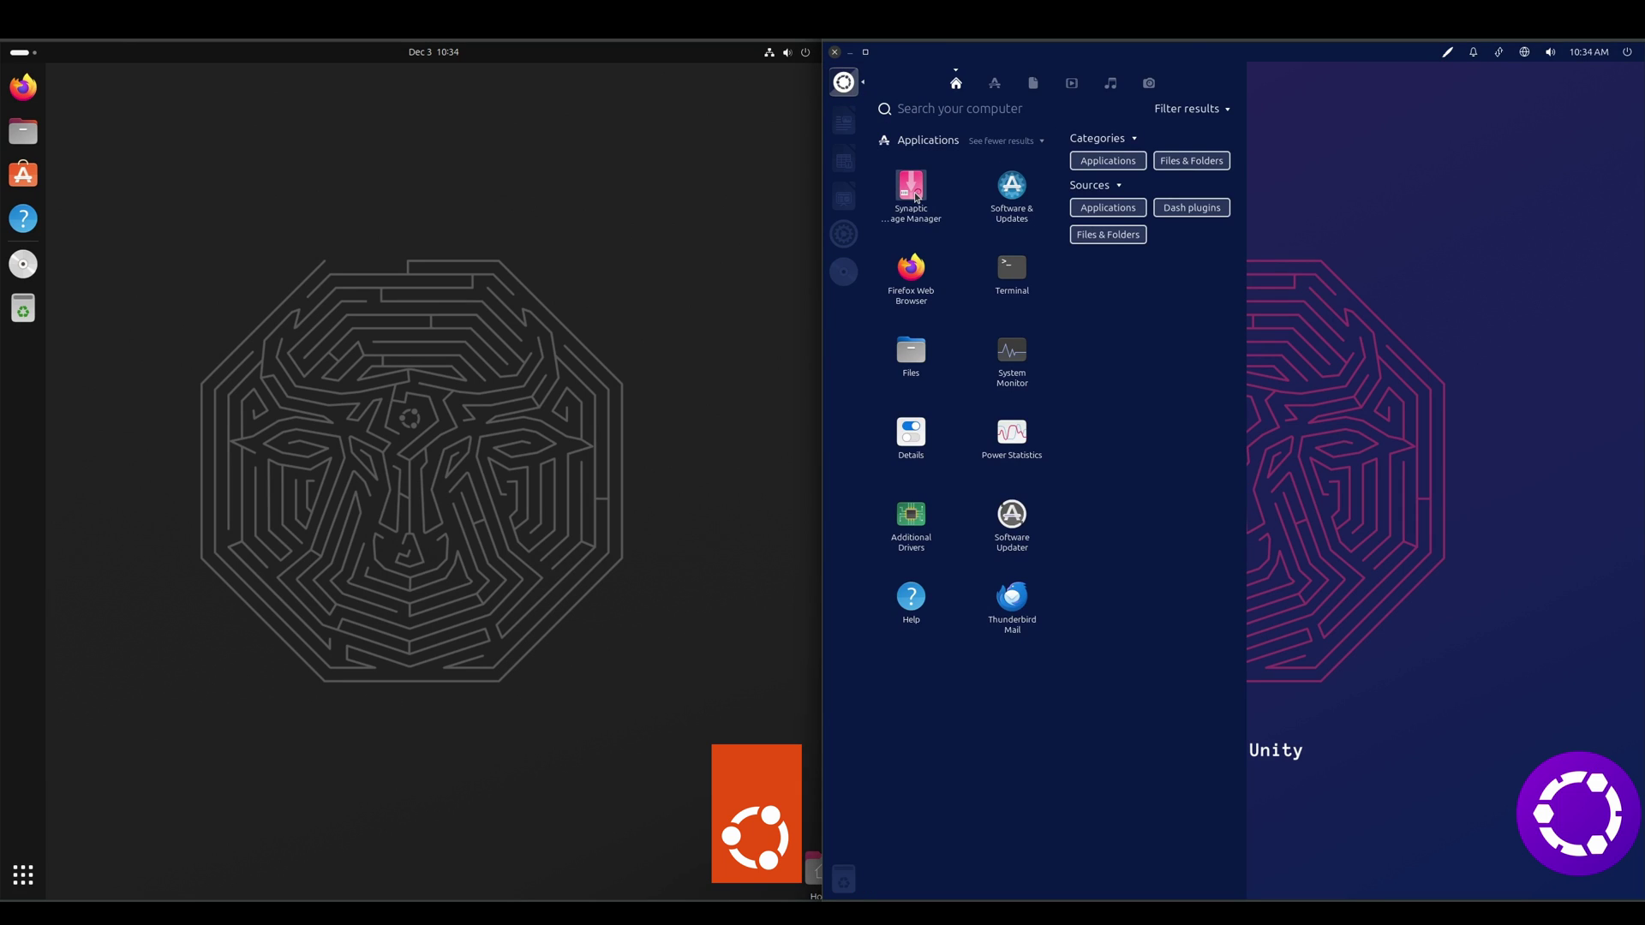
{"action": "left_click", "coordinate": [912, 190]}
{"action": "type", "text": "***"}
{"action": "key", "text": "Return"}
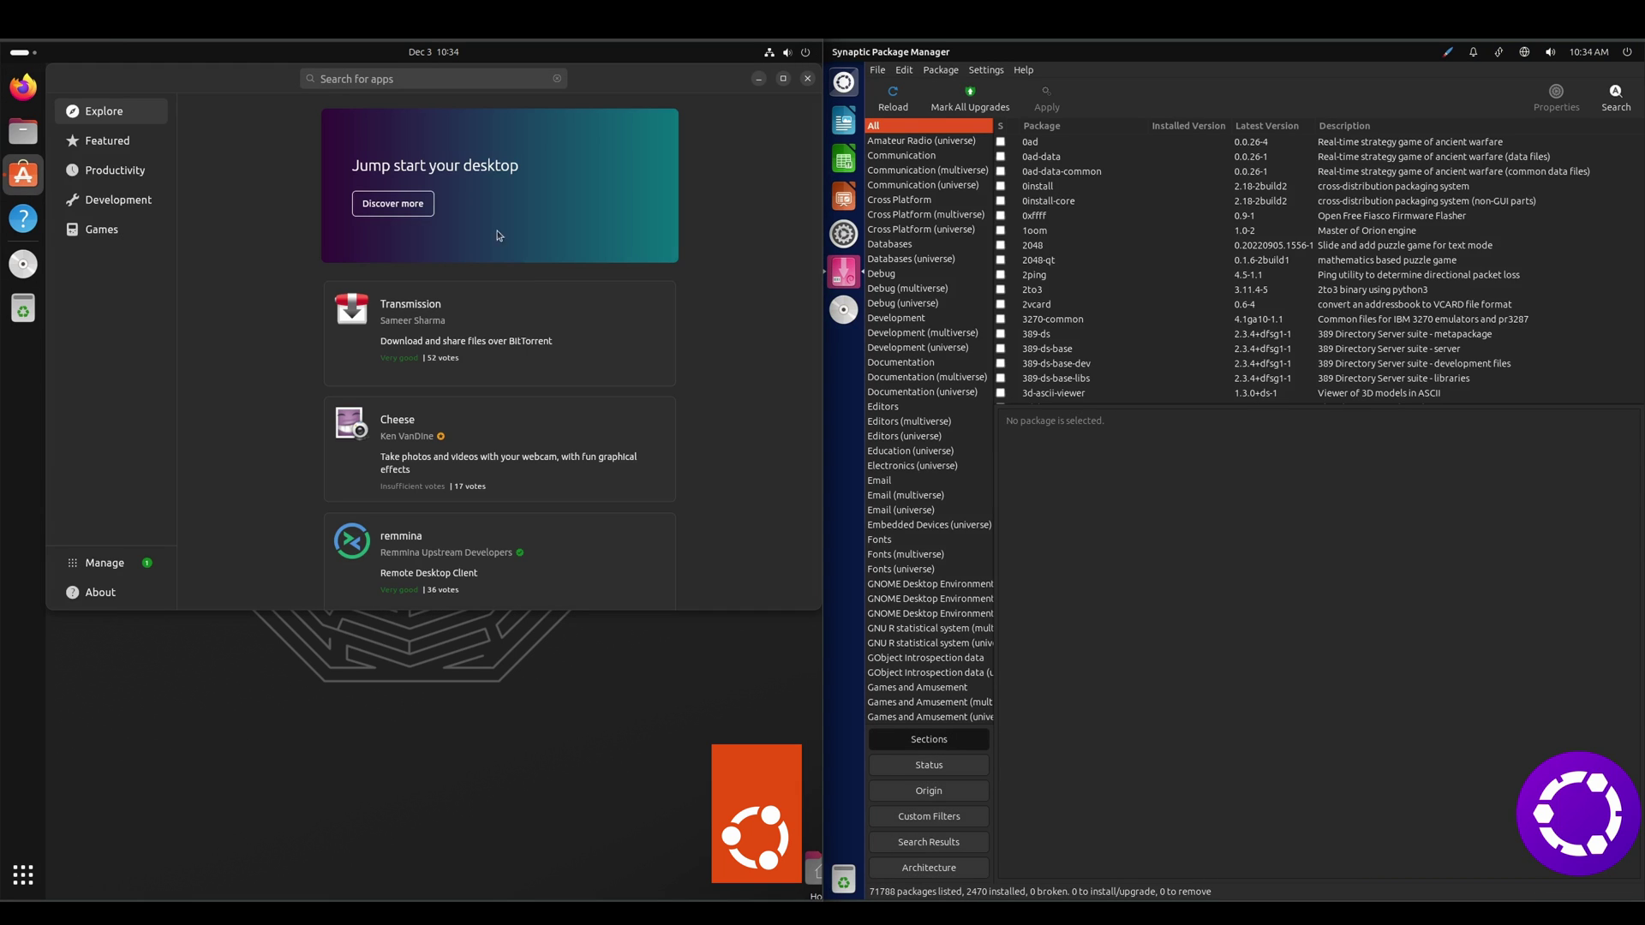
Step: Search Ubuntu's App Center for Inkscape, correcting the misspelled term, and open the app's page
{"action": "left_click", "coordinate": [422, 79]}
{"action": "type", "text": "ink"}
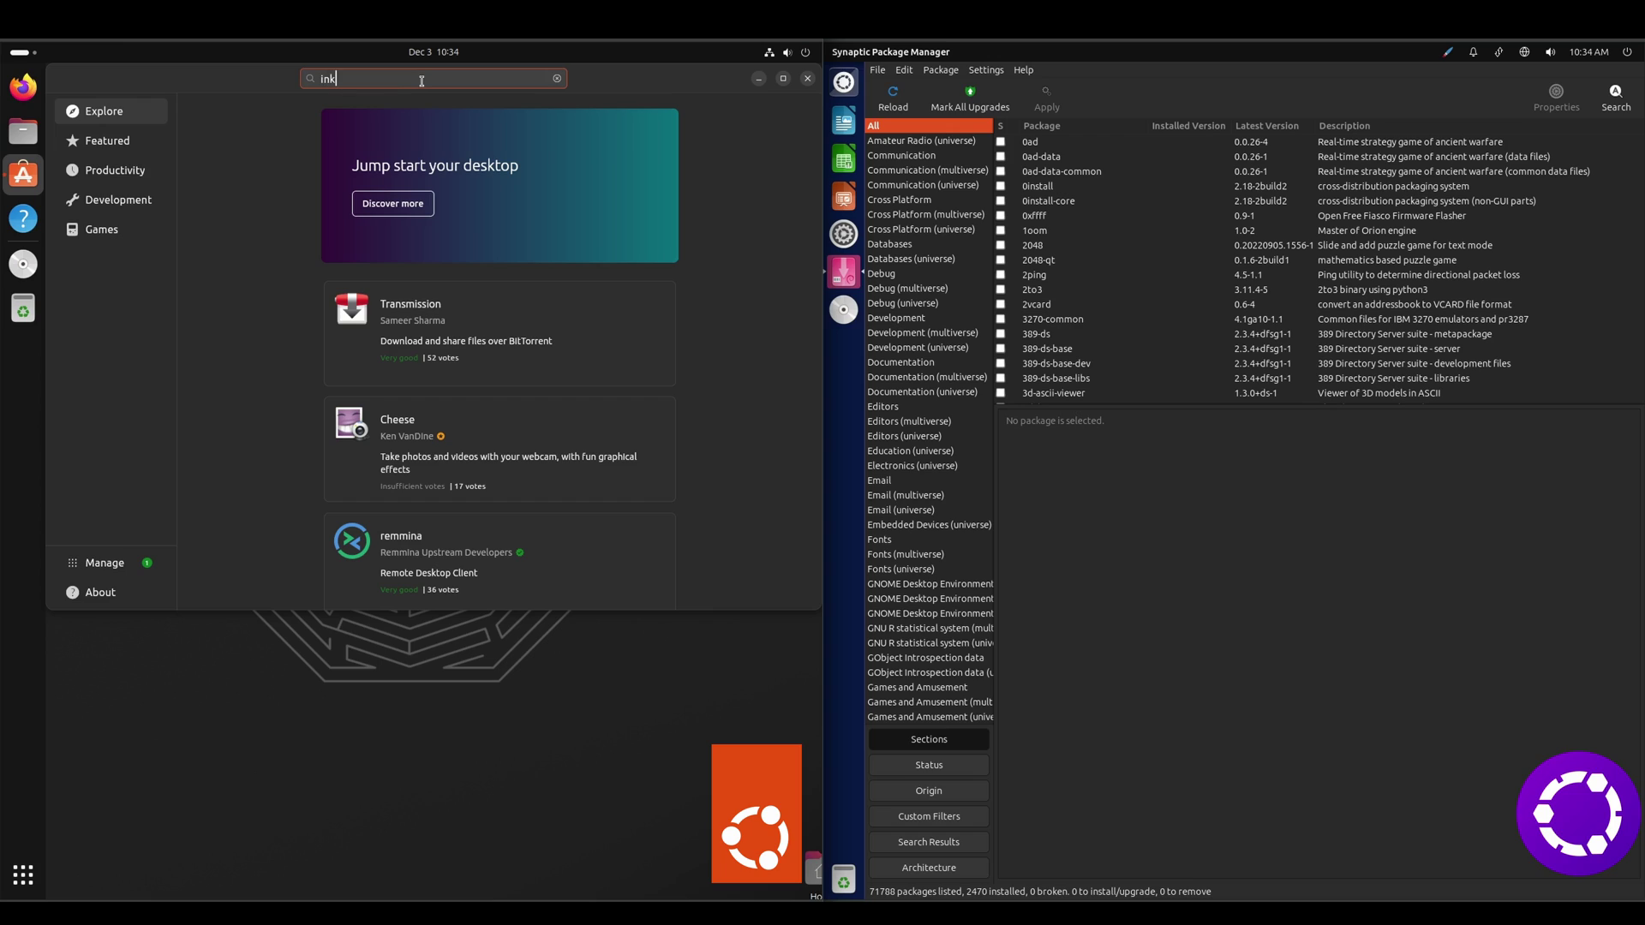
{"action": "type", "text": "space"}
{"action": "key", "text": "Return"}
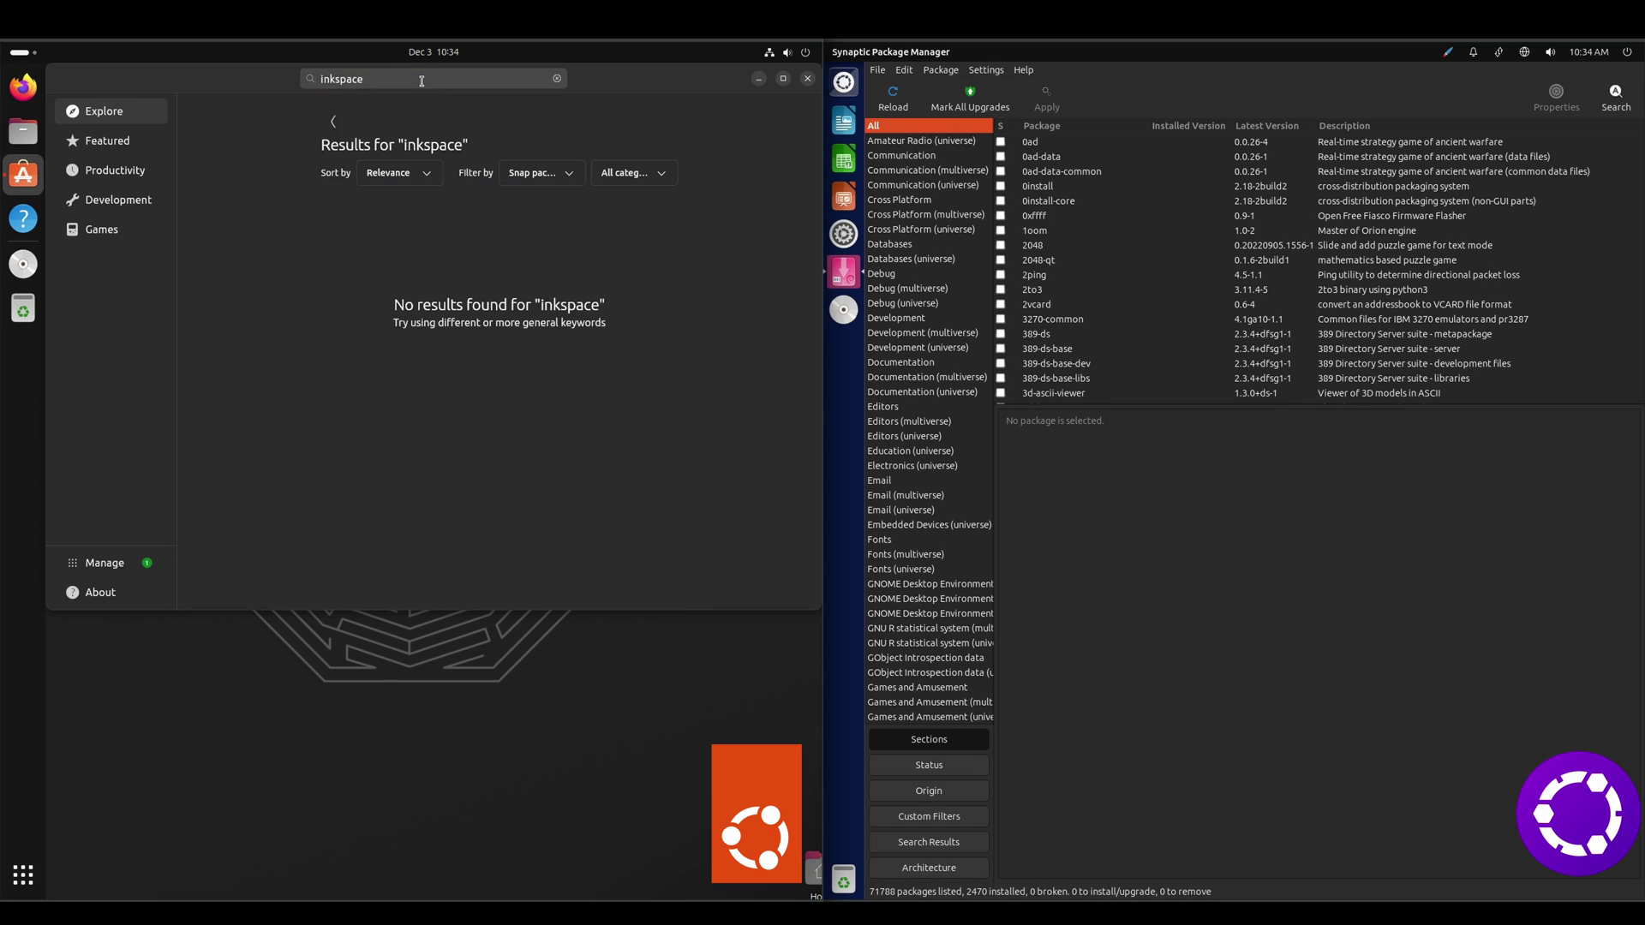
{"action": "left_click", "coordinate": [412, 78]}
{"action": "key", "text": "BackSpace"}
{"action": "key", "text": "BackSpace"}
{"action": "key", "text": "BackSpace"}
{"action": "key", "text": "BackSpace"}
{"action": "key", "text": "BackSpace"}
{"action": "left_click", "coordinate": [386, 137]}
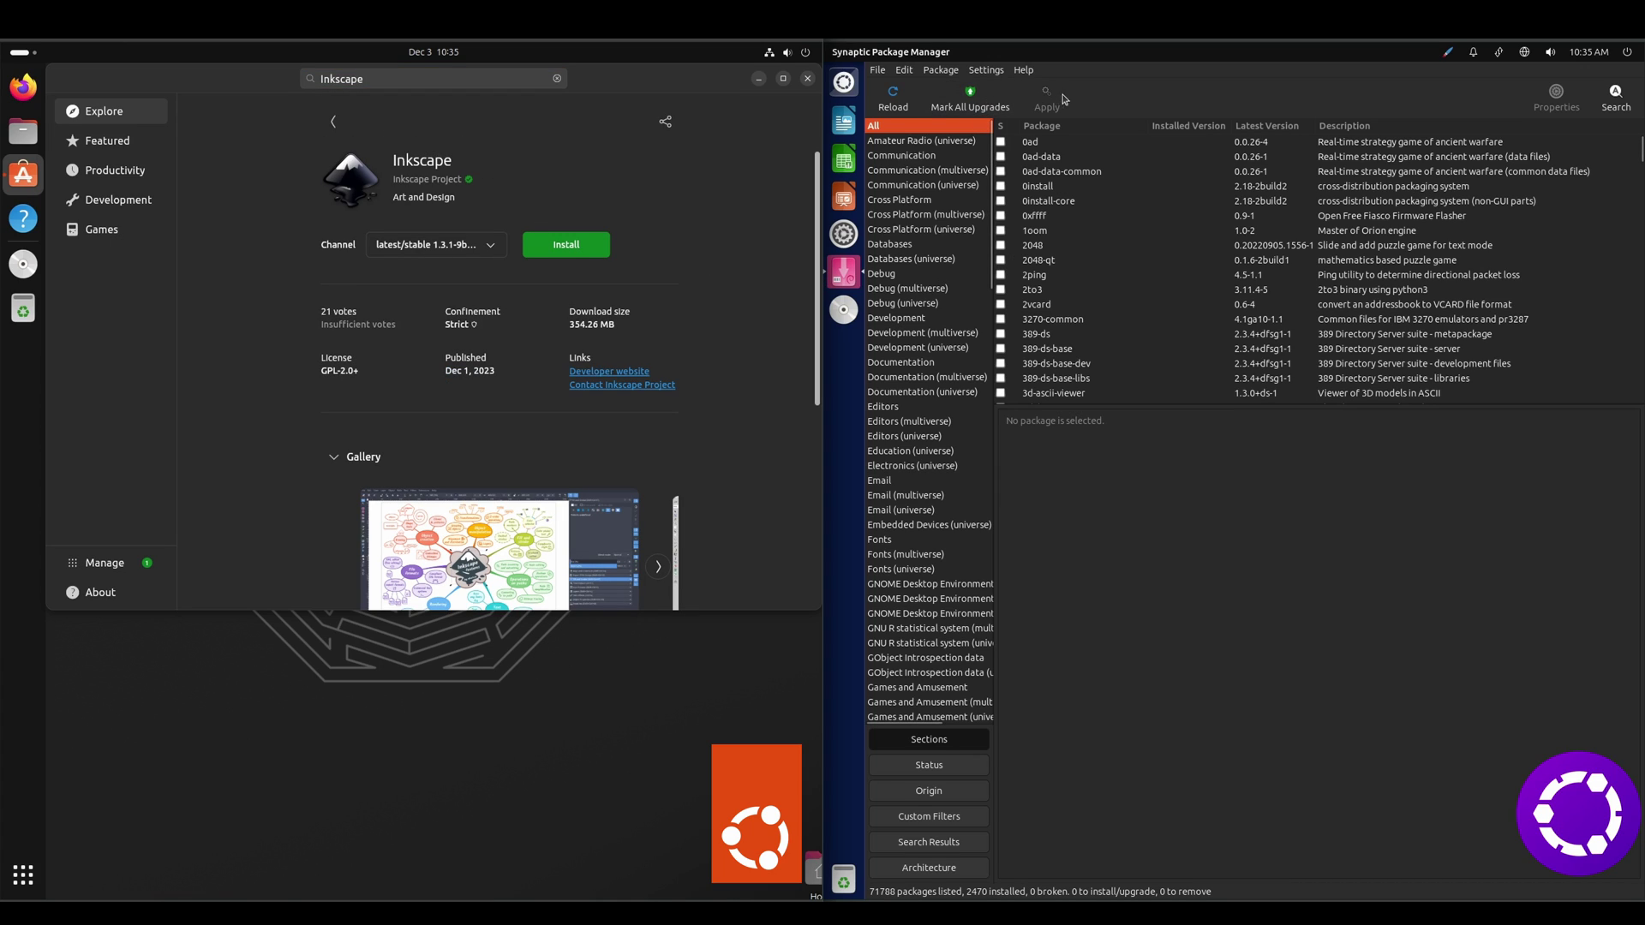
Step: Search Synaptic for "inkscape" in package descriptions and names
{"action": "left_click", "coordinate": [1617, 96]}
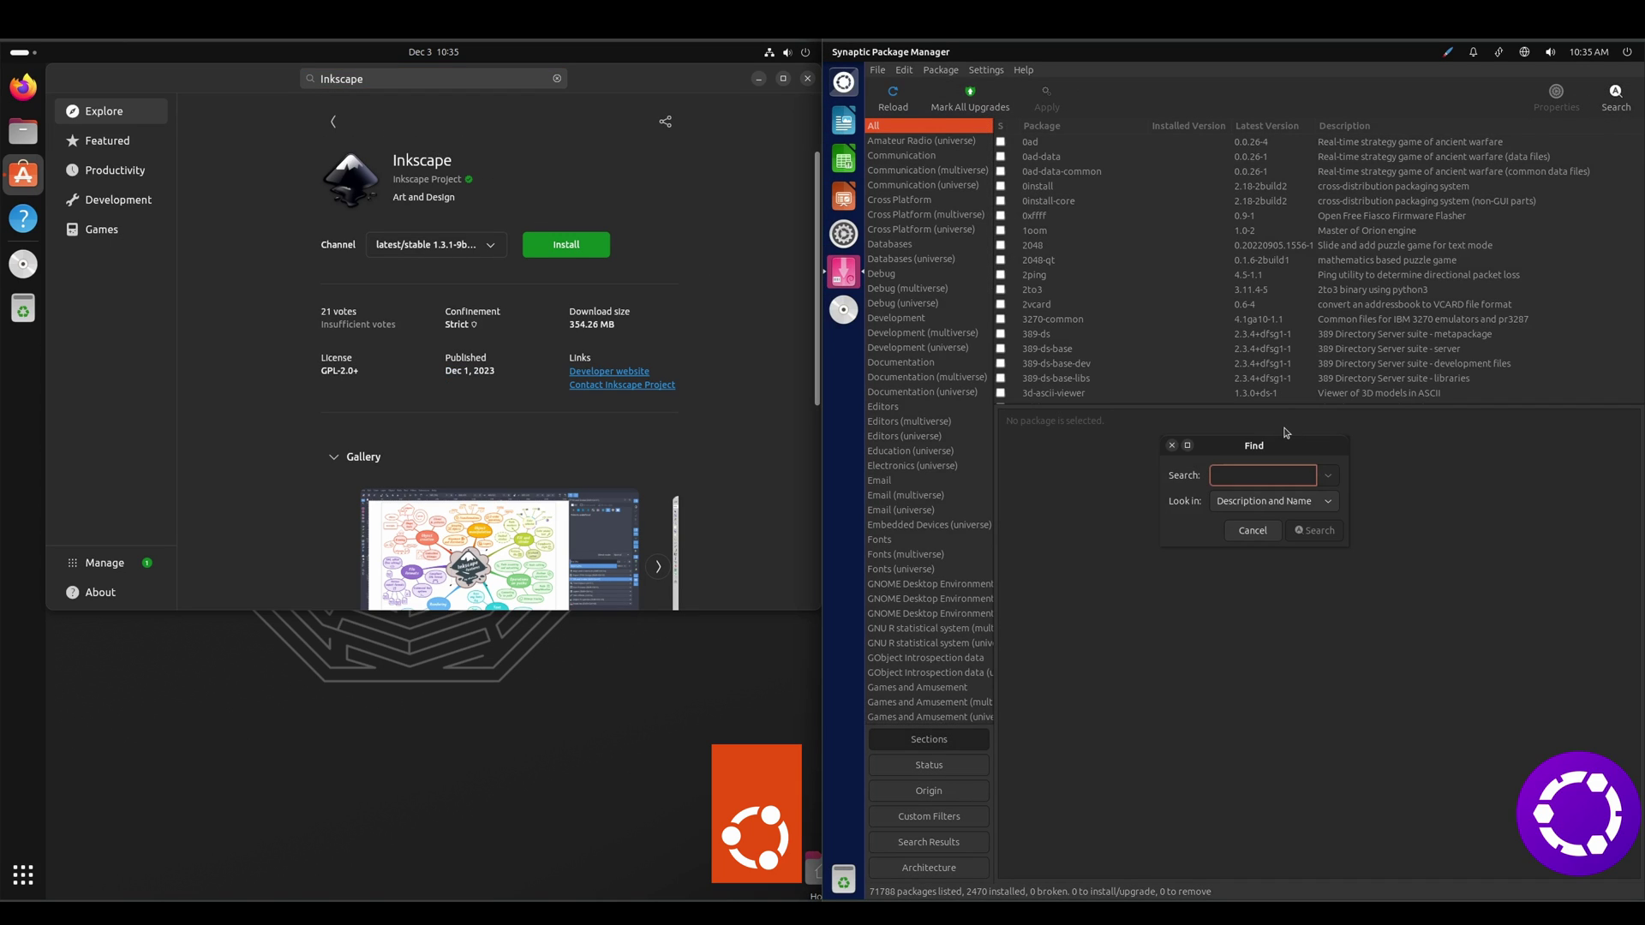
{"action": "type", "text": "inkscape"}
{"action": "key", "text": "Return"}
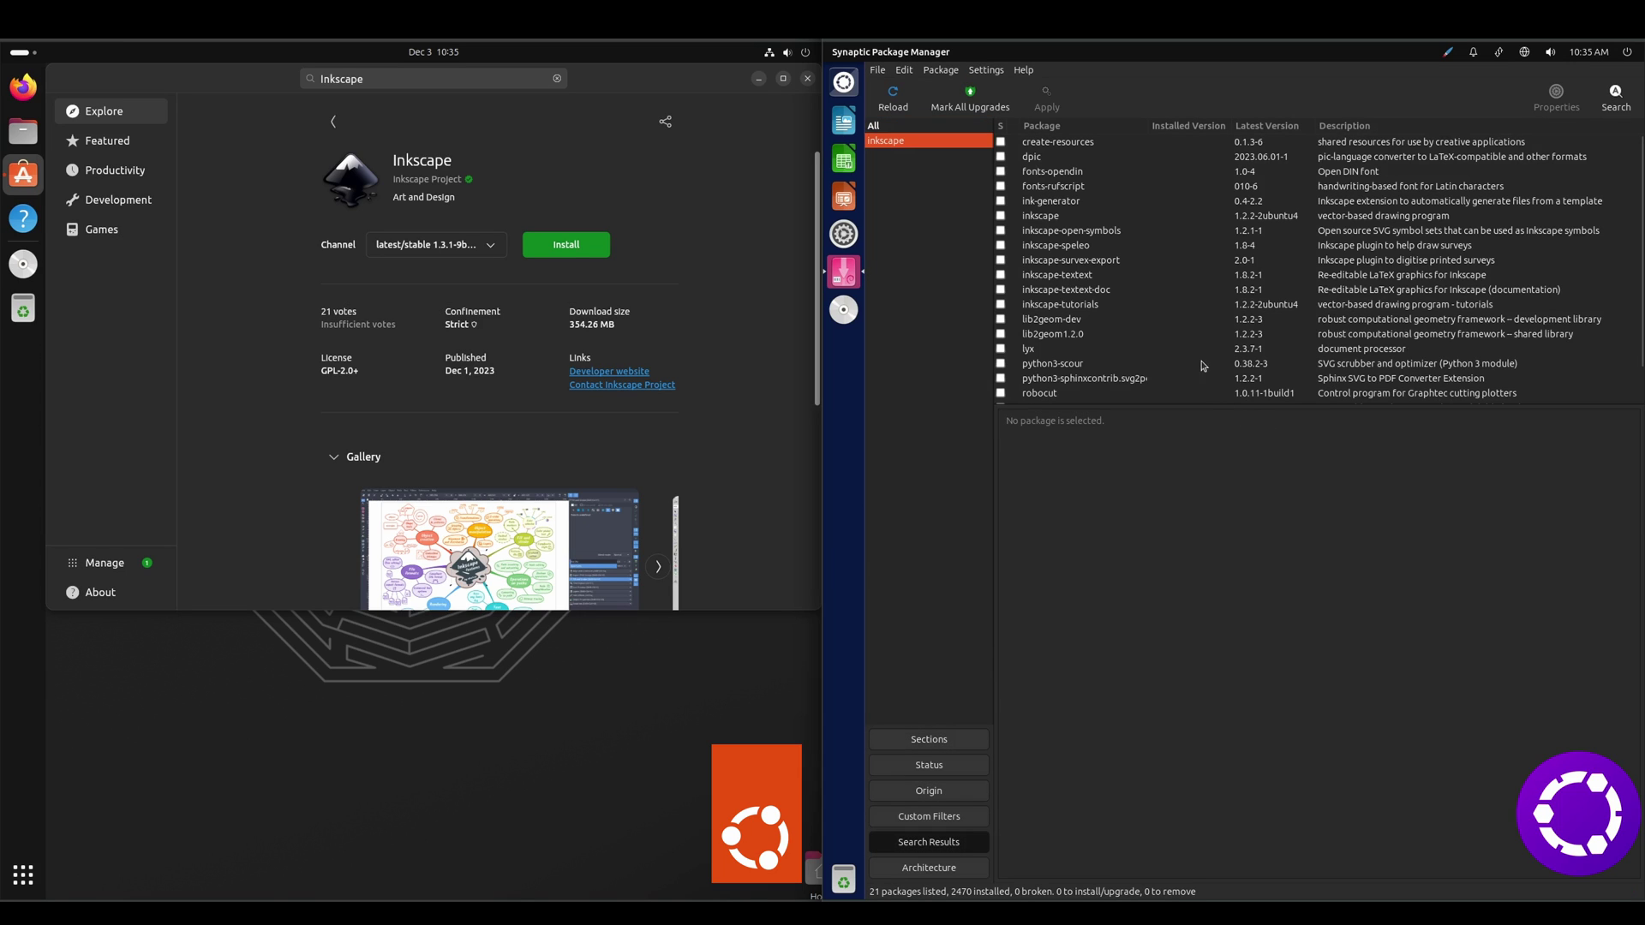
Step: View the inkscape package description in Synaptic and mark the package for installation with its additional required changes
{"action": "left_click", "coordinate": [1041, 221]}
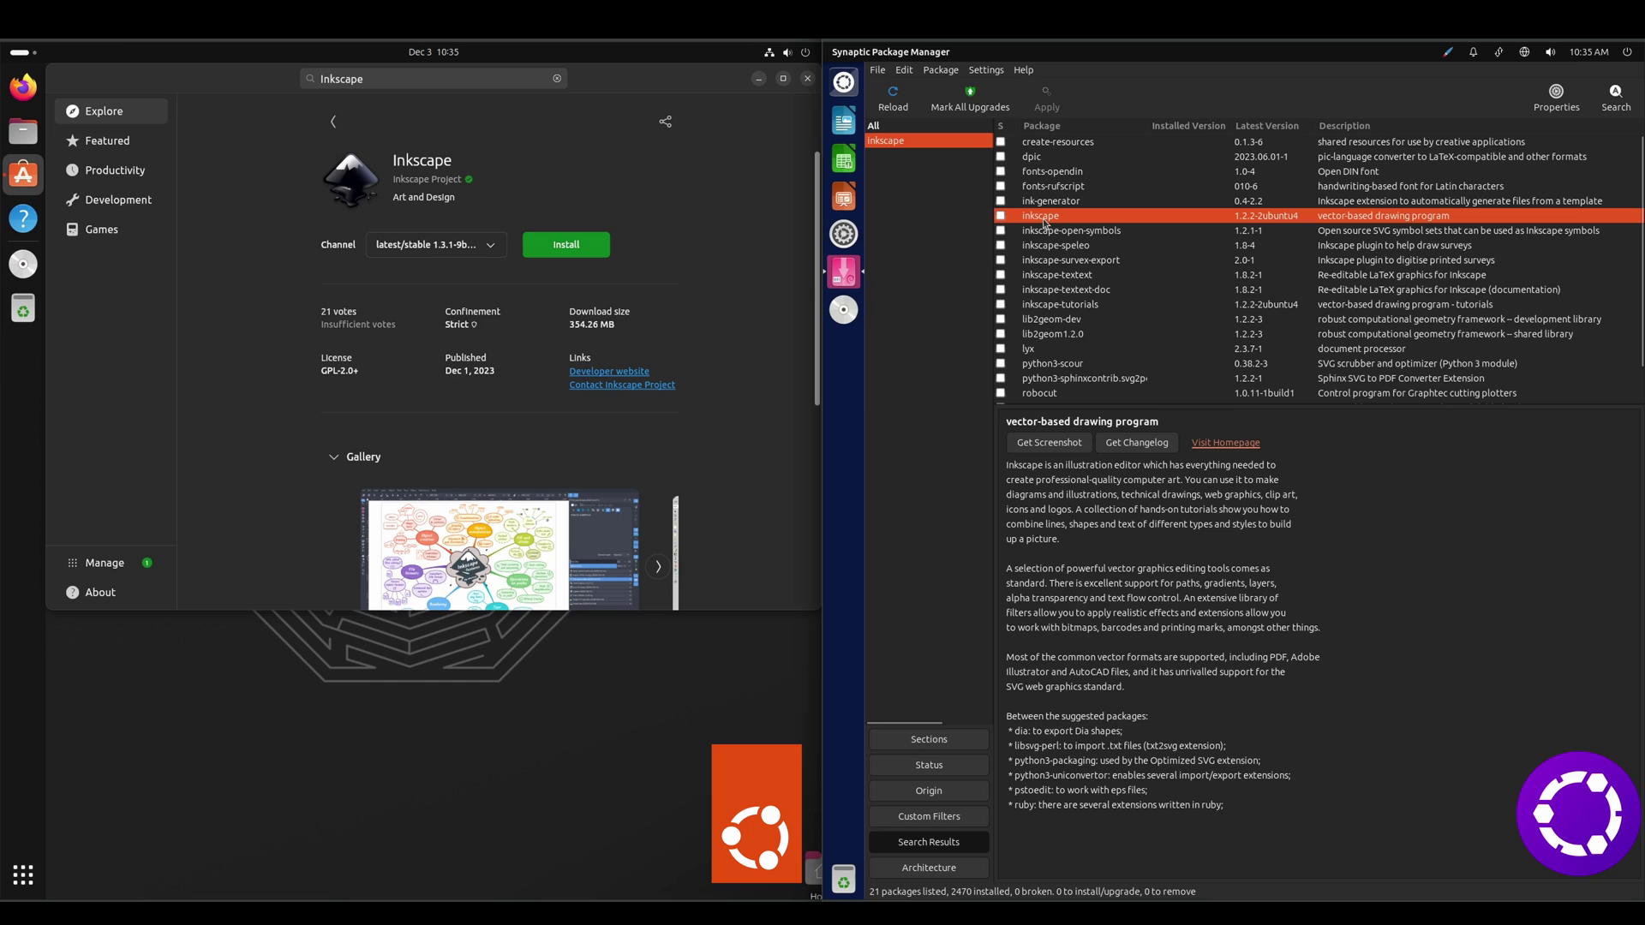
{"action": "right_click", "coordinate": [1042, 218]}
{"action": "left_click", "coordinate": [1084, 244]}
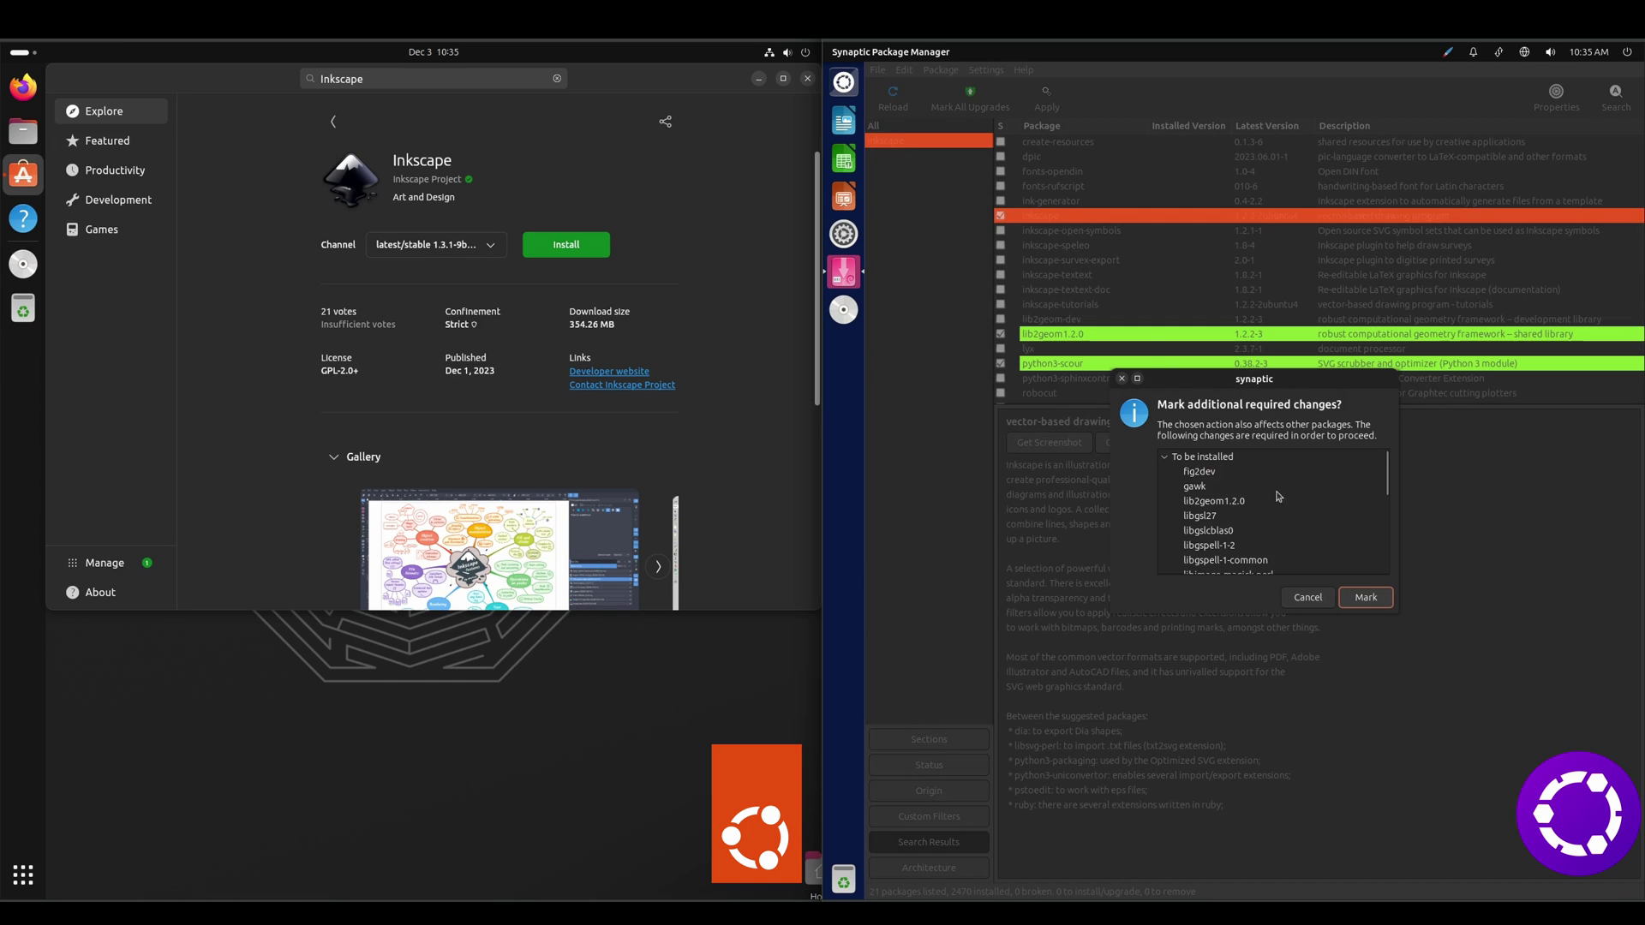
{"action": "left_click", "coordinate": [1375, 602]}
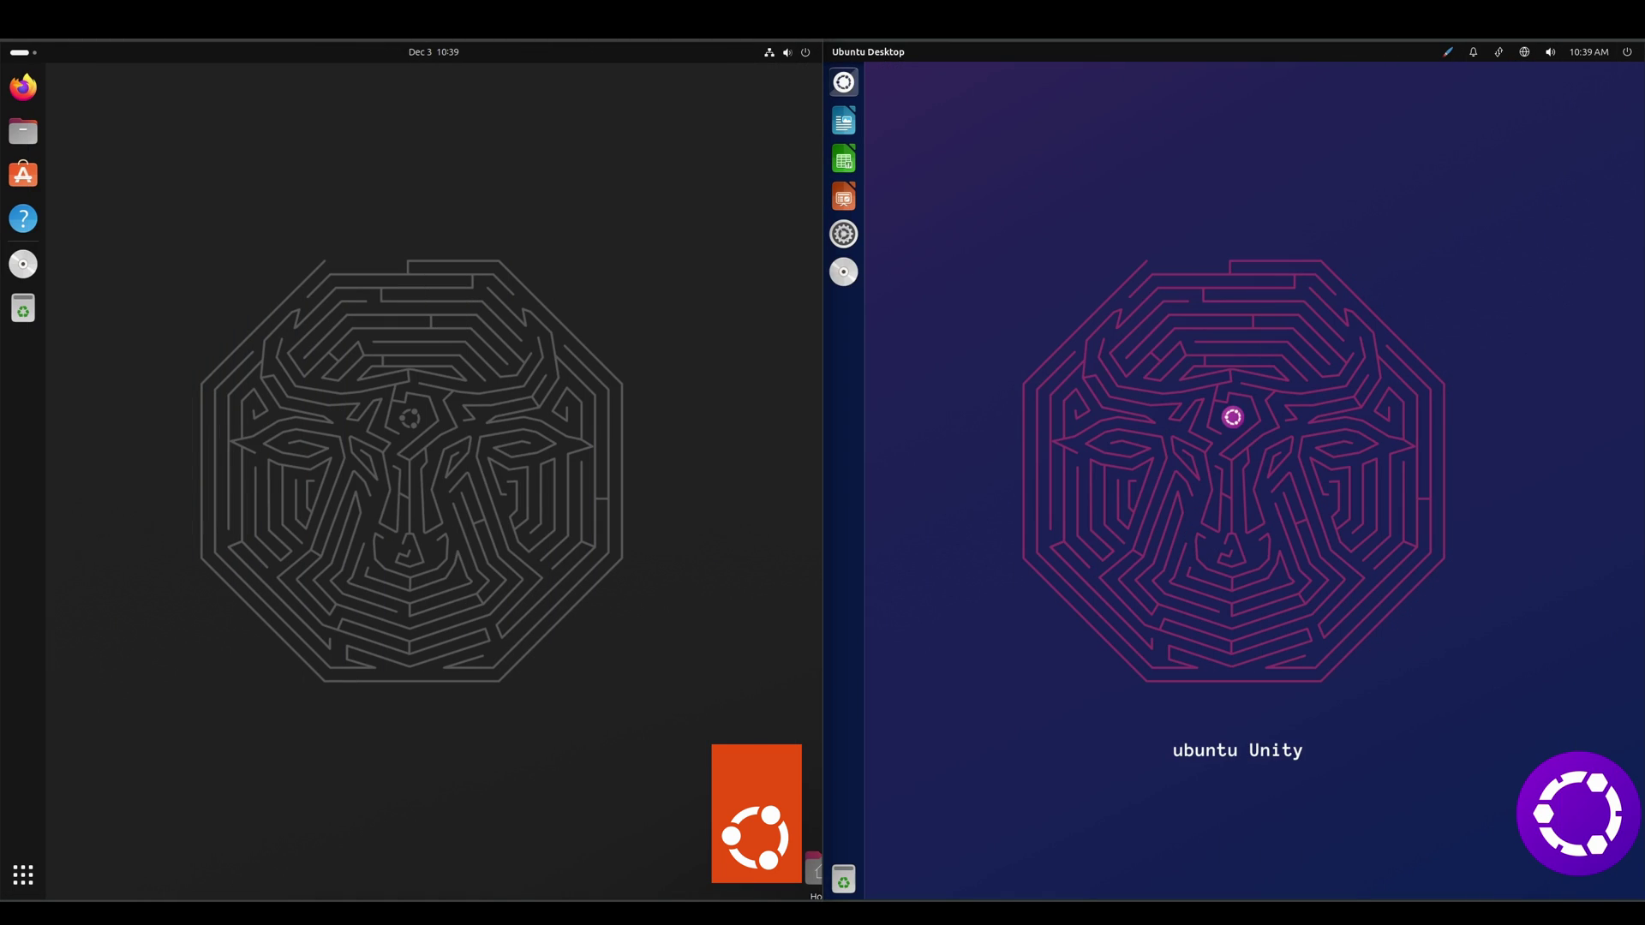
Step: View the About This Computer details on Ubuntu Unity and close the Details window
{"action": "left_click", "coordinate": [1631, 54]}
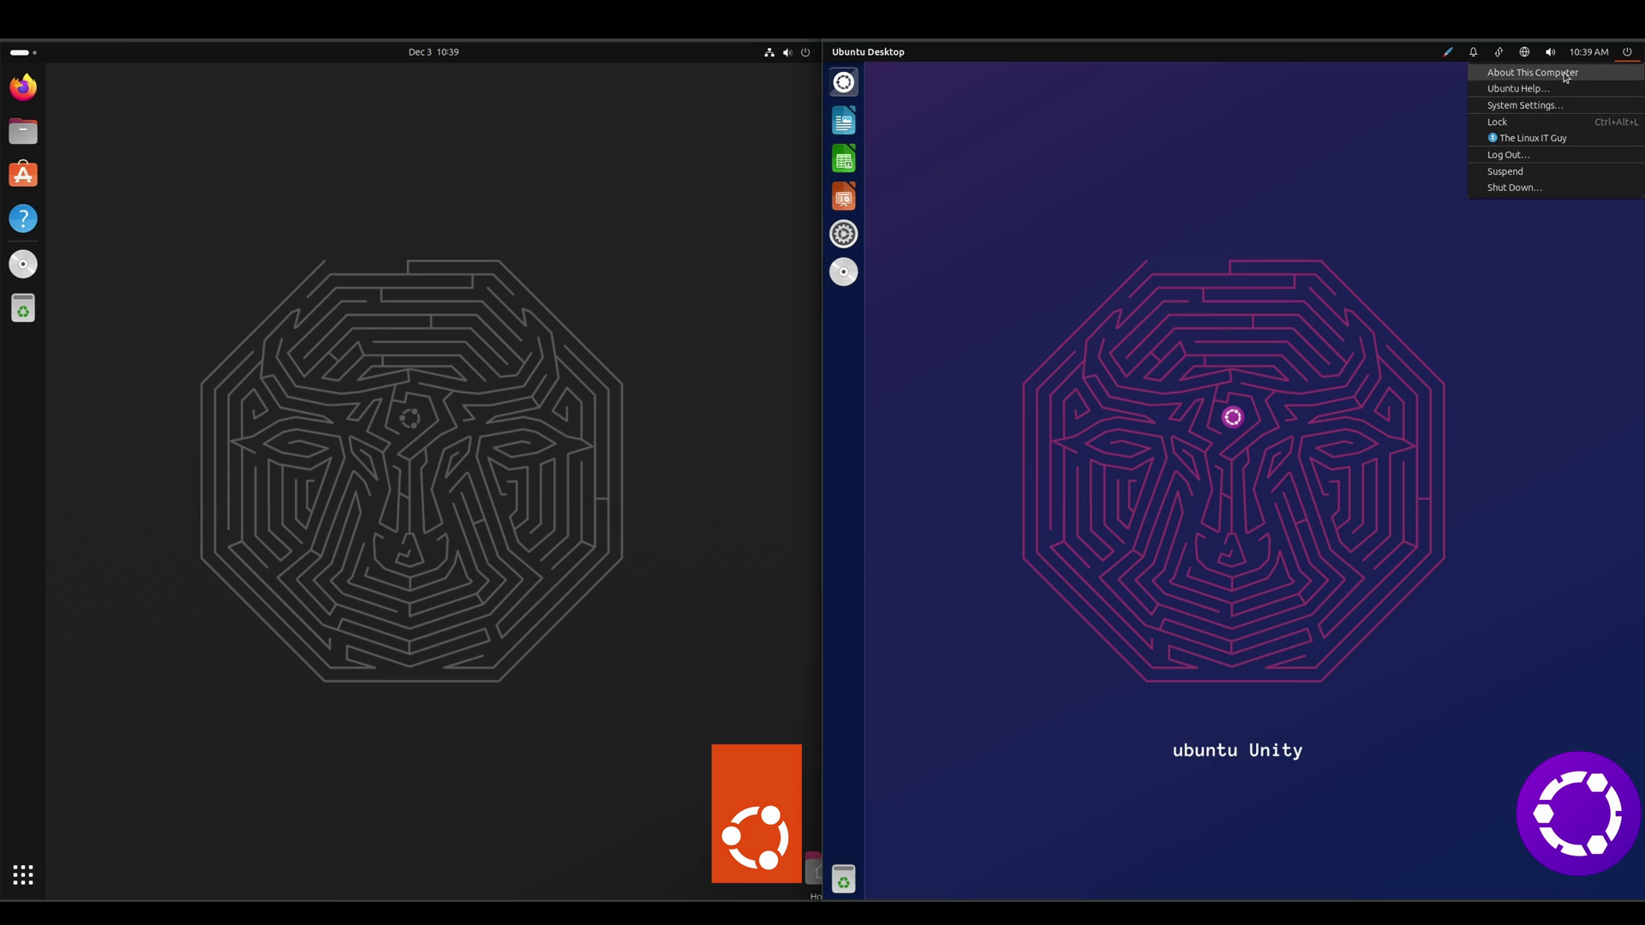
{"action": "left_click", "coordinate": [1599, 72]}
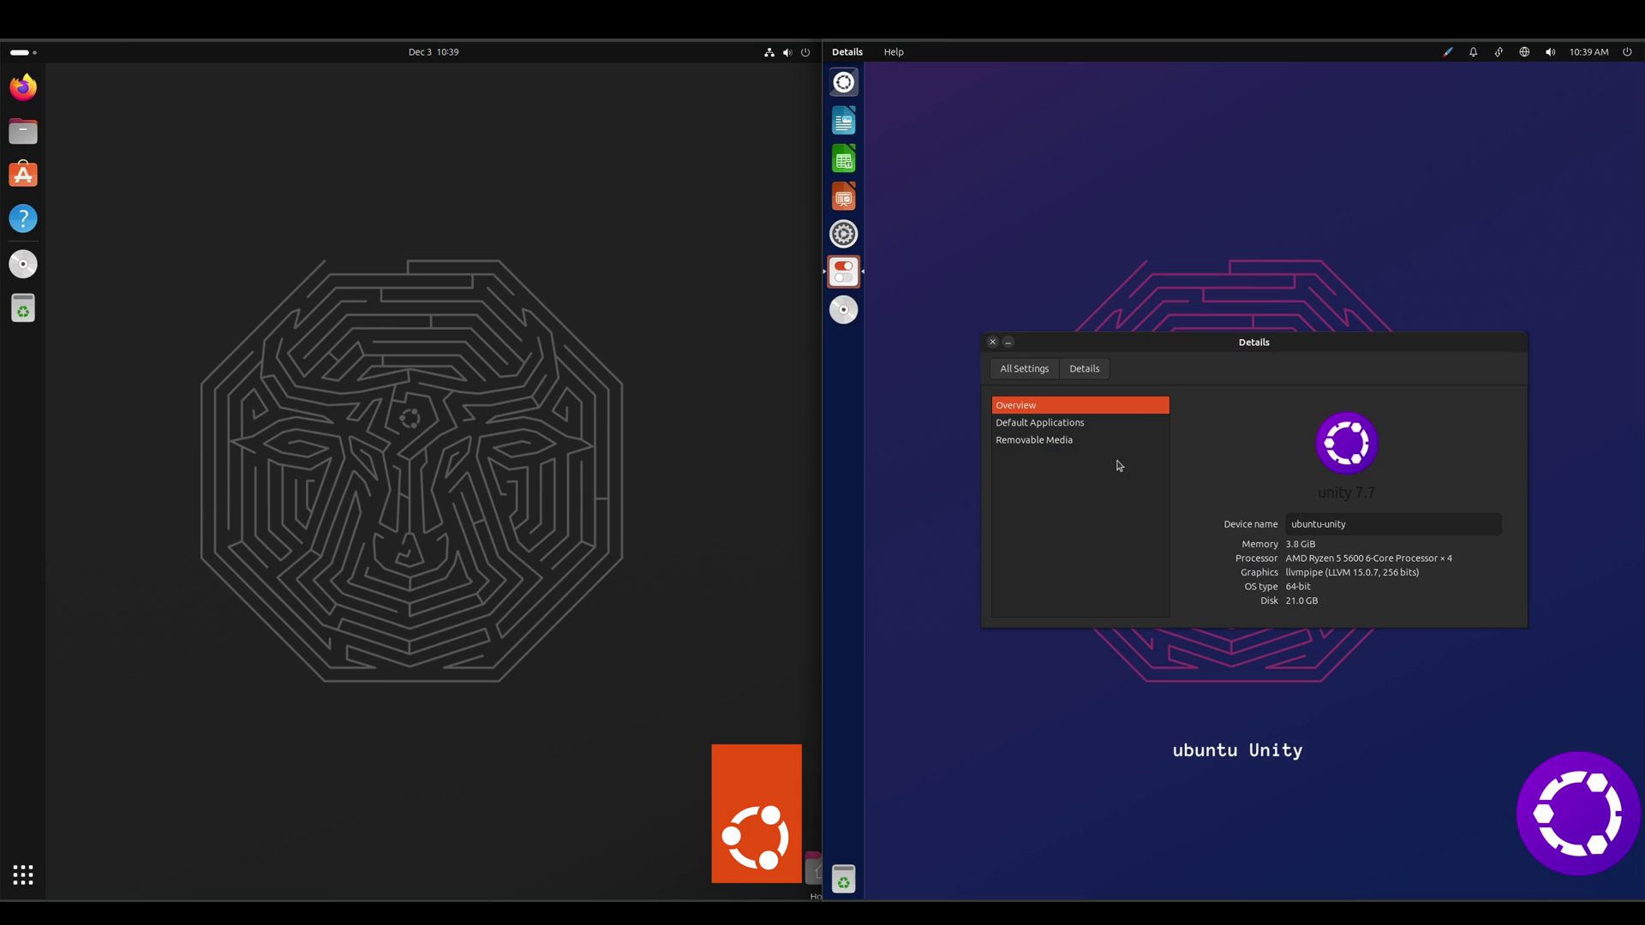
{"action": "left_click", "coordinate": [992, 342]}
Step: Review Ubuntu Unity's session options and the appearance indicator's accent color choices
{"action": "left_click", "coordinate": [1621, 52]}
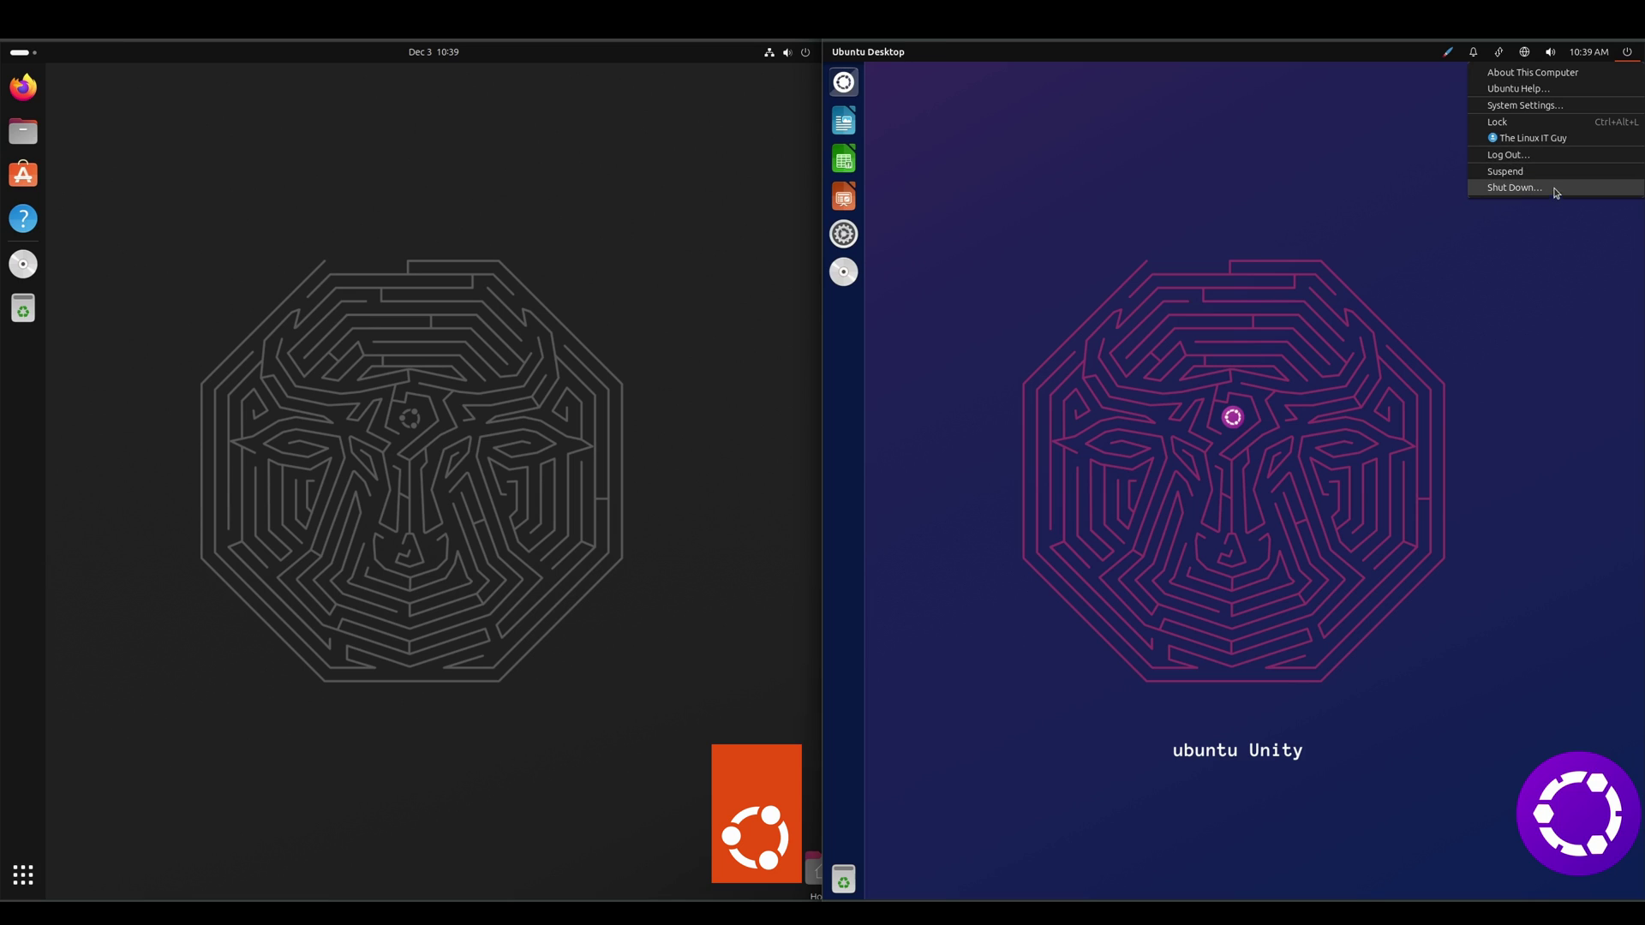
{"action": "mouse_move", "coordinate": [1597, 58]}
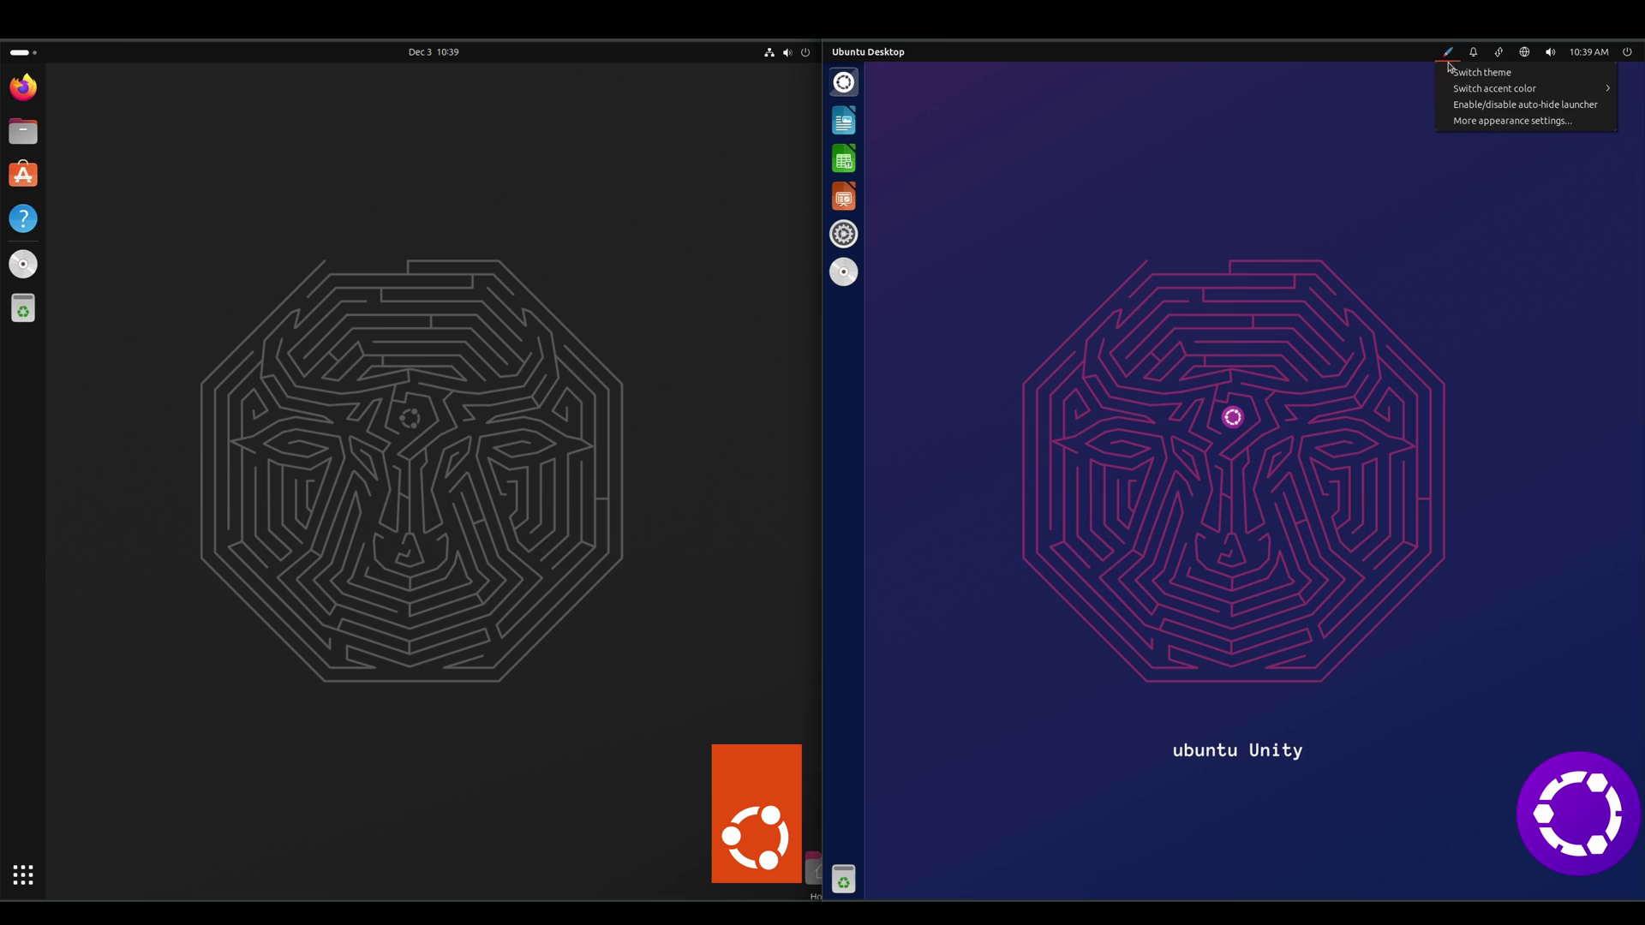
{"action": "mouse_move", "coordinate": [1451, 92]}
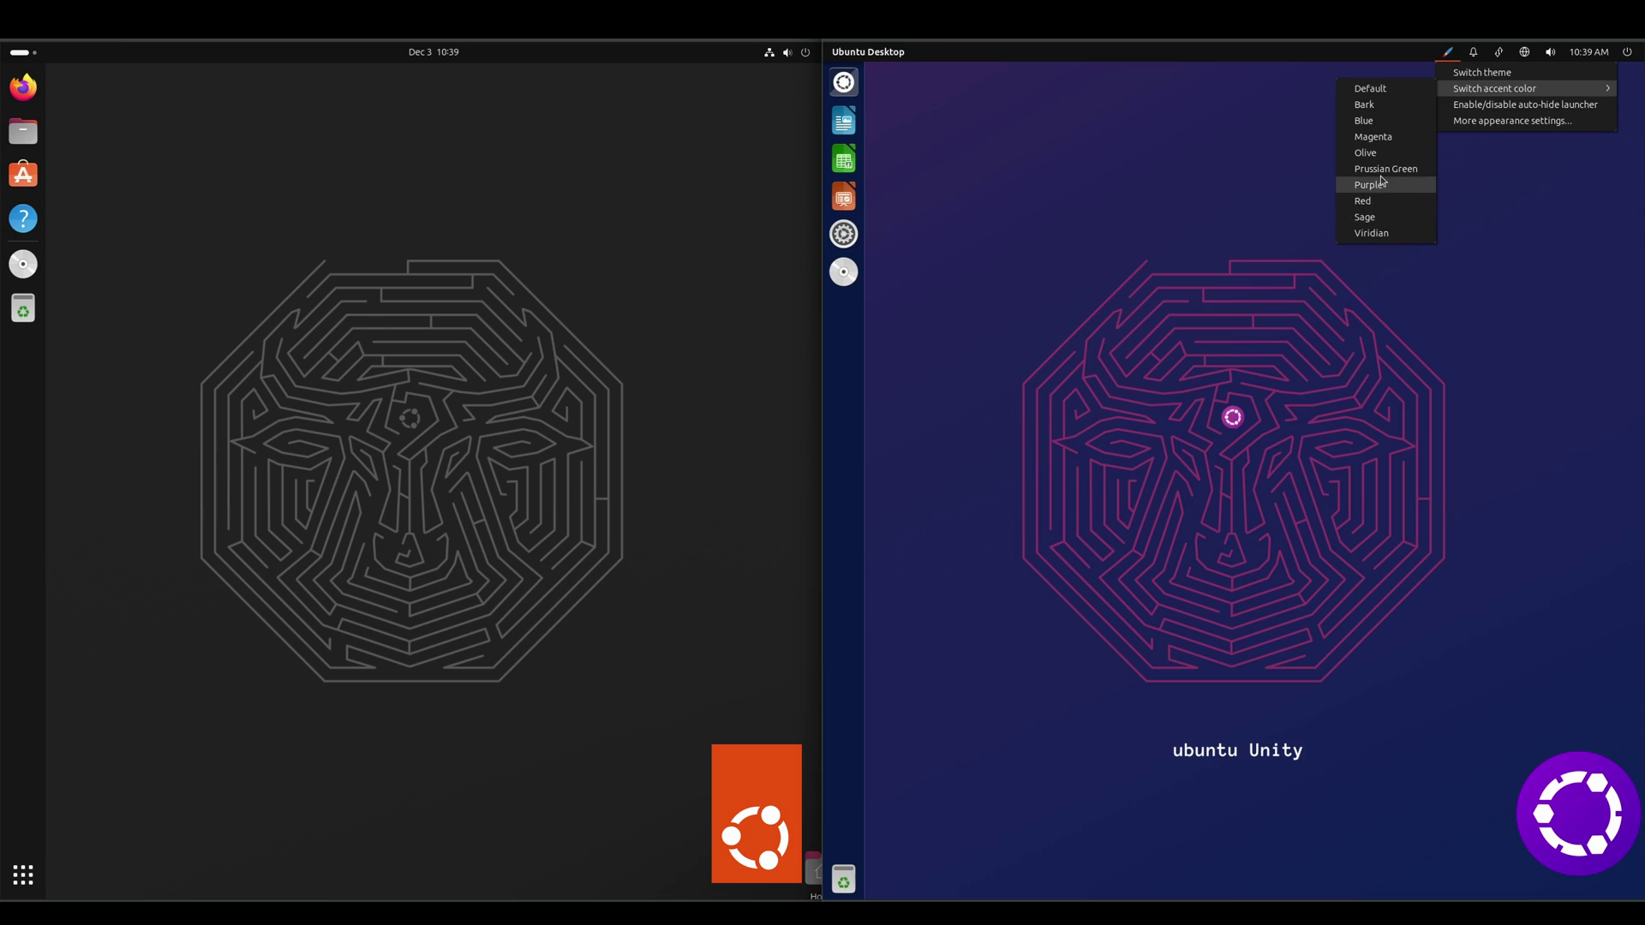
{"action": "left_click", "coordinate": [1126, 181]}
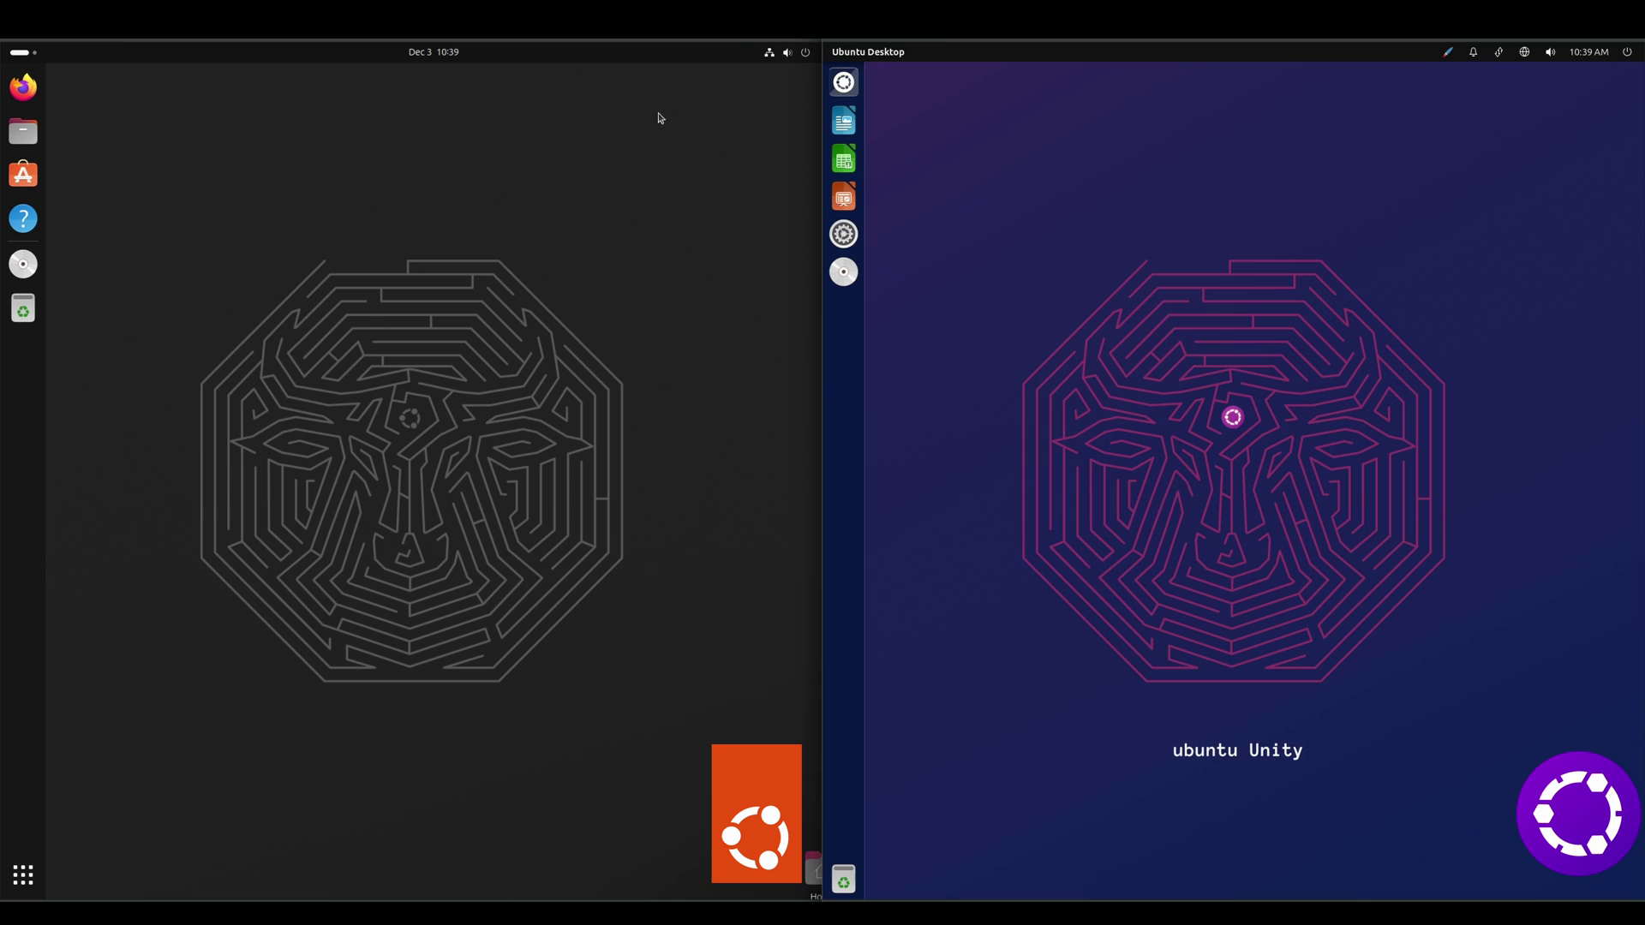
Step: View the quick settings on Ubuntu, including Wired, Power Mode, Night Light and Dark Style, and dismiss them
{"action": "left_click", "coordinate": [780, 52]}
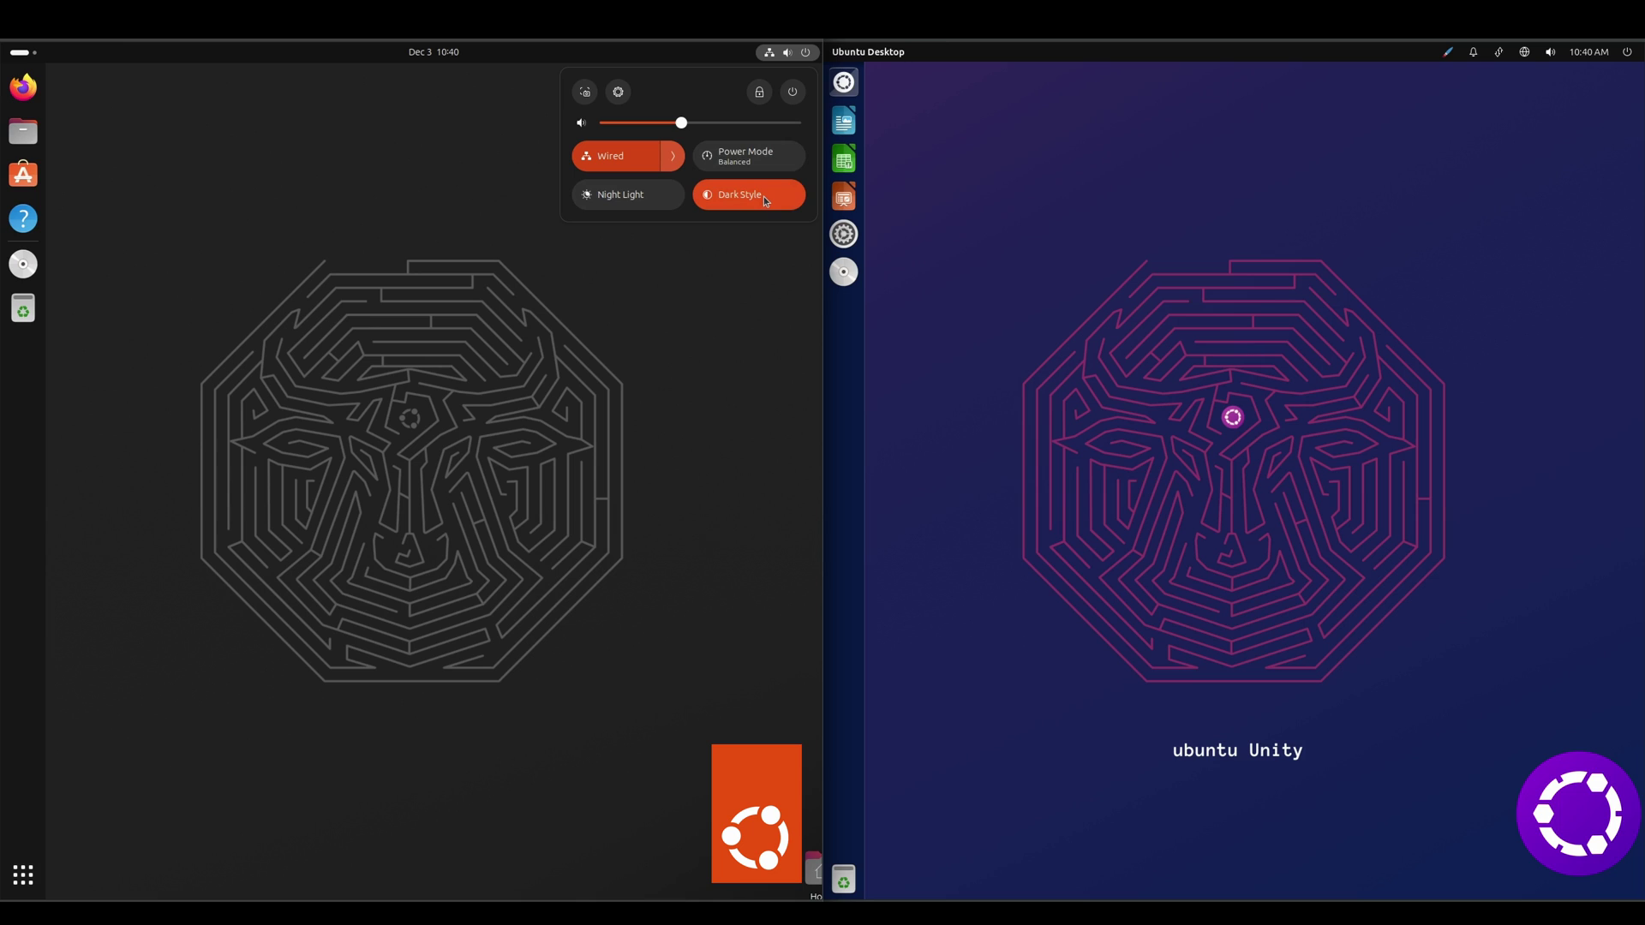
{"action": "left_click", "coordinate": [724, 270]}
{"action": "left_click", "coordinate": [789, 57]}
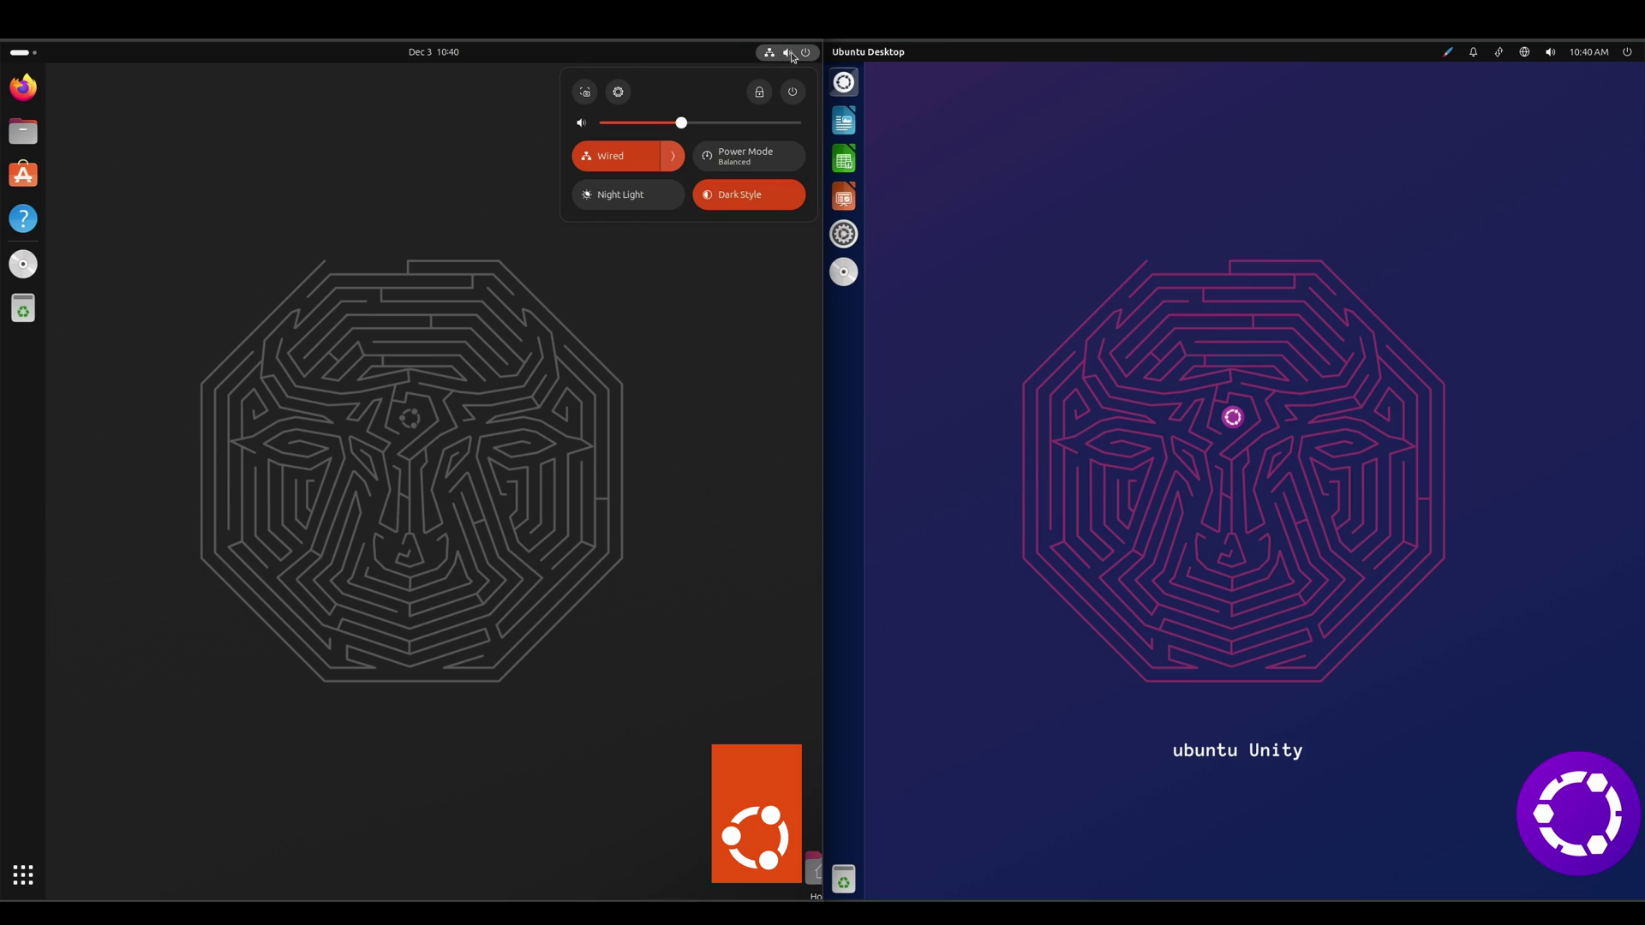
{"action": "left_click", "coordinate": [698, 319]}
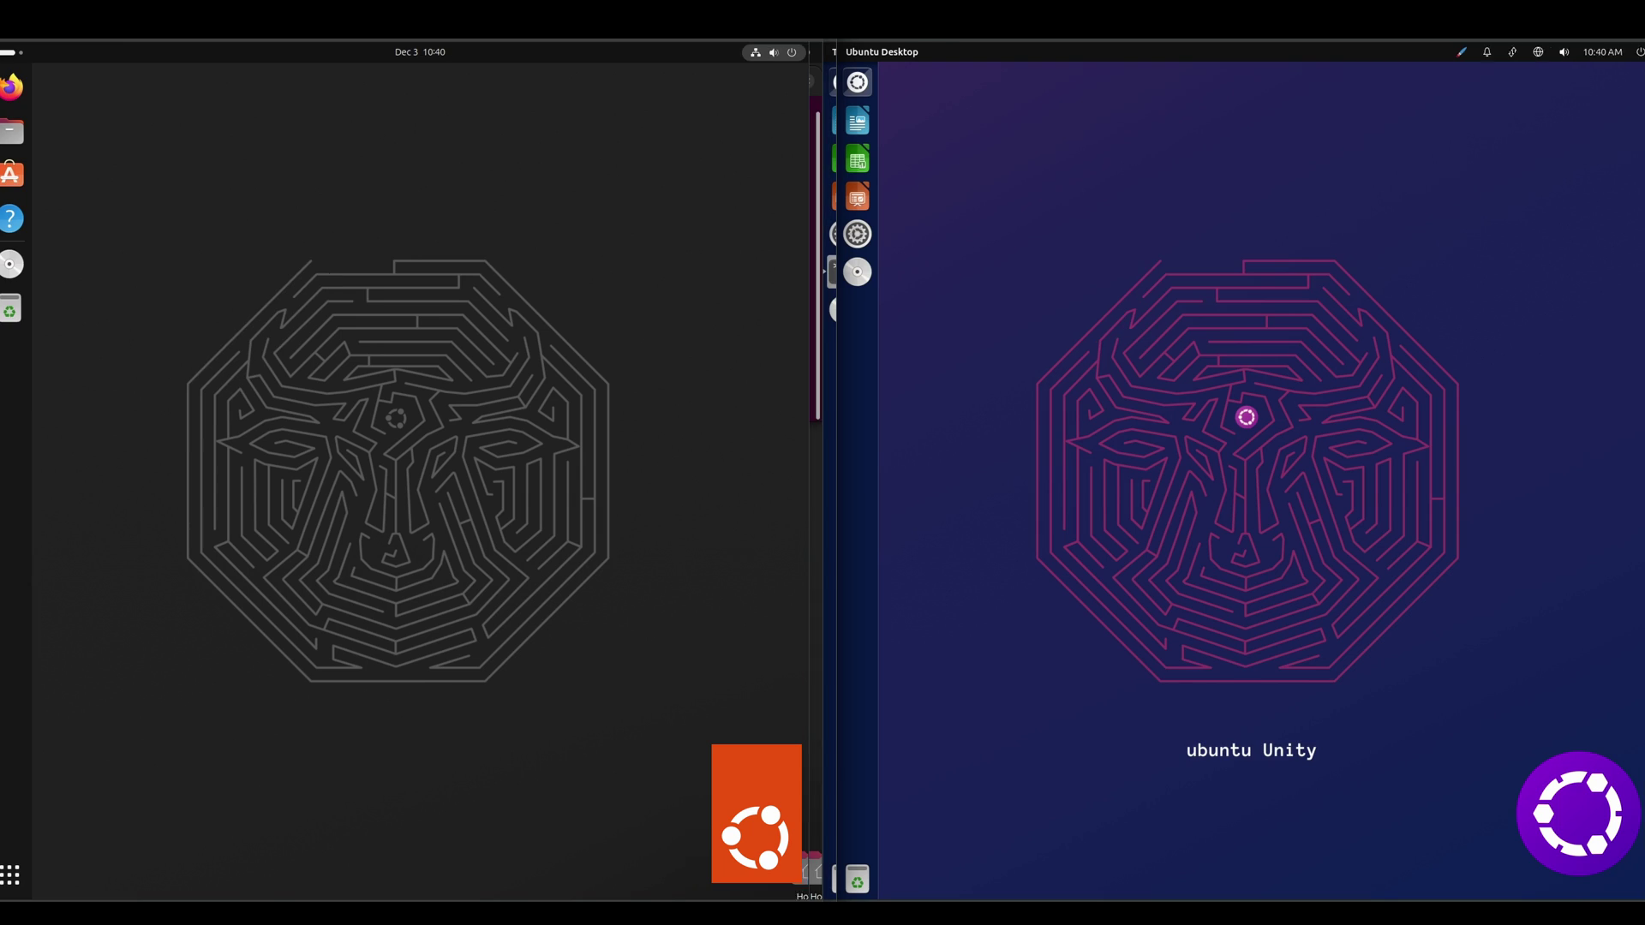
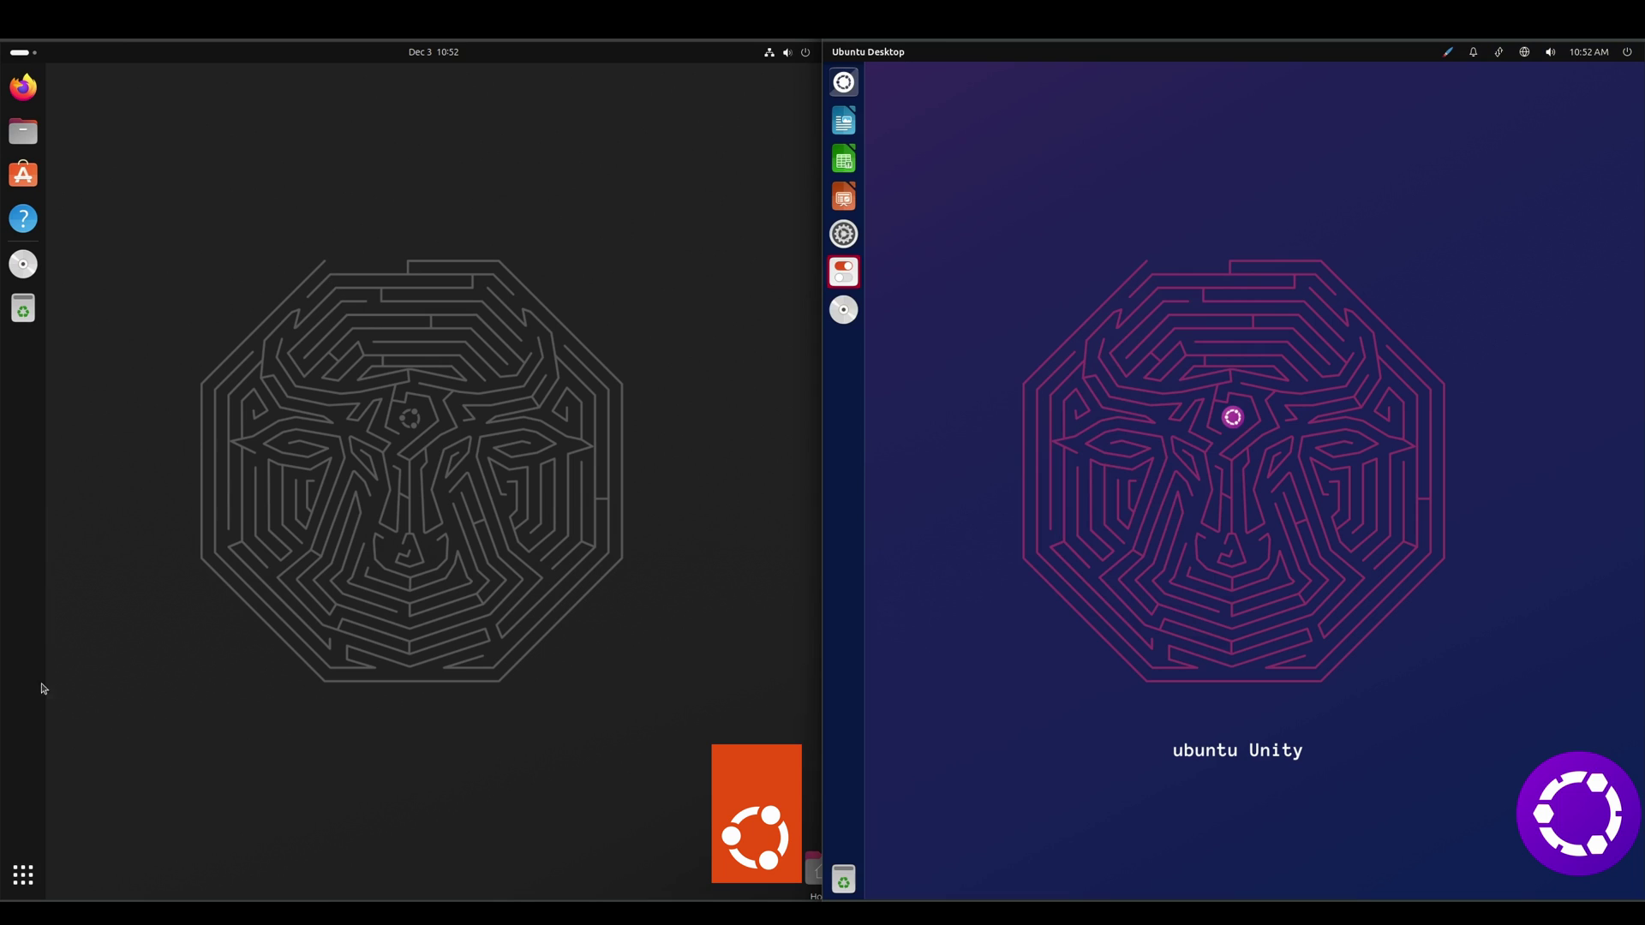
Step: Find and open Tweaks on Ubuntu, and move its window next to Unity Tweak Tool
{"action": "left_click", "coordinate": [23, 875]}
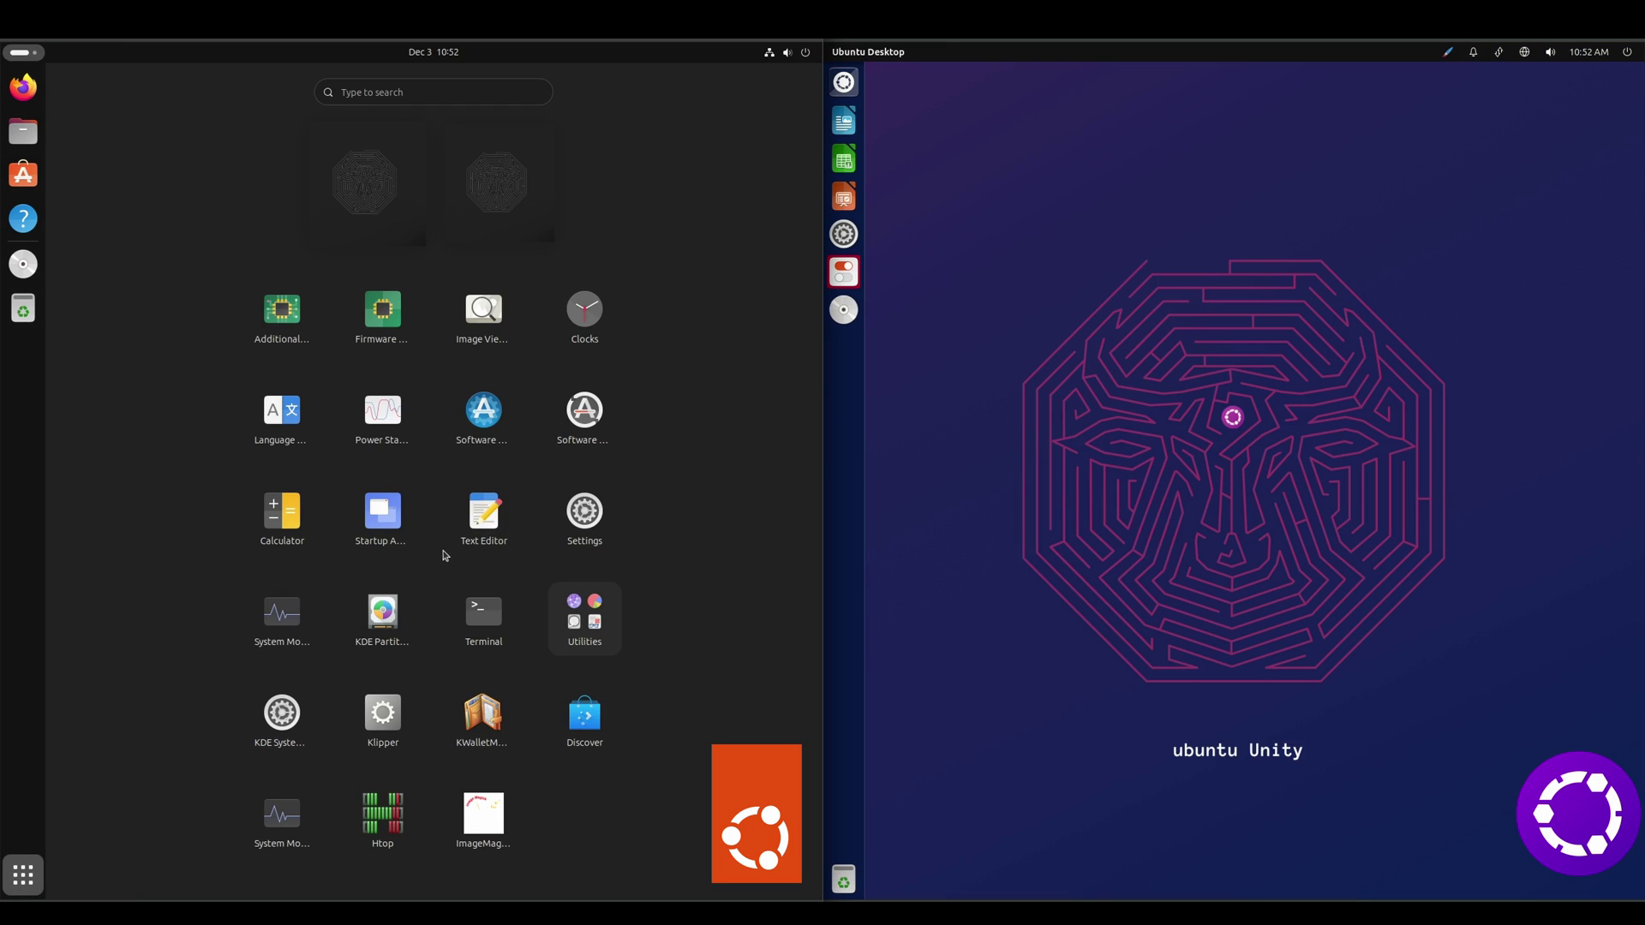
{"action": "type", "text": "tweak"}
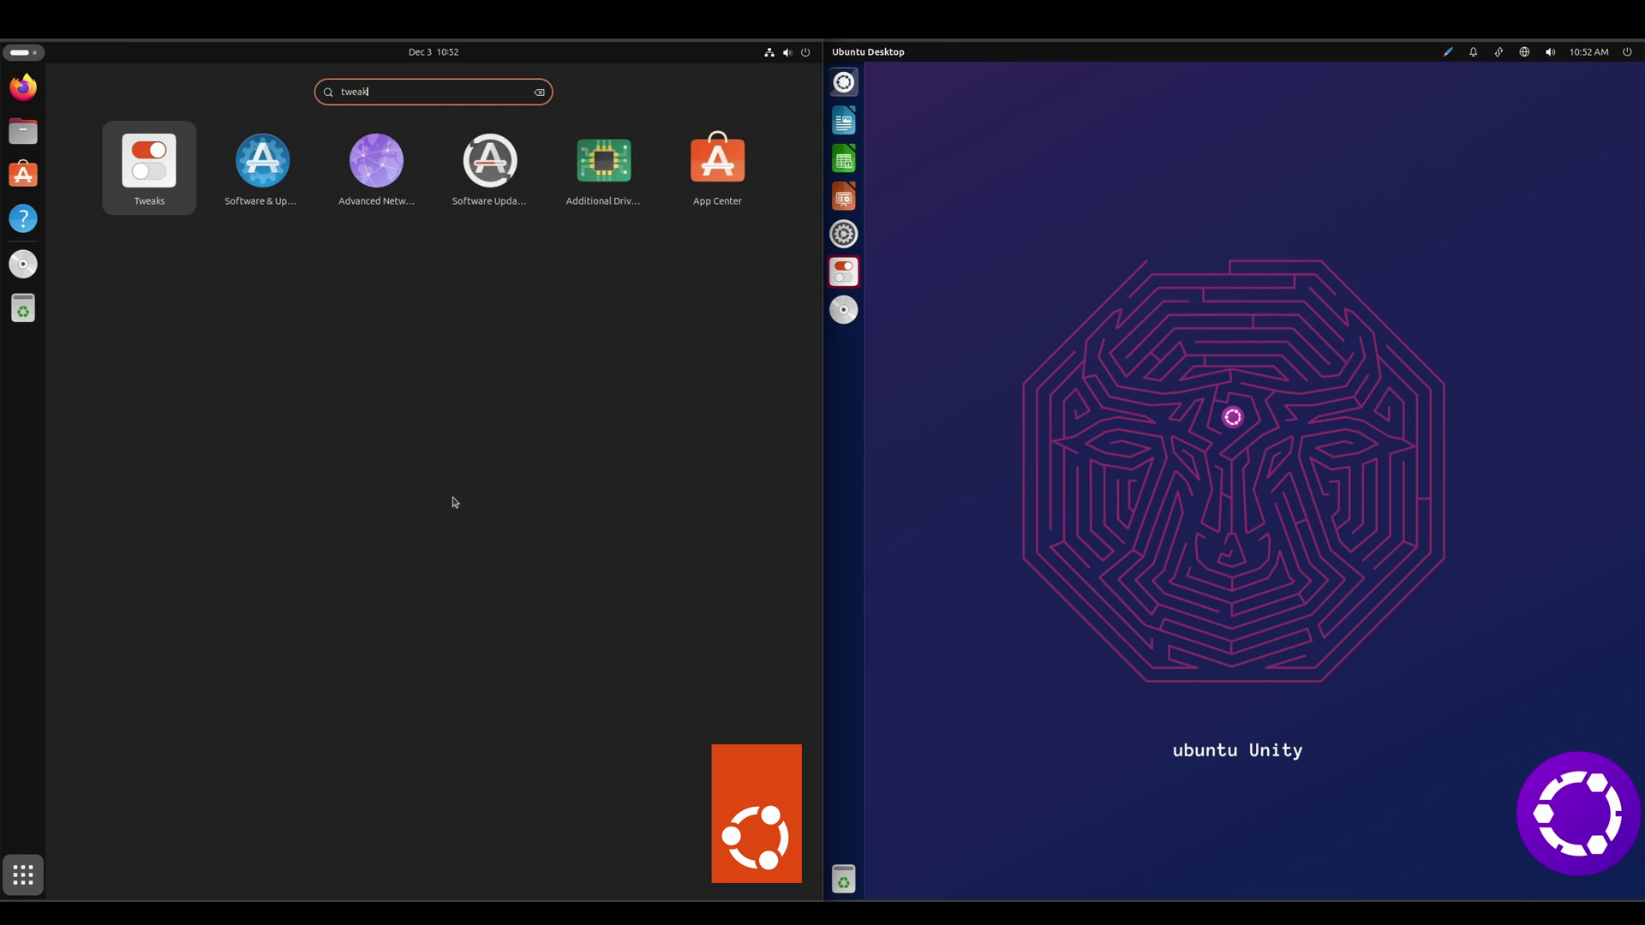
{"action": "left_click", "coordinate": [447, 171]}
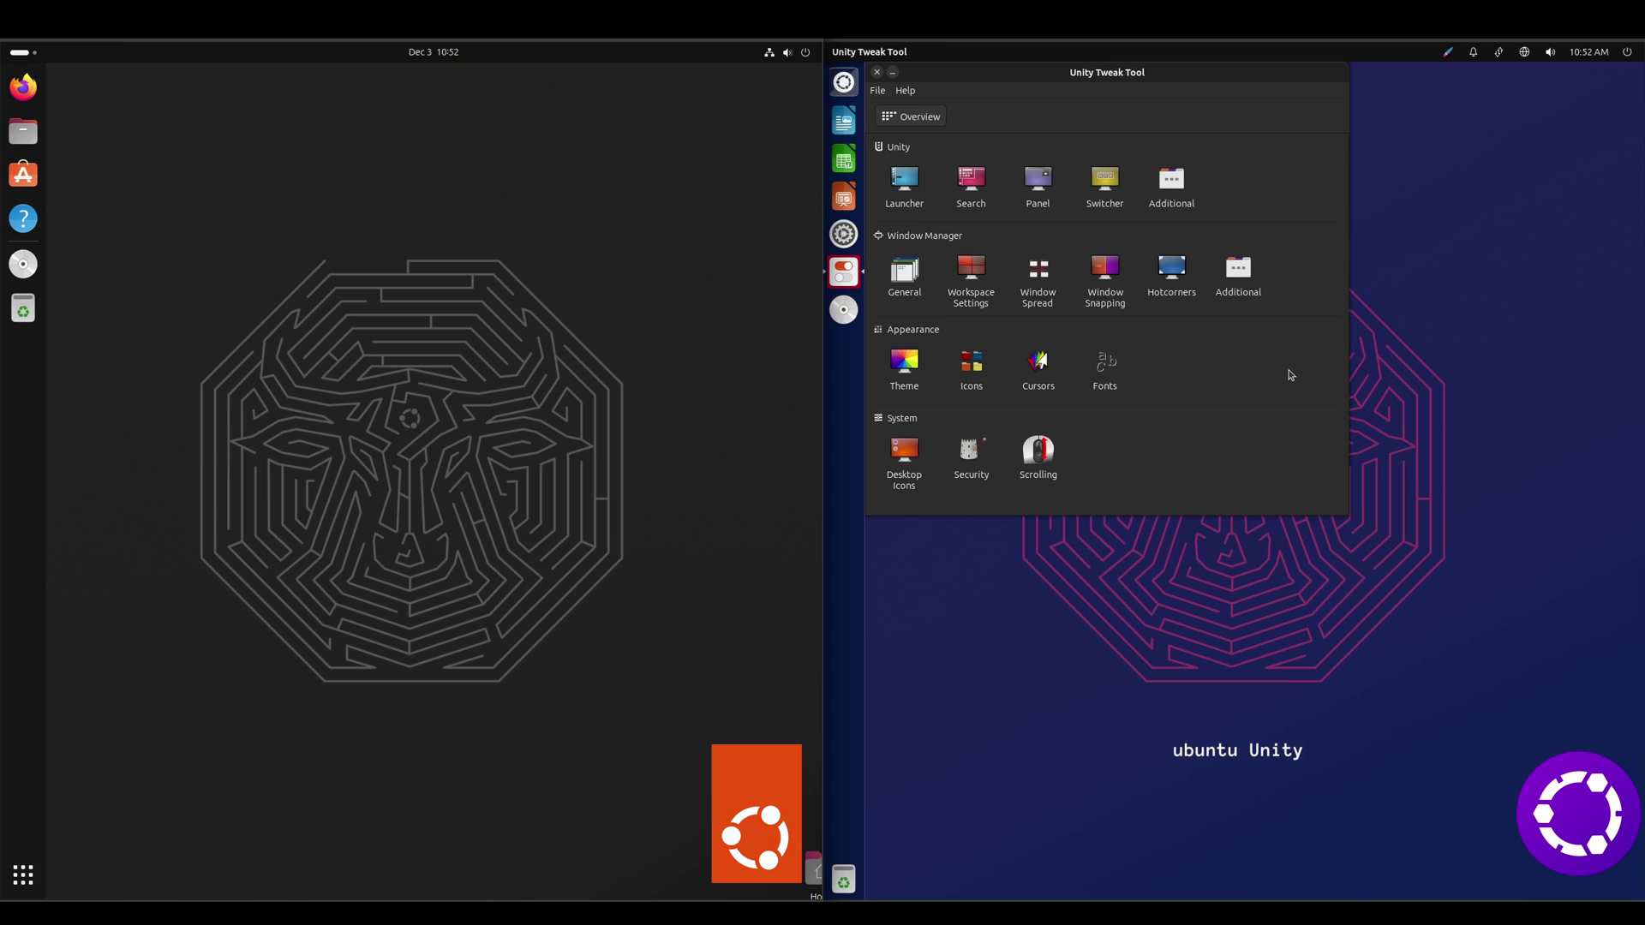
{"action": "left_click_drag", "start_coordinate": [518, 115], "coordinate": [630, 85]}
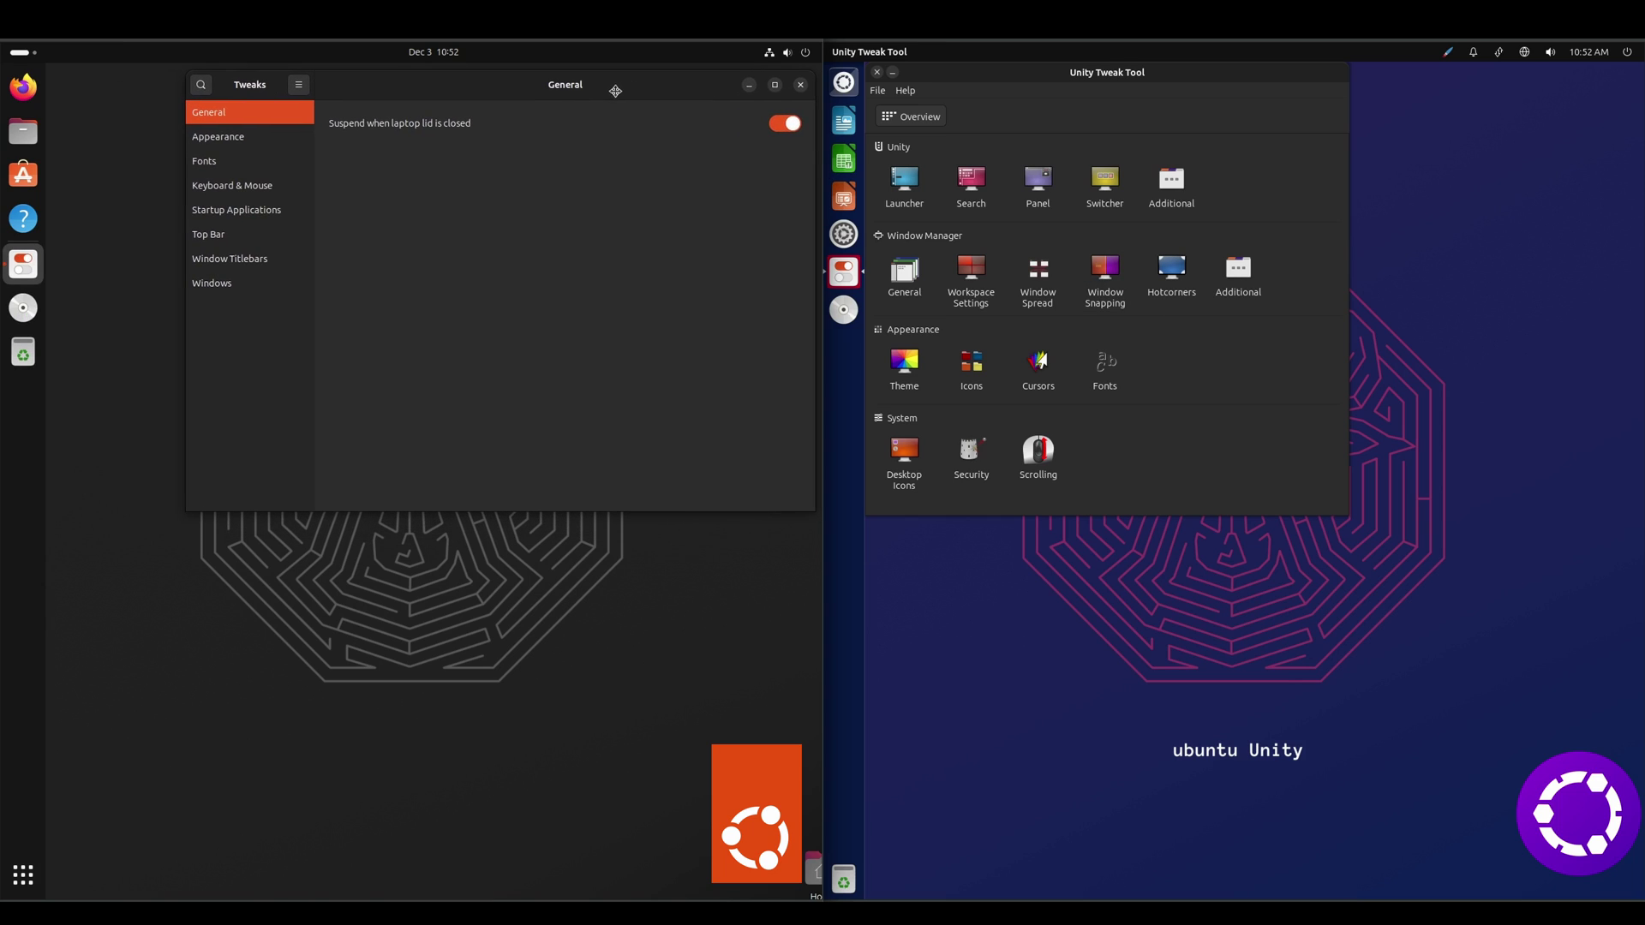
Step: View the Appearance section in Tweaks on Ubuntu and look through the Cursor theme options
{"action": "left_click", "coordinate": [255, 140]}
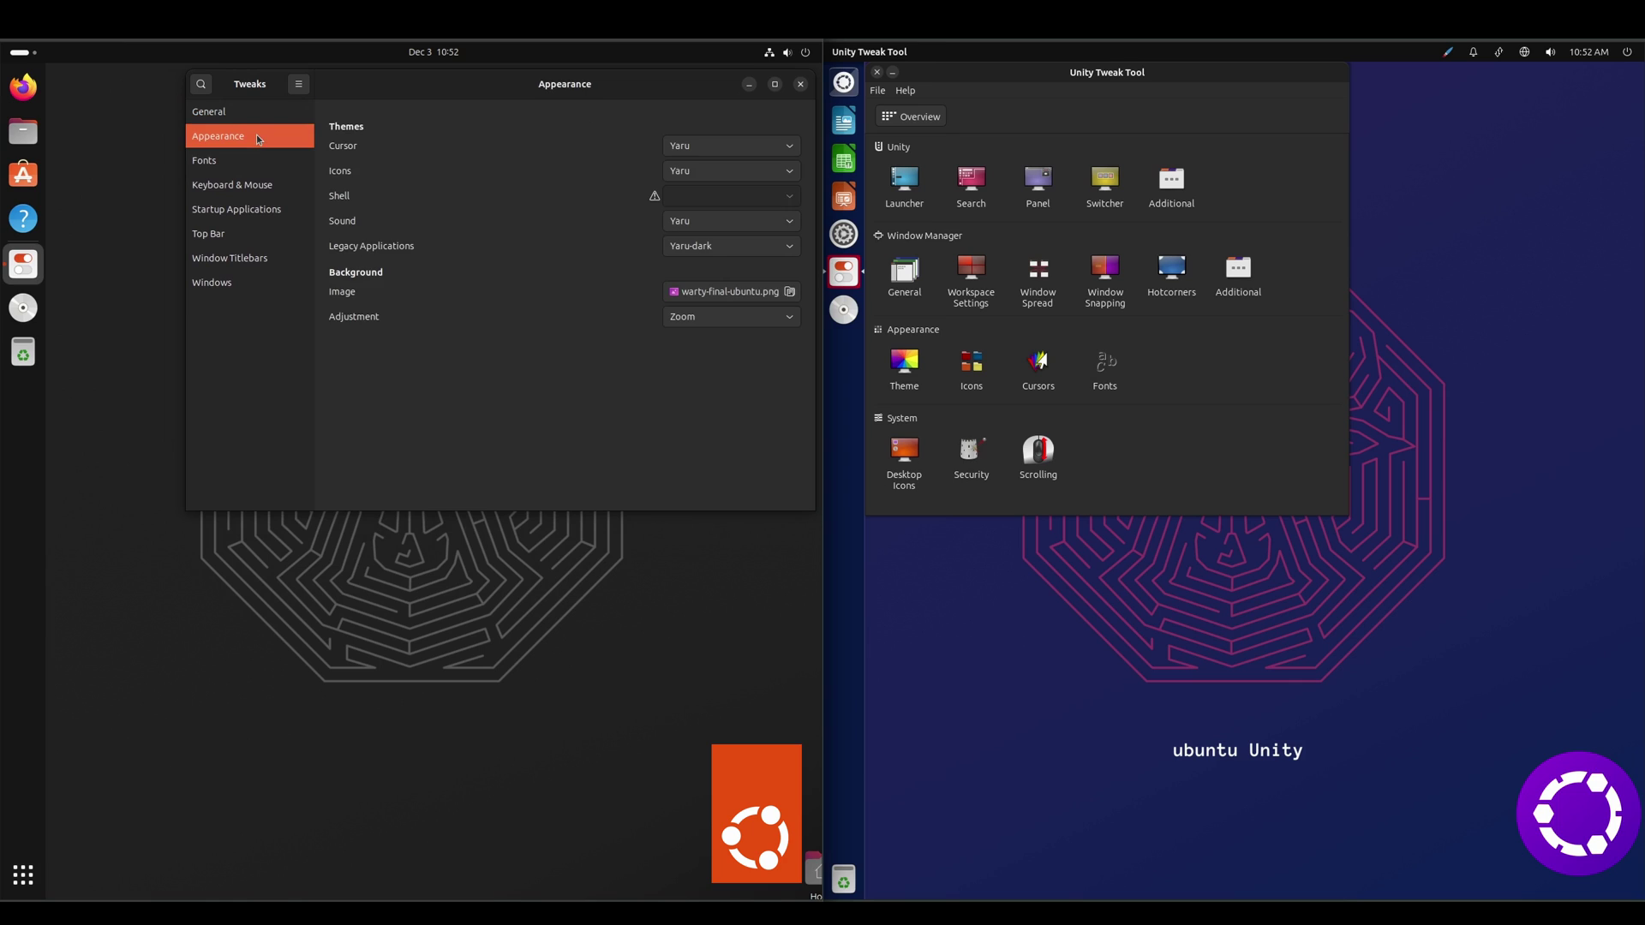
{"action": "left_click", "coordinate": [726, 152]}
{"action": "left_click", "coordinate": [728, 149]}
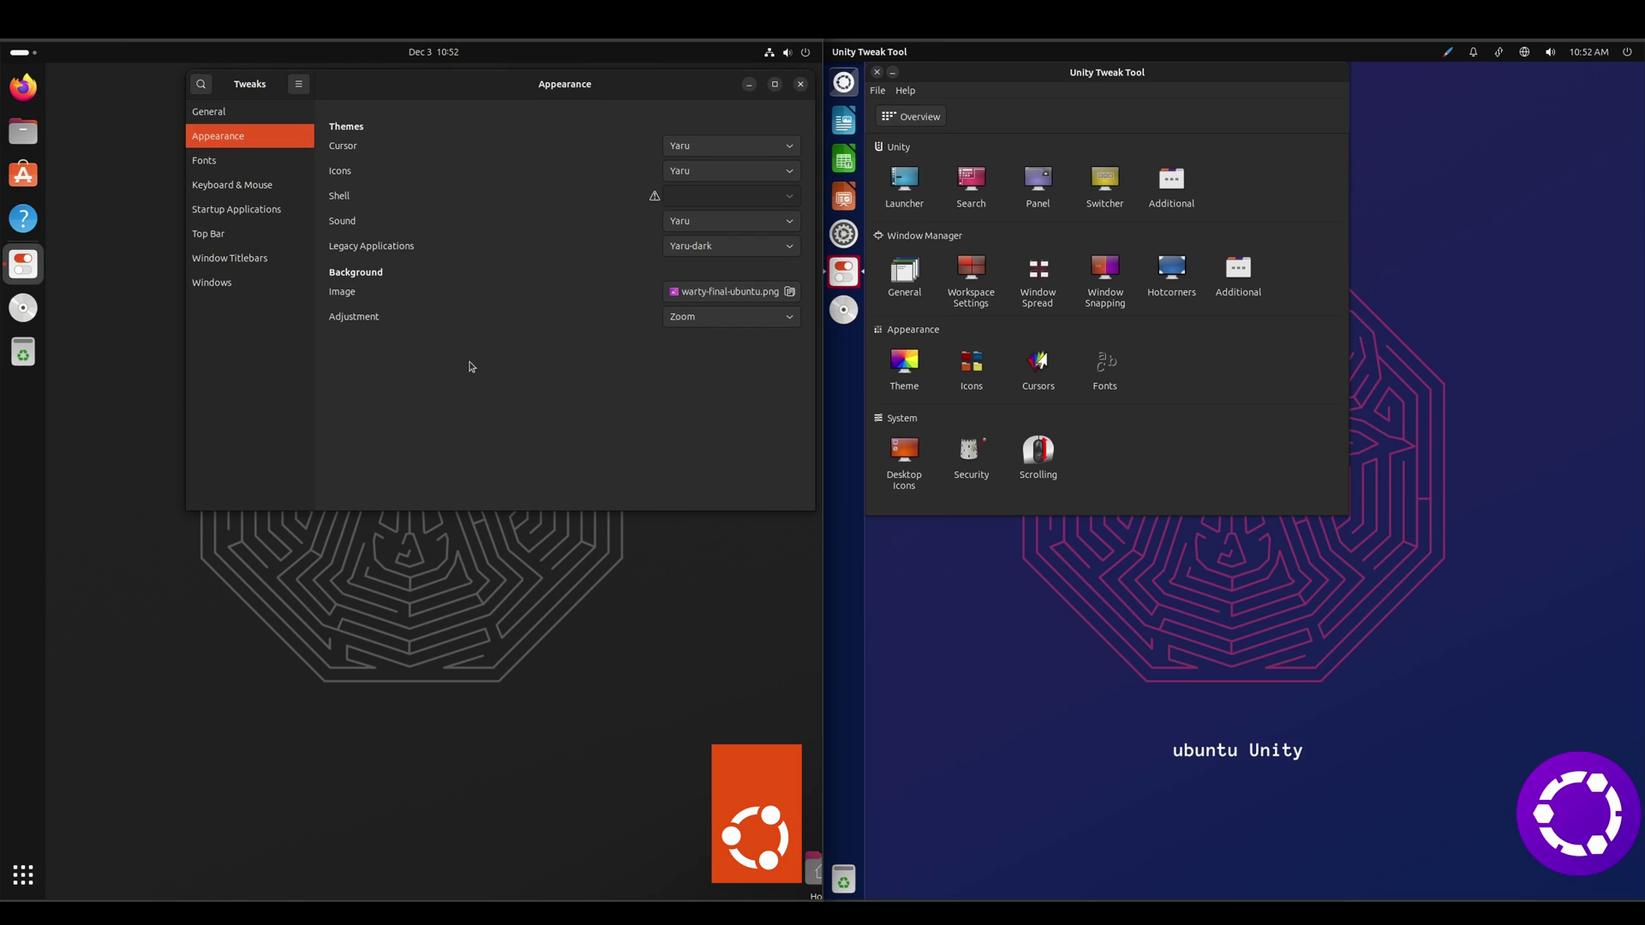
Step: Set font hinting to Full in Tweaks on Ubuntu and in Unity Tweak Tool on Ubuntu Unity
{"action": "left_click", "coordinate": [264, 165]}
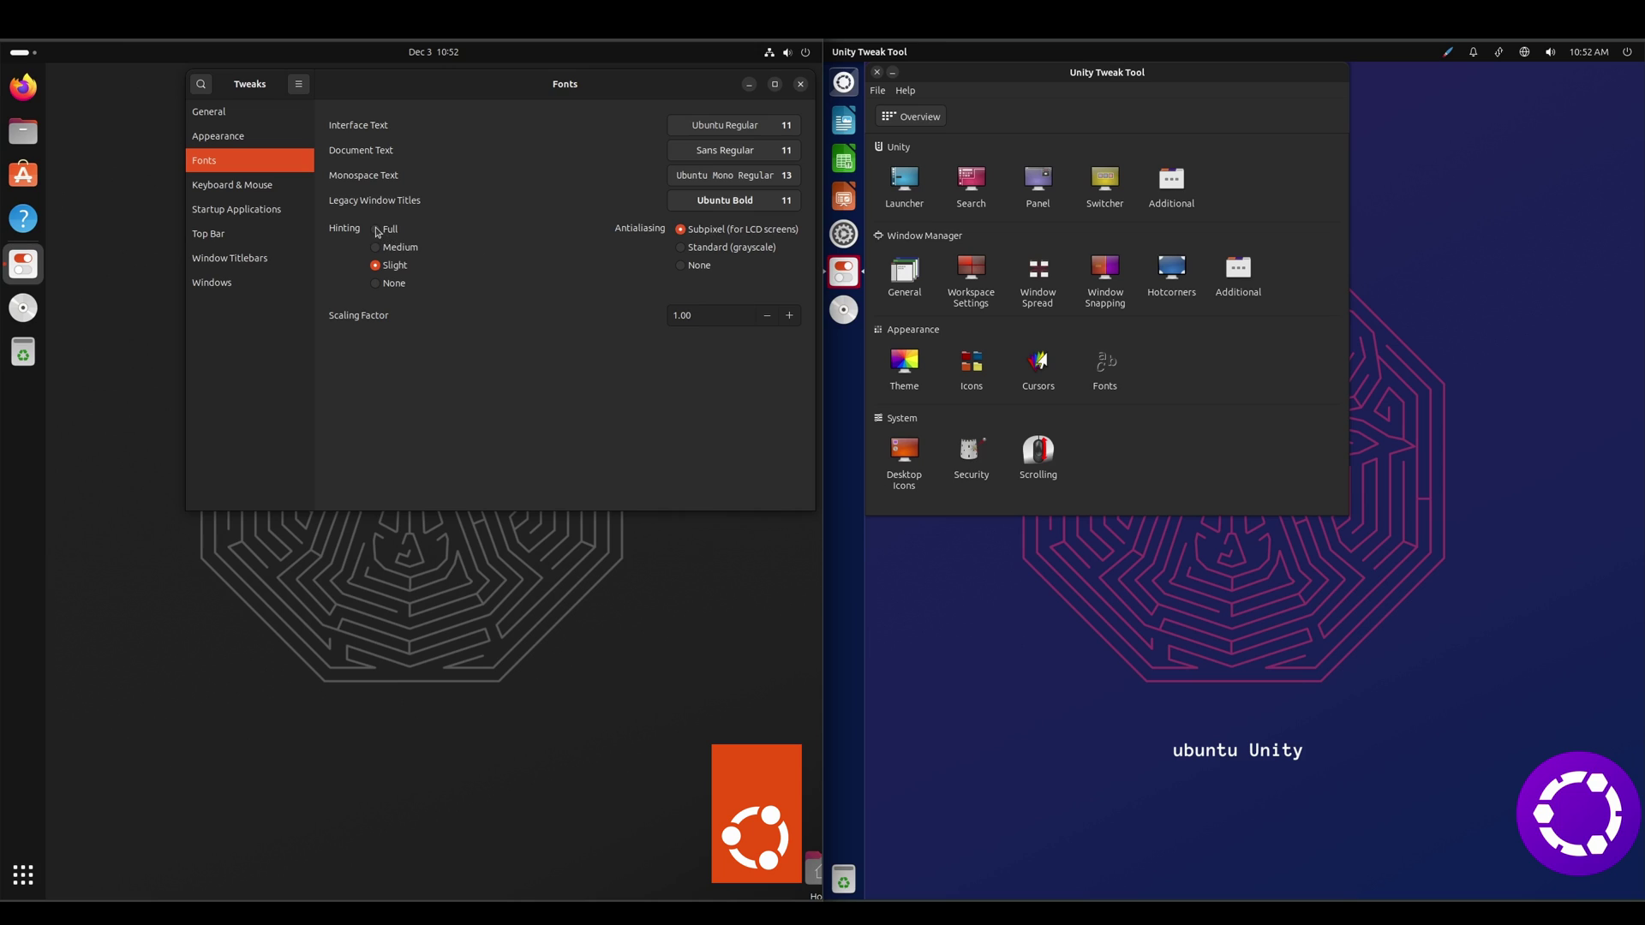
{"action": "left_click", "coordinate": [1106, 371]}
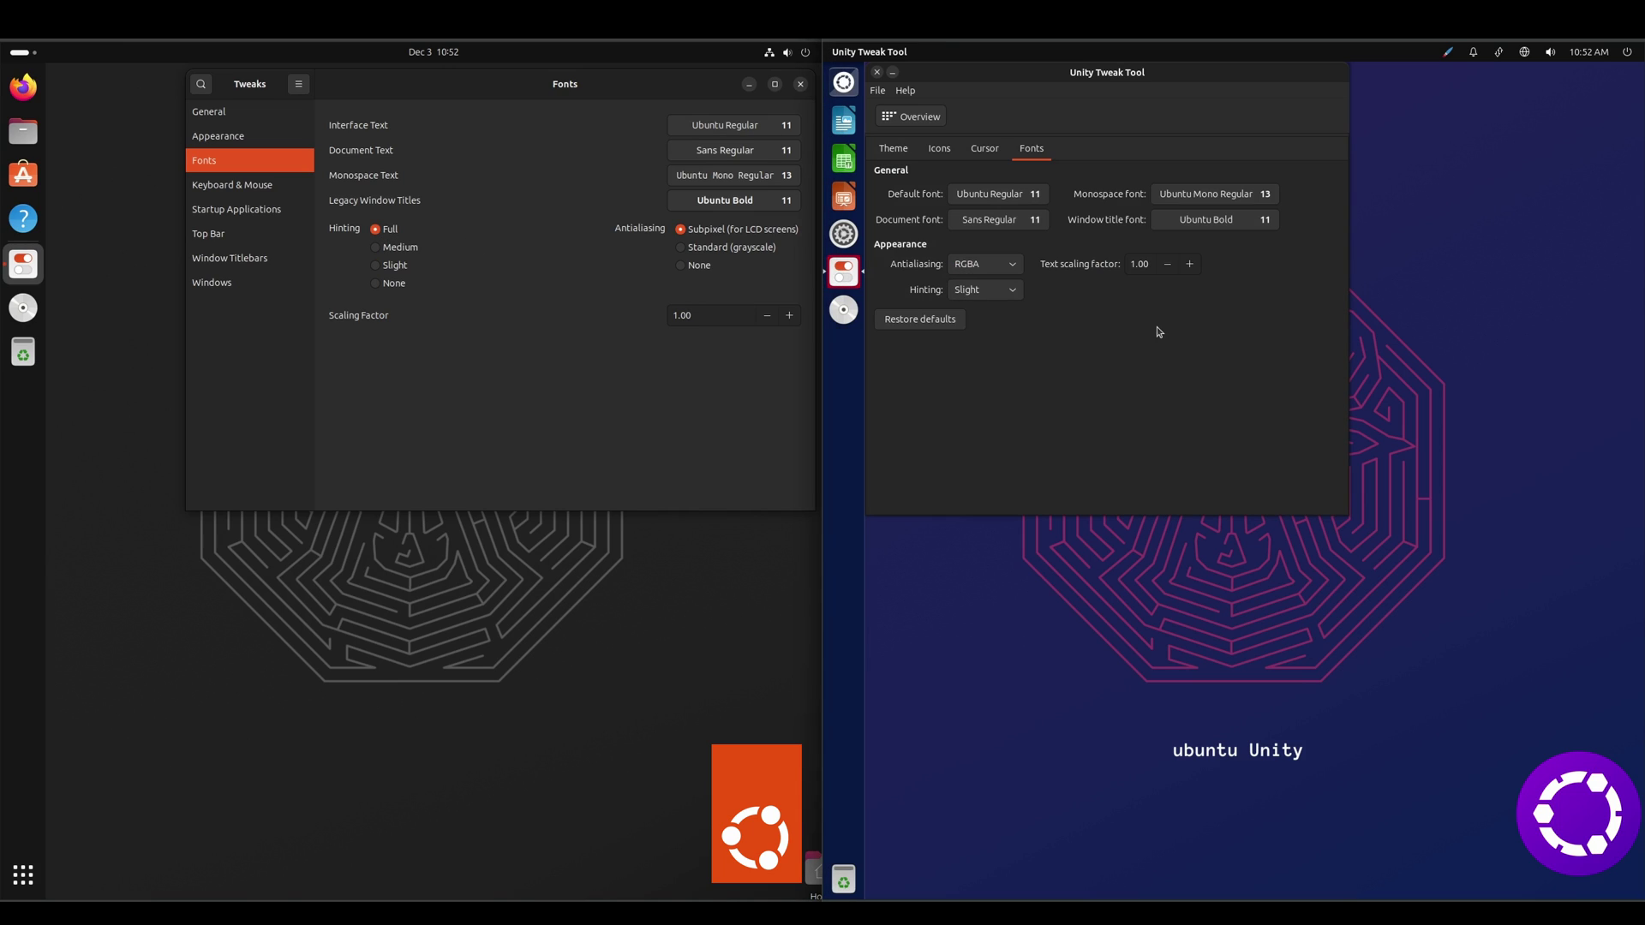
{"action": "left_click", "coordinate": [1013, 291]}
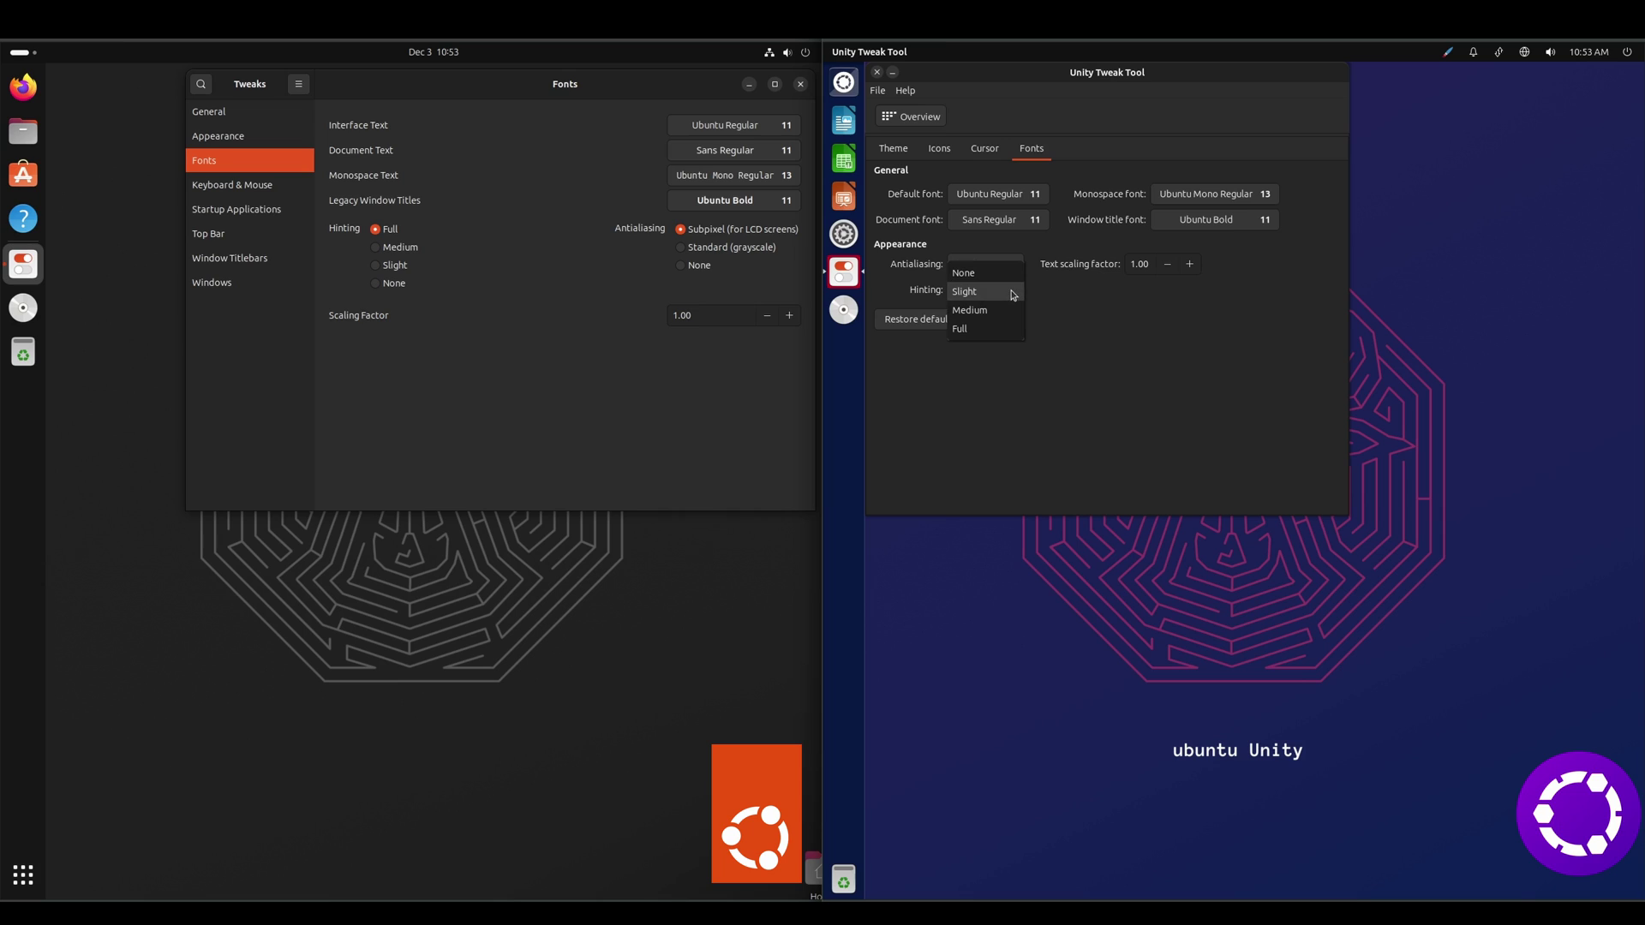
{"action": "left_click", "coordinate": [968, 331]}
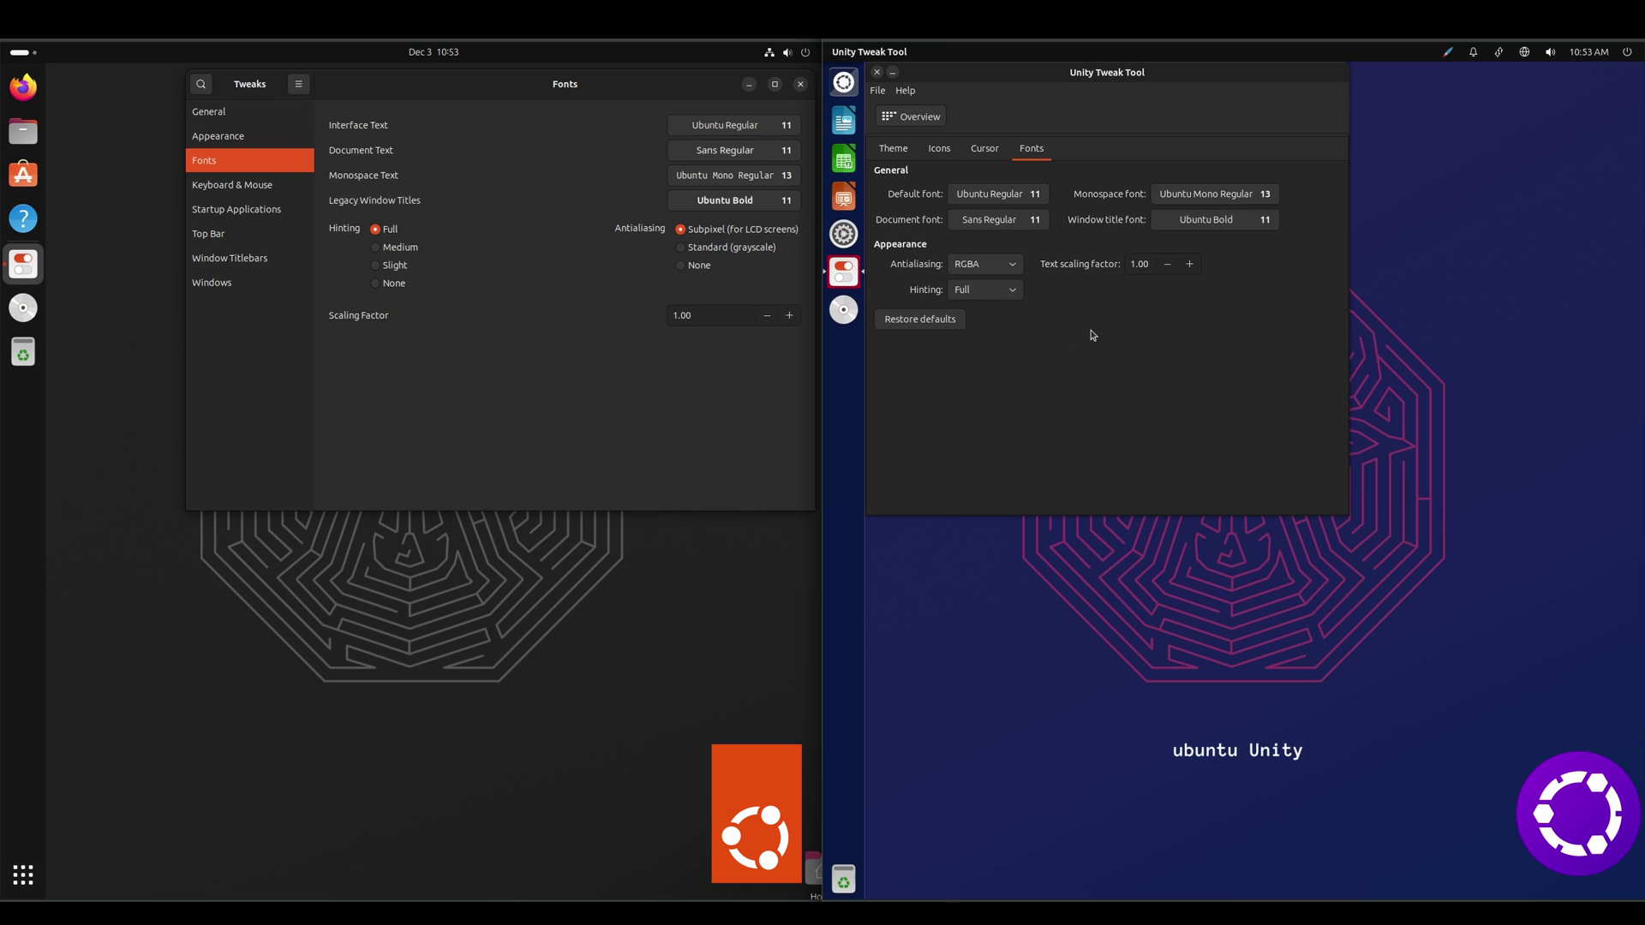
Step: View the Cursor themes in Unity Tweak Tool on Ubuntu Unity and the Appearance section in Tweaks on Ubuntu
{"action": "left_click", "coordinate": [986, 151]}
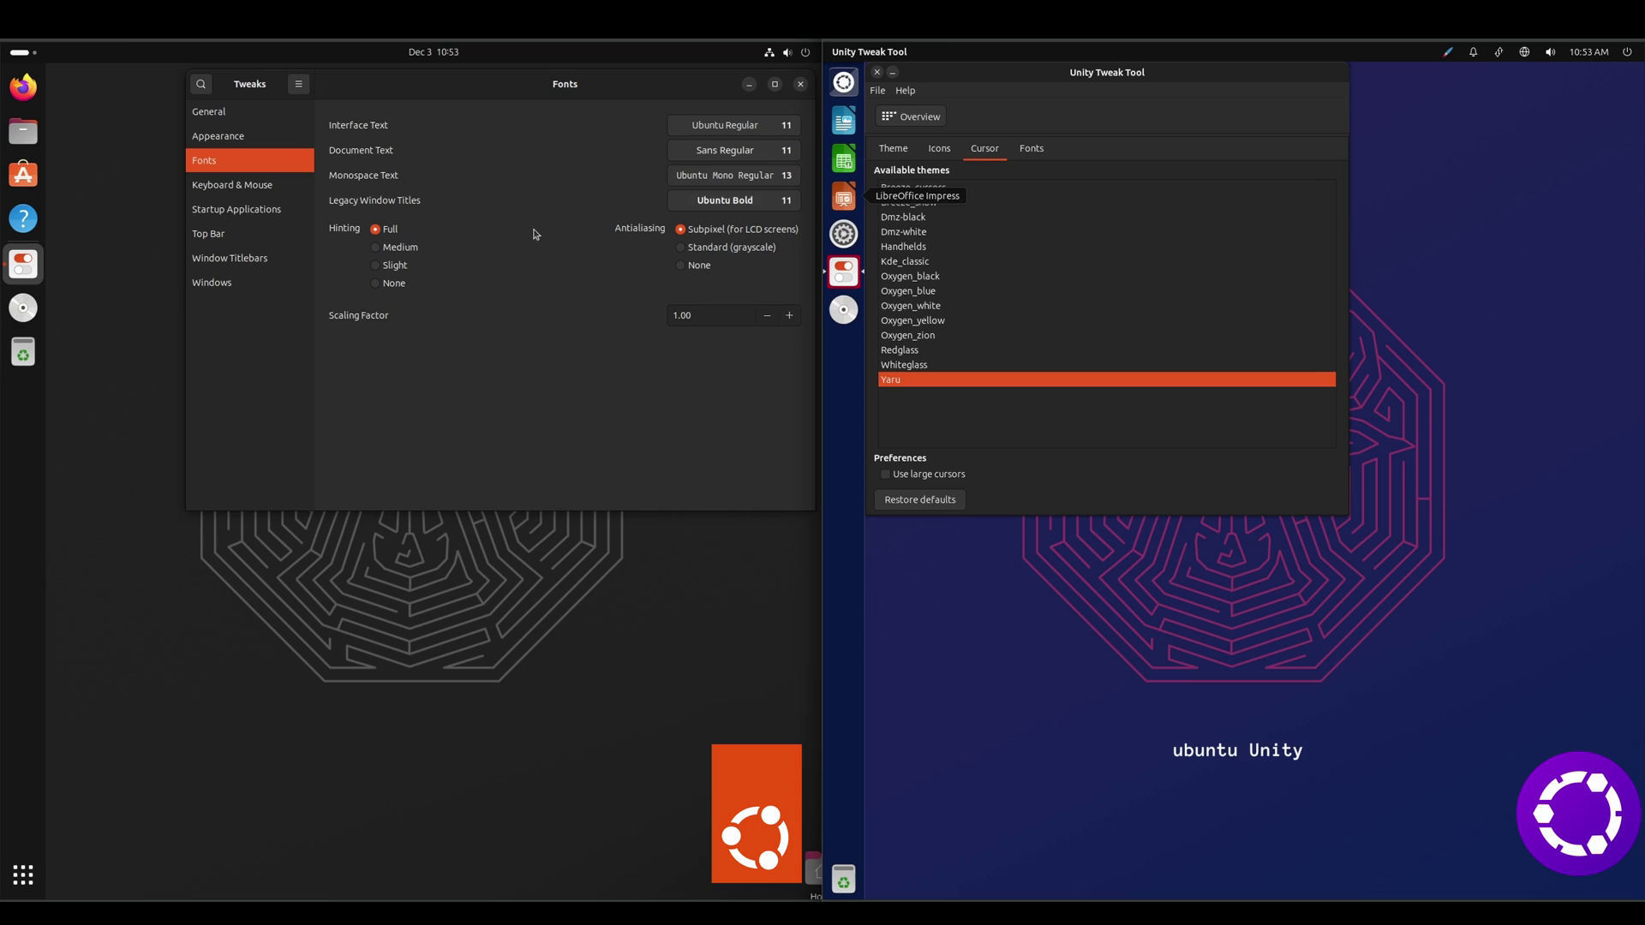
{"action": "left_click", "coordinate": [256, 136]}
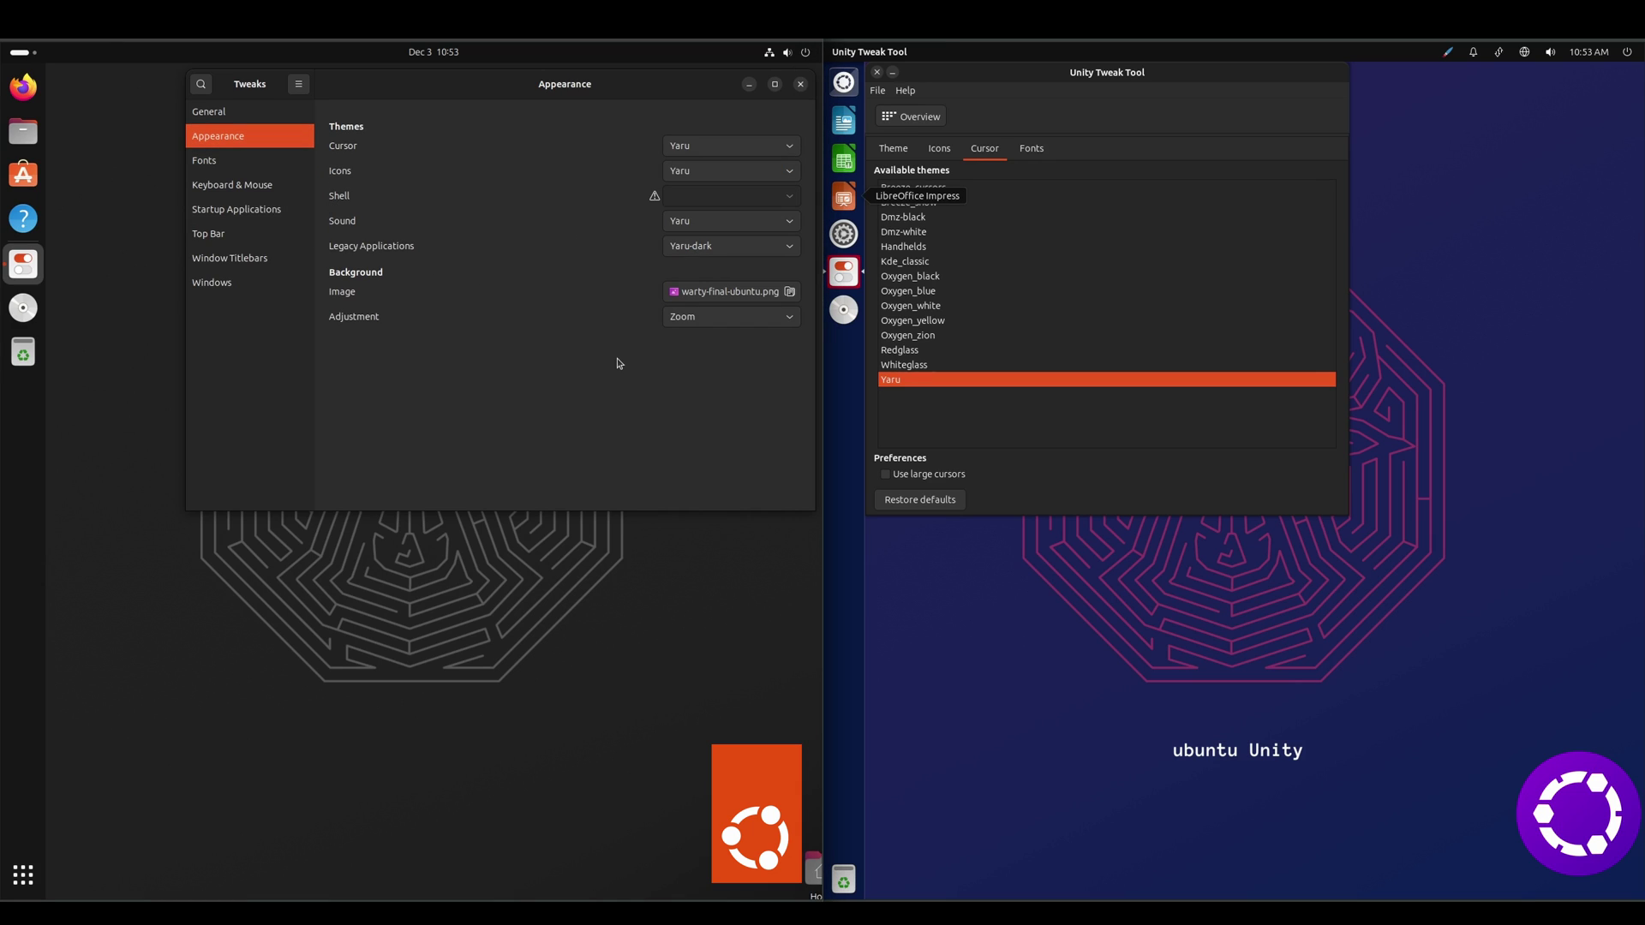
Step: Open Firefox on Ubuntu Unity and search the web for "bibata cursor"
{"action": "left_click", "coordinate": [851, 87]}
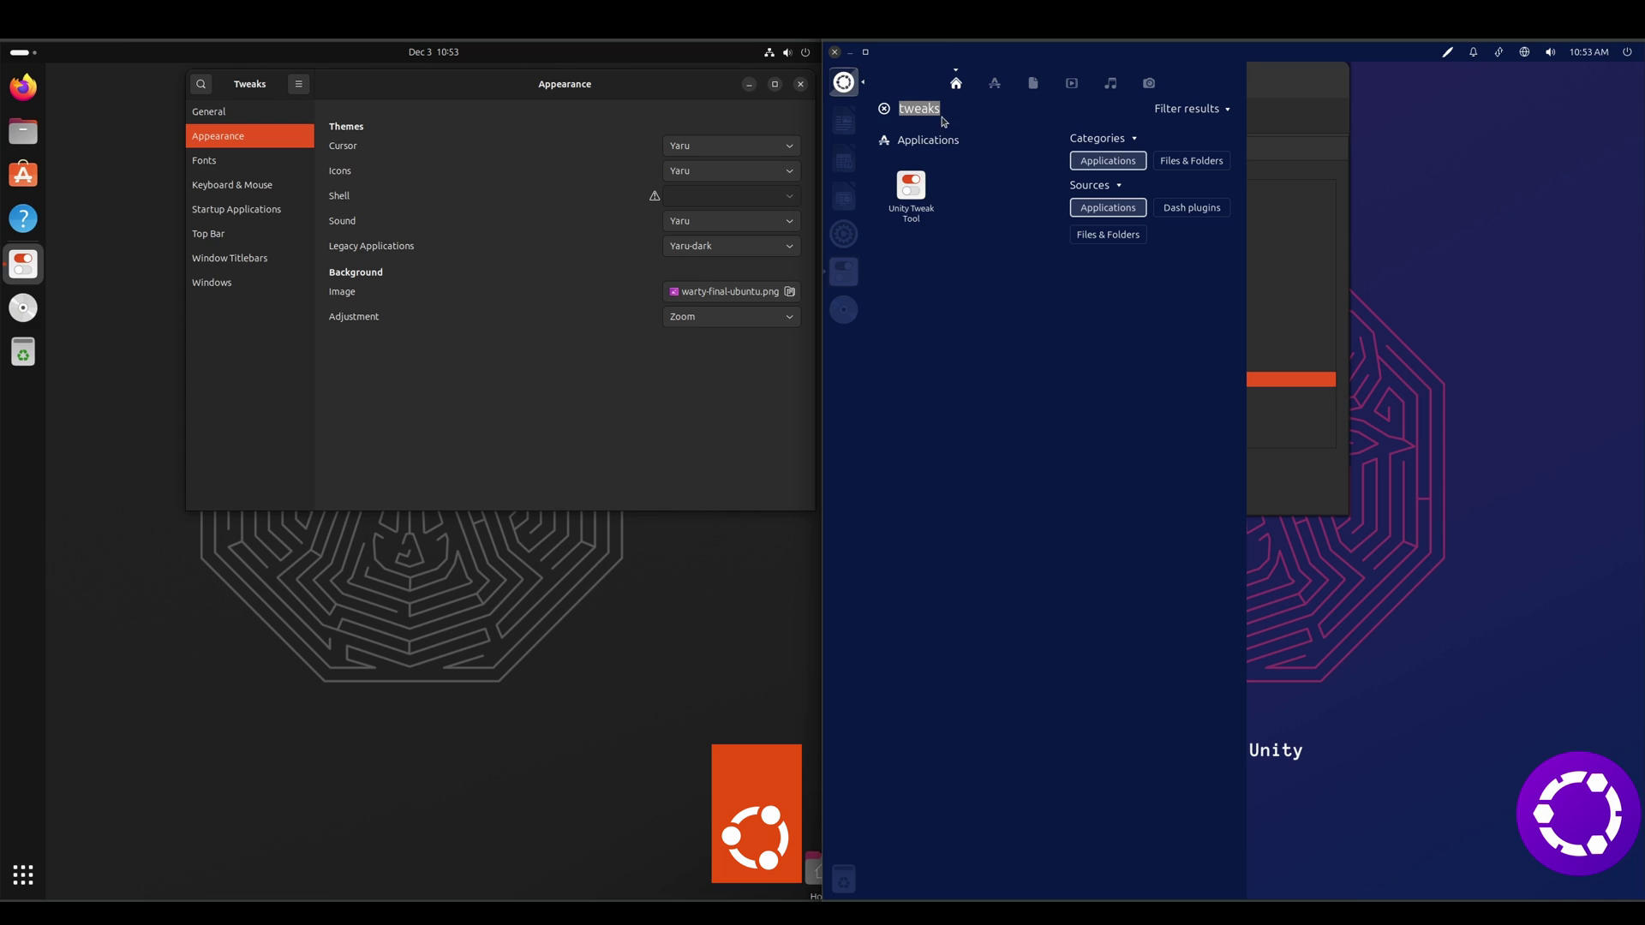
{"action": "left_click", "coordinate": [884, 111]}
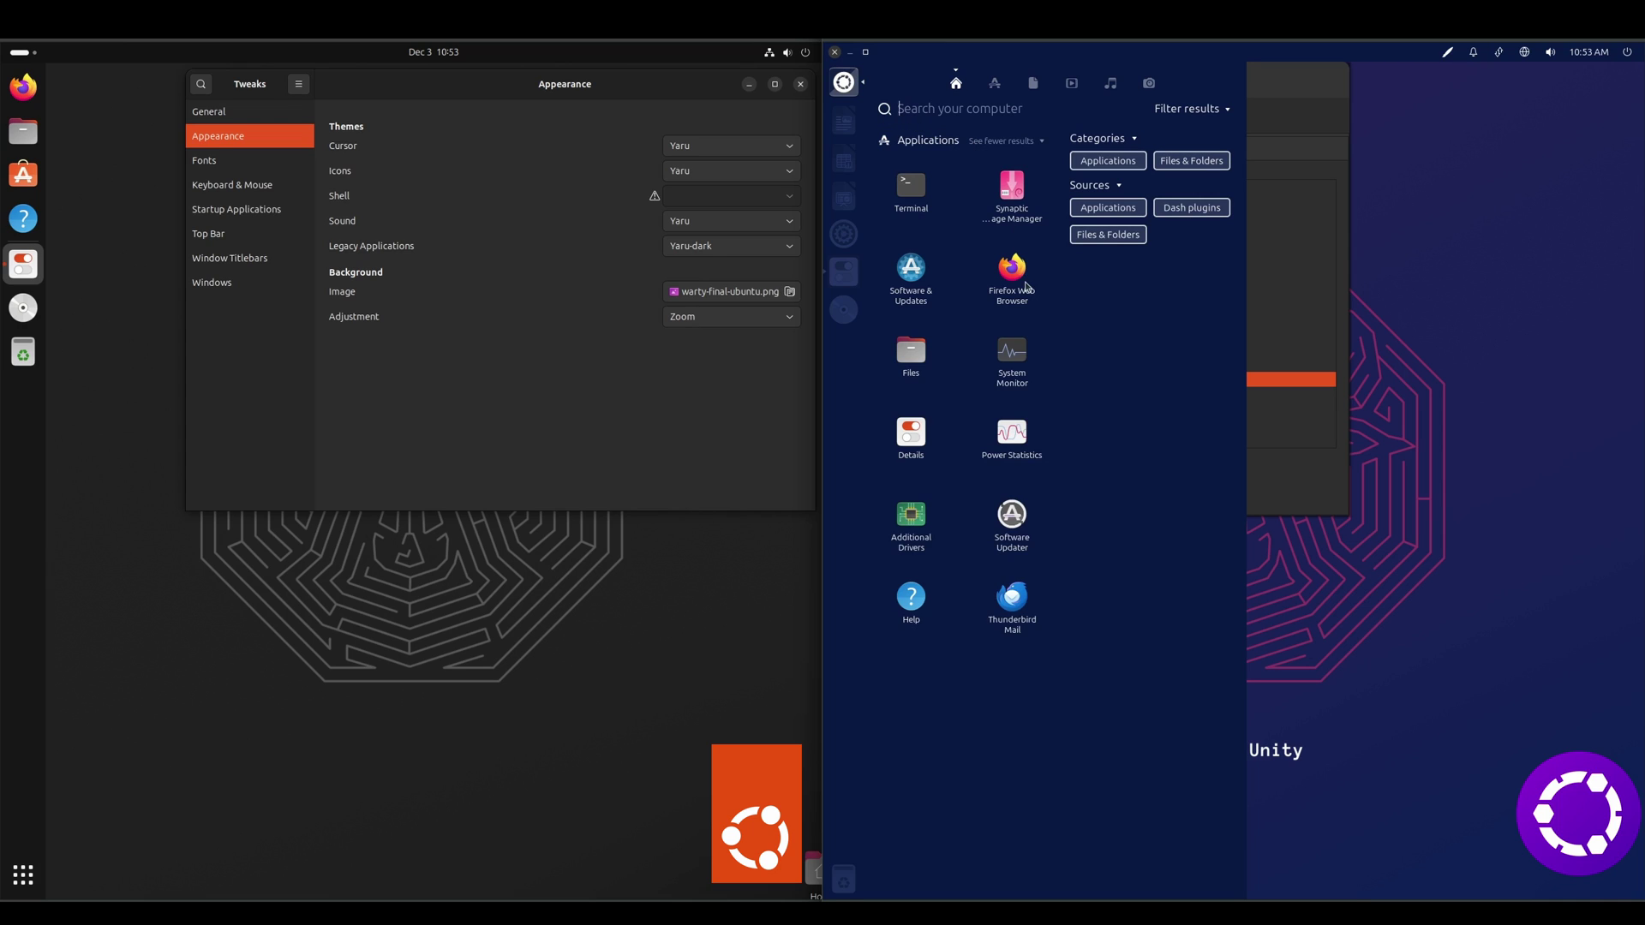
{"action": "key", "text": "Tab"}
{"action": "key", "text": "Escape"}
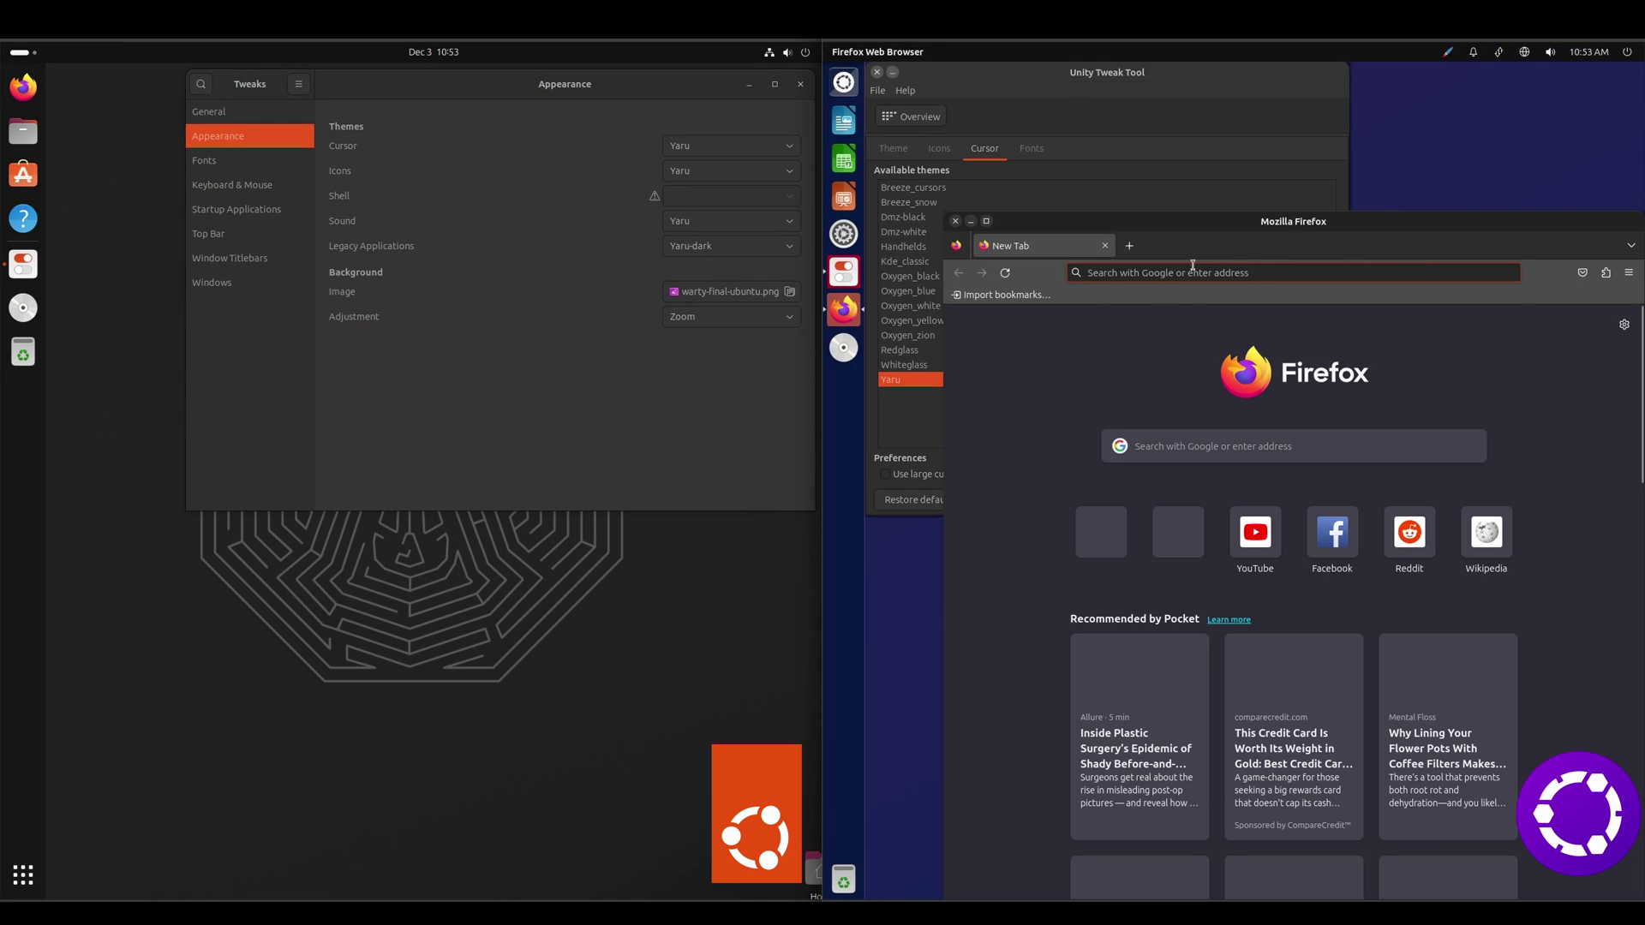
{"action": "type", "text": "bibata cursor"}
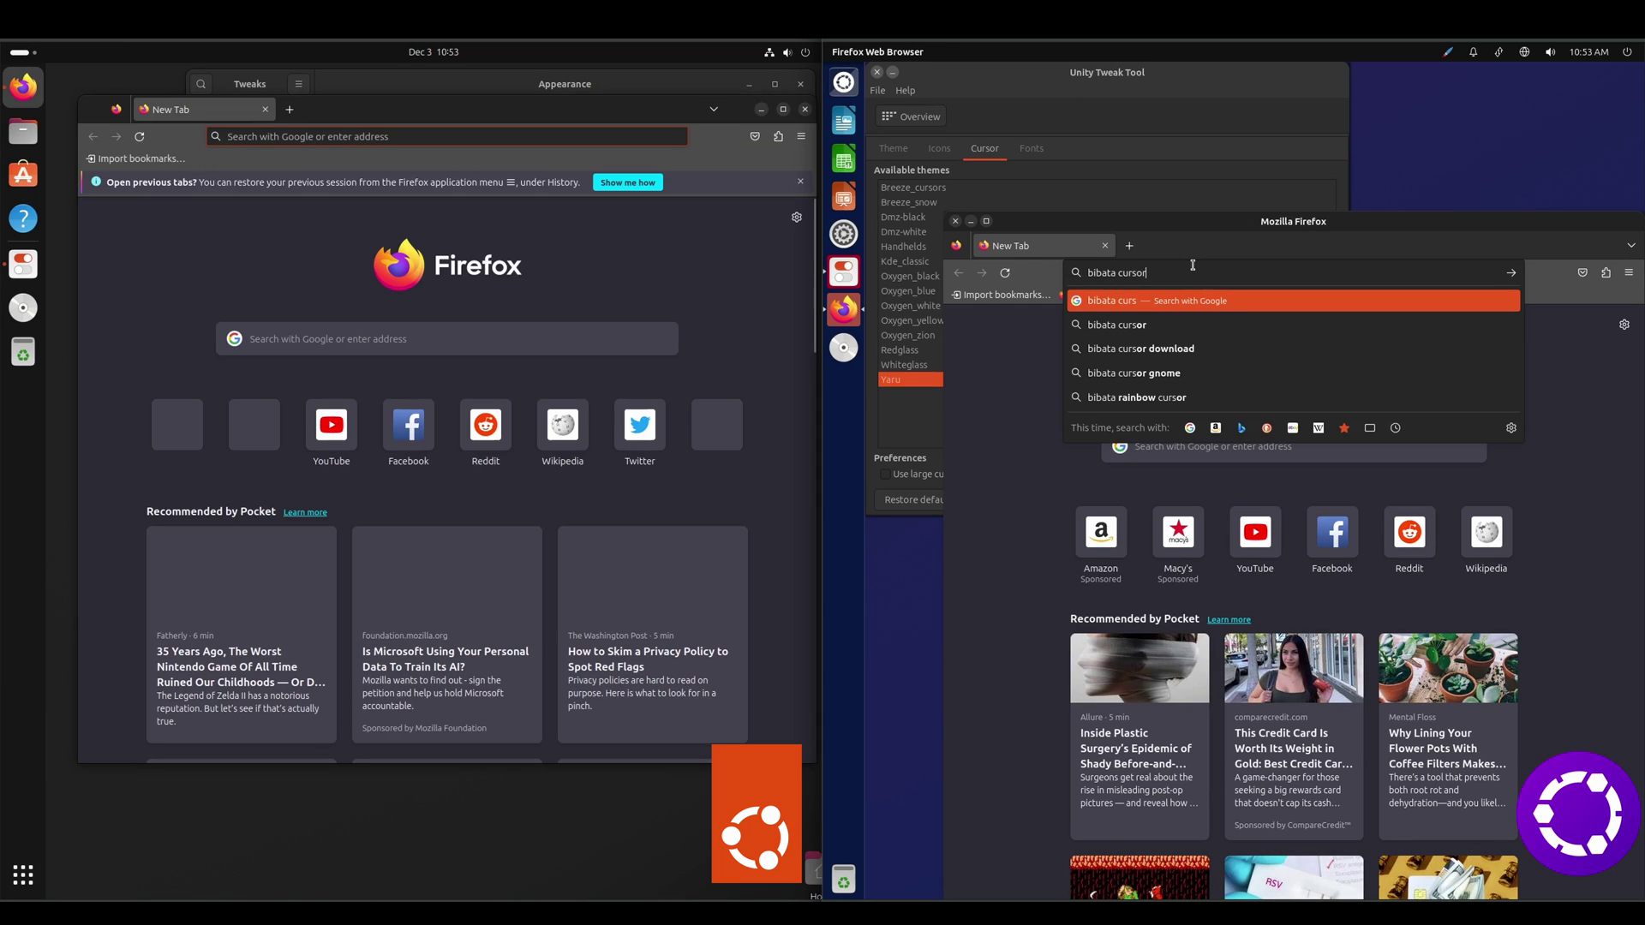
{"action": "key", "text": "Return"}
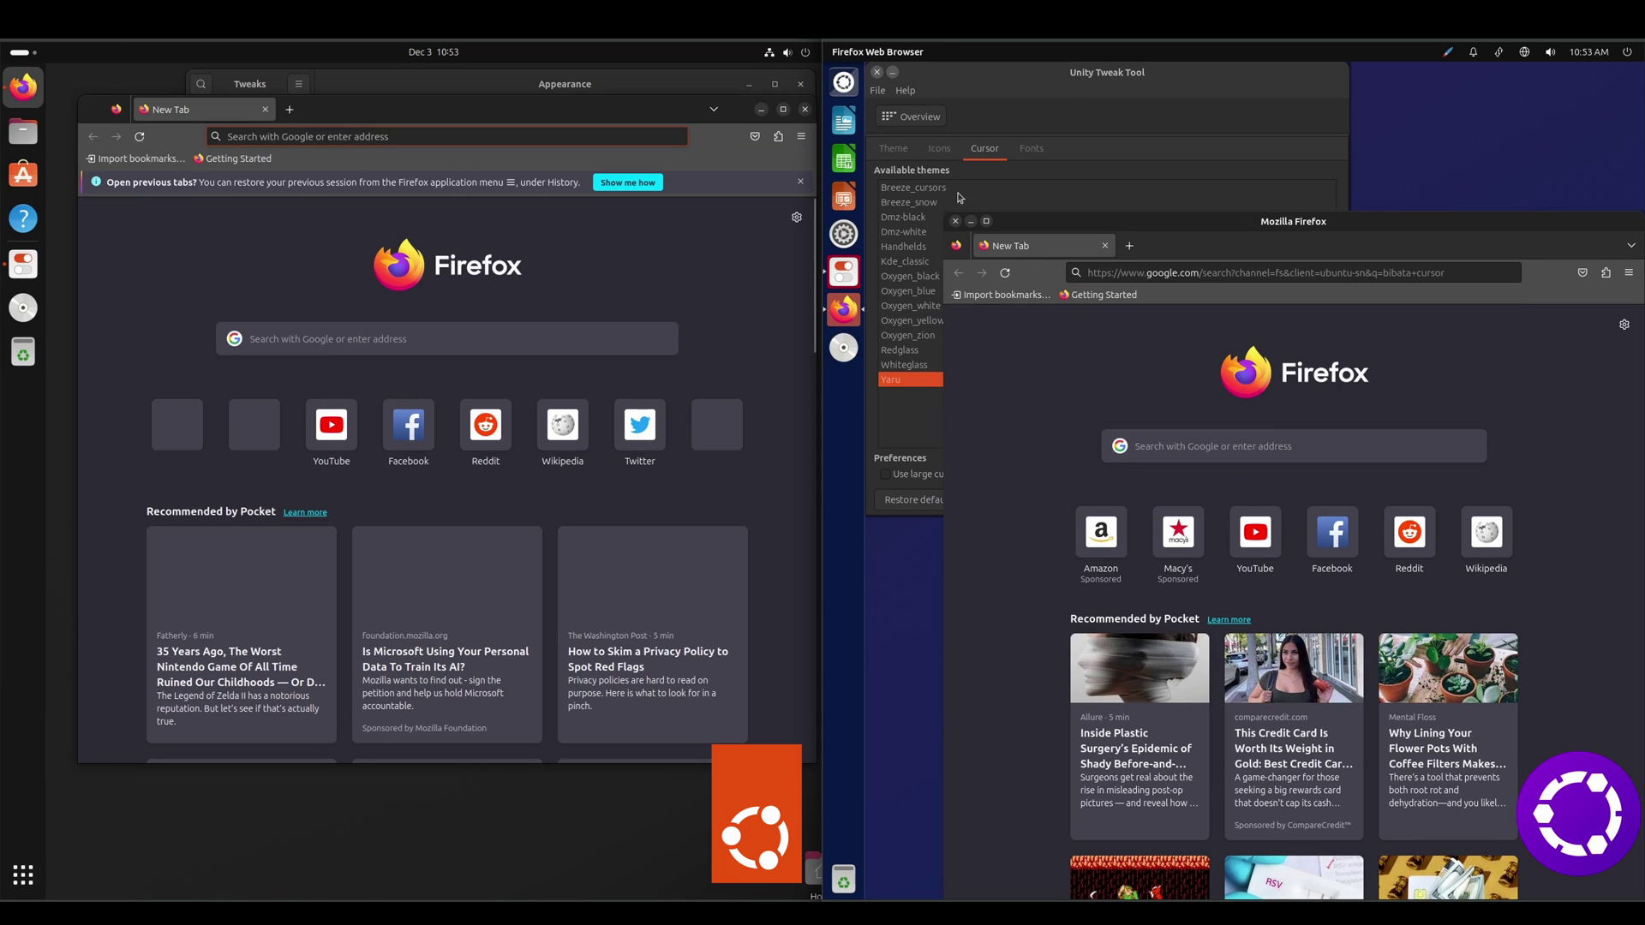
Step: Search the web for "bibata cursor" in Firefox on Ubuntu
{"action": "left_click", "coordinate": [447, 142]}
{"action": "type", "text": "bibata cur"}
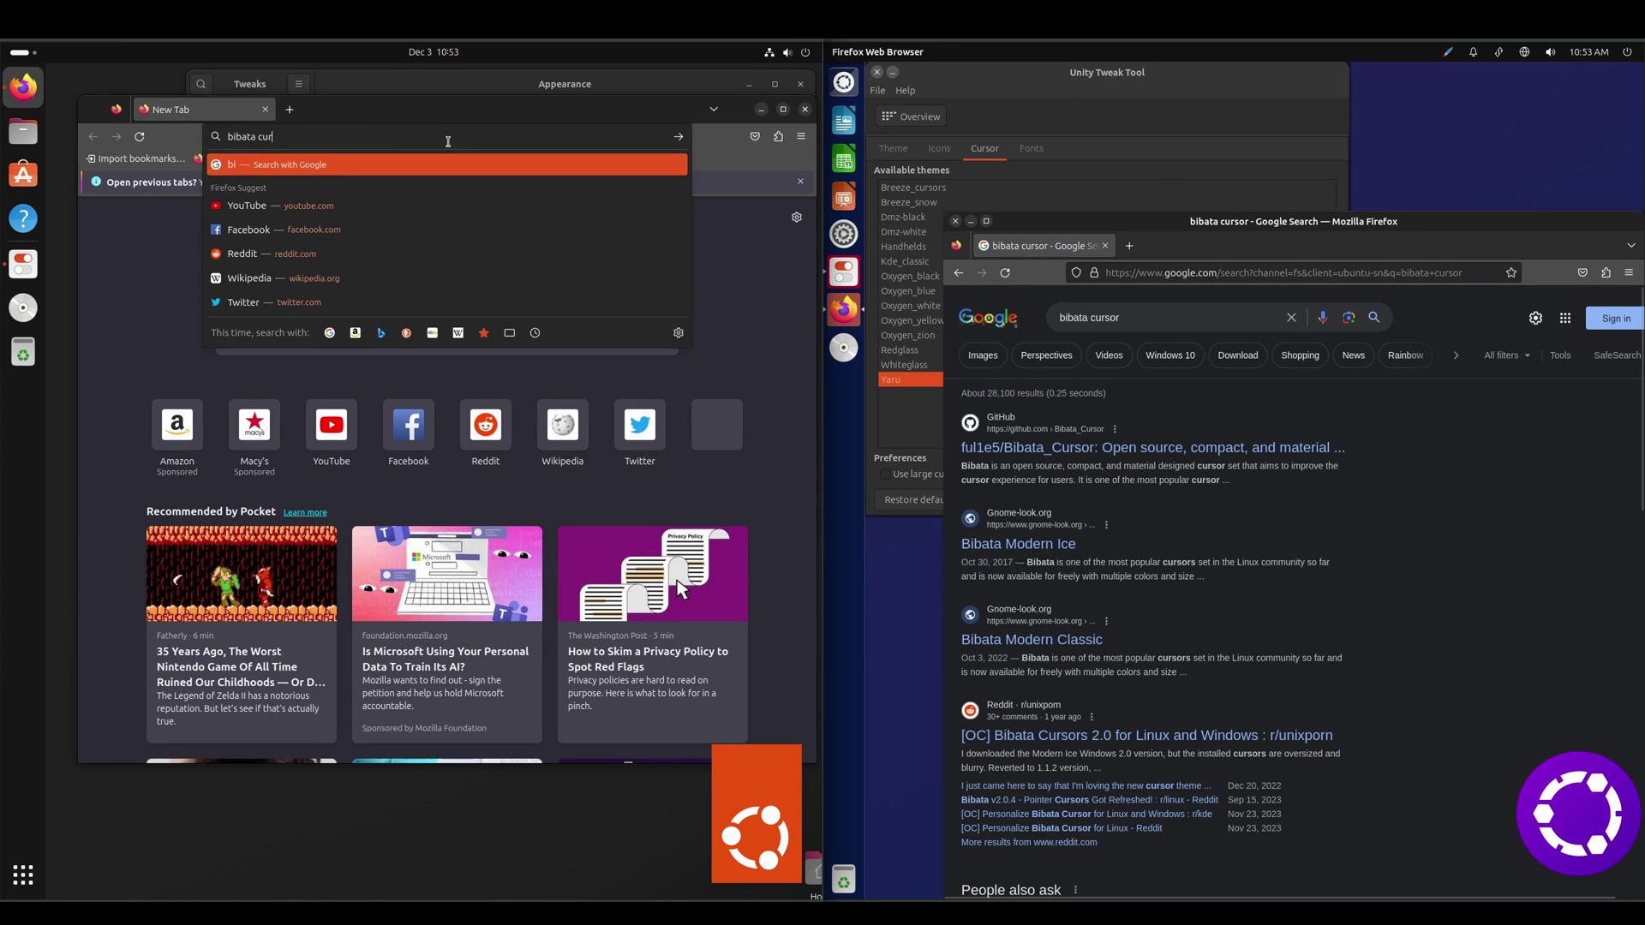
{"action": "key", "text": "Down"}
{"action": "key", "text": "Return"}
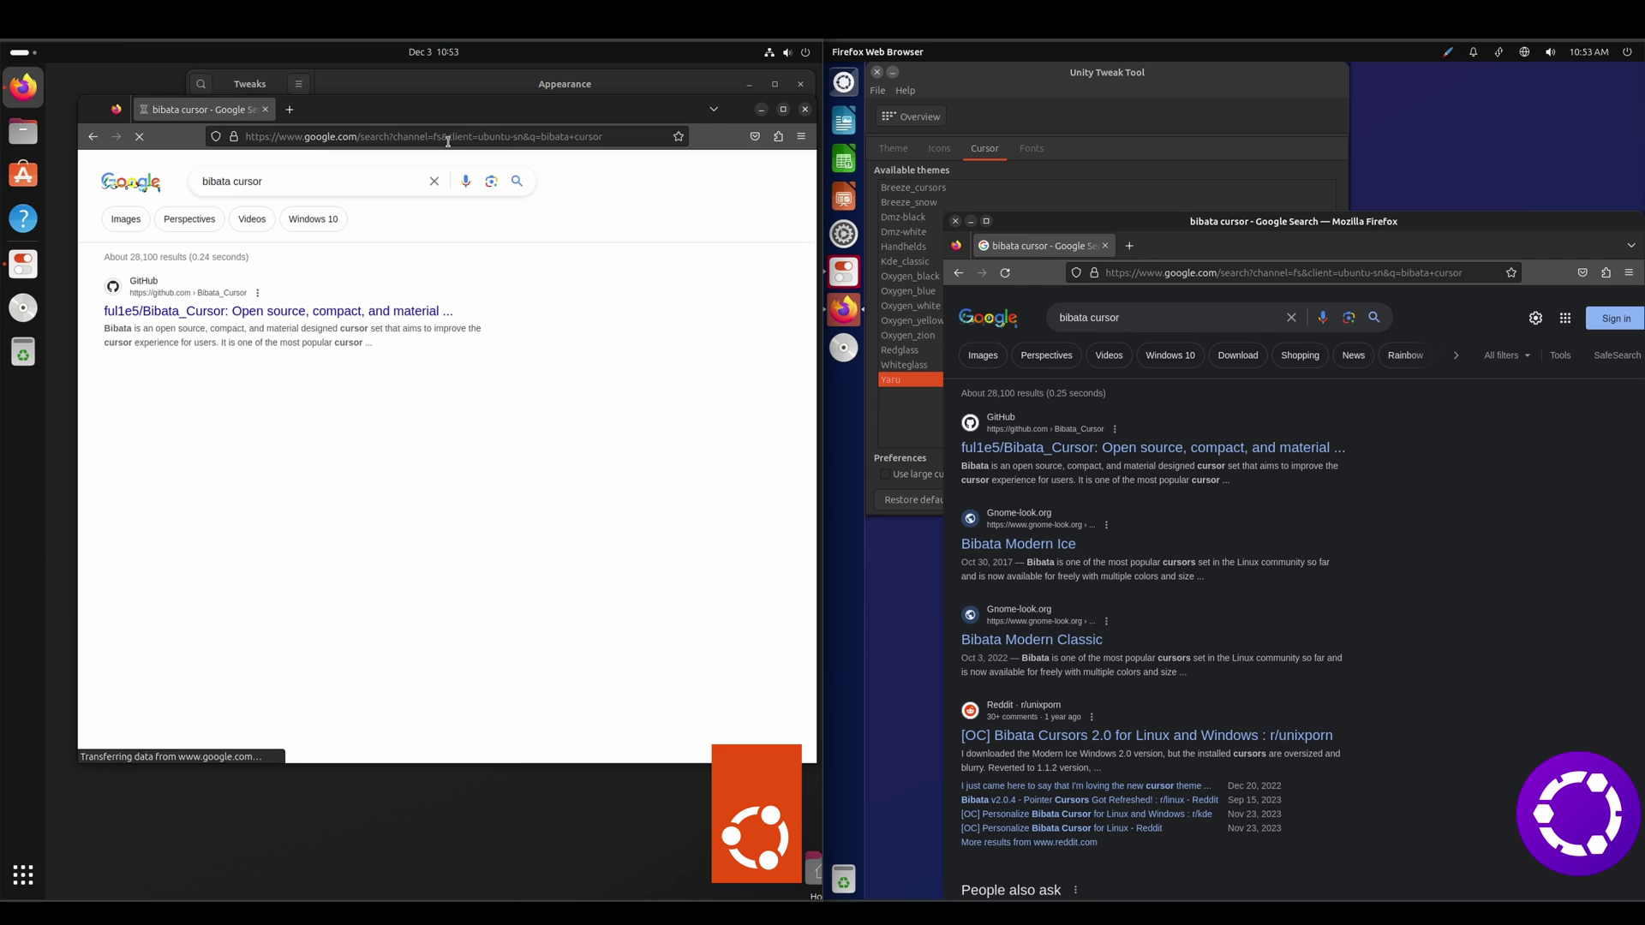
Step: Open the Bibata_Cursor GitHub repository on both systems, and download Bibata-Modern-Classic.tar.xz from the v2.0.4 release on Ubuntu Unity
{"action": "left_click", "coordinate": [1141, 449]}
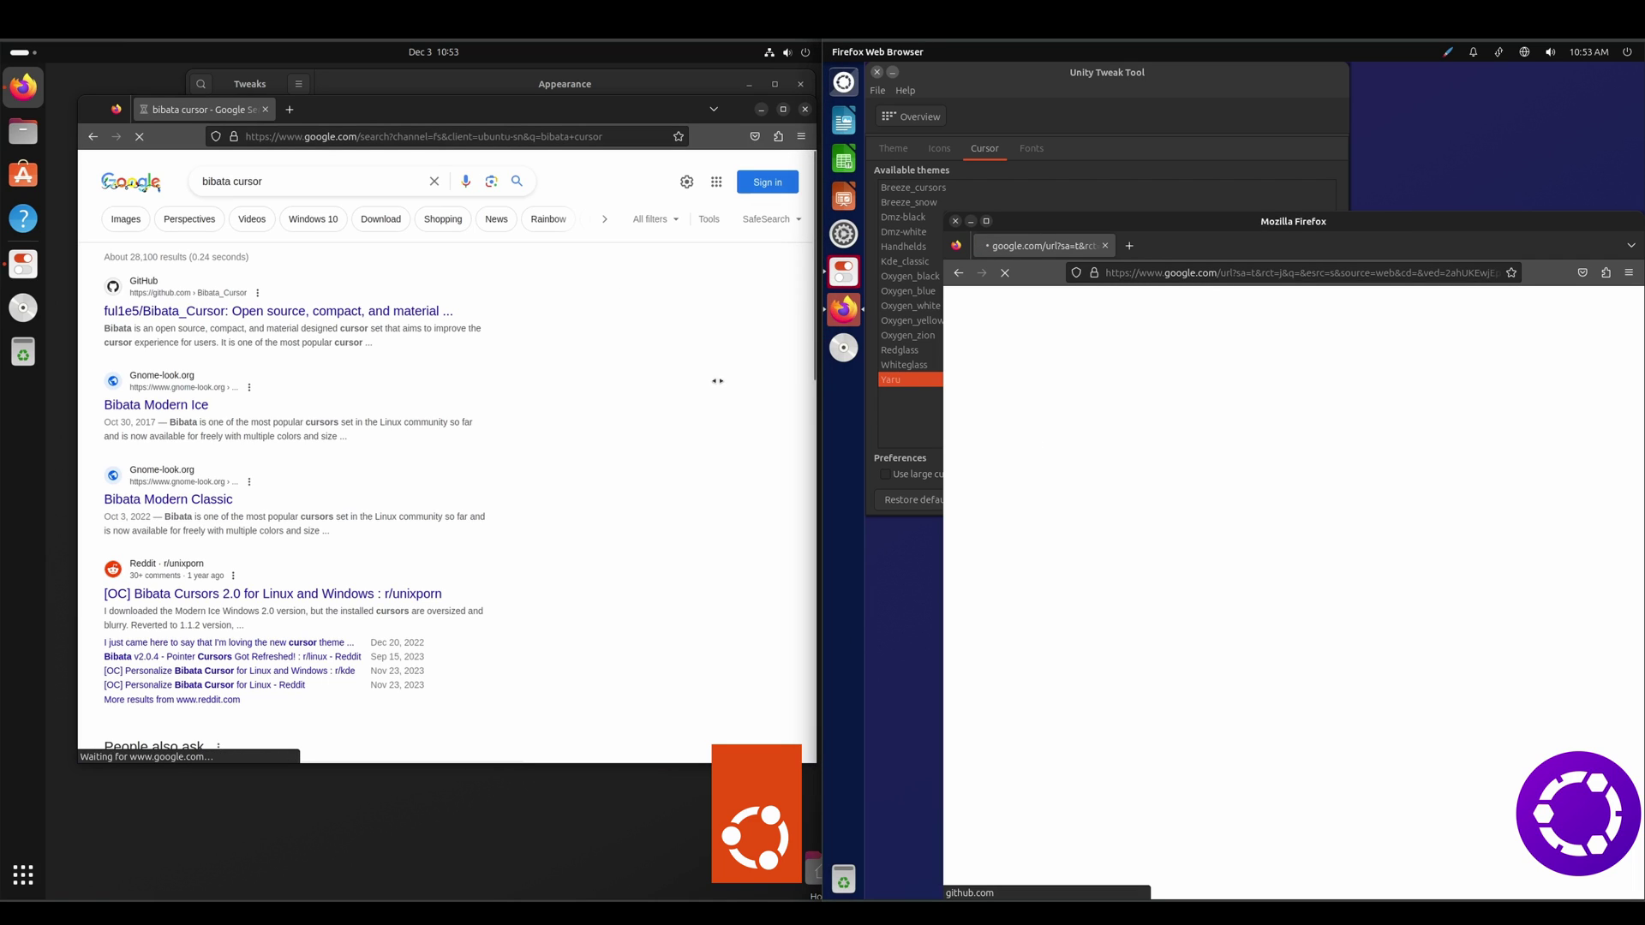
{"action": "left_click", "coordinate": [325, 315]}
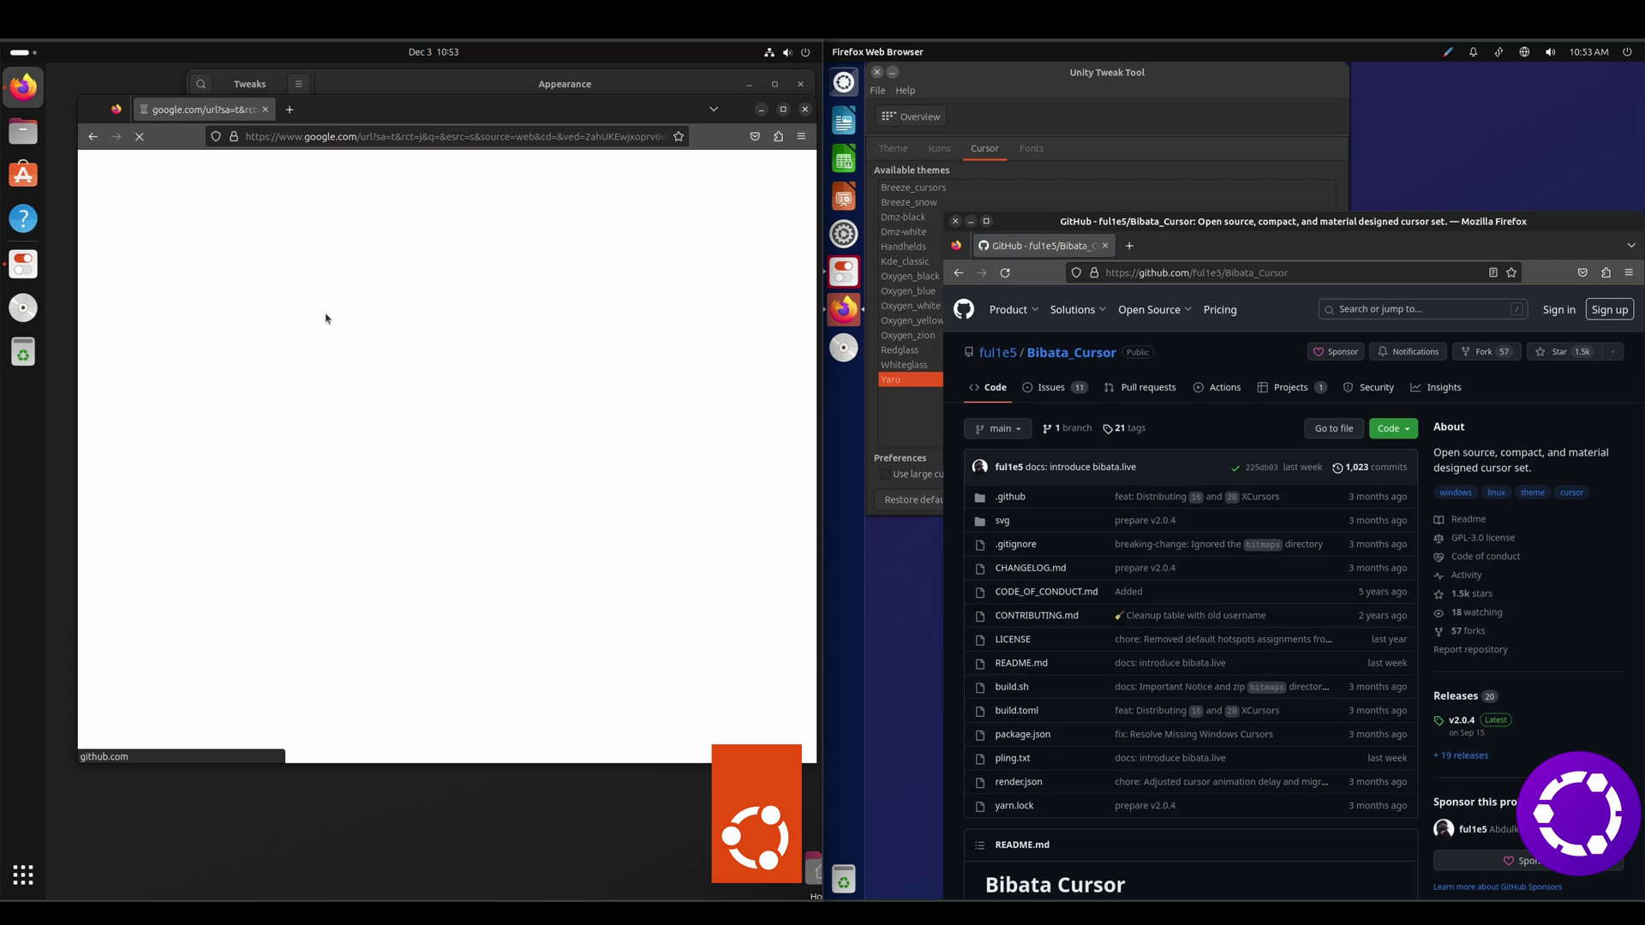
{"action": "left_click", "coordinate": [1467, 726]}
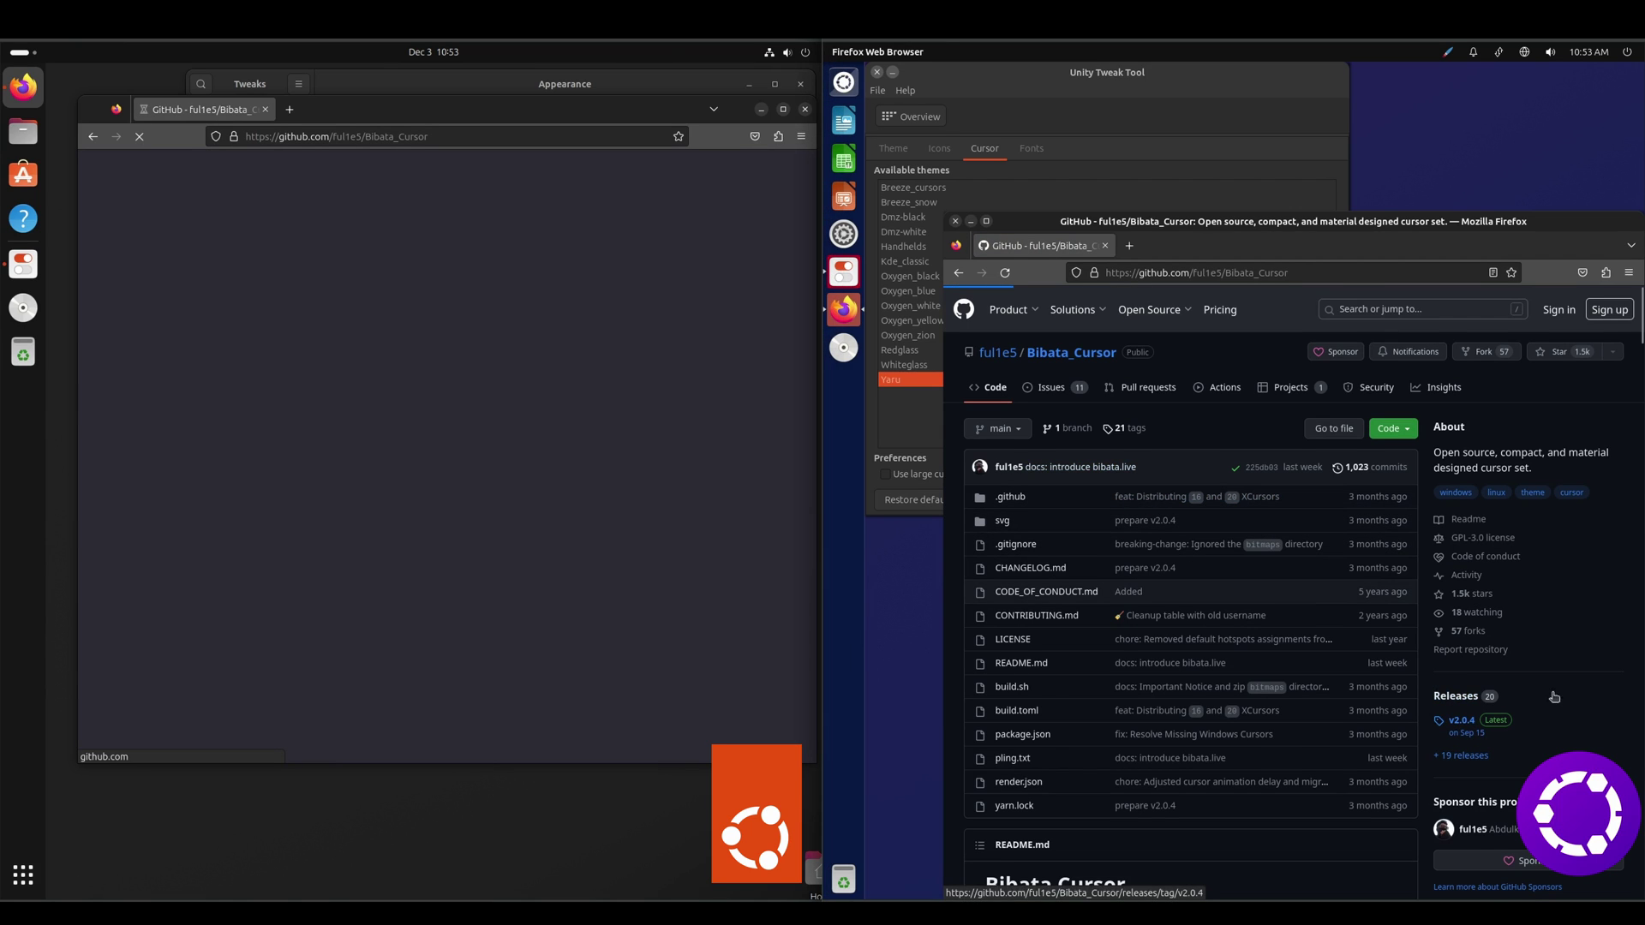
{"action": "scroll", "coordinate": [1422, 582], "scroll_direction": "down", "scroll_amount": 5}
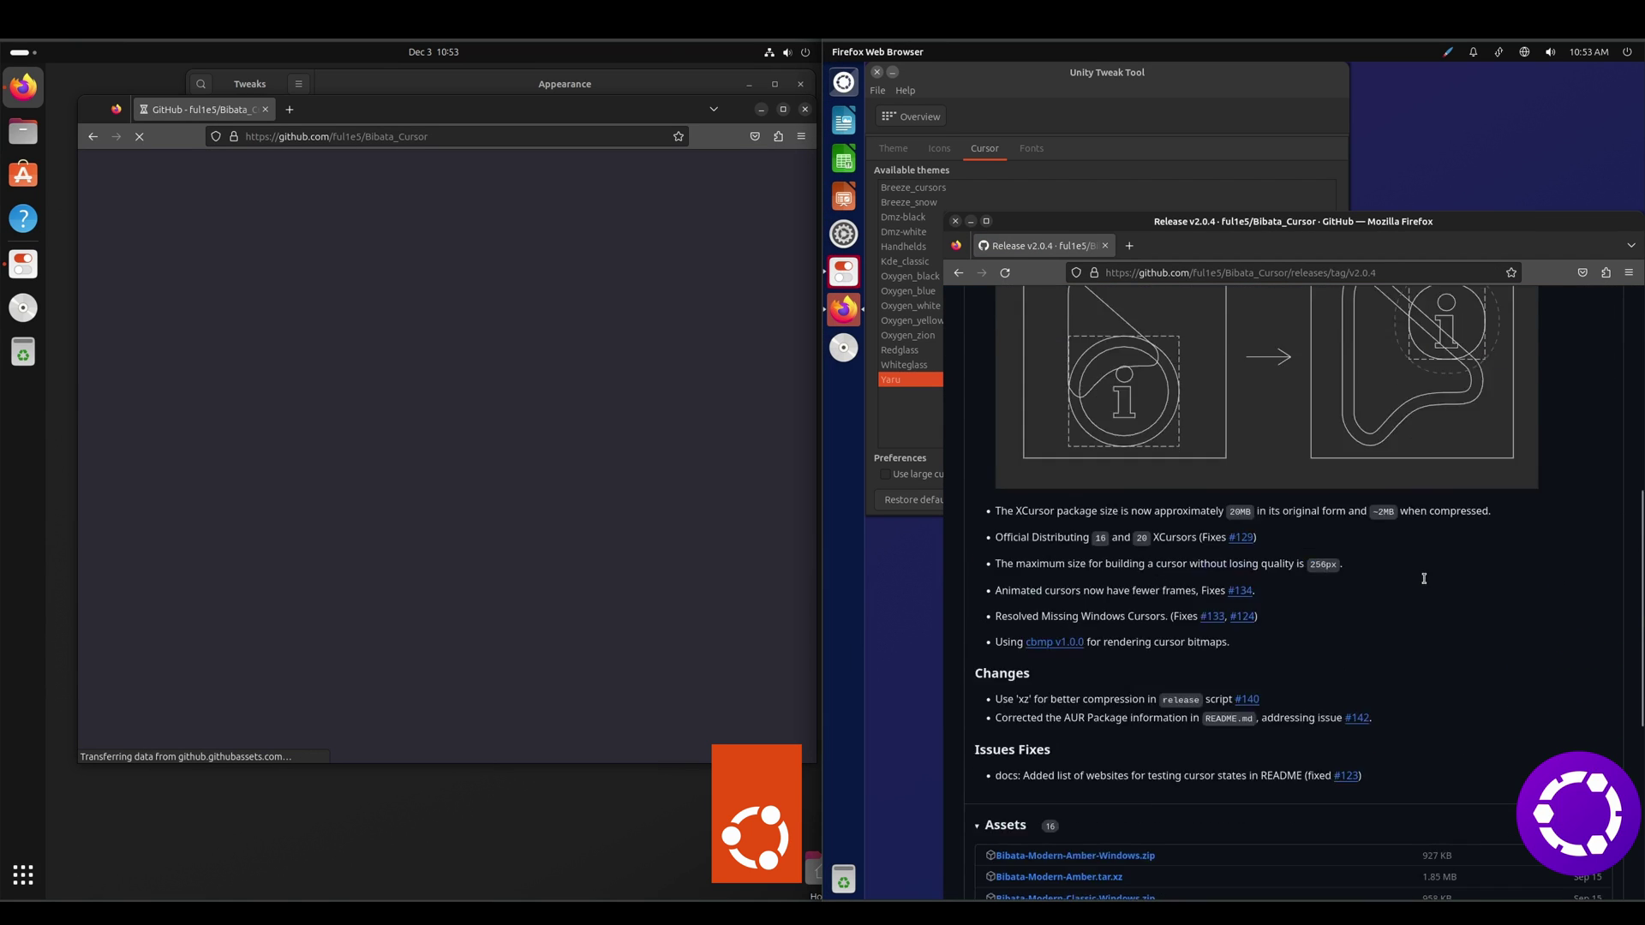
{"action": "scroll", "coordinate": [1308, 593], "scroll_direction": "down", "scroll_amount": 4}
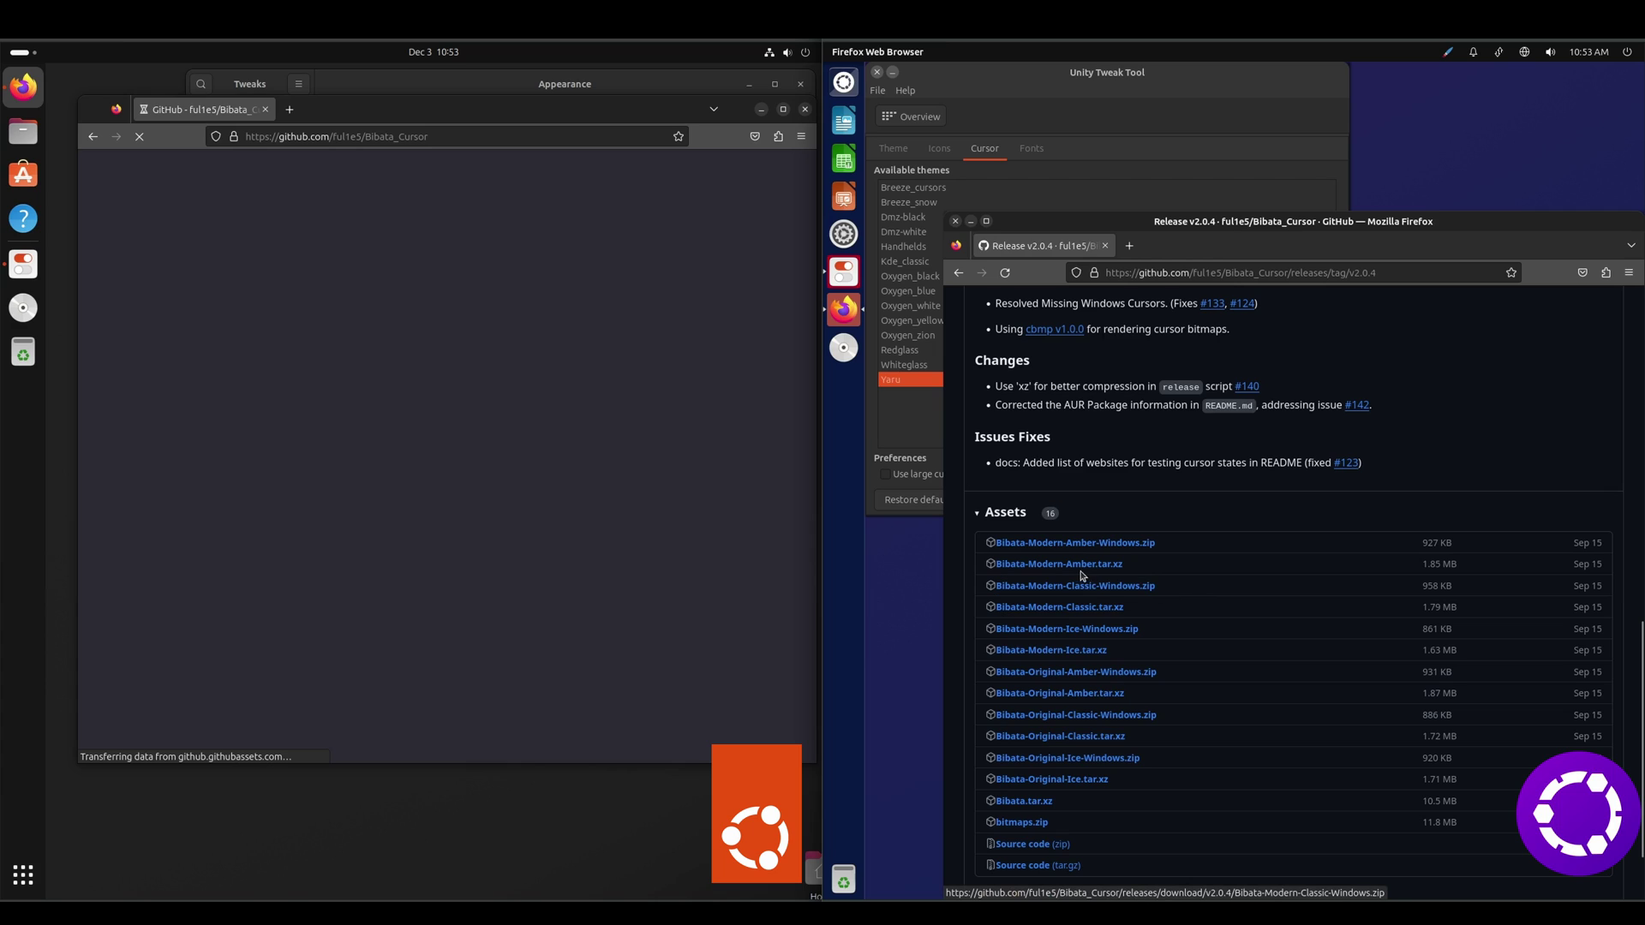
{"action": "left_click", "coordinate": [1036, 608]}
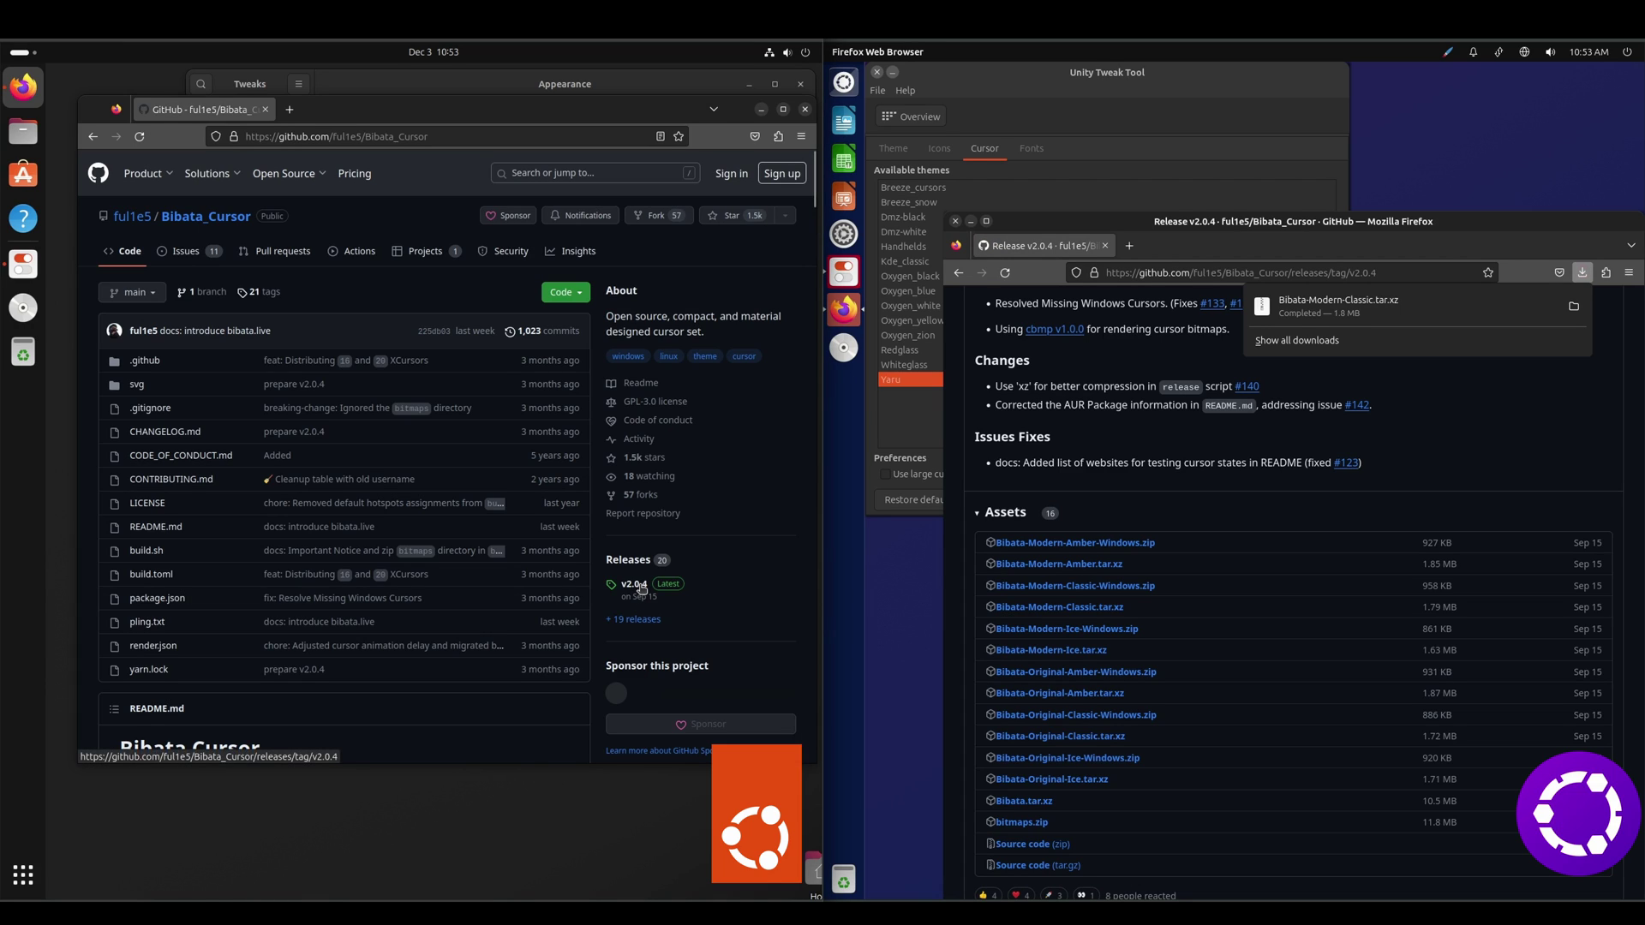
Step: Open the v2.0.4 release of Bibata_Cursor on Ubuntu and download Bibata-Modern-Classic.tar.xz
{"action": "left_click", "coordinate": [641, 587]}
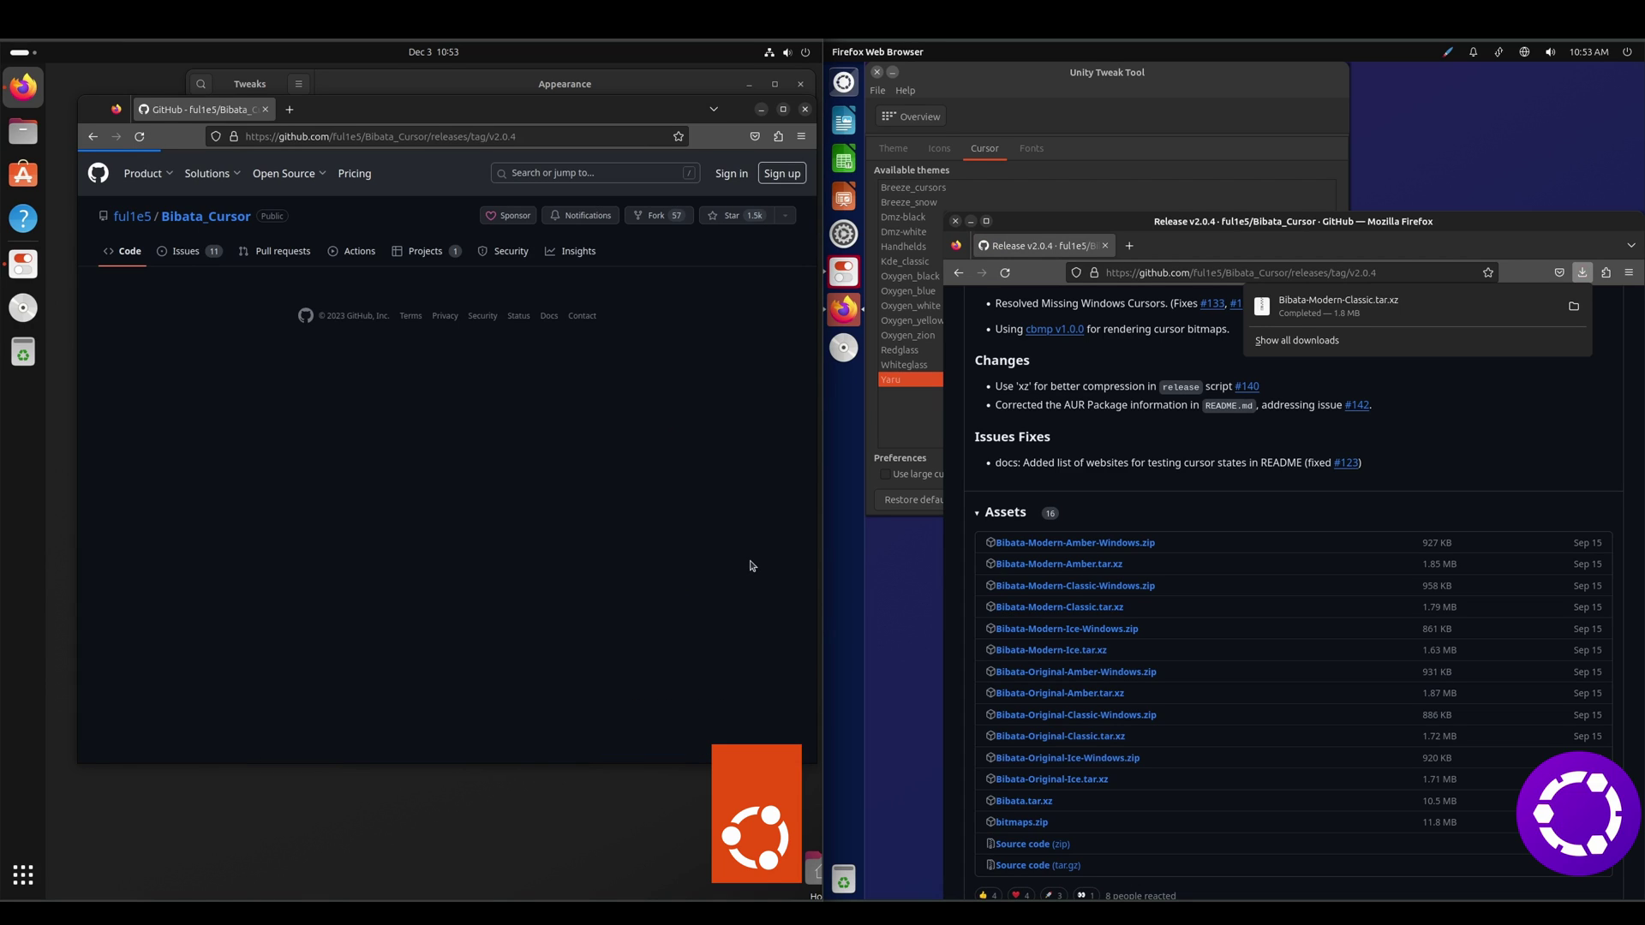
{"action": "scroll", "coordinate": [420, 622], "scroll_direction": "down", "scroll_amount": 3}
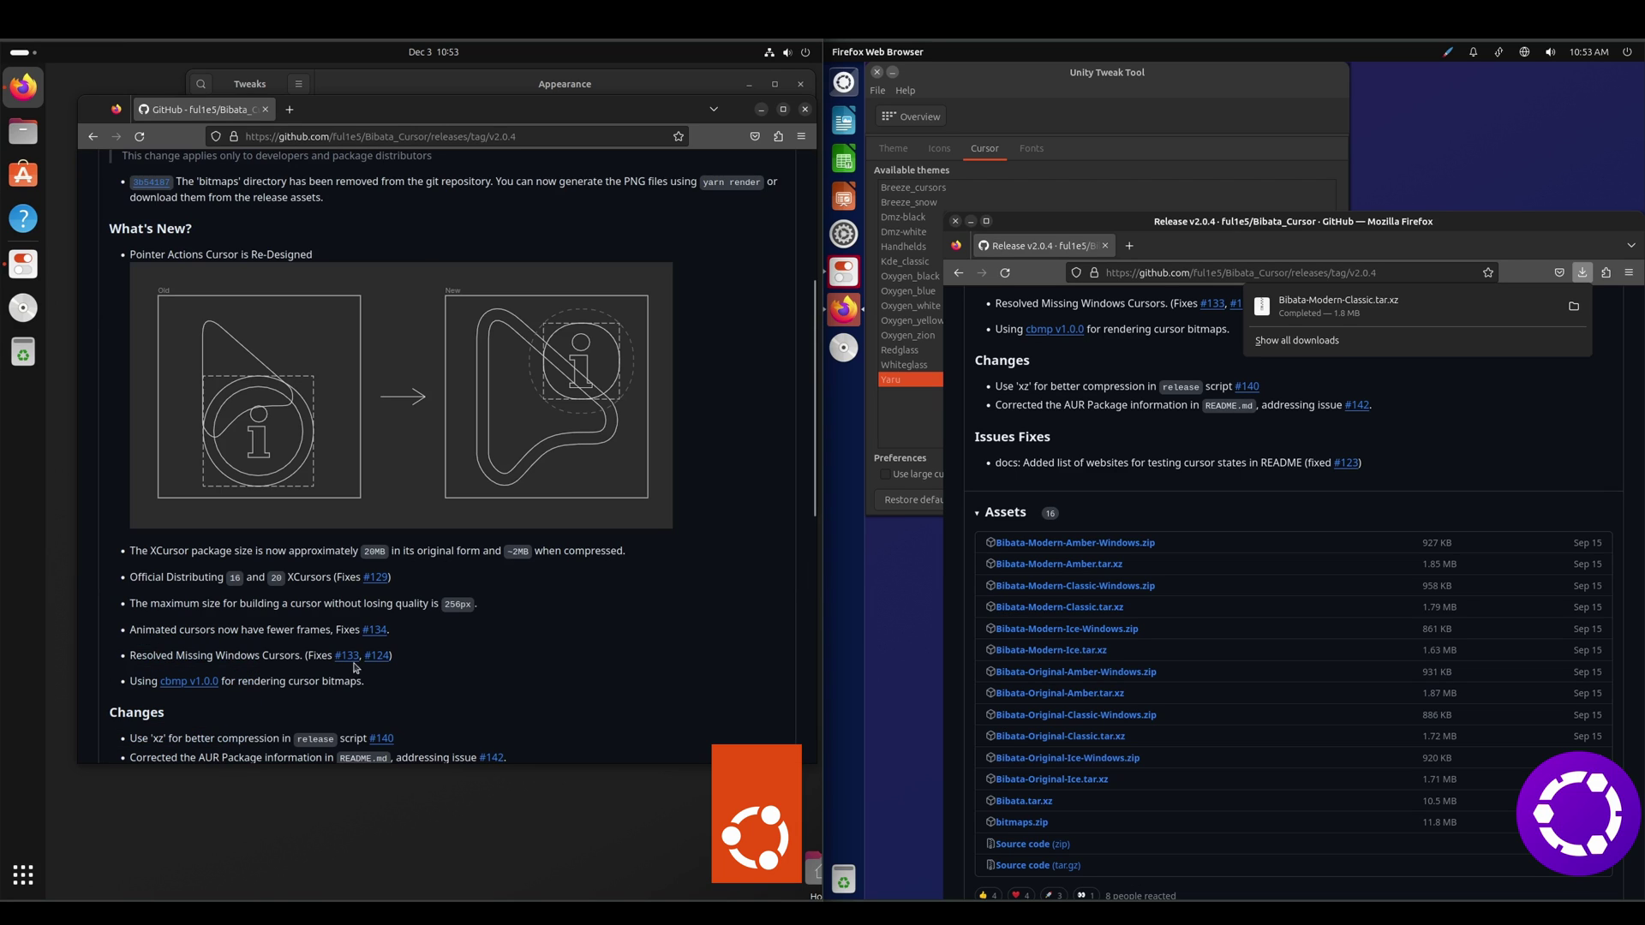
{"action": "scroll", "coordinate": [481, 622], "scroll_direction": "up", "scroll_amount": 4}
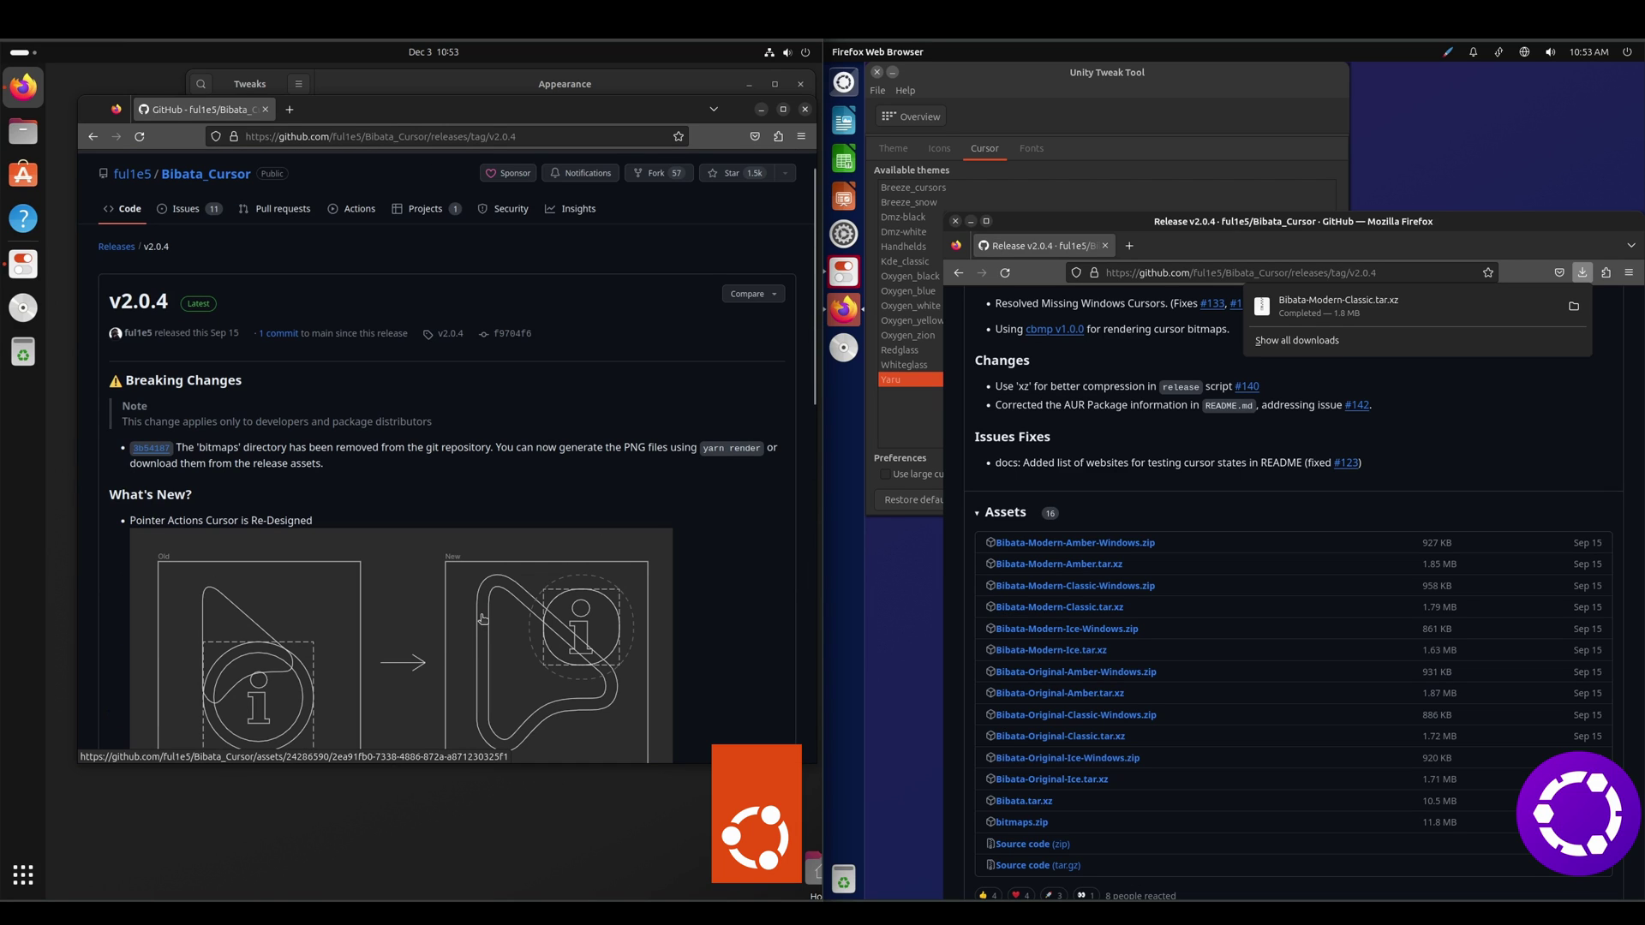
{"action": "scroll", "coordinate": [514, 622], "scroll_direction": "down", "scroll_amount": 4}
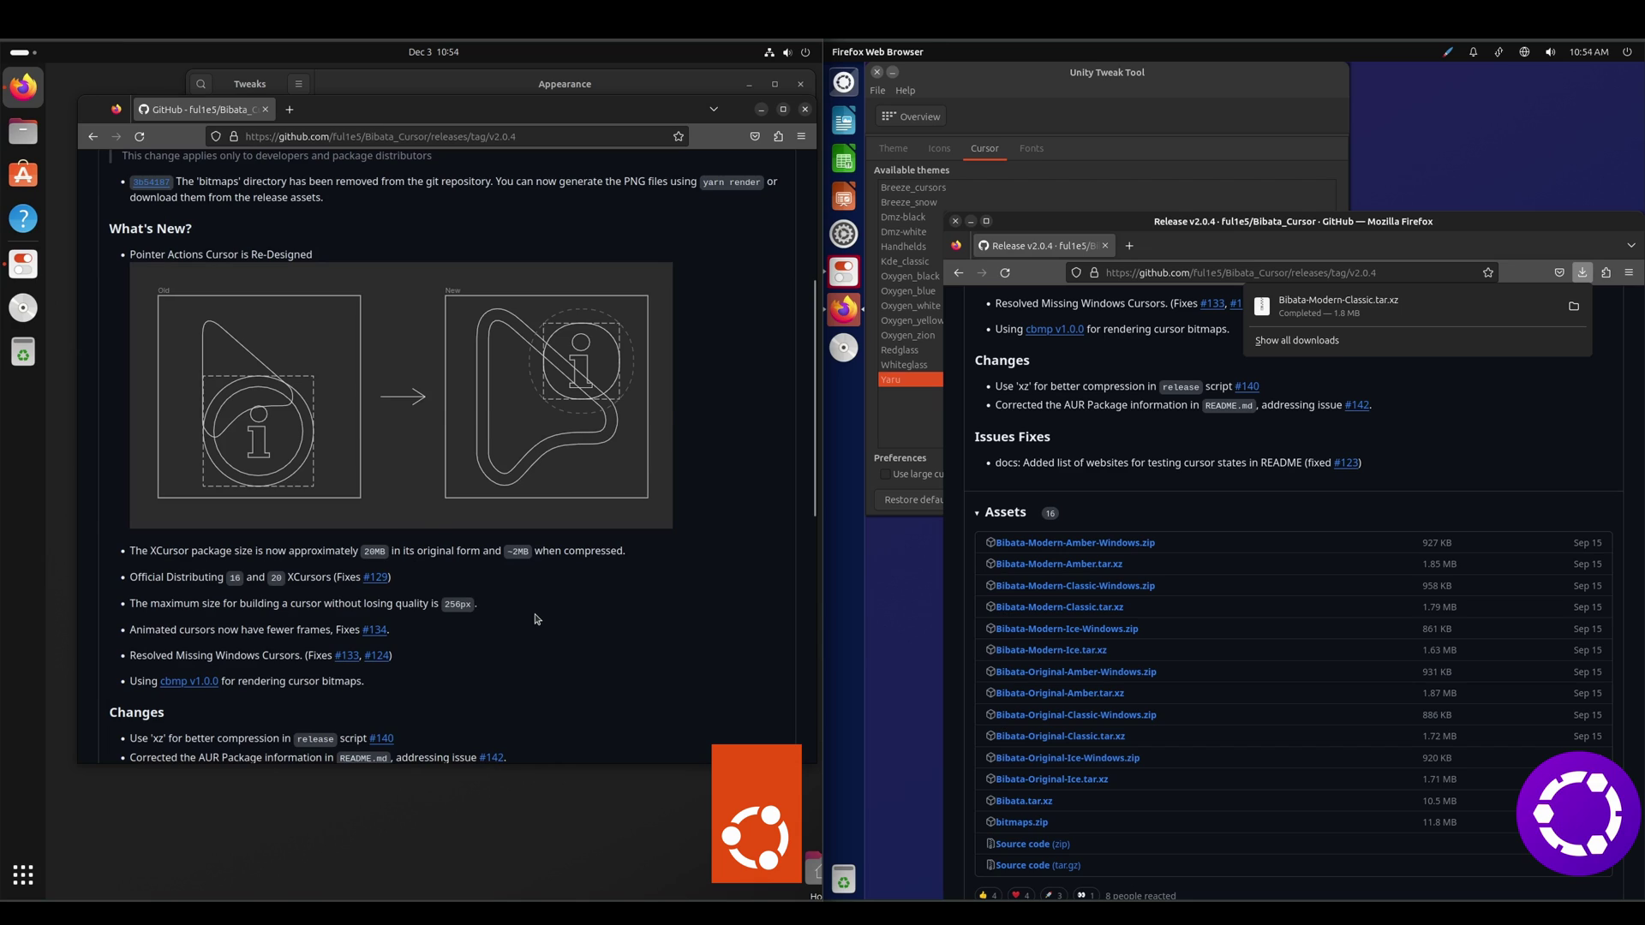
{"action": "scroll", "coordinate": [535, 618], "scroll_direction": "down", "scroll_amount": 3}
{"action": "left_click", "coordinate": [251, 695]}
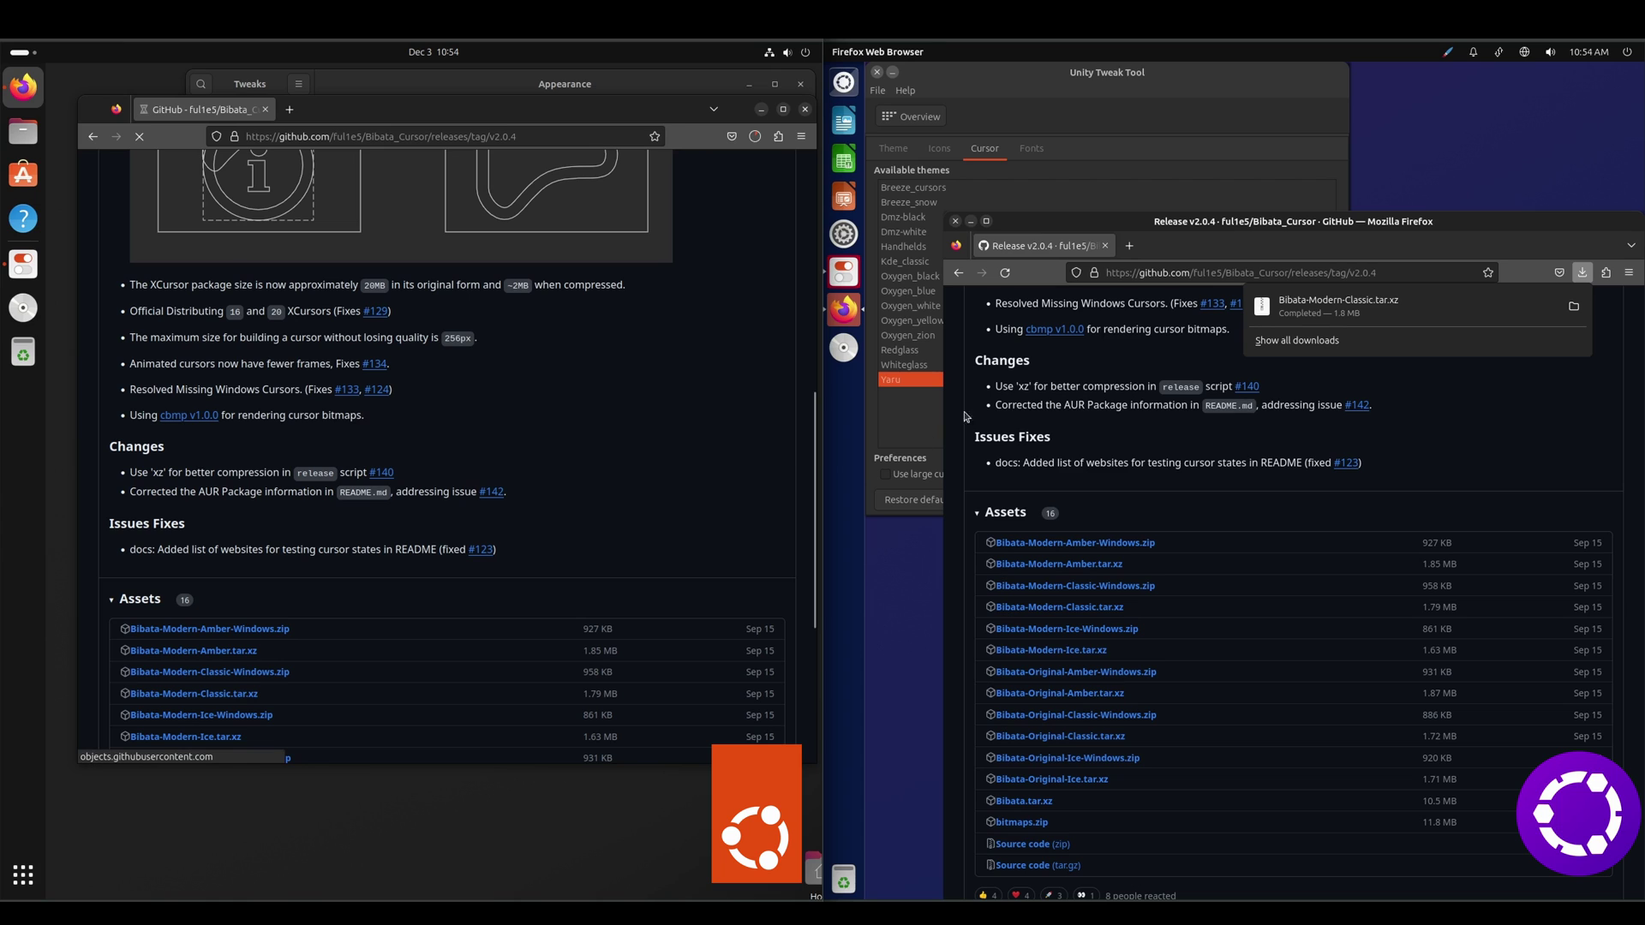
Step: Return to the Bibata_Cursor repository page on Ubuntu Unity and find the Linux/X11 installation instructions in the README
{"action": "left_click", "coordinate": [958, 273]}
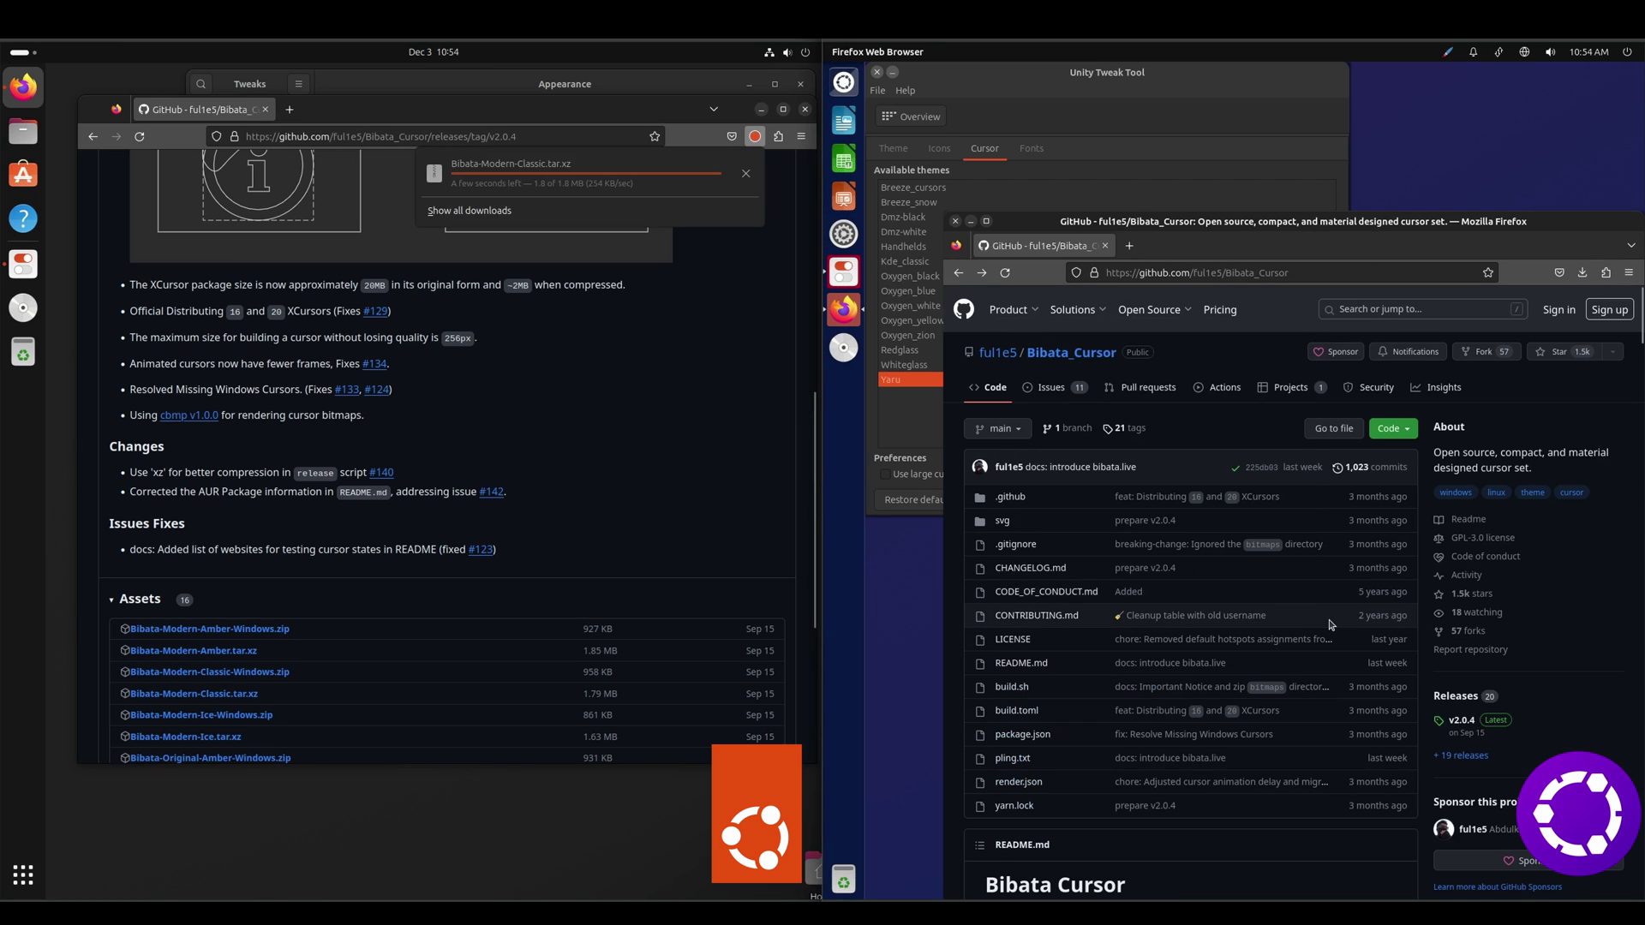
{"action": "scroll", "coordinate": [1330, 625], "scroll_direction": "down", "scroll_amount": 15}
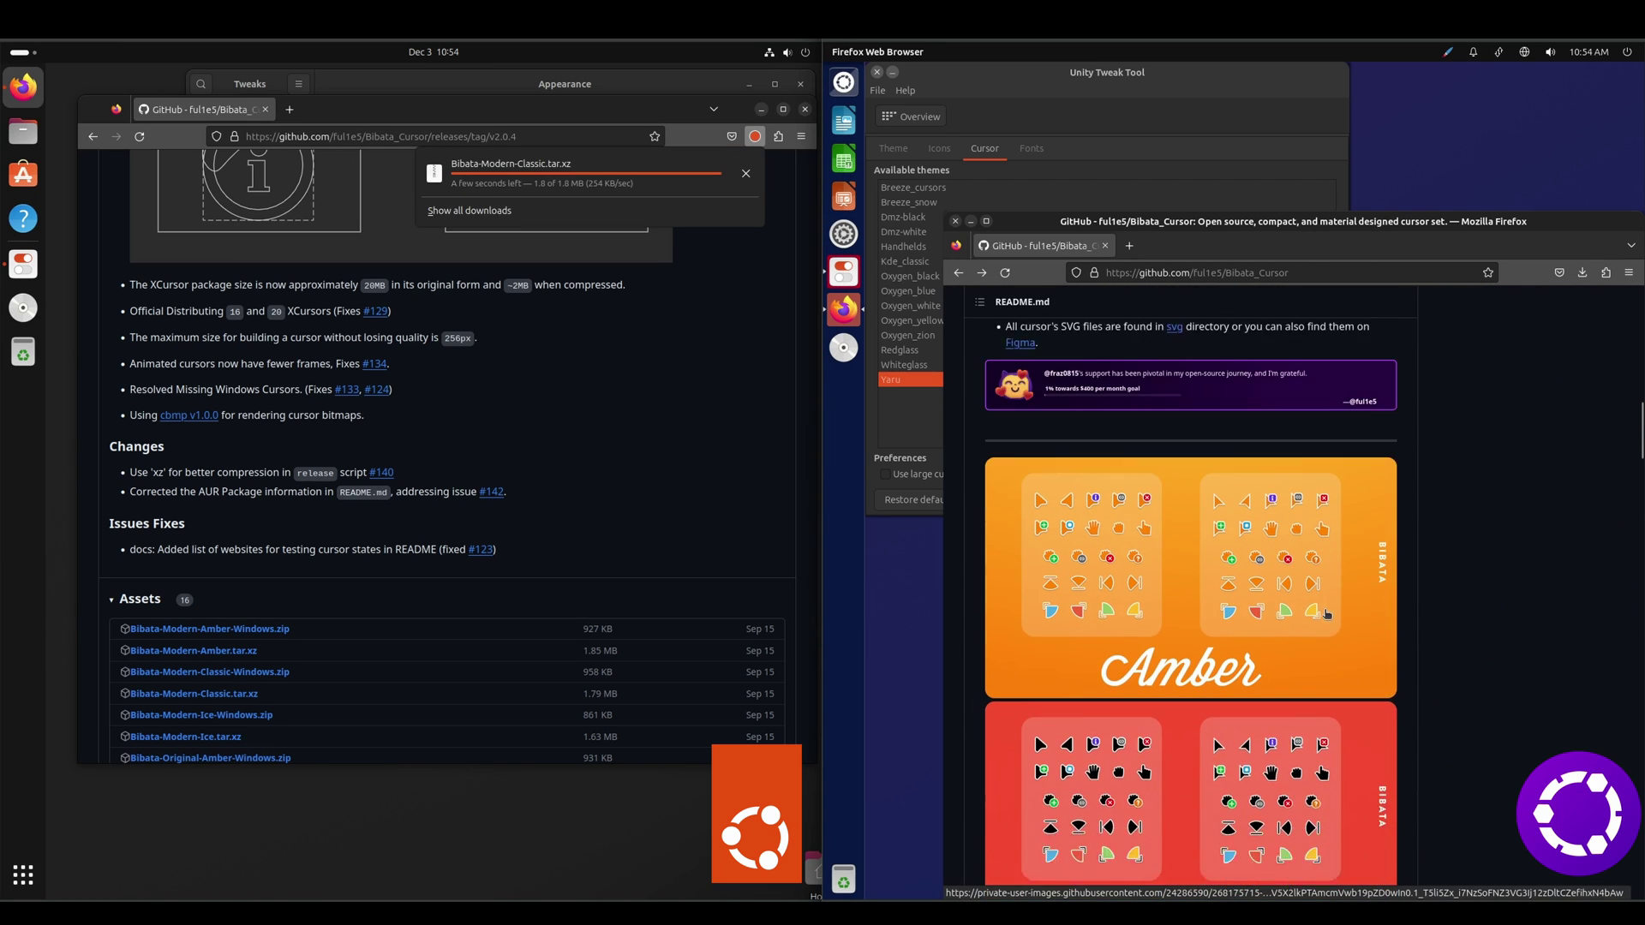
{"action": "scroll", "coordinate": [1326, 613], "scroll_direction": "down", "scroll_amount": 13}
{"action": "scroll", "coordinate": [1338, 613], "scroll_direction": "down", "scroll_amount": 5}
{"action": "scroll", "coordinate": [1334, 614], "scroll_direction": "down", "scroll_amount": 5}
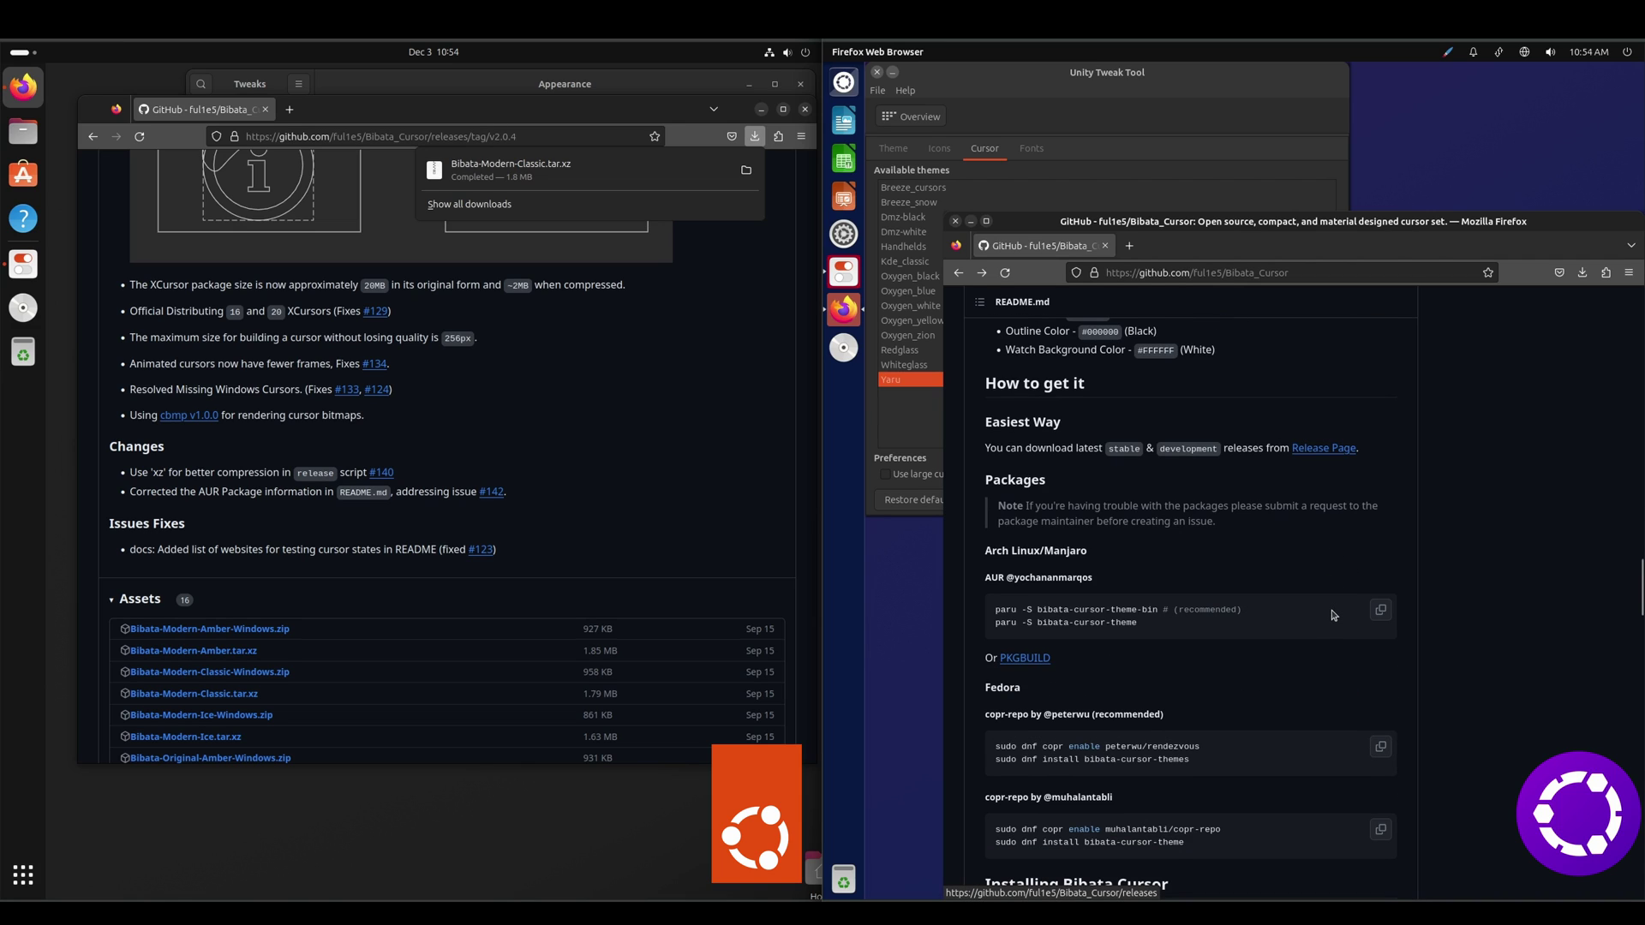
{"action": "scroll", "coordinate": [1285, 640], "scroll_direction": "down", "scroll_amount": 4}
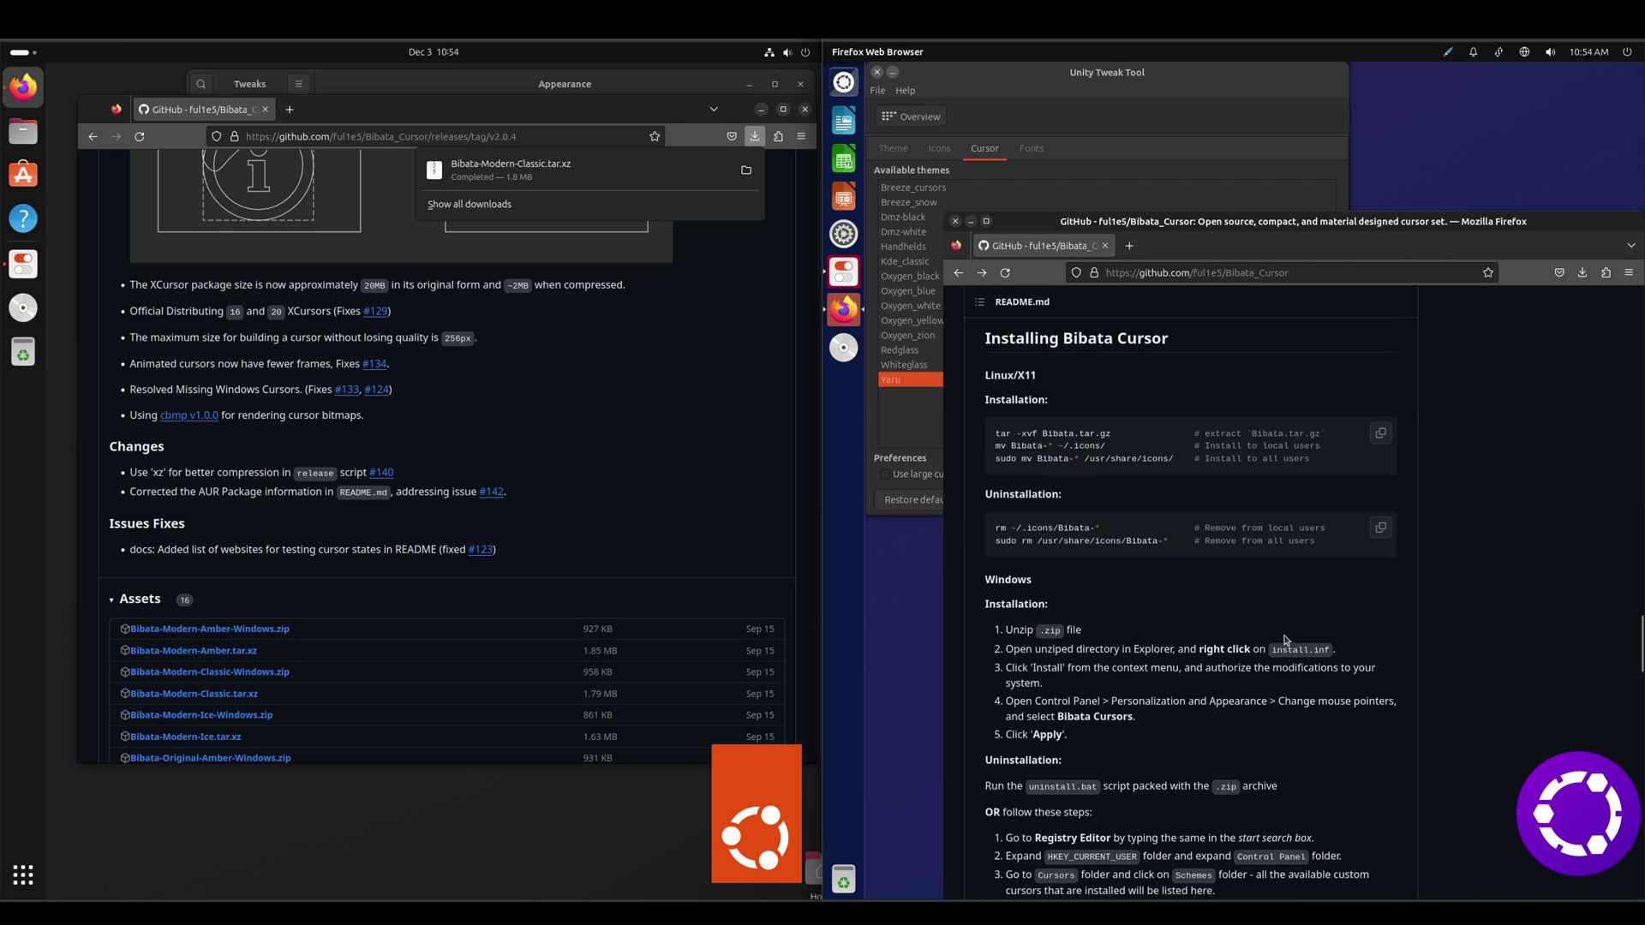
{"action": "scroll", "coordinate": [1262, 607], "scroll_direction": "up", "scroll_amount": 2}
Step: Open a terminal on Ubuntu Unity, change to the Downloads folder and list its files
{"action": "left_click", "coordinate": [845, 84]}
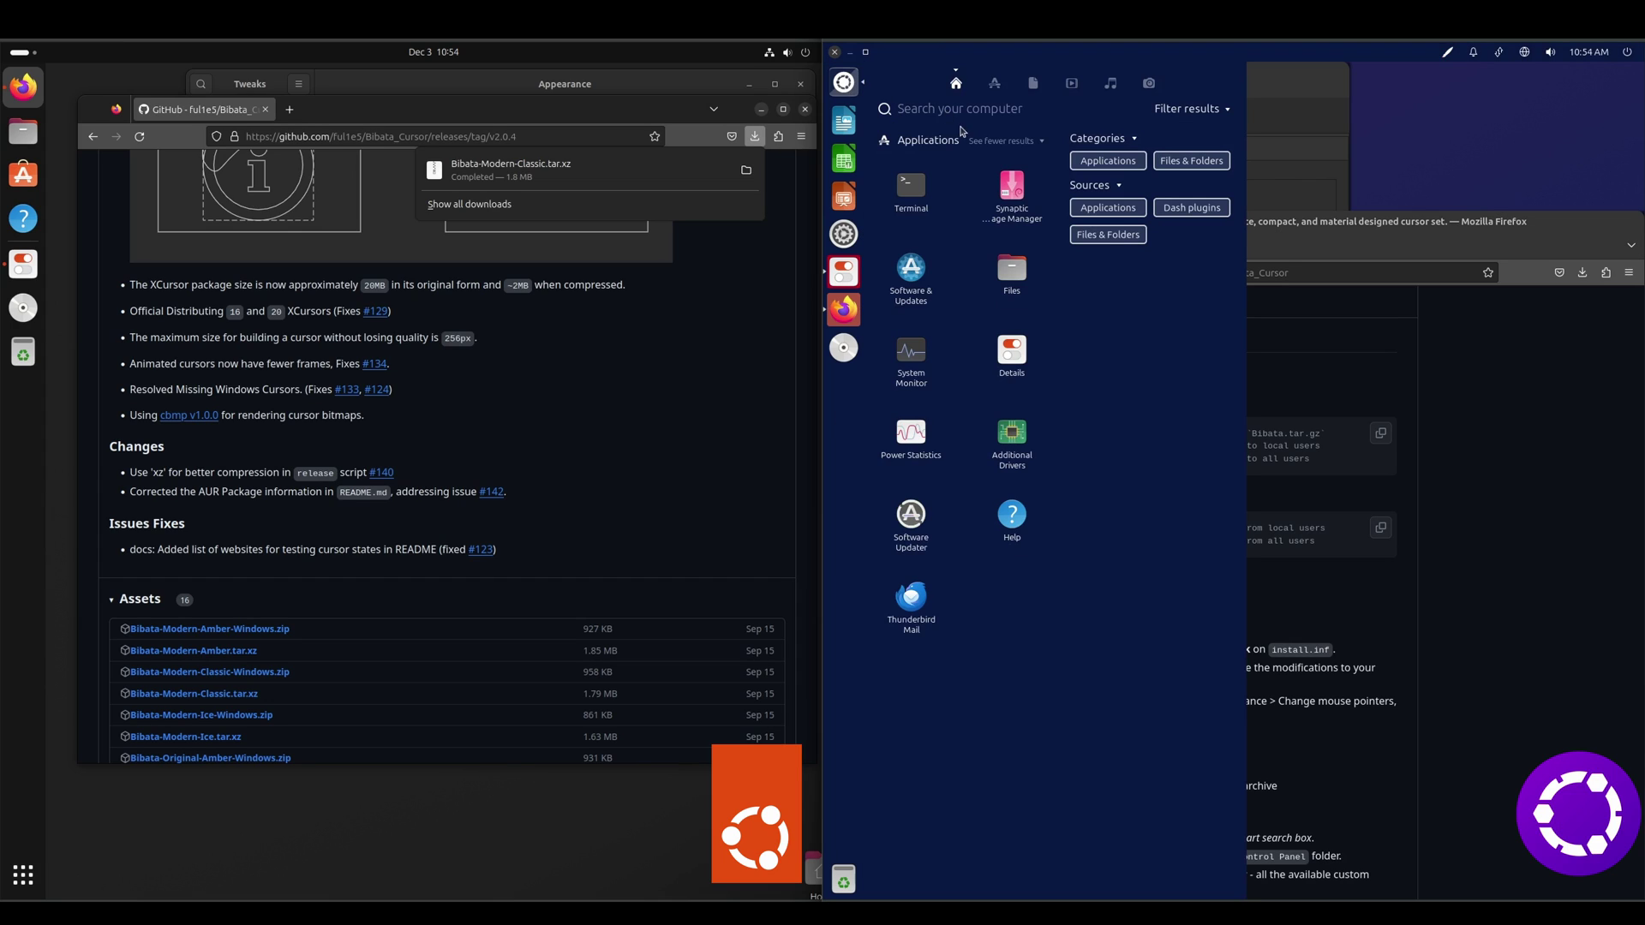
{"action": "left_click", "coordinate": [911, 185]}
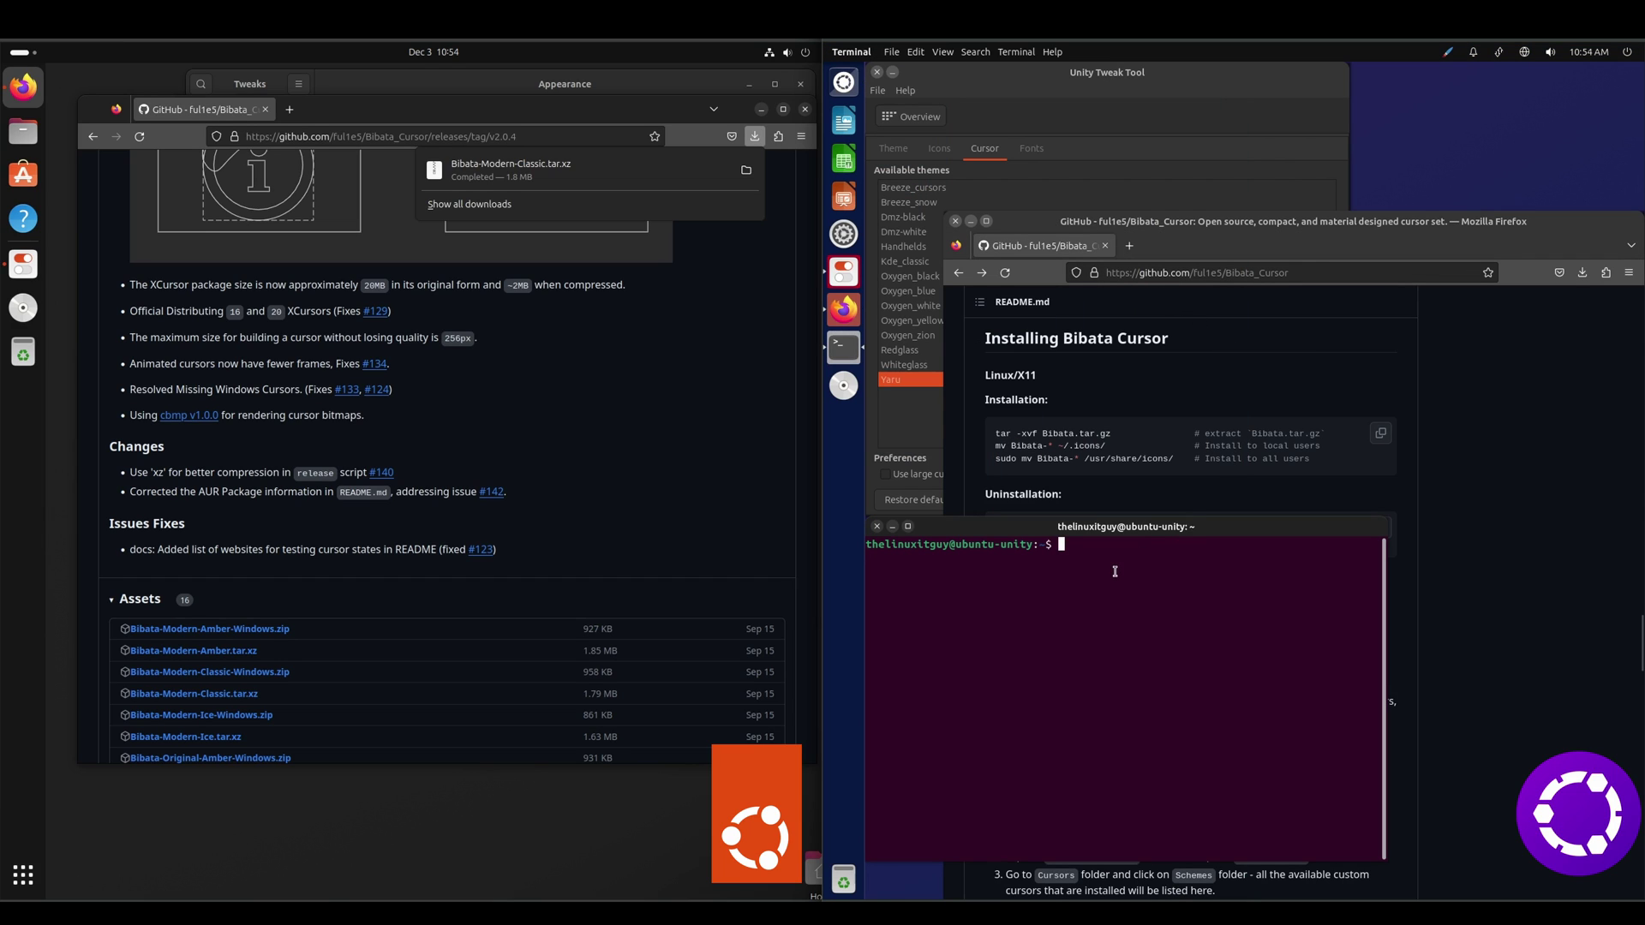
{"action": "type", "text": "ls"}
{"action": "key", "text": "Return"}
{"action": "type", "text": "cd Do"}
{"action": "key", "text": "Tab"}
{"action": "key", "text": "Return"}
{"action": "type", "text": "ls"}
{"action": "key", "text": "Return"}
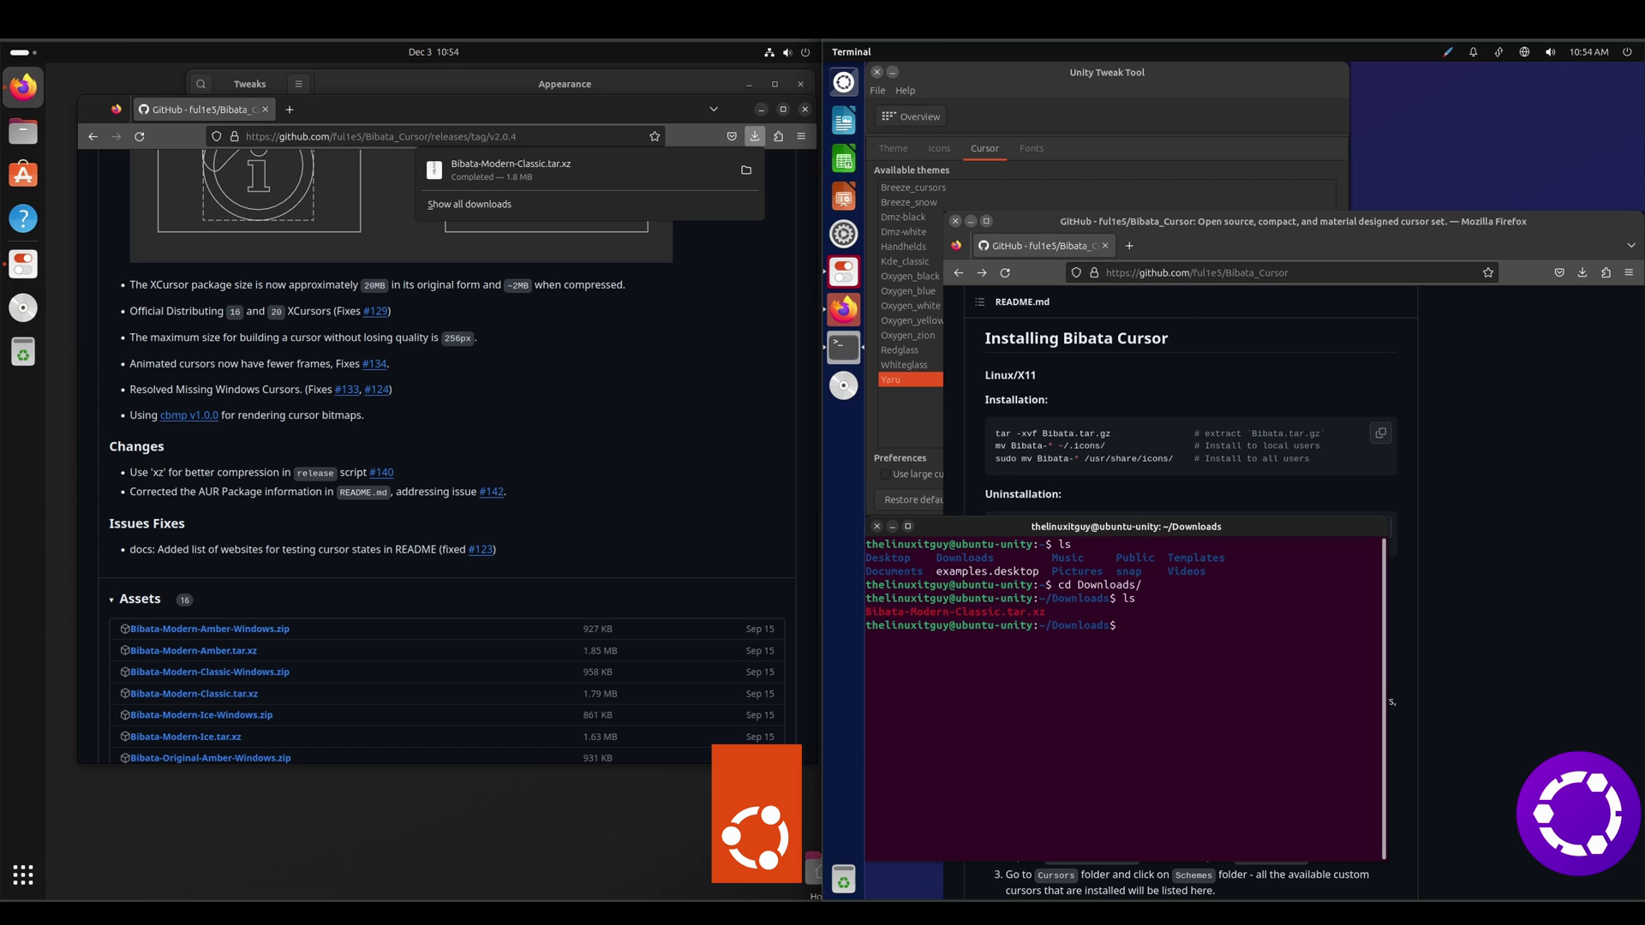
Step: Extract Bibata-Modern-Classic.tar.xz in the Downloads folder with tar -xvf
{"action": "type", "text": "tar -xvf Bi"}
{"action": "key", "text": "Tab"}
{"action": "key", "text": "Return"}
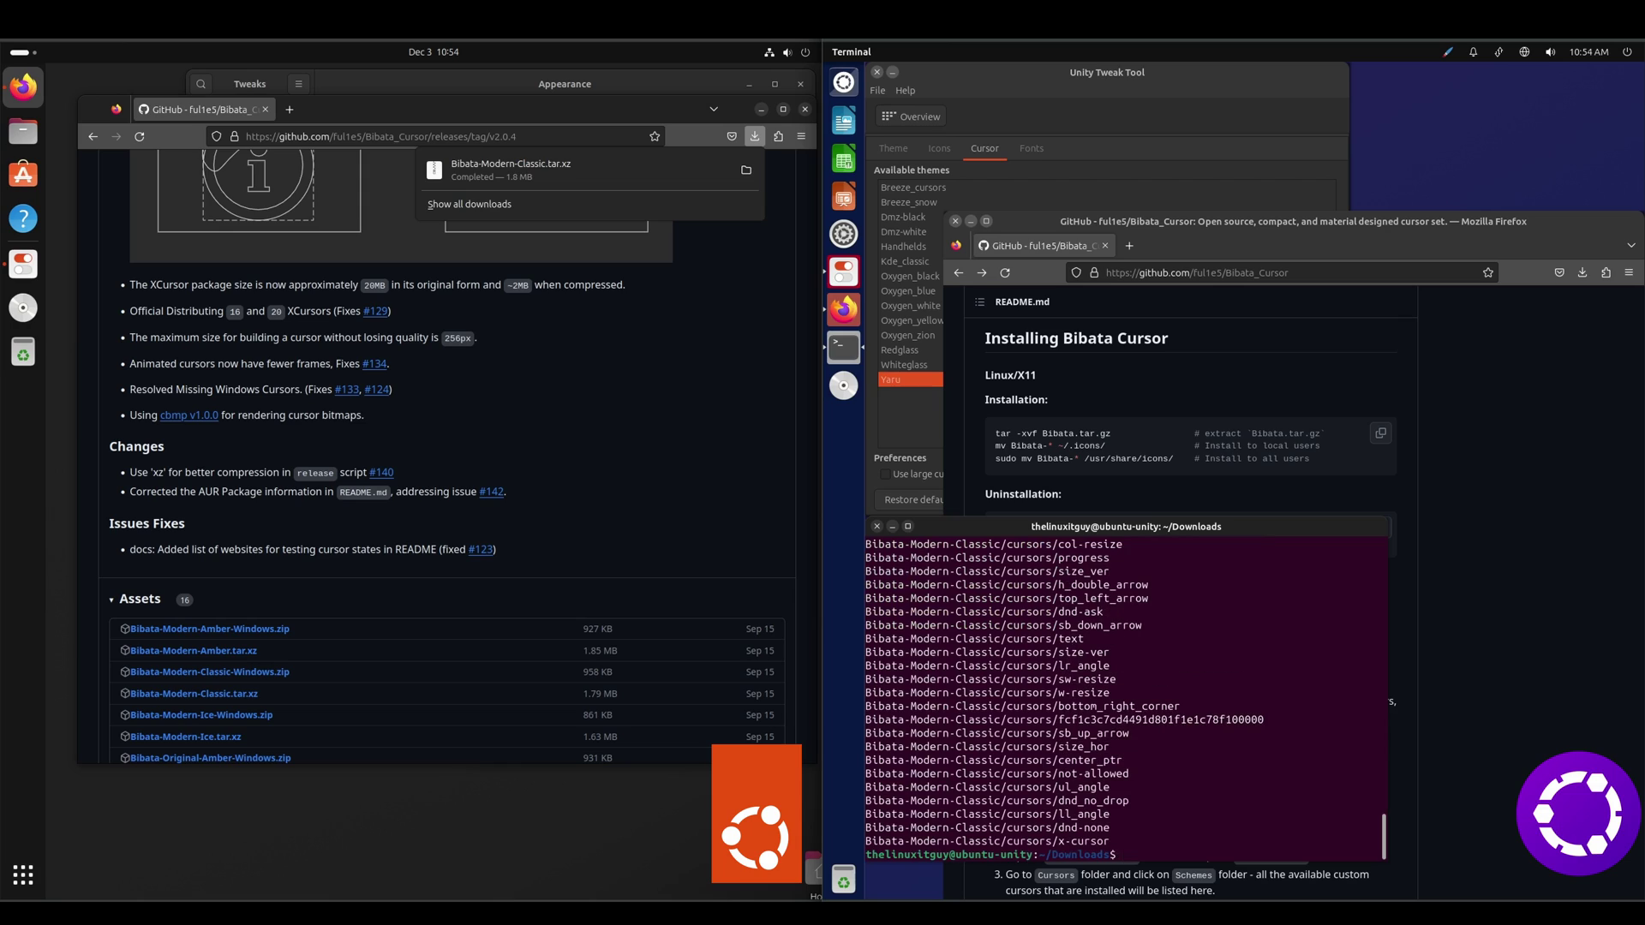
Step: Move everything matching Bibata-* from Downloads into /usr/share/icons/ with sudo mv, entering the account password
{"action": "type", "text": "sudo mvBibata-* /usr/share/icons/"}
{"action": "key", "text": "Return"}
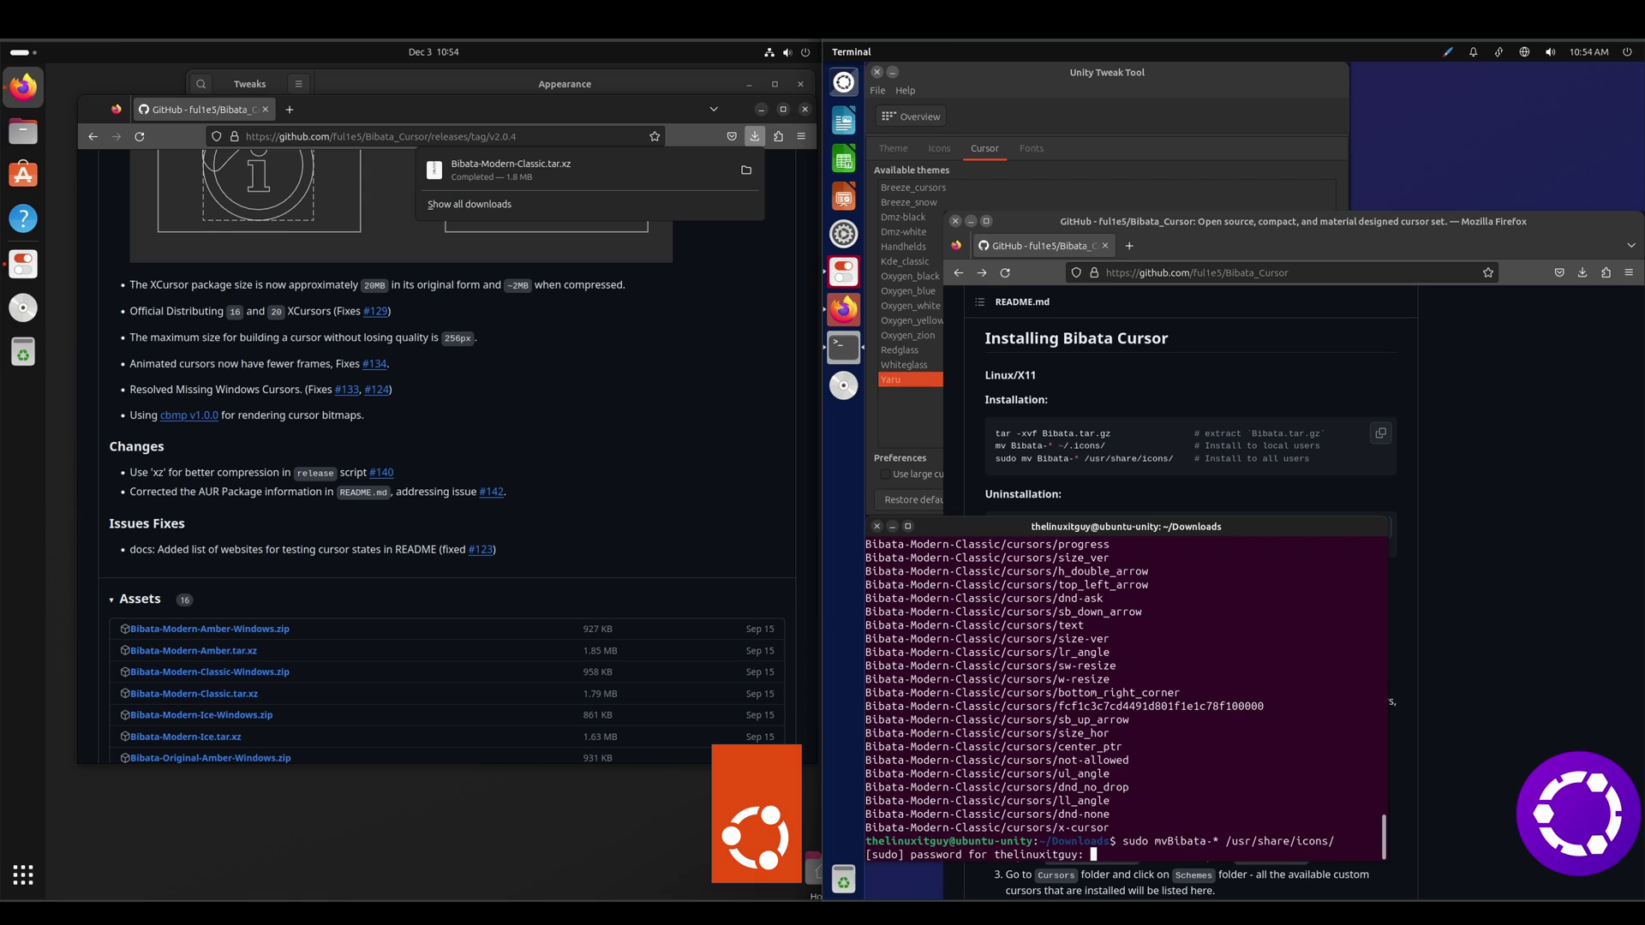
{"action": "key", "text": "Return"}
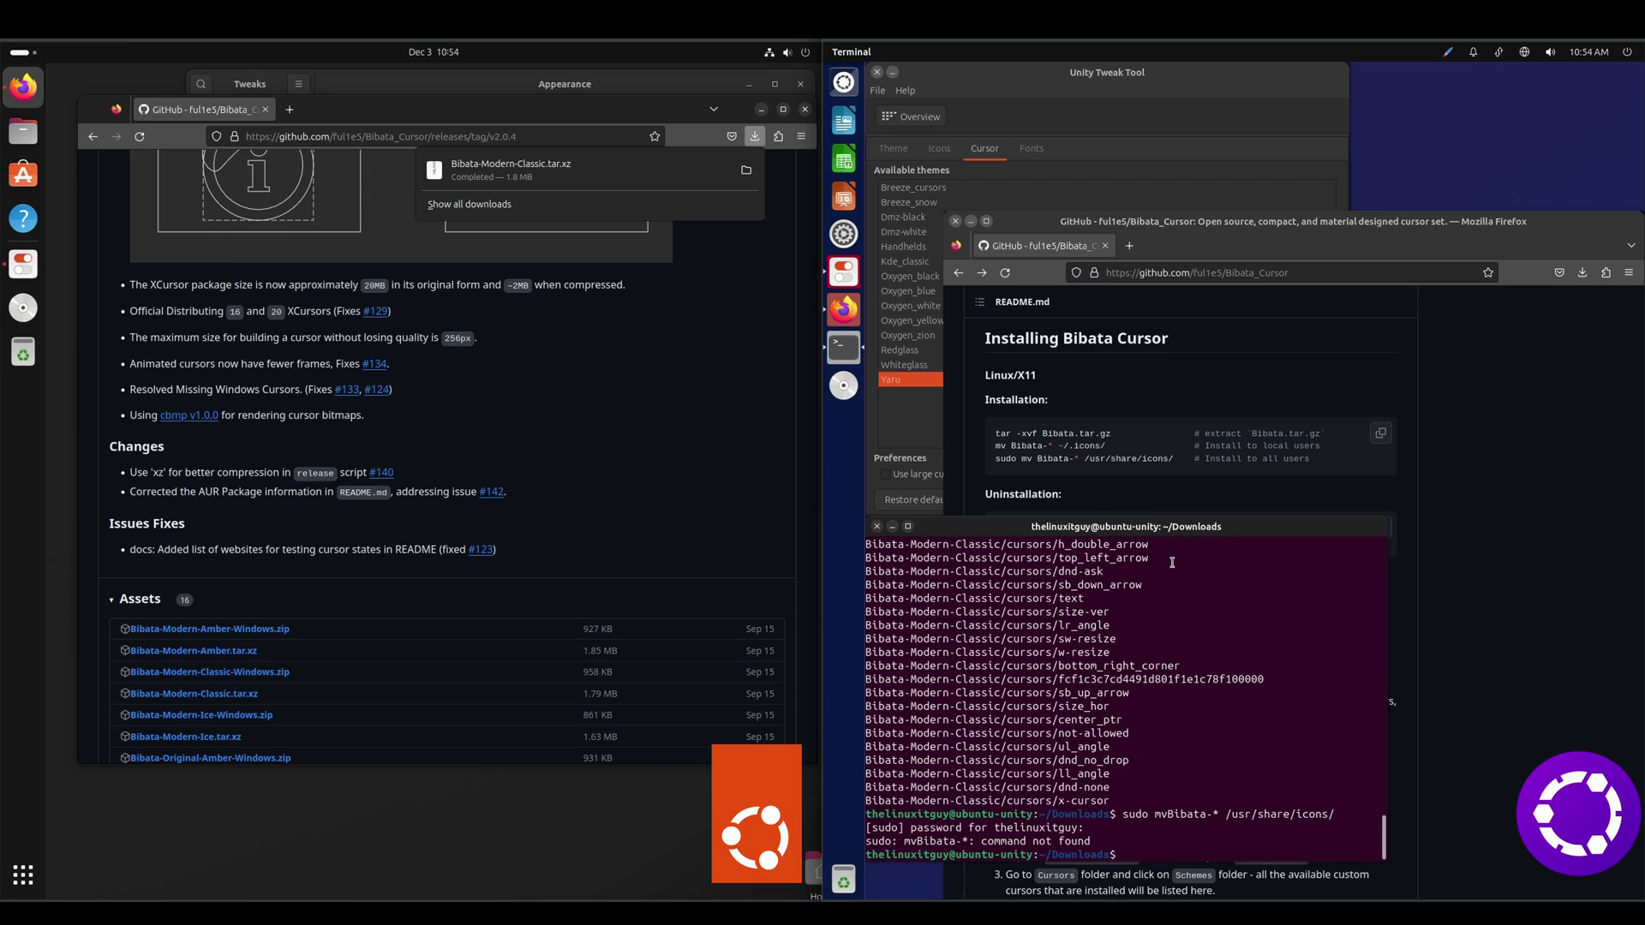
{"action": "key", "text": "Up"}
{"action": "key", "text": "Left"}
{"action": "key", "text": "Left"}
{"action": "key", "text": "Left"}
{"action": "key", "text": "Left"}
{"action": "key", "text": "Left"}
{"action": "key", "text": "Left"}
{"action": "key", "text": "Left"}
{"action": "key", "text": "Left"}
{"action": "key", "text": "Left"}
{"action": "key", "text": "Left"}
{"action": "key", "text": "Left"}
{"action": "key", "text": "Left"}
{"action": "key", "text": "Left"}
{"action": "key", "text": "Left"}
{"action": "key", "text": "Left"}
{"action": "key", "text": "Left"}
{"action": "key", "text": "Left"}
{"action": "key", "text": "Left"}
{"action": "key", "text": "Left"}
{"action": "key", "text": "Left"}
{"action": "key", "text": "Left"}
{"action": "key", "text": "Left"}
{"action": "key", "text": "Left"}
{"action": "key", "text": "Return"}
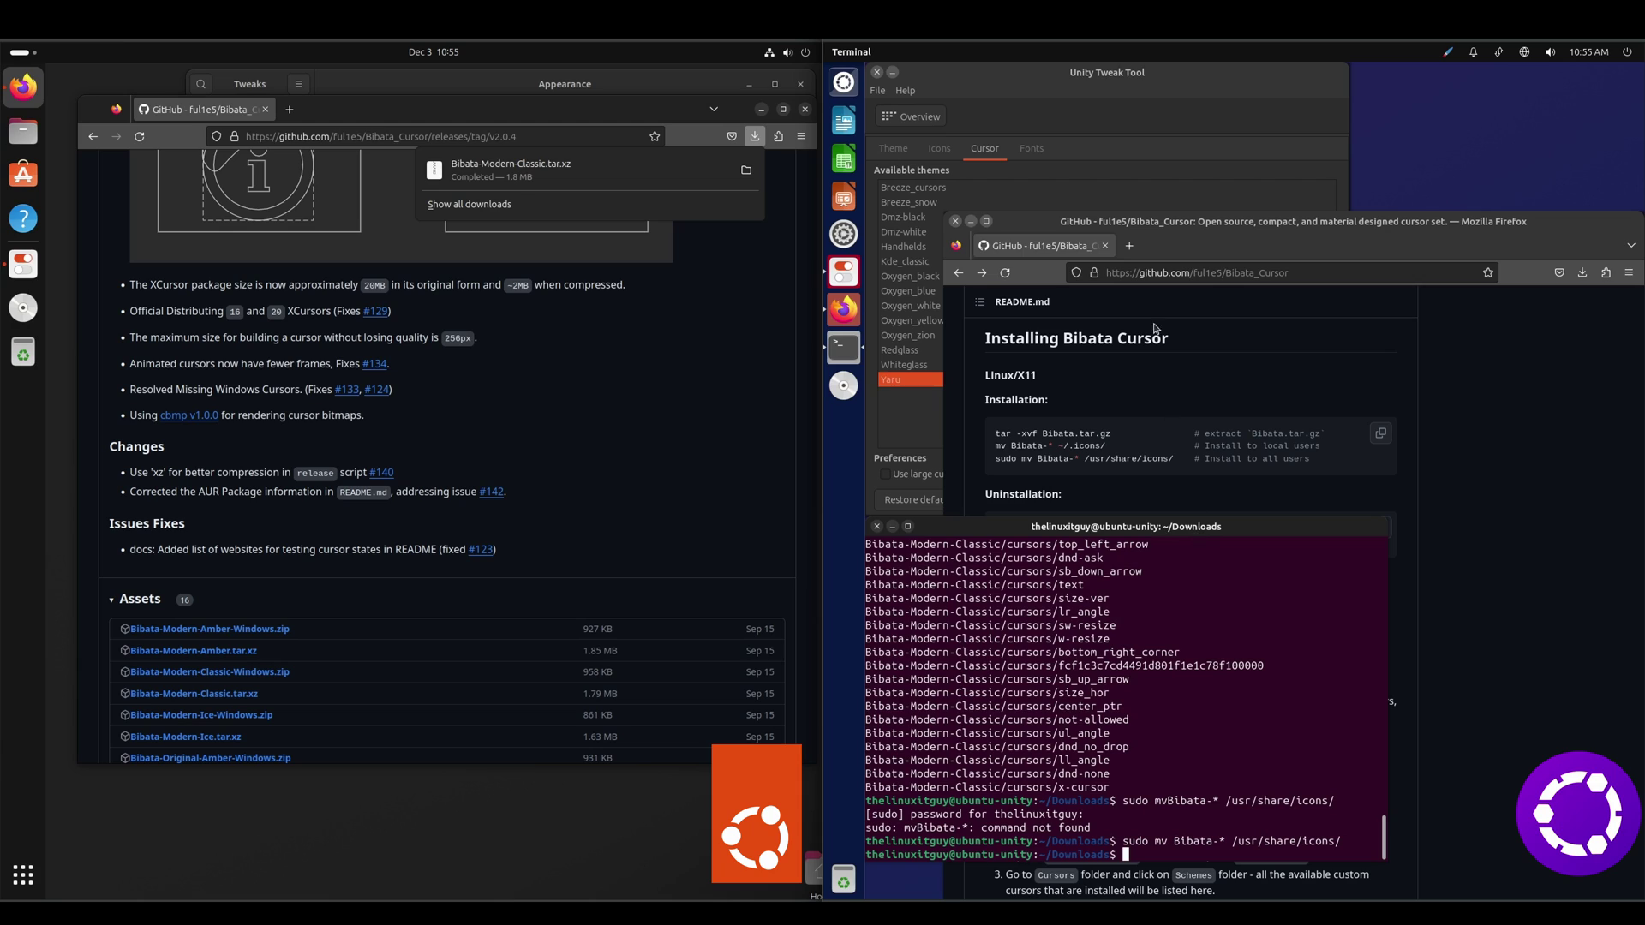
Step: Close Unity Tweak Tool on Ubuntu Unity and reopen it
{"action": "left_click", "coordinate": [1156, 106]}
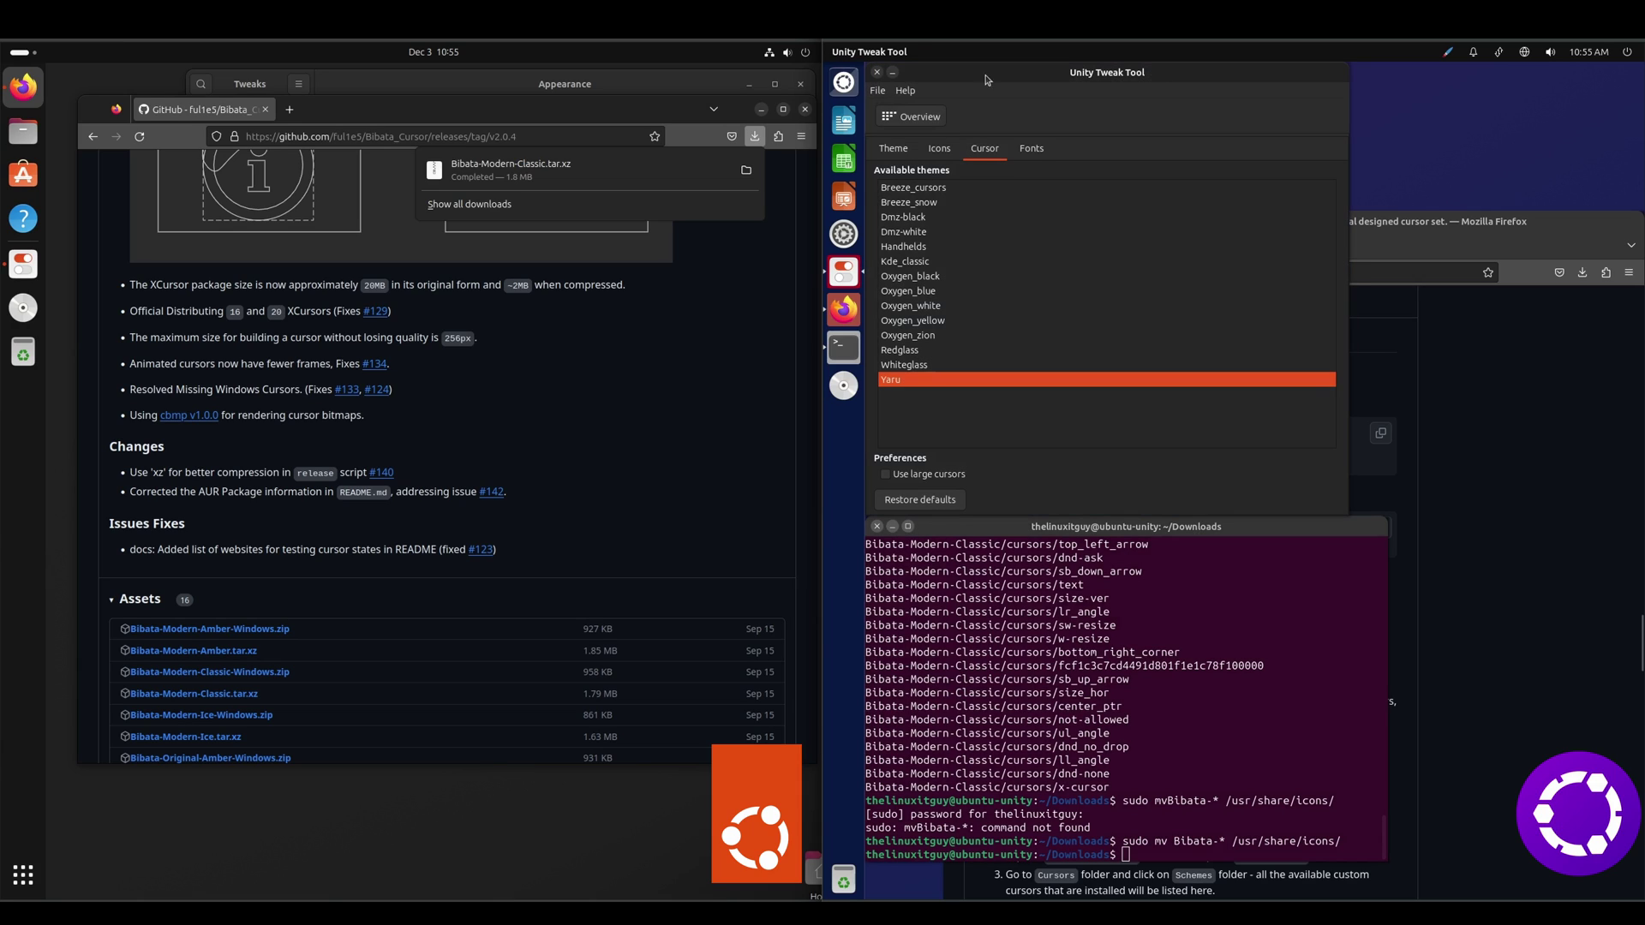
{"action": "left_click", "coordinate": [878, 72]}
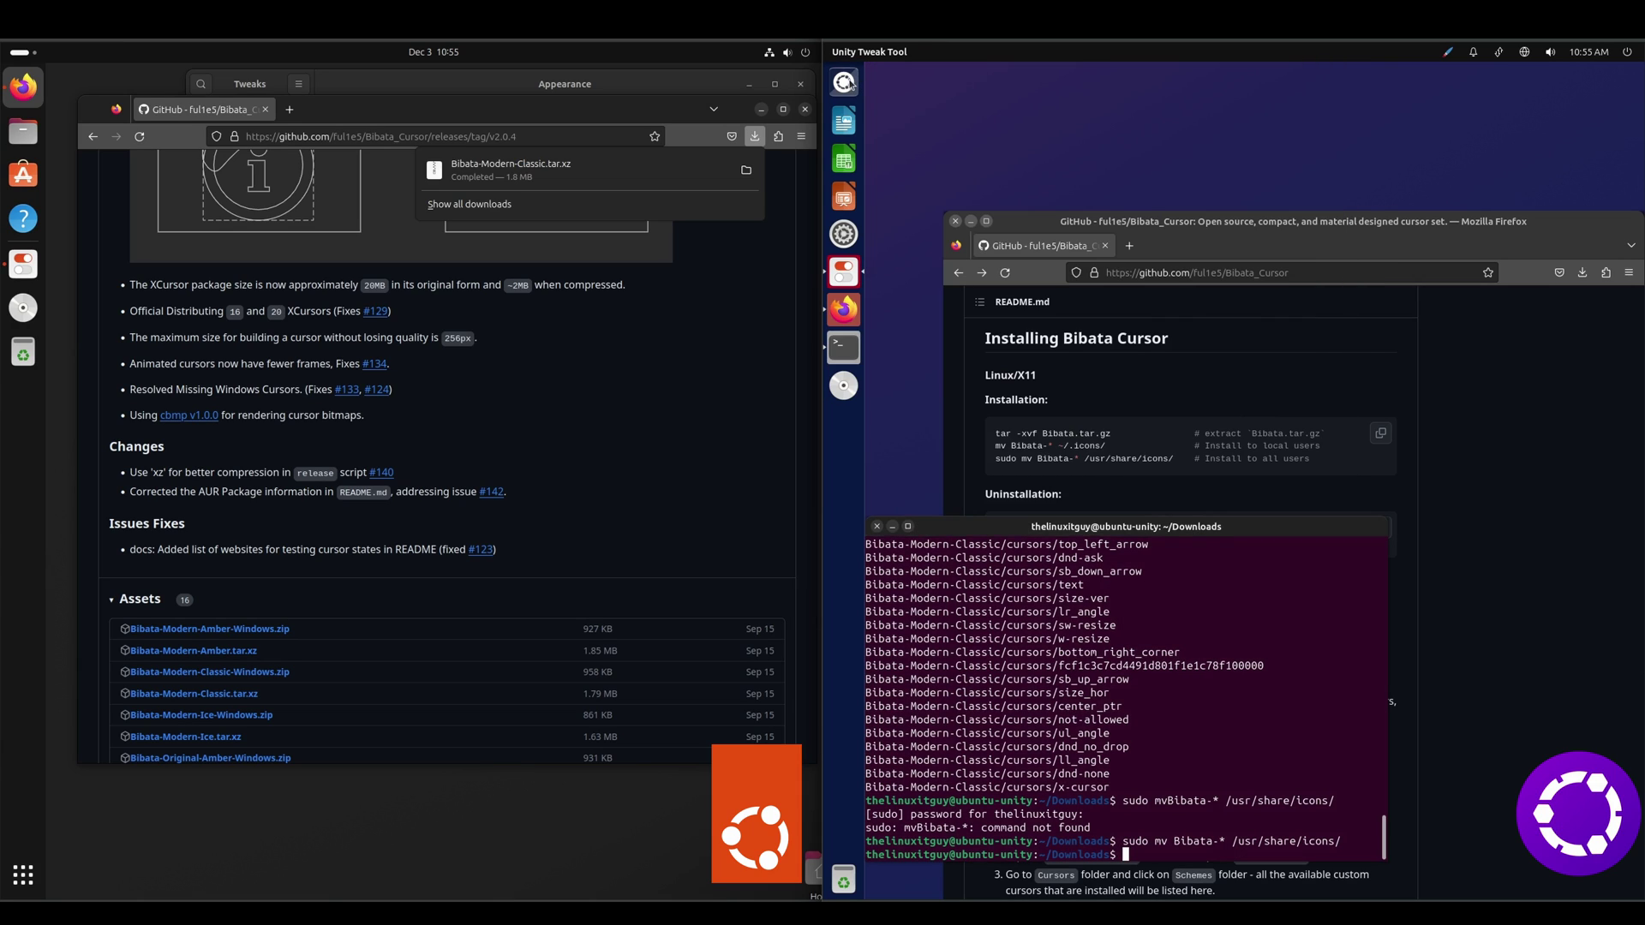
{"action": "left_click", "coordinate": [847, 83]}
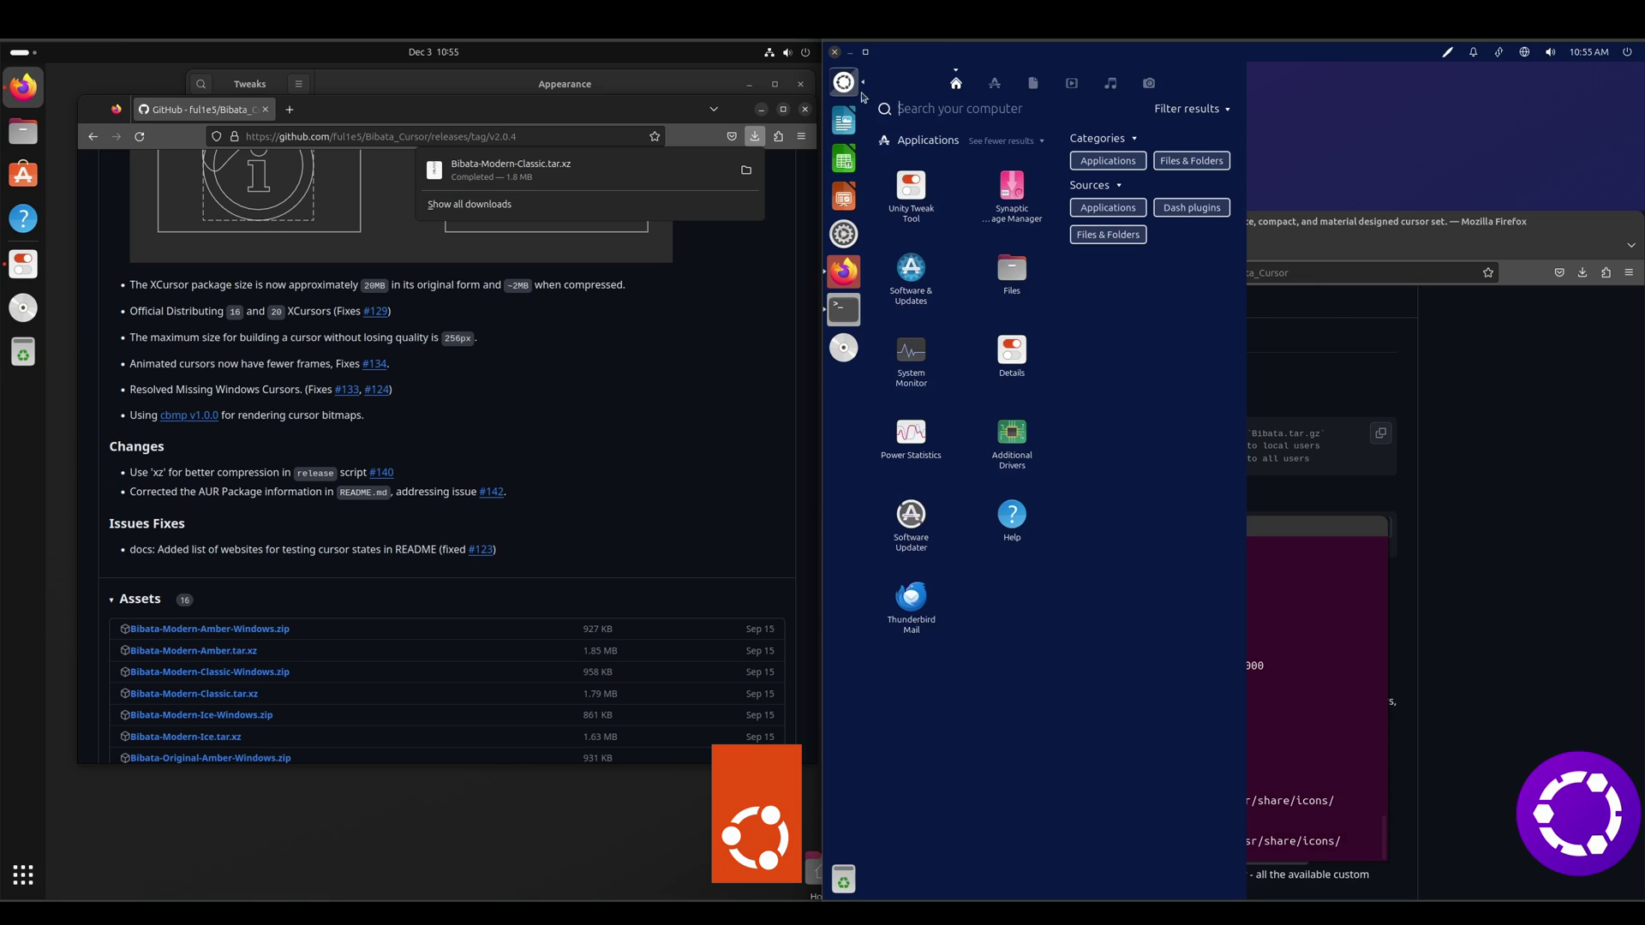
{"action": "left_click", "coordinate": [920, 196]}
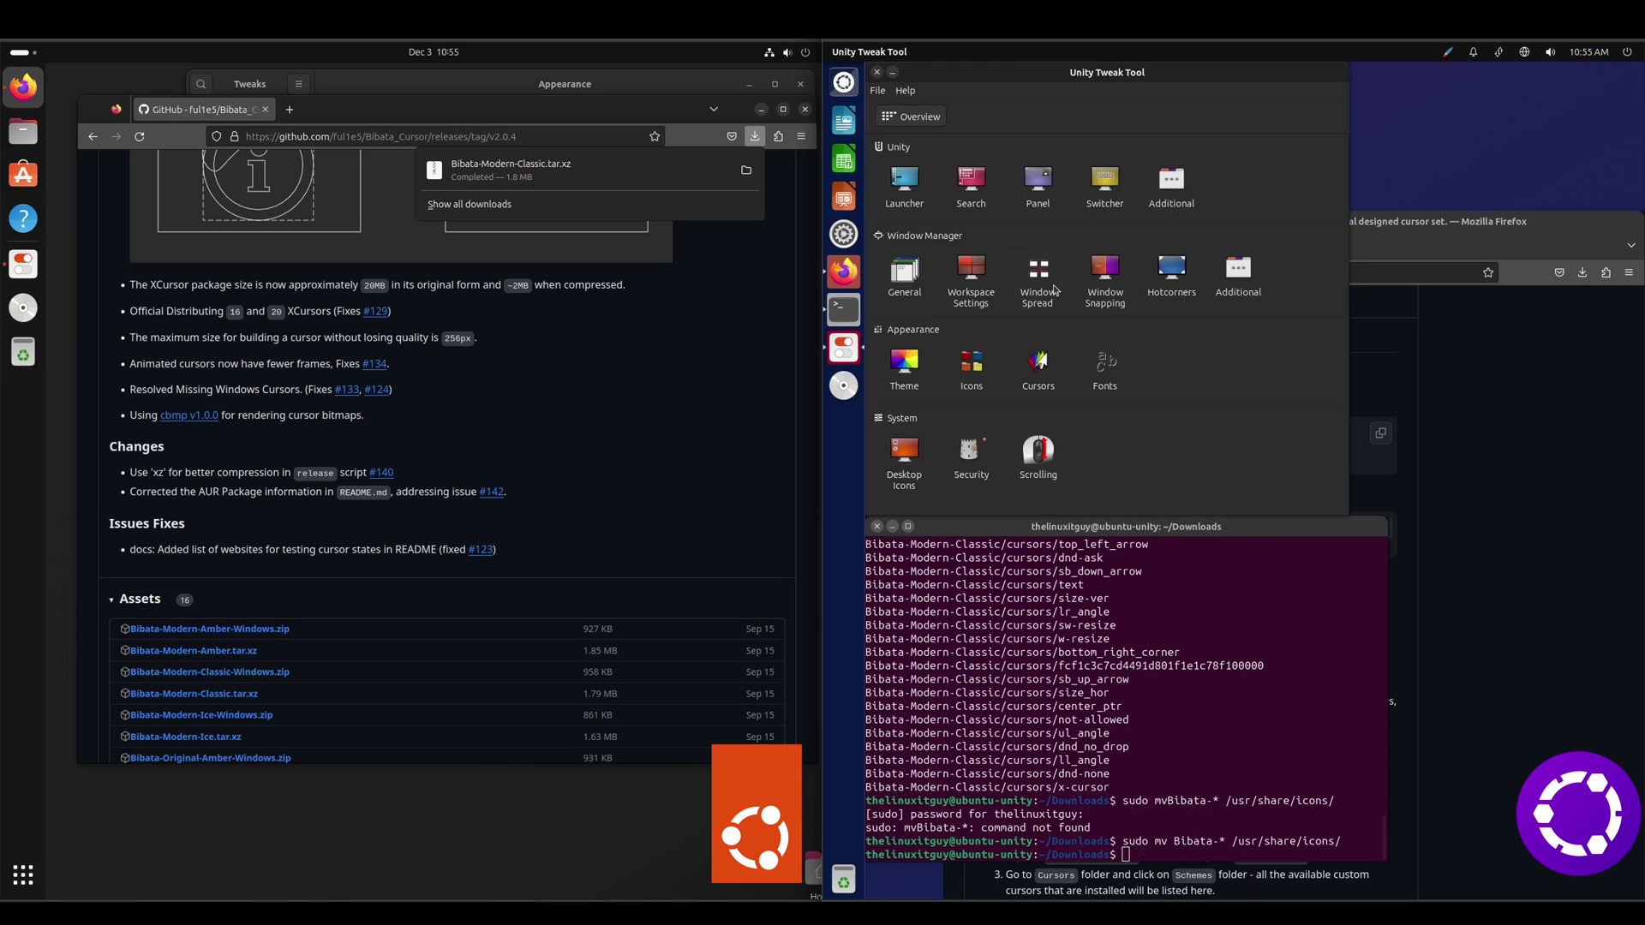
Step: Apply the Bibata-modern-classic cursor theme in Unity Tweak Tool and close the tool
{"action": "left_click", "coordinate": [1038, 361]}
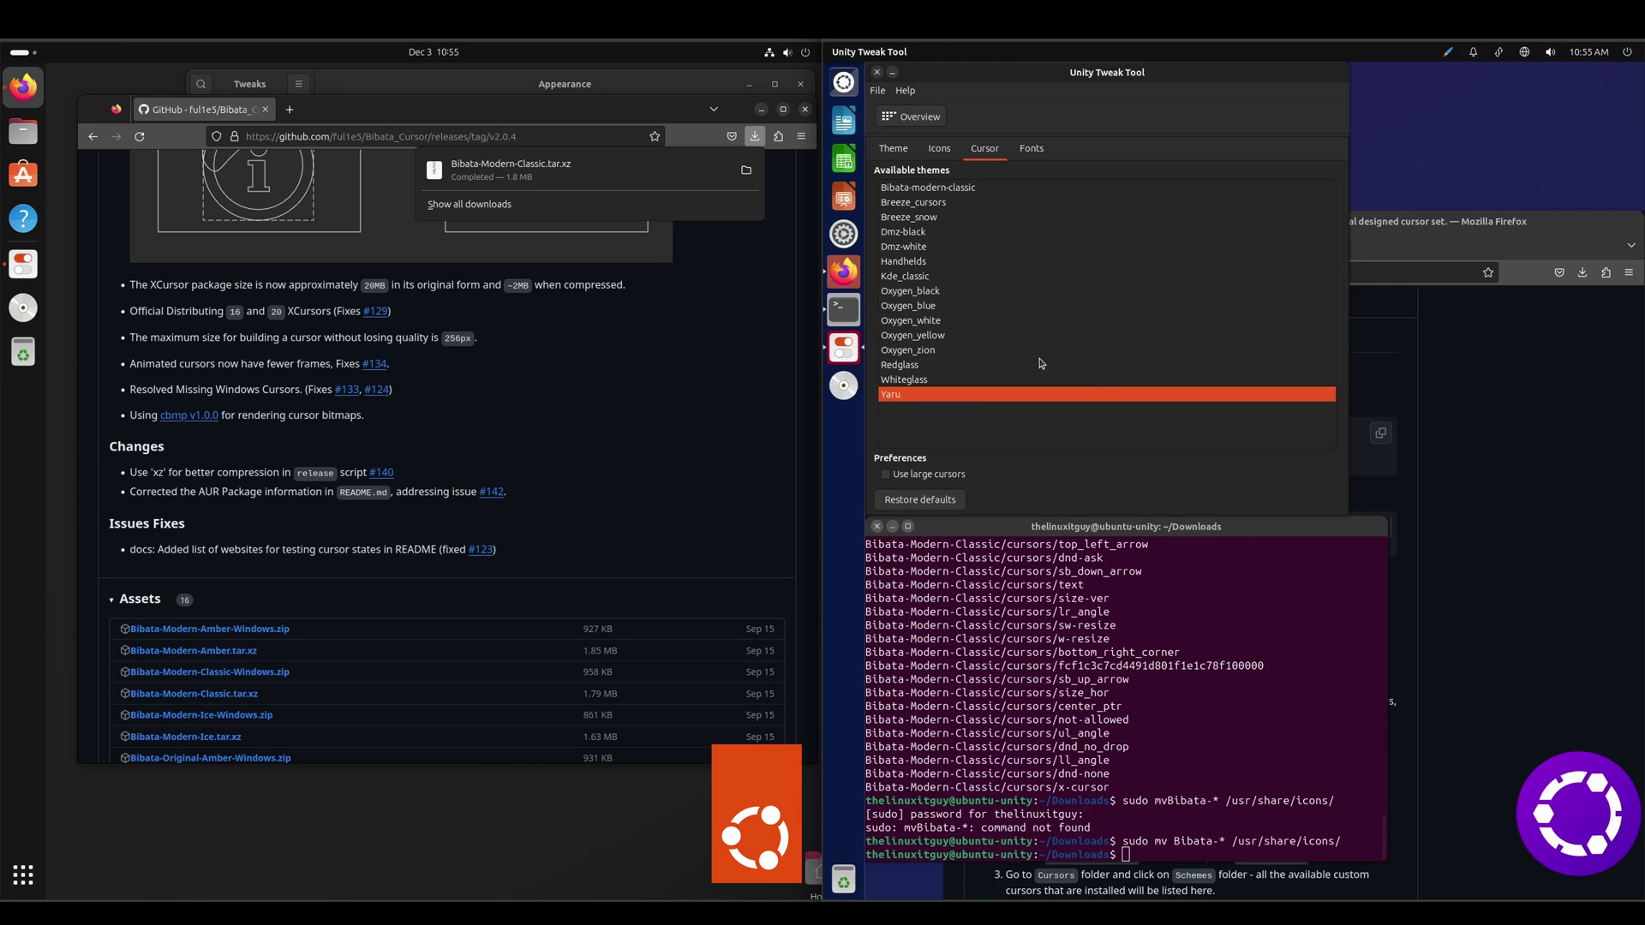
{"action": "left_click", "coordinate": [922, 193]}
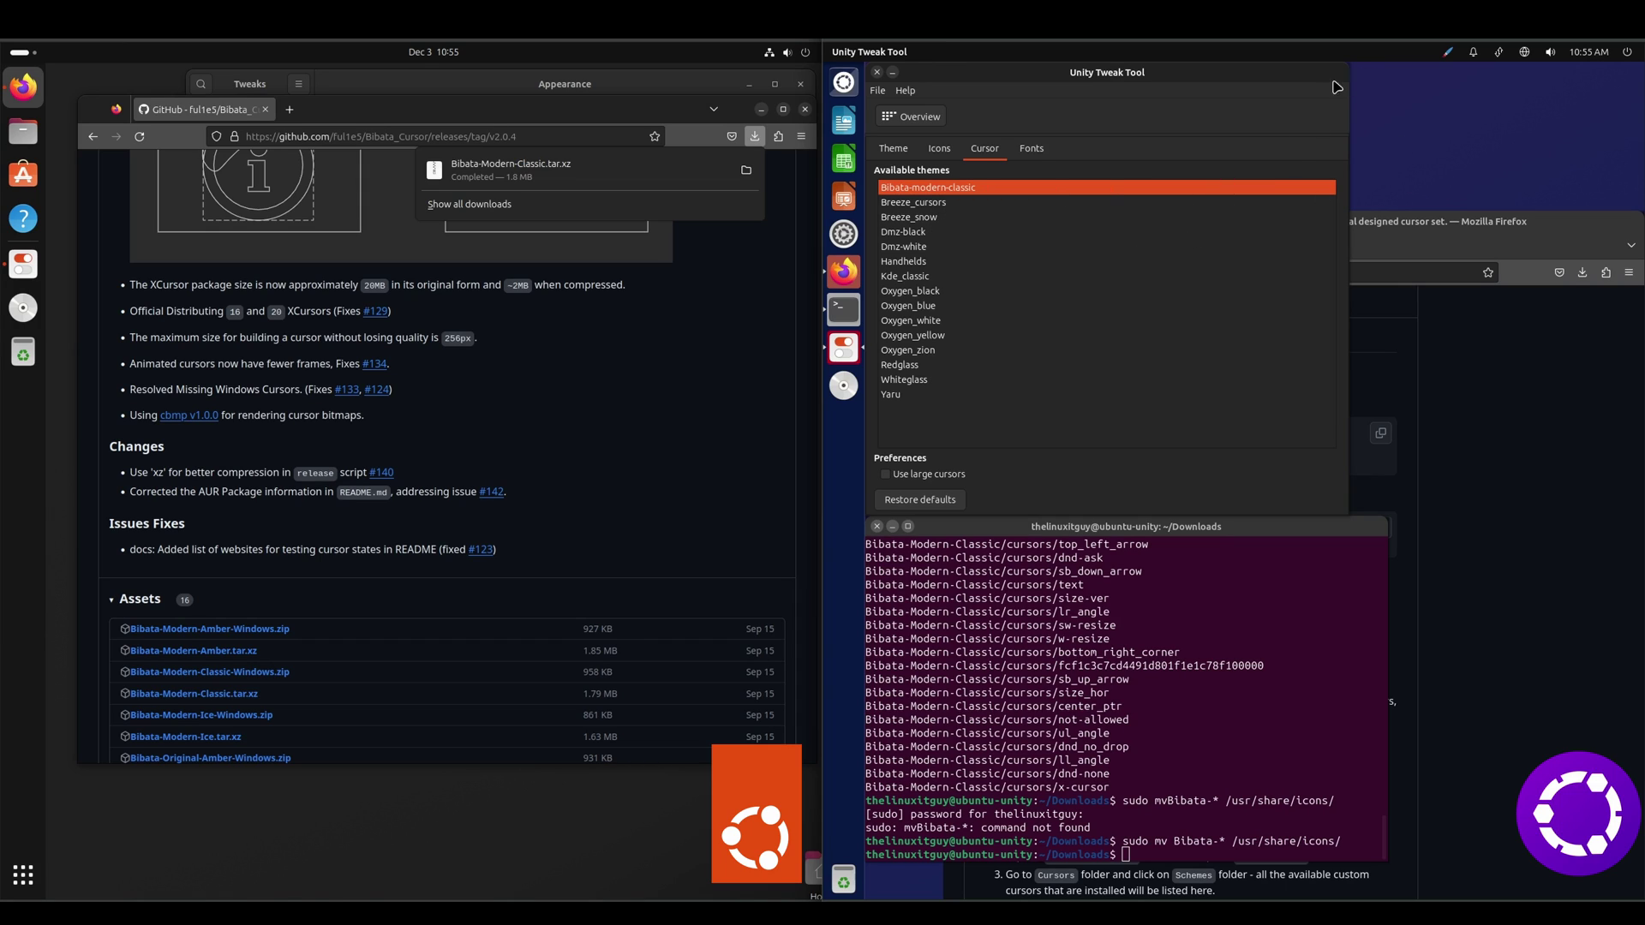
{"action": "left_click", "coordinate": [876, 72]}
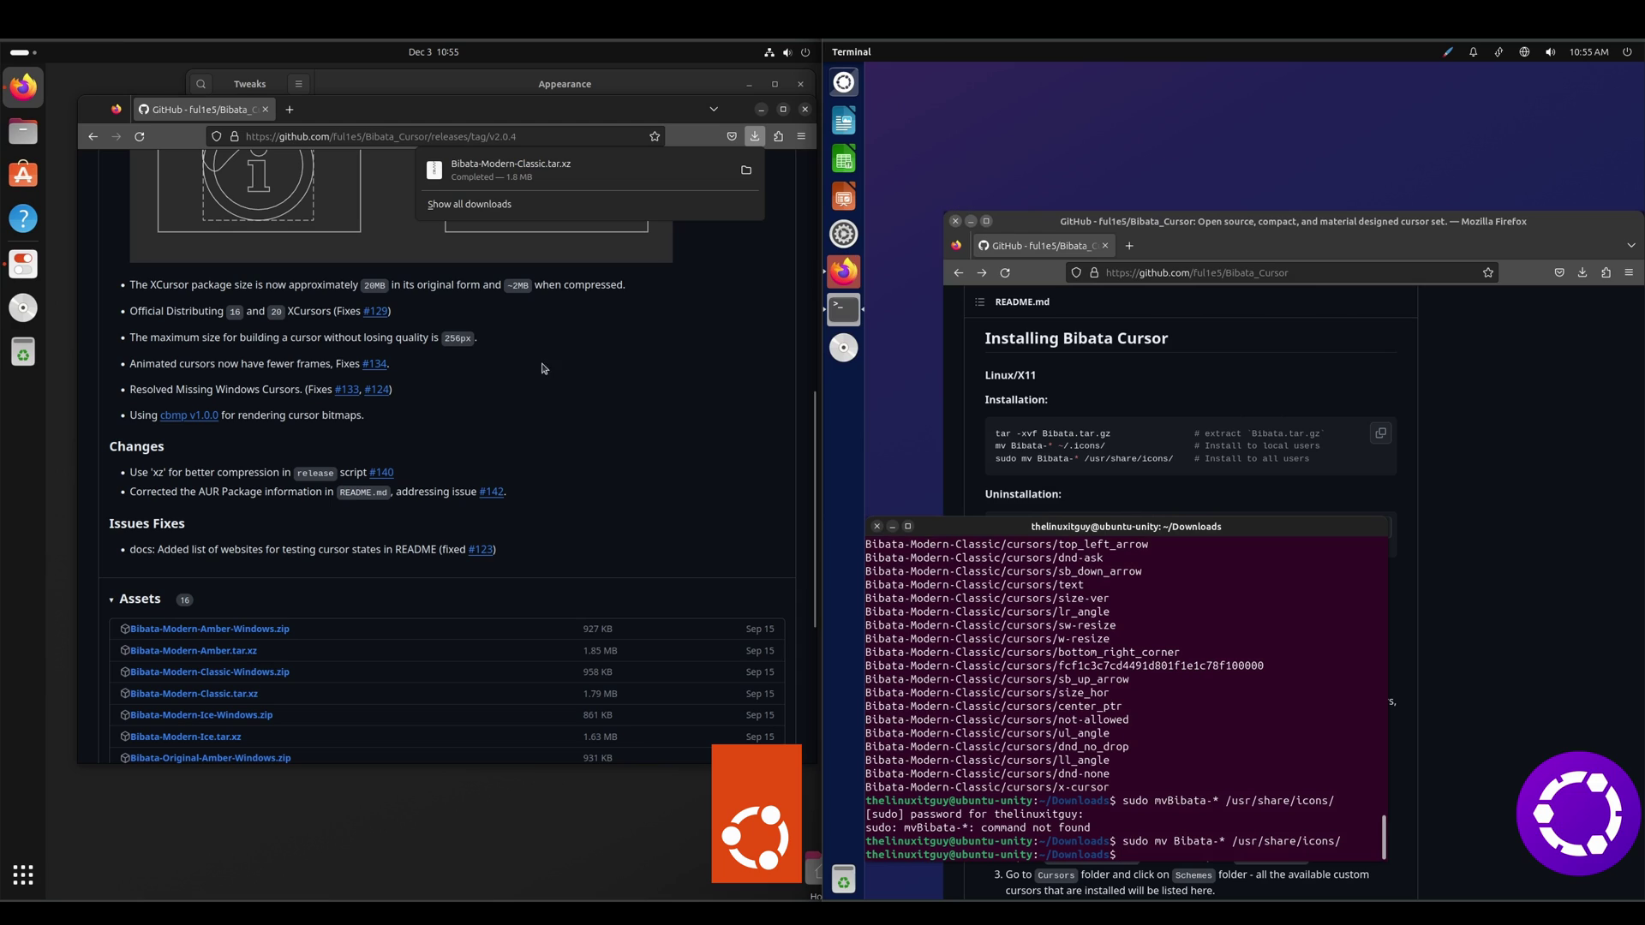
Step: Close the Firefox and Tweaks windows on Ubuntu 23.10
{"action": "left_click", "coordinate": [805, 109]}
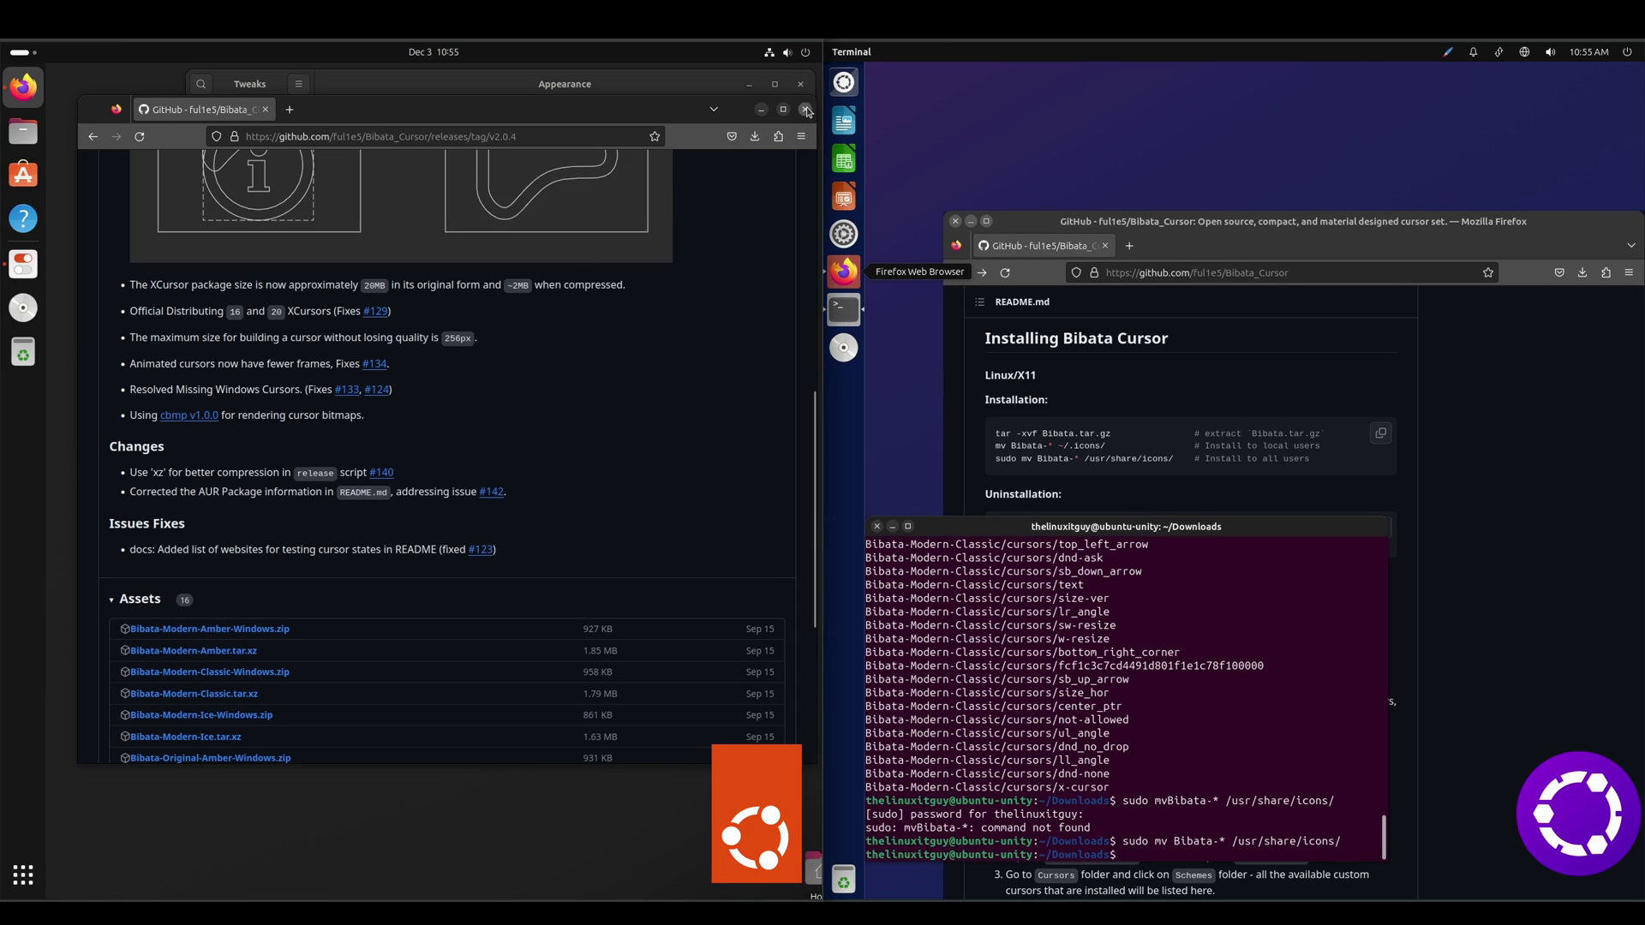
{"action": "left_click", "coordinate": [806, 110]}
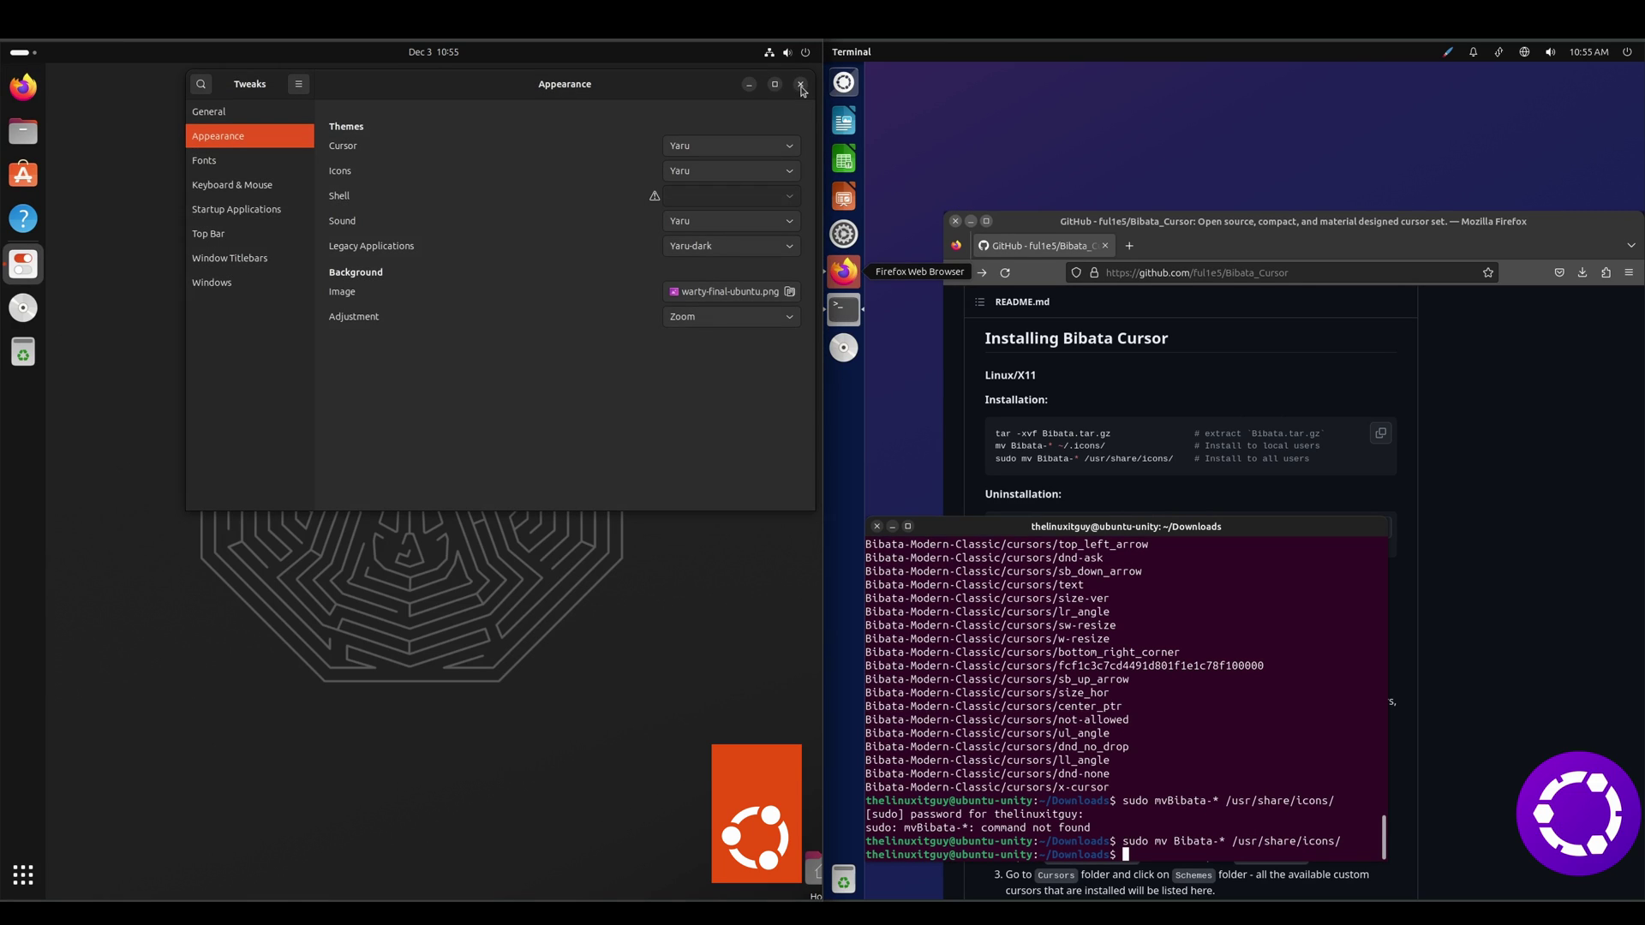
{"action": "key", "text": "alt+F4"}
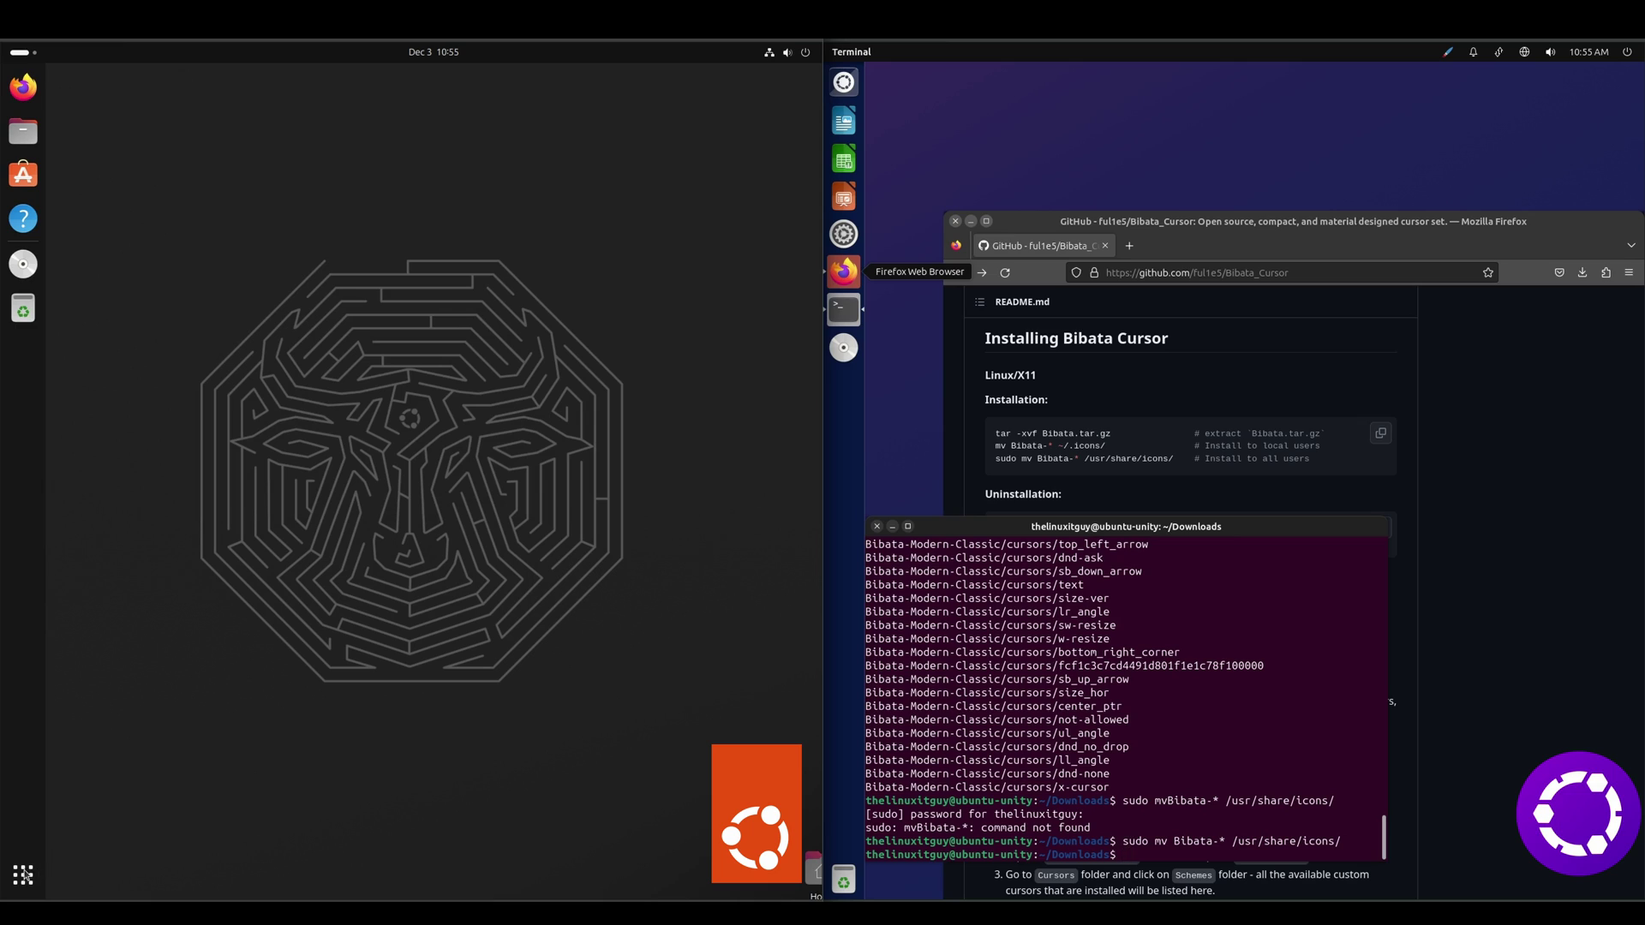
{"action": "key", "text": "super+a"}
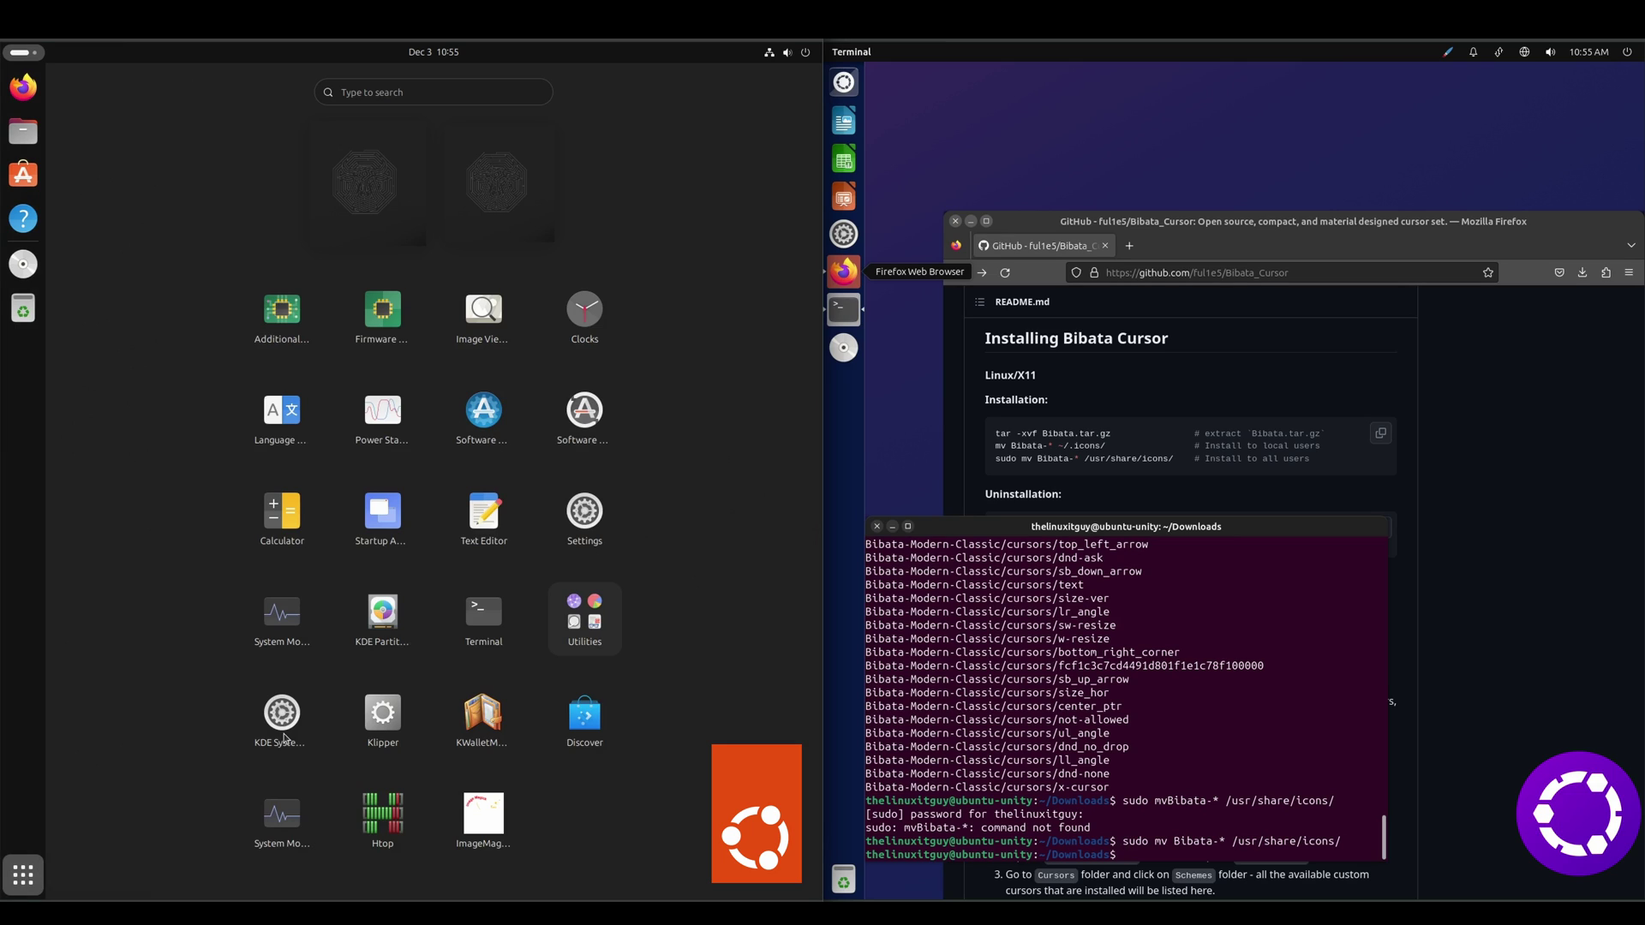
{"action": "type", "text": "term"}
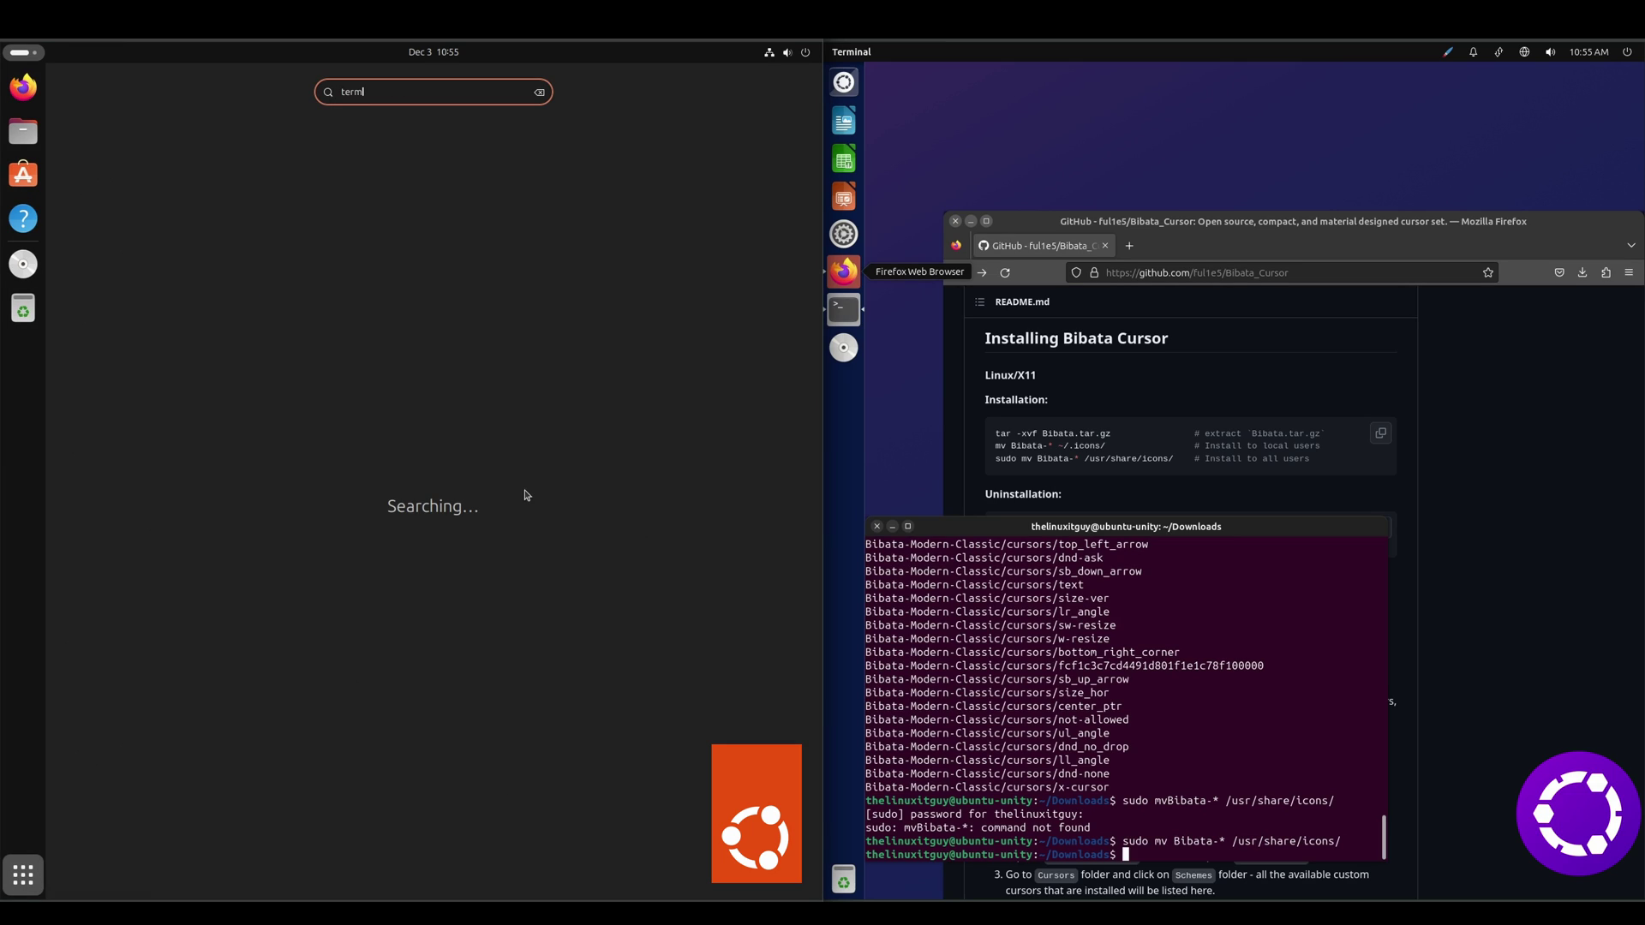
{"action": "key", "text": "Escape"}
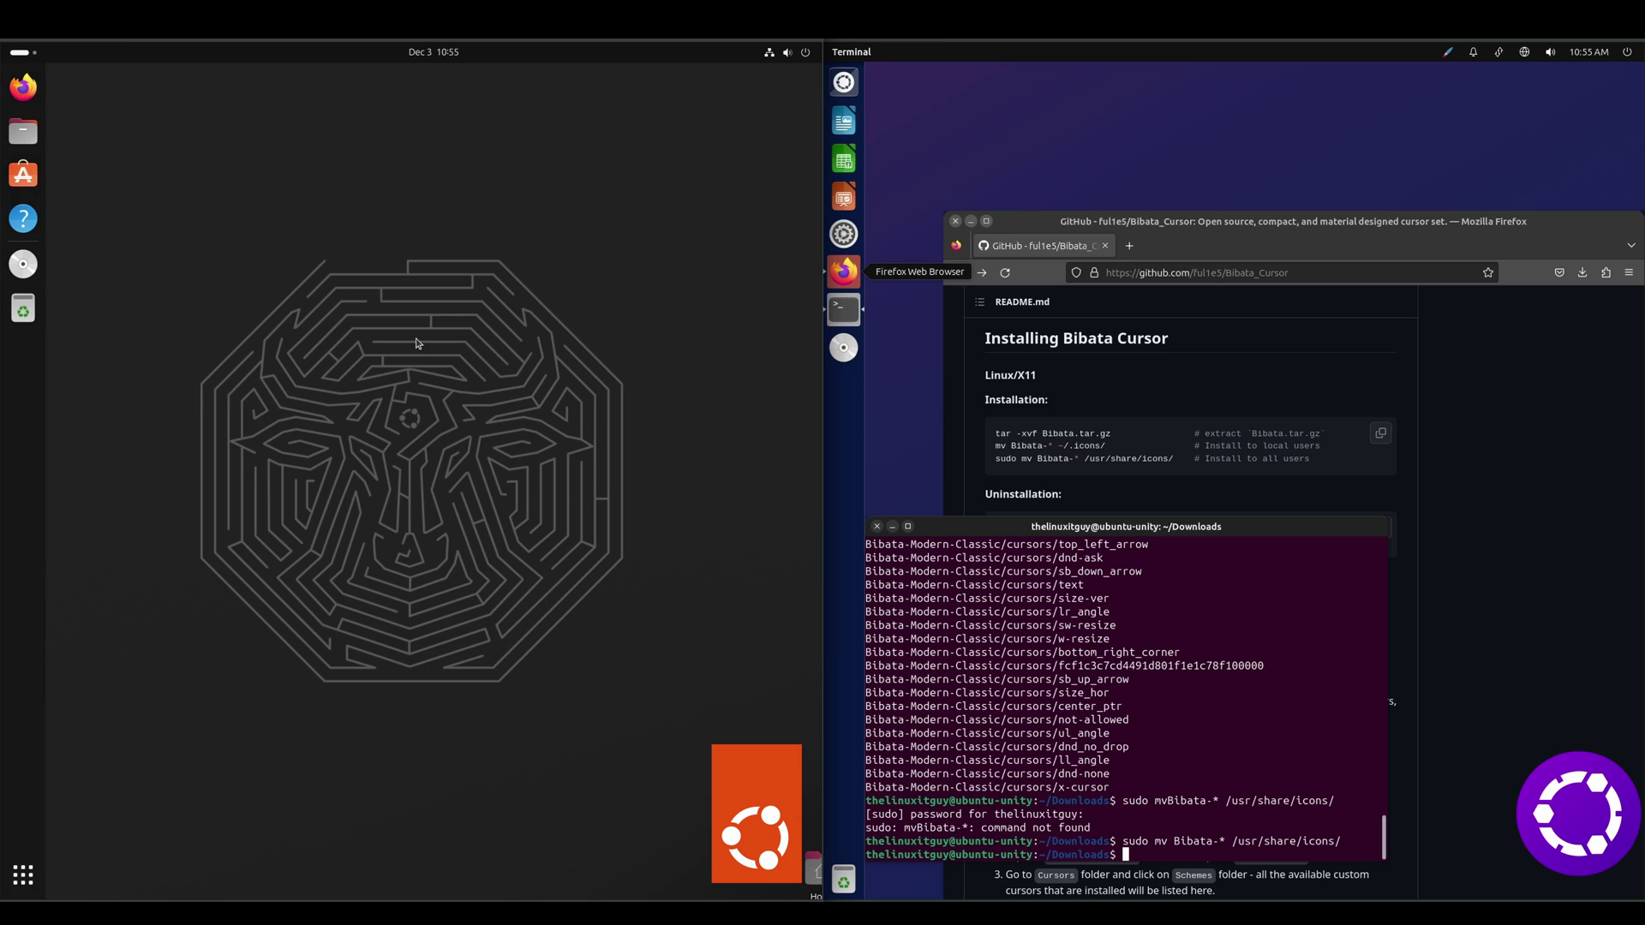
Step: Open a terminal on Ubuntu 23.10, change to the Downloads folder and list its files
{"action": "key", "text": "ctrl+alt+t"}
{"action": "type", "text": "ls"}
{"action": "key", "text": "Return"}
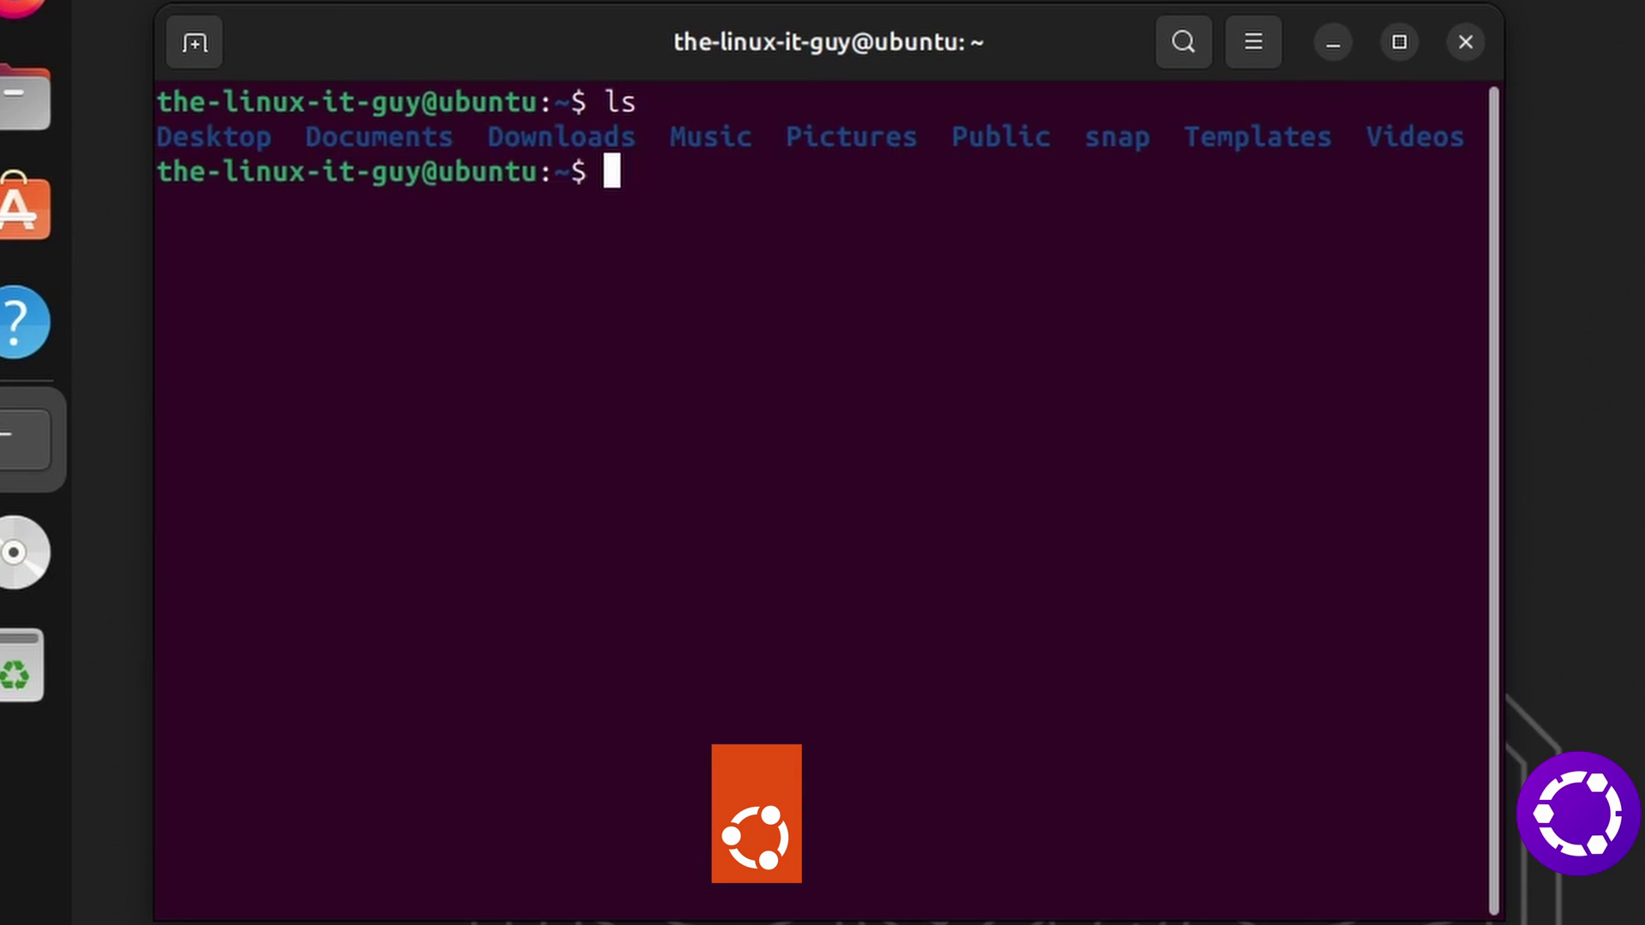
{"action": "type", "text": "cd Downloads/"}
{"action": "key", "text": "Return"}
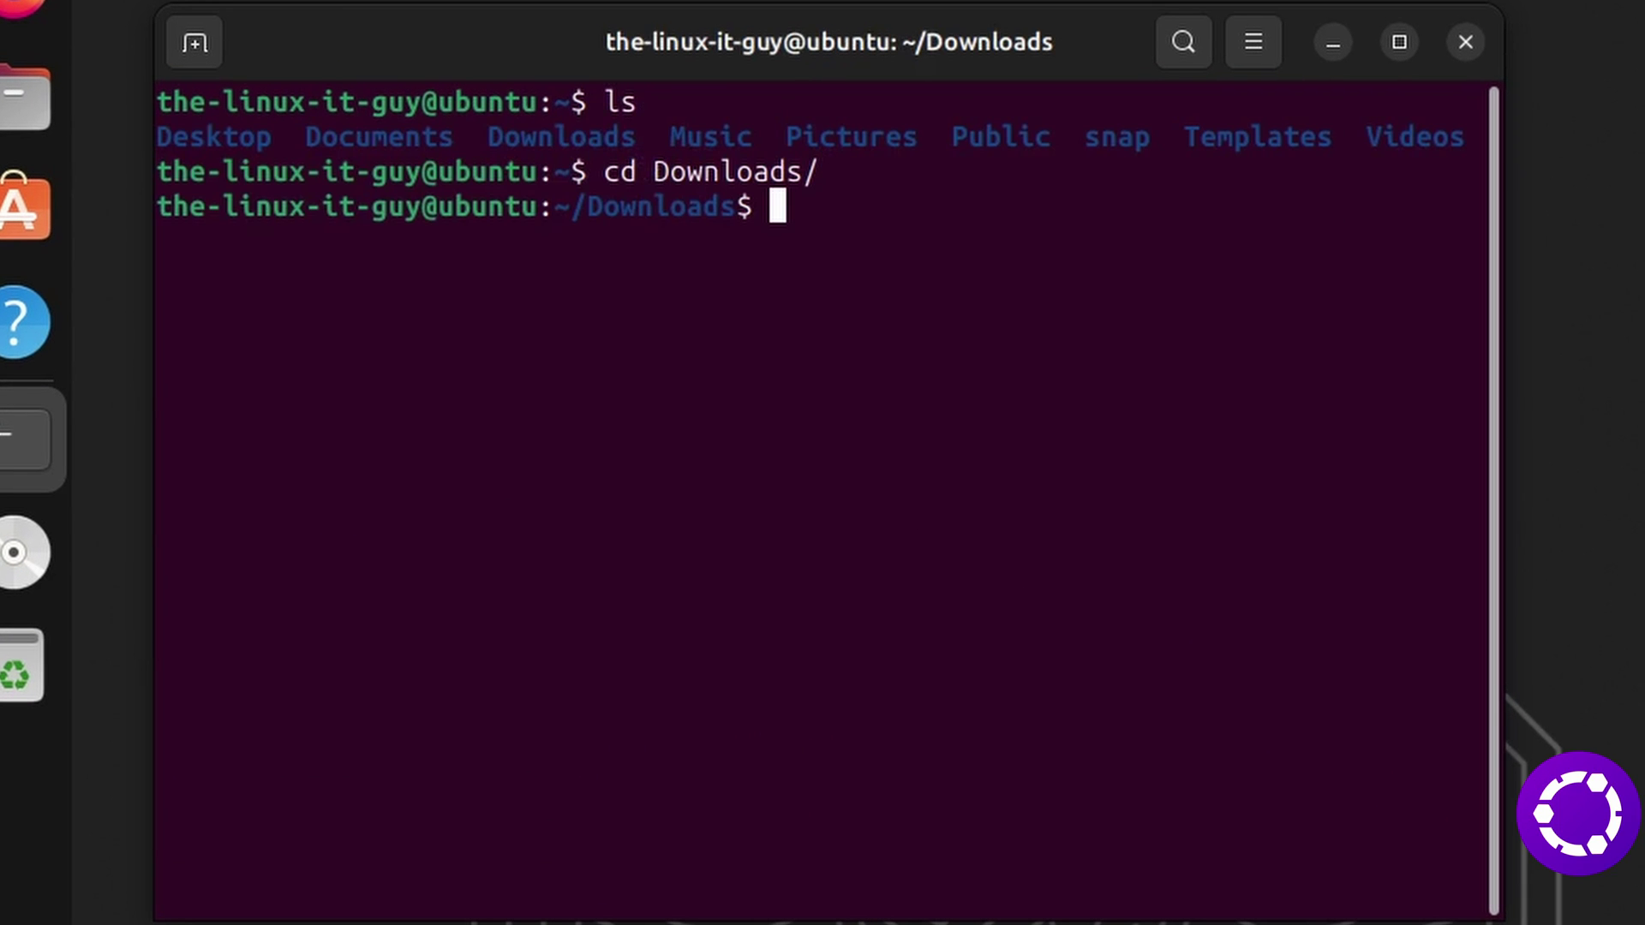
{"action": "type", "text": "ls"}
{"action": "key", "text": "Return"}
Step: Extract Bibata-Modern-Classic.tar.xz with tar -xvf in the Ubuntu 23.10 terminal
{"action": "type", "text": "tar"}
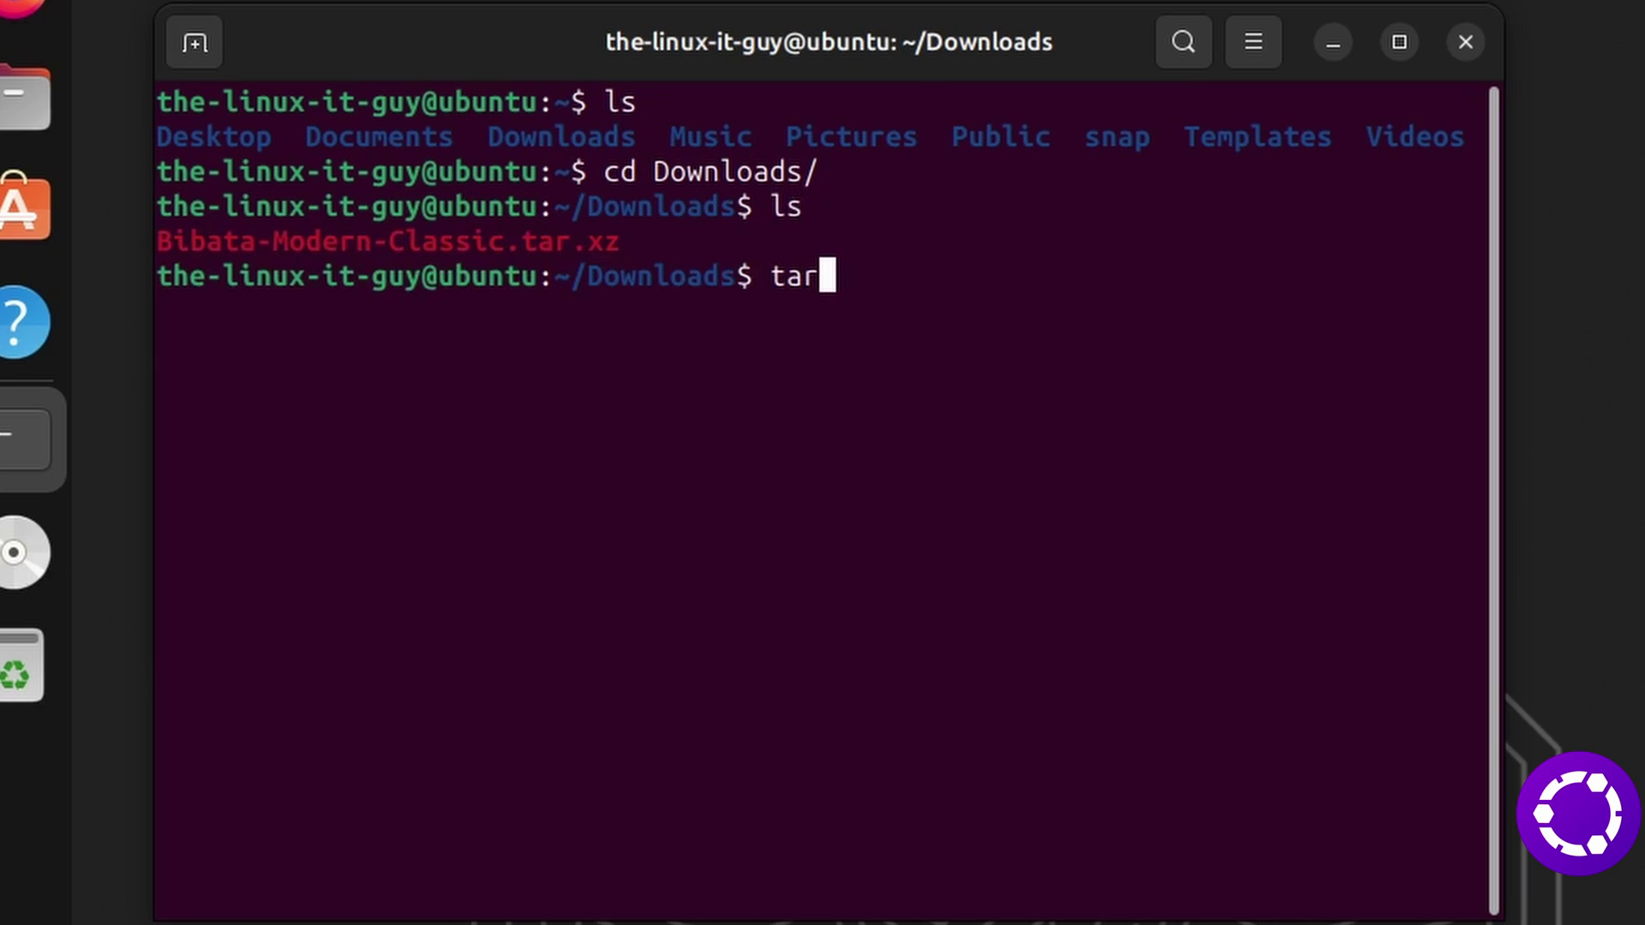
{"action": "type", "text": " -xvf"}
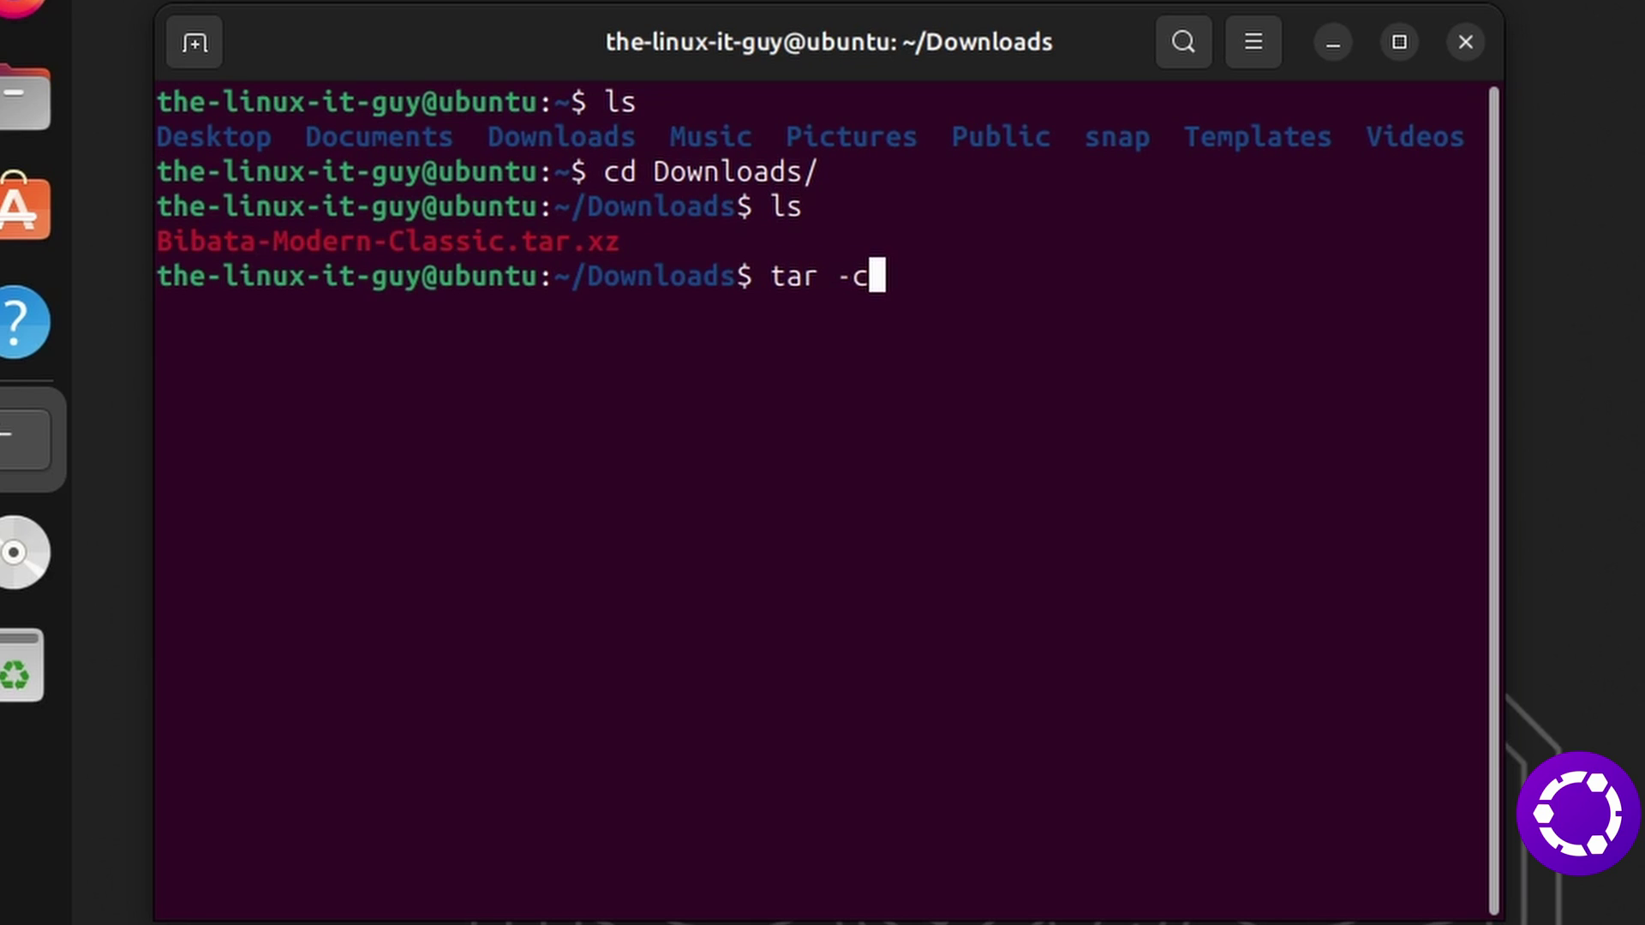
{"action": "type", "text": " Bibata"}
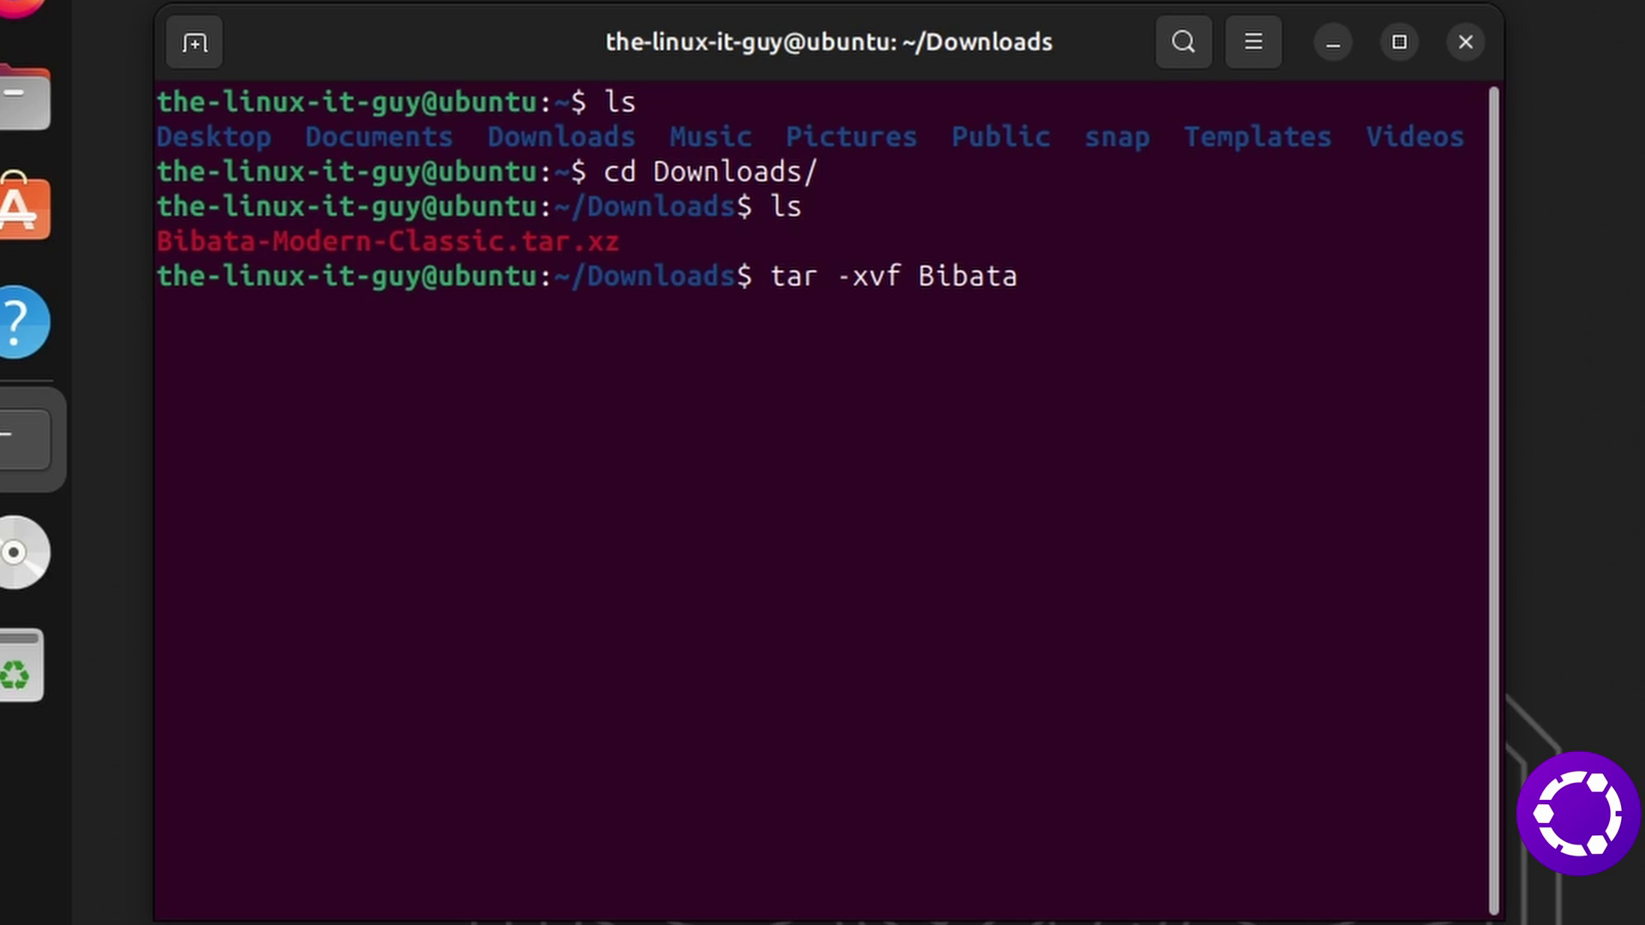
{"action": "key", "text": "Tab"}
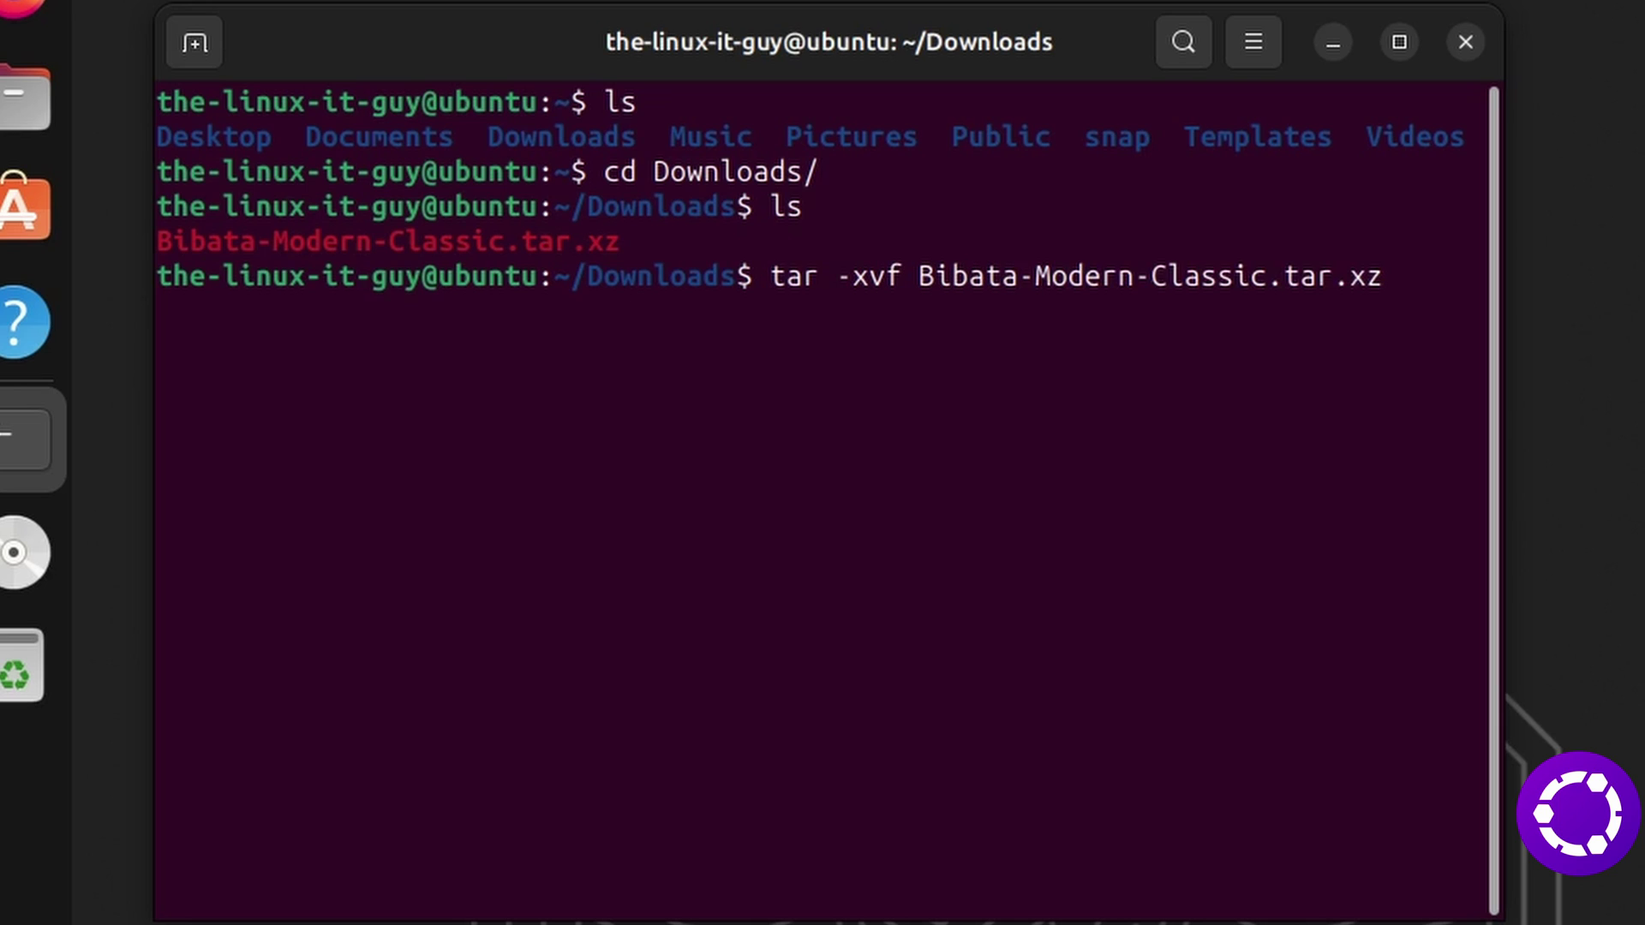
{"action": "key", "text": "Return"}
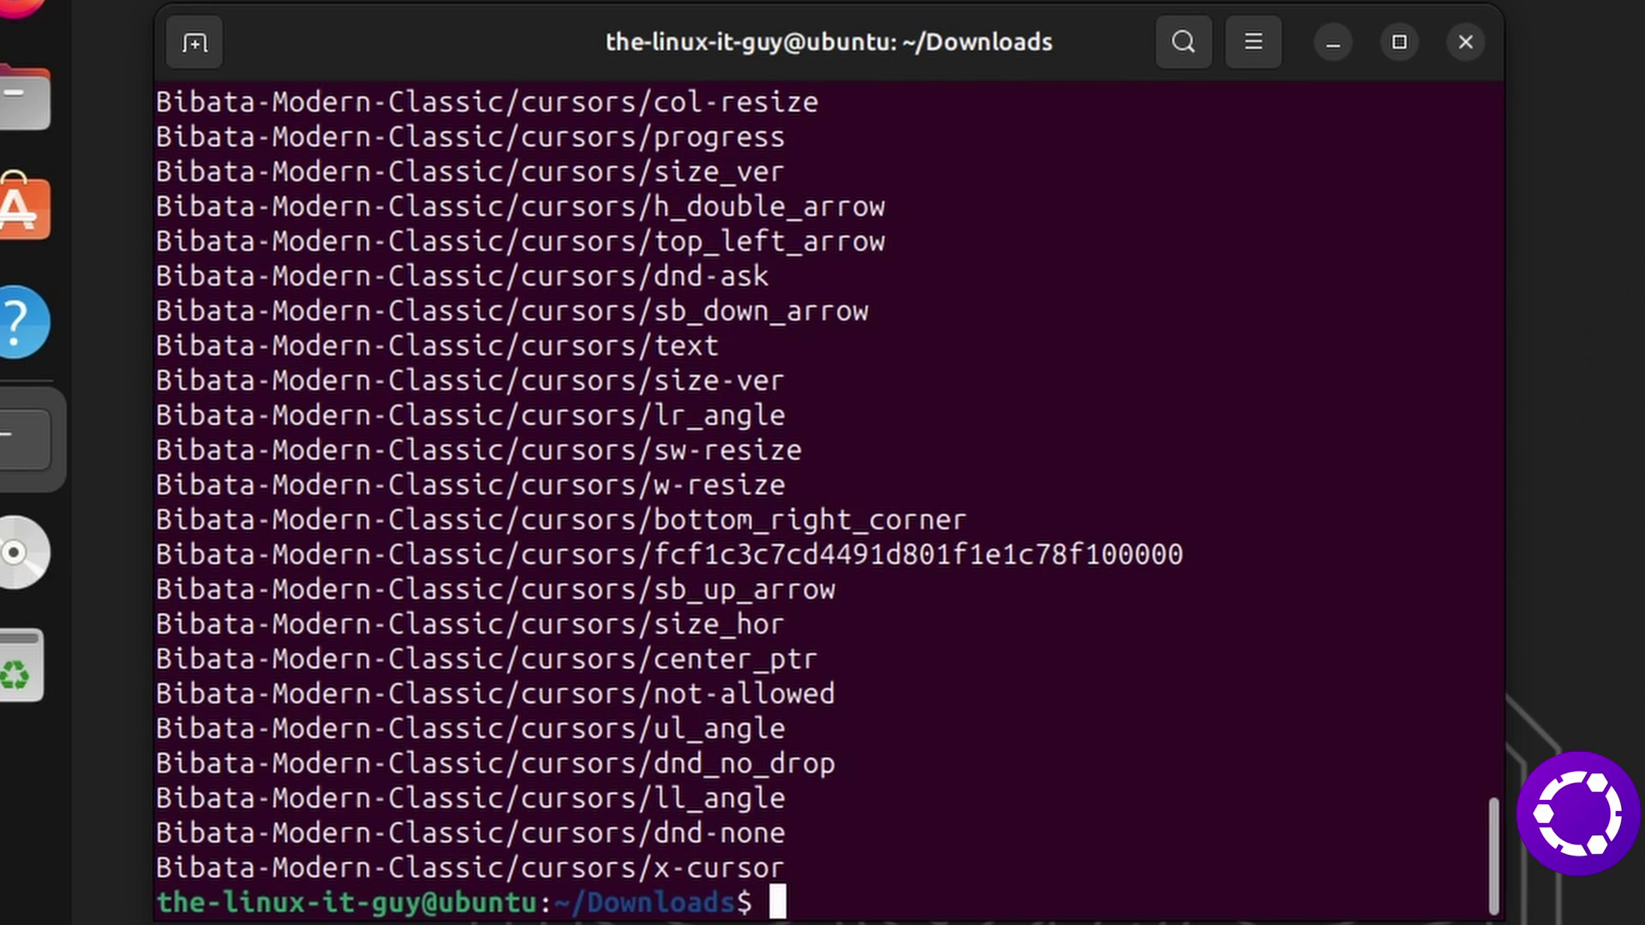
Step: Move everything matching Bibata-* into /usr/share/icons with sudo mv, entering the account password, and list the Downloads folder again
{"action": "type", "text": "sud"}
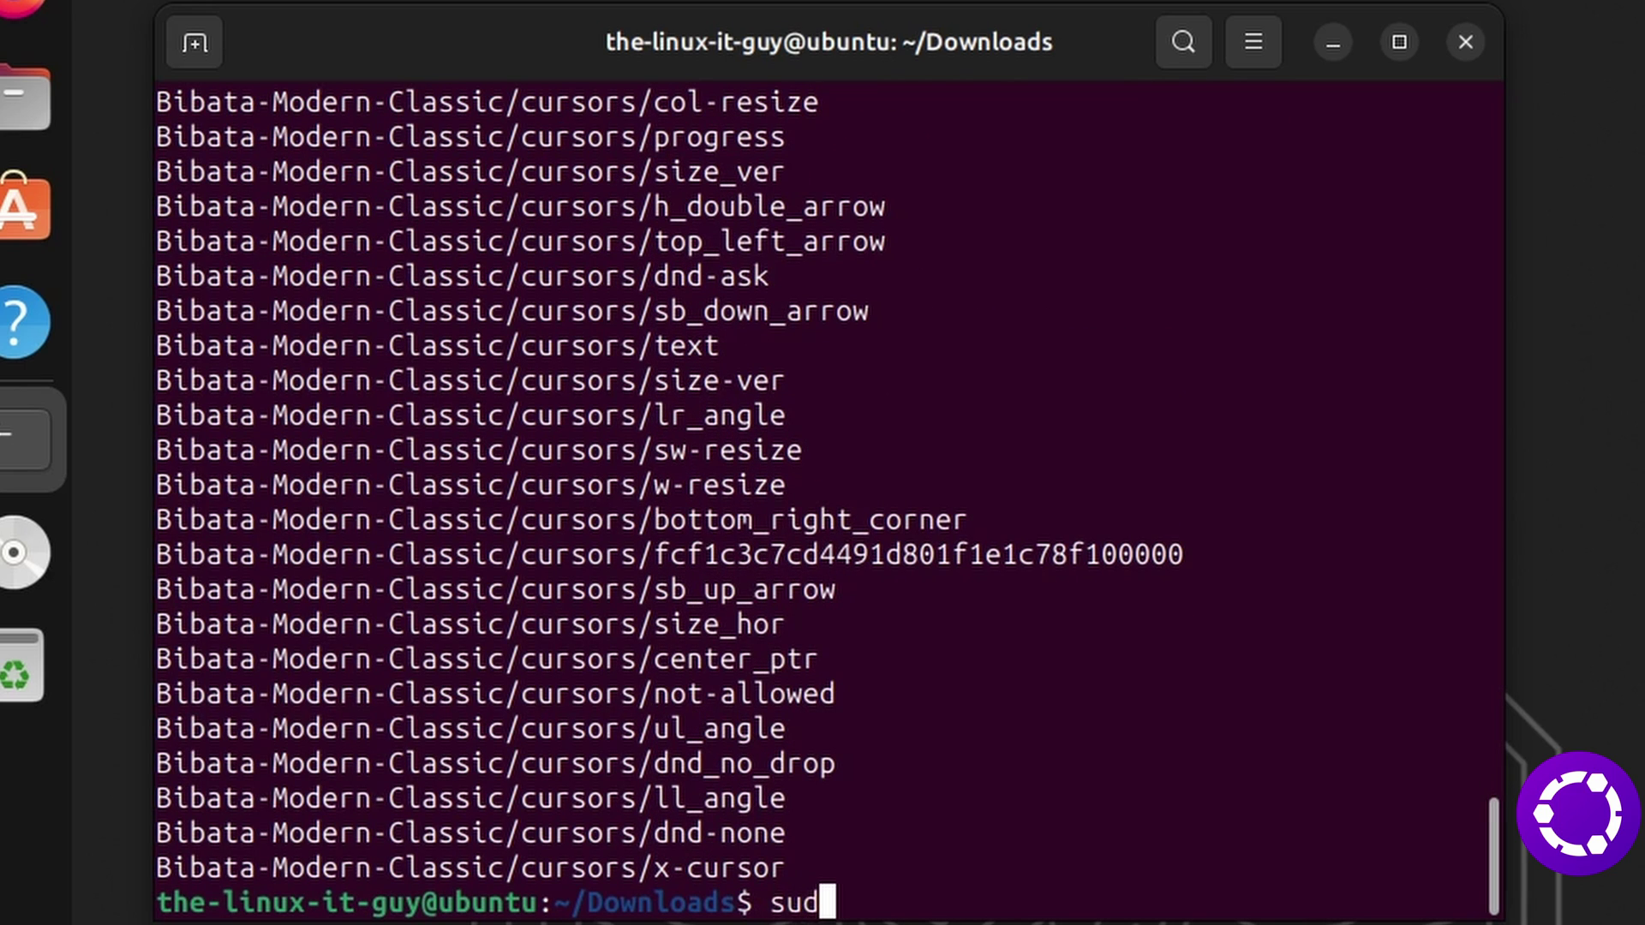
{"action": "type", "text": "o mv Bibata-* /usr/share/icons"}
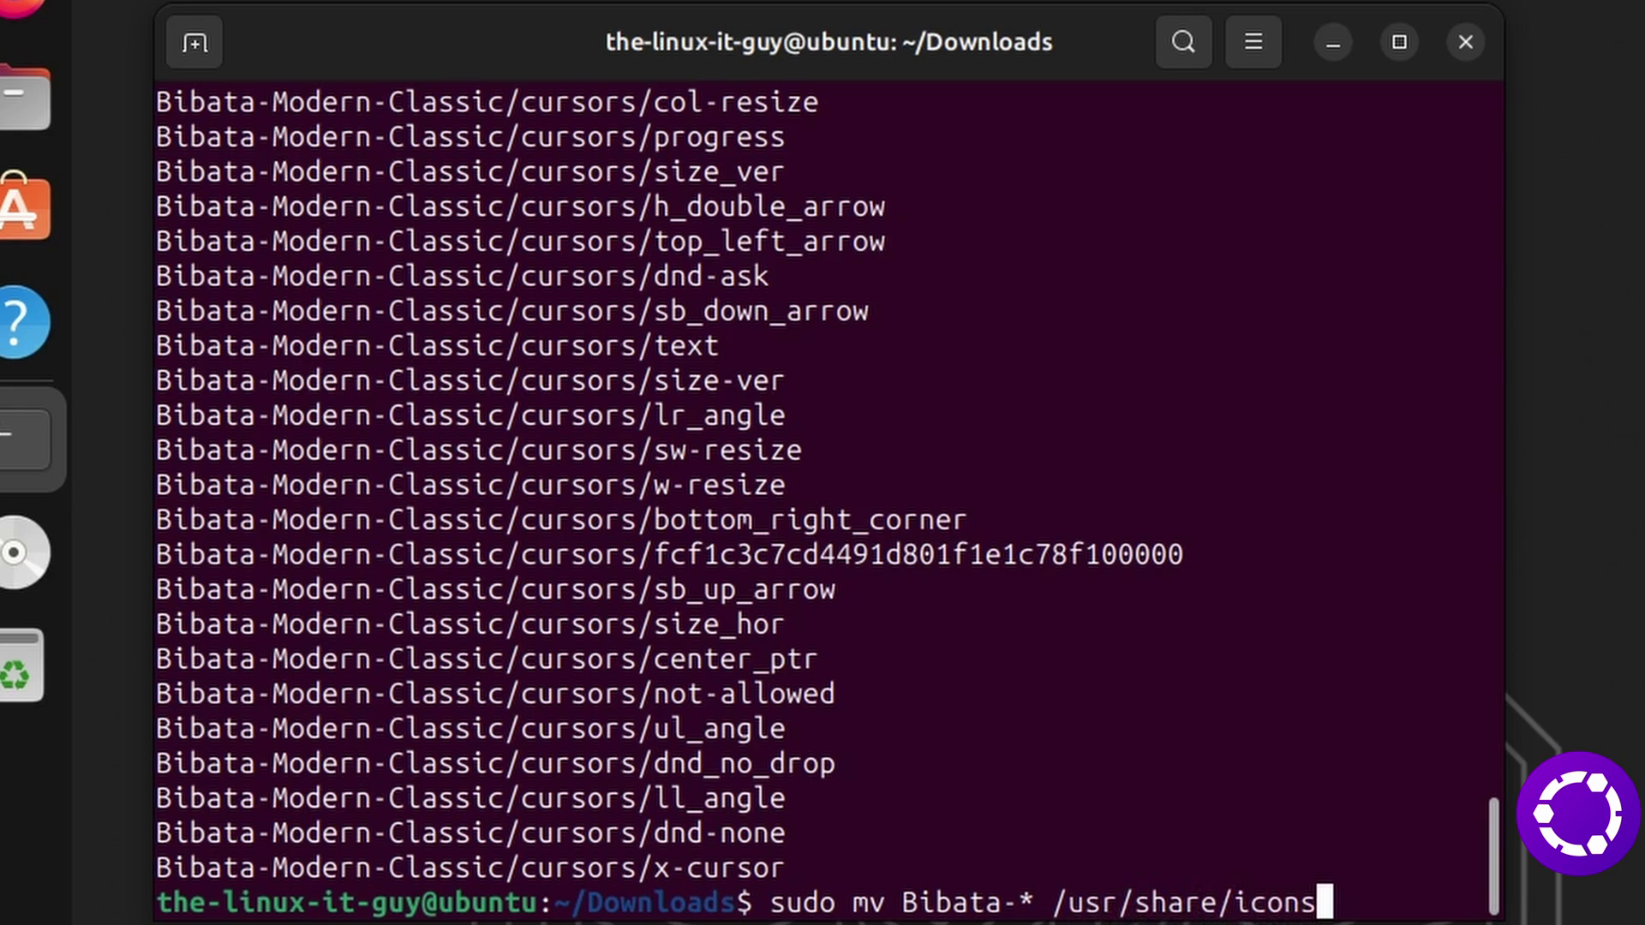
{"action": "key", "text": "Return"}
{"action": "key", "text": "Return"}
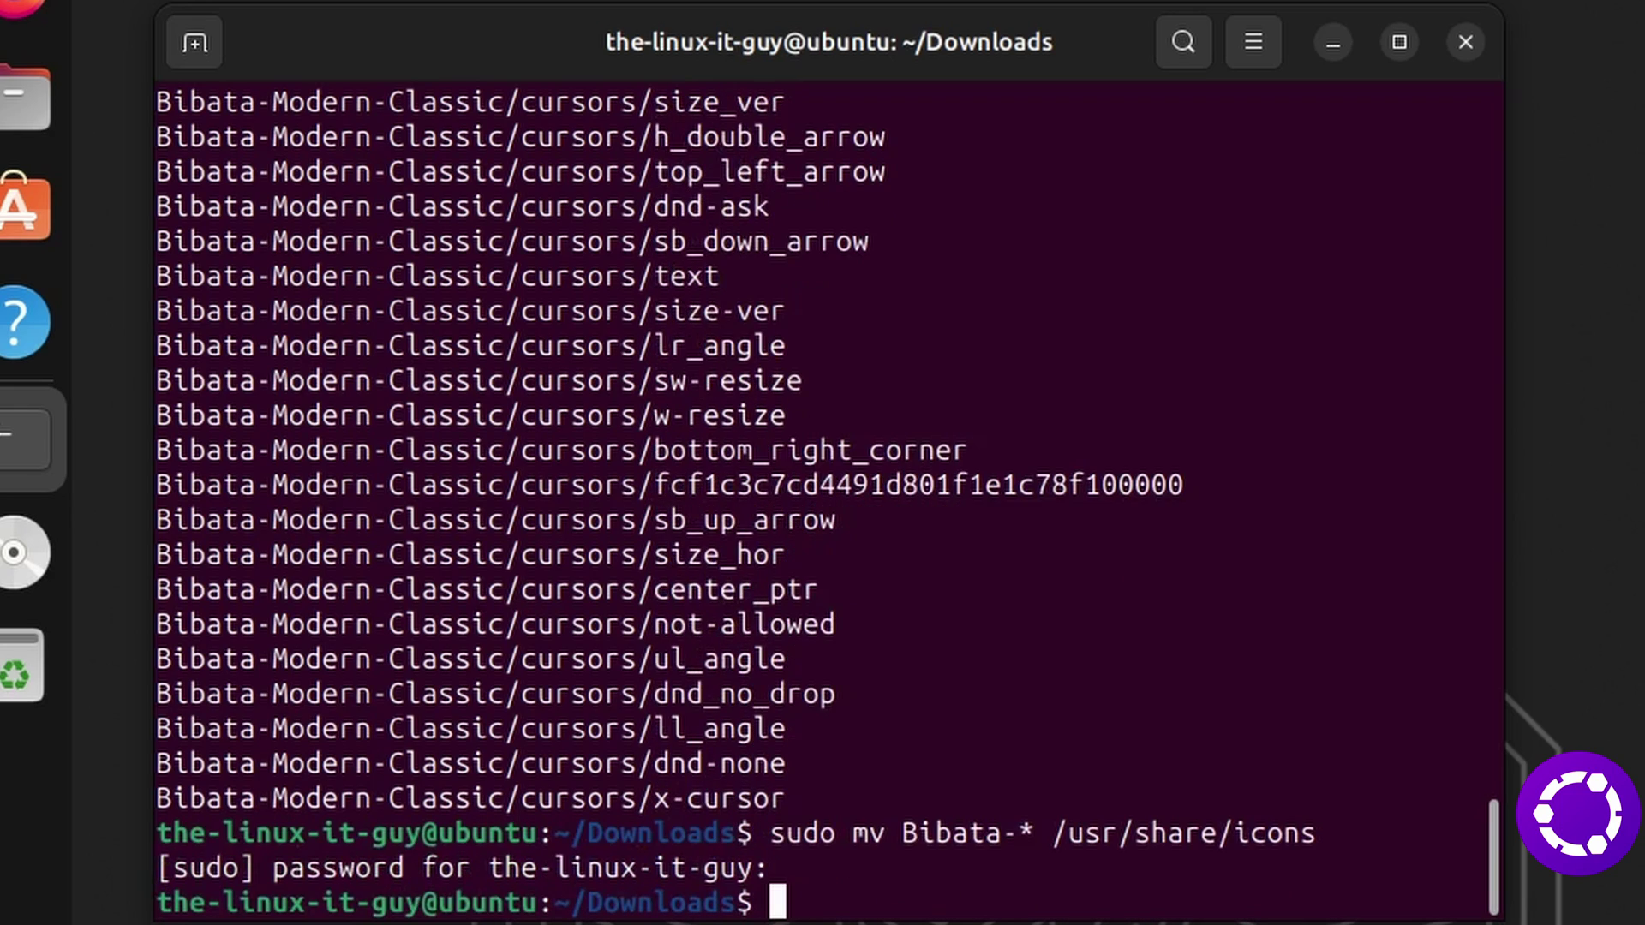
{"action": "type", "text": "ls"}
{"action": "key", "text": "Return"}
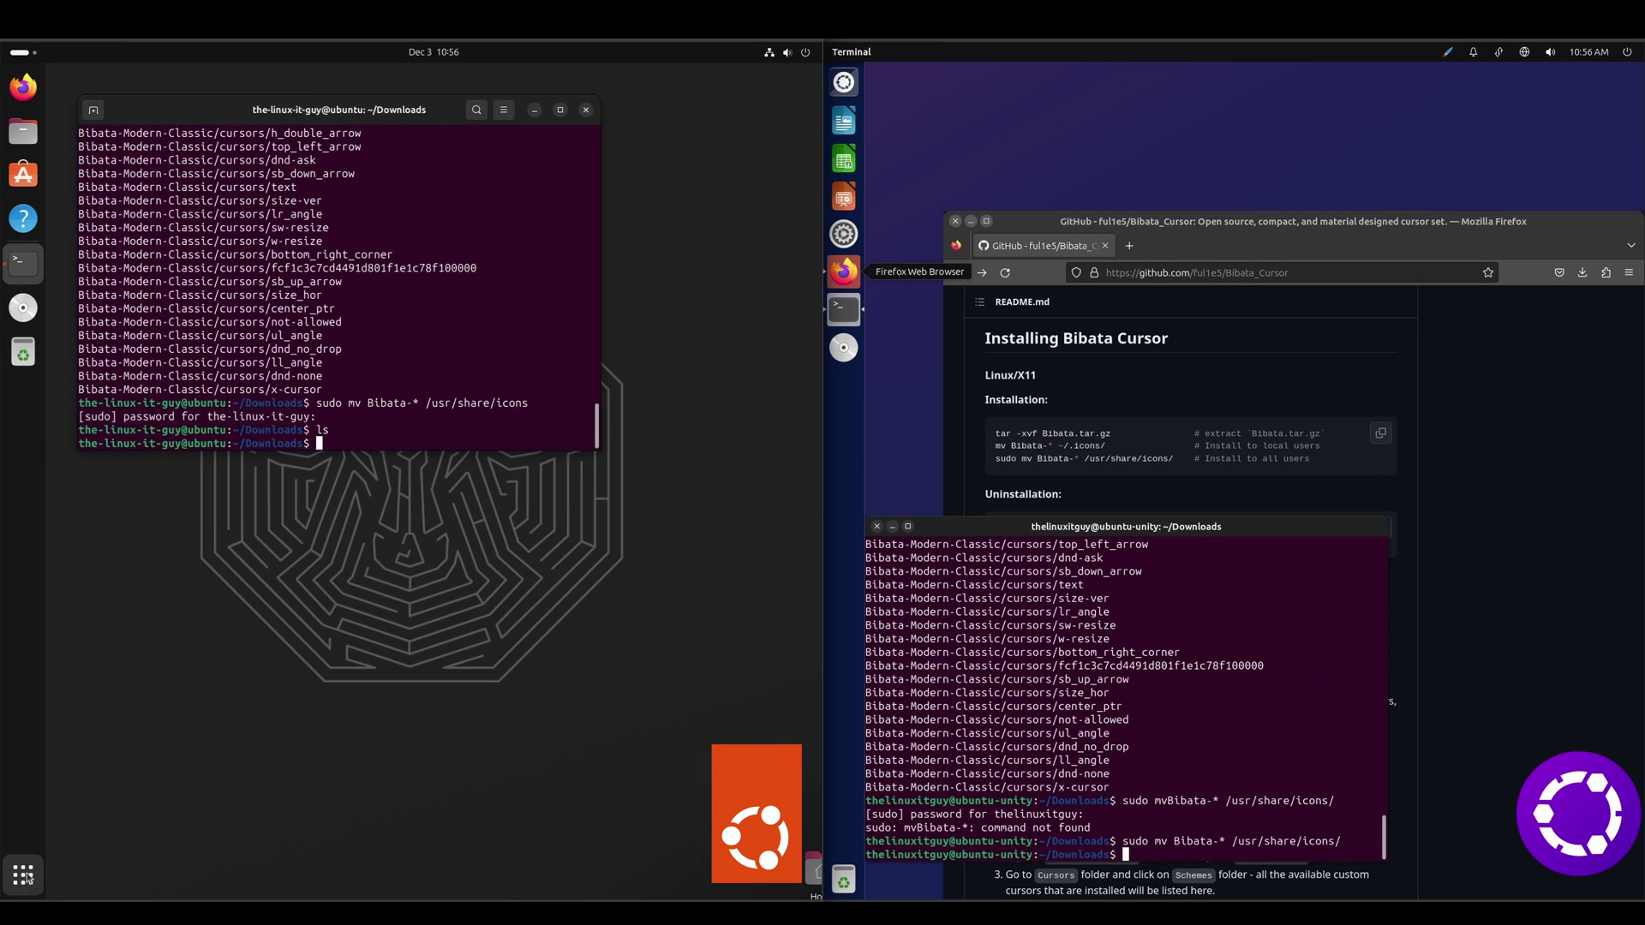
Step: Open Tweaks on Ubuntu 23.10, set the cursor theme to Bibata-Modern-Classic in the appearance settings and close Tweaks
{"action": "key", "text": "super+a"}
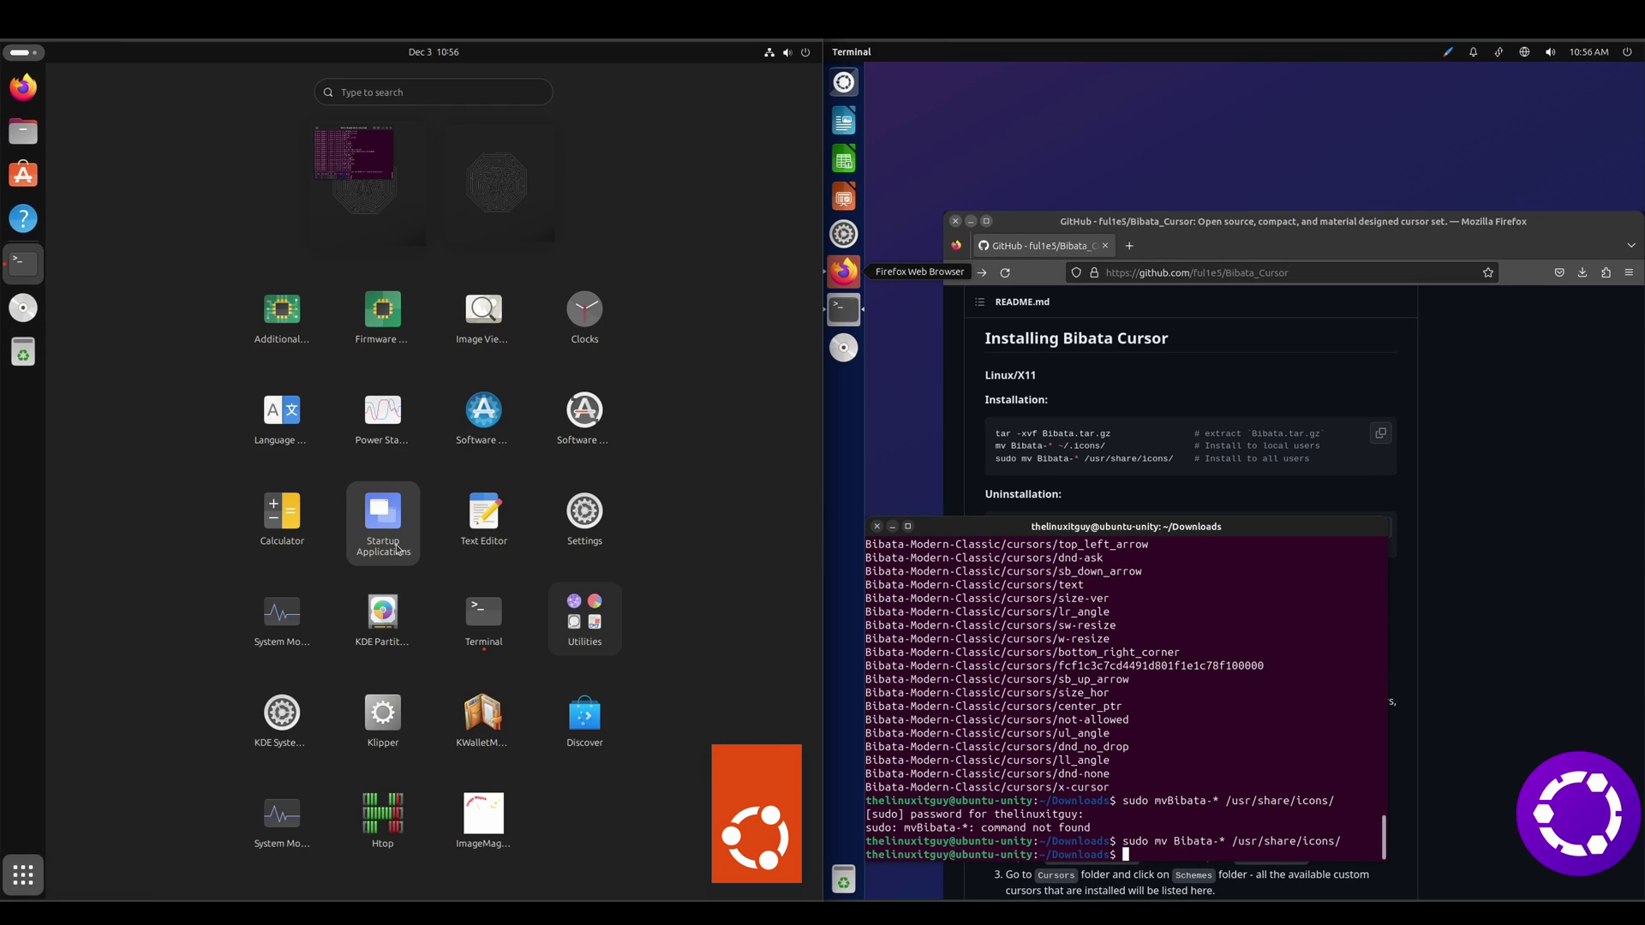
{"action": "type", "text": "t"}
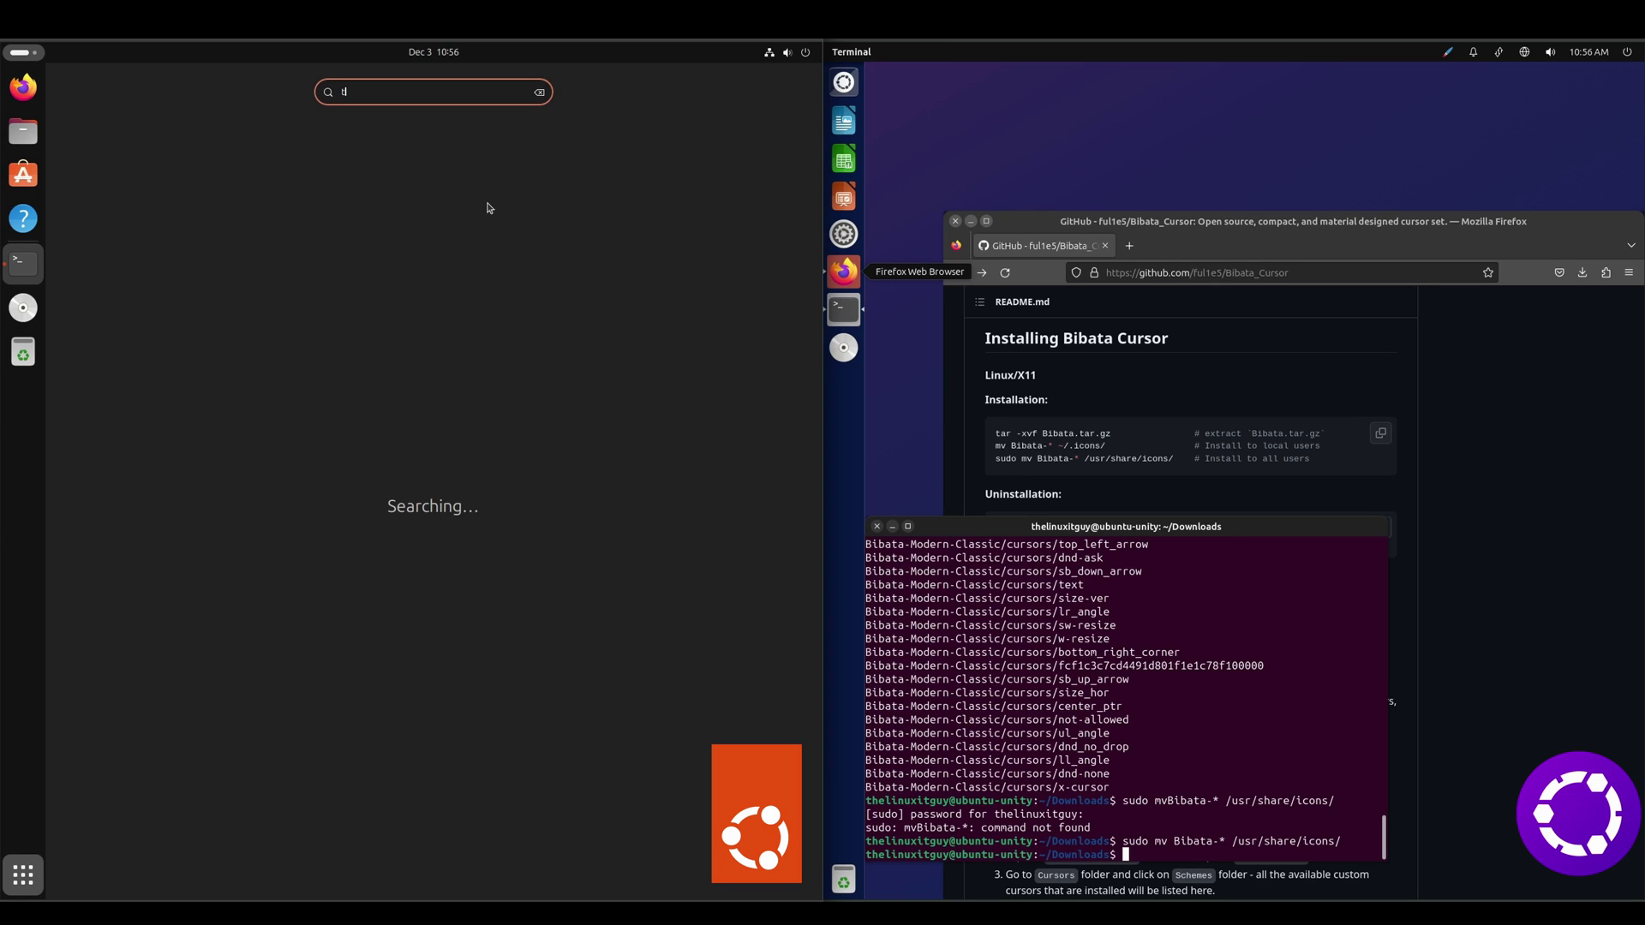
{"action": "type", "text": "weaks"}
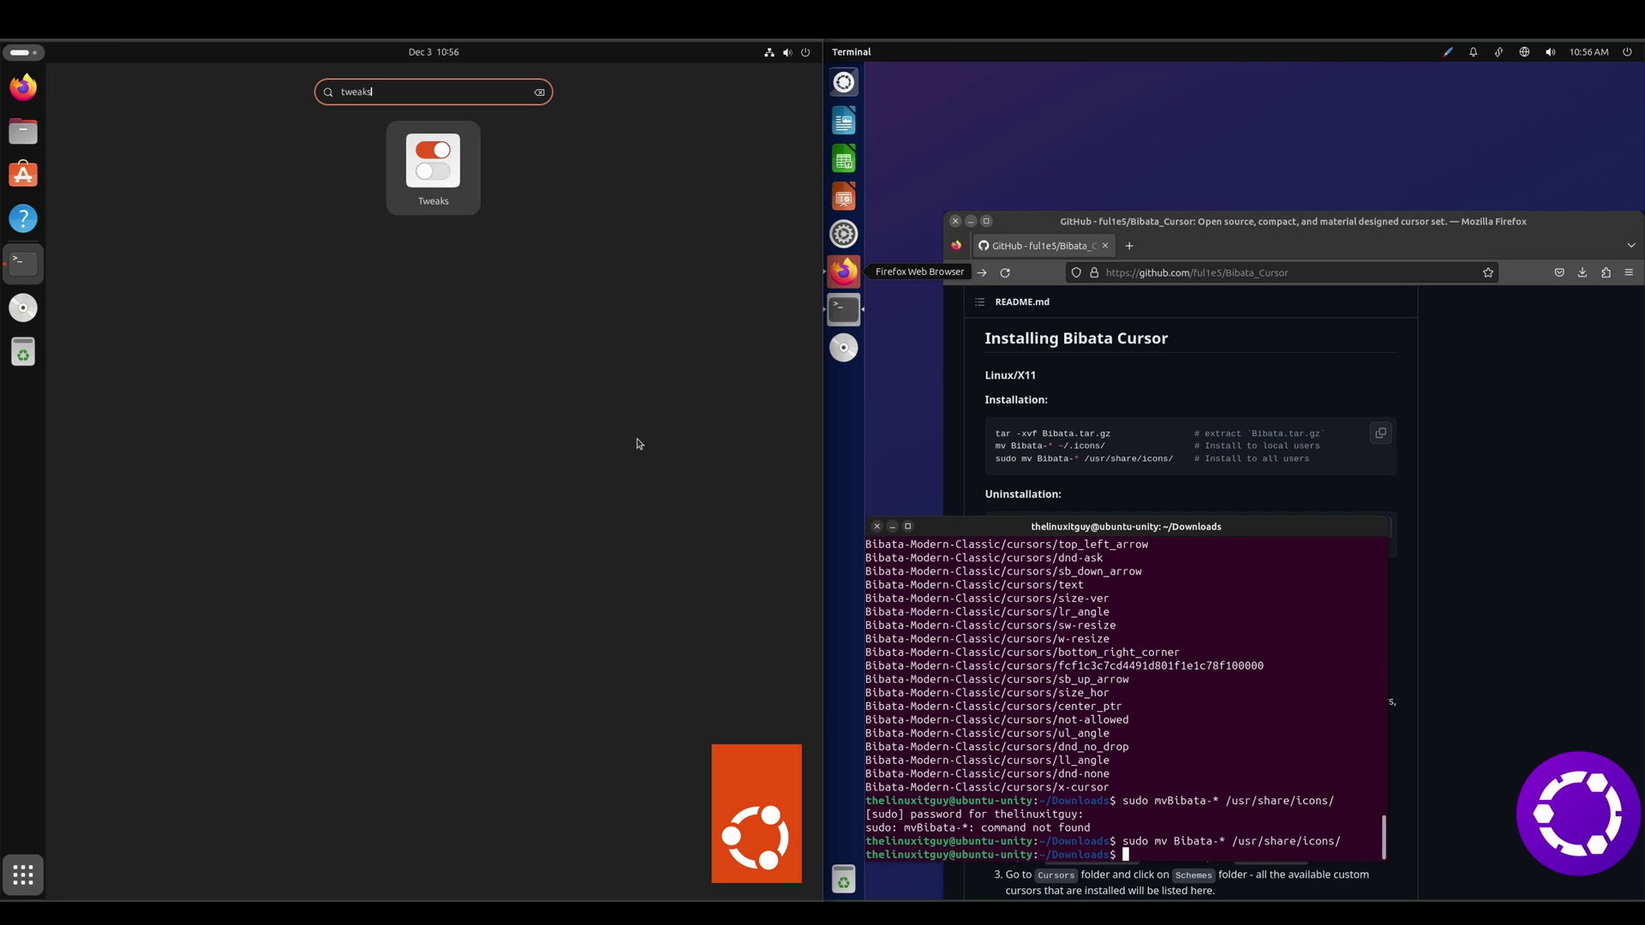
{"action": "key", "text": "Return"}
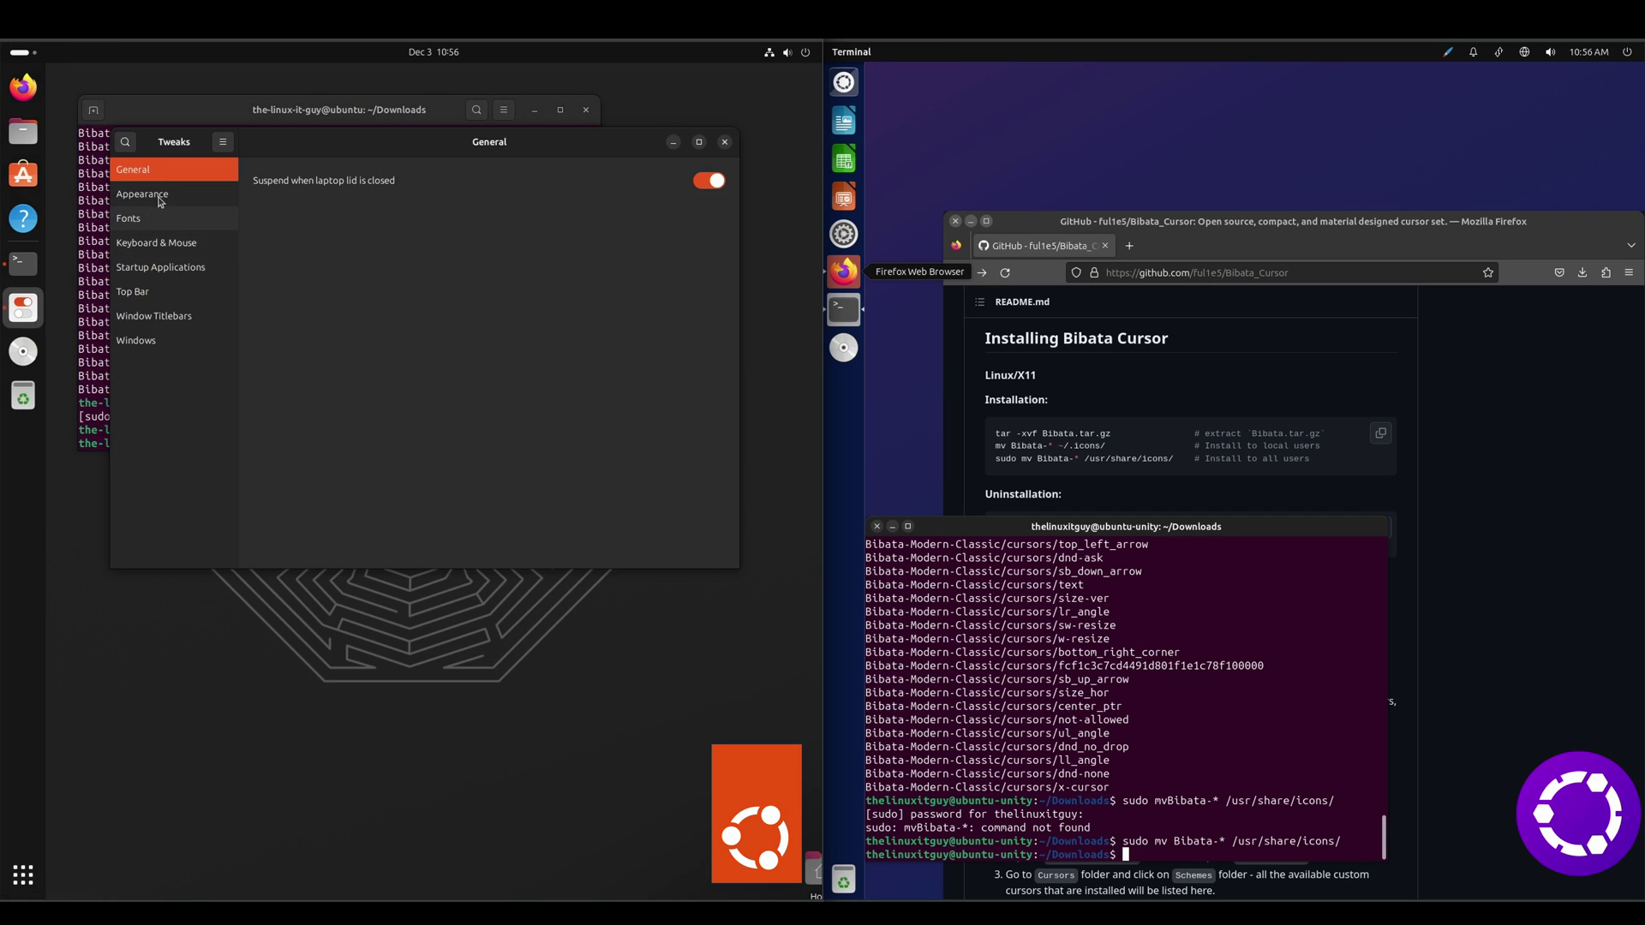
{"action": "left_click", "coordinate": [160, 195]}
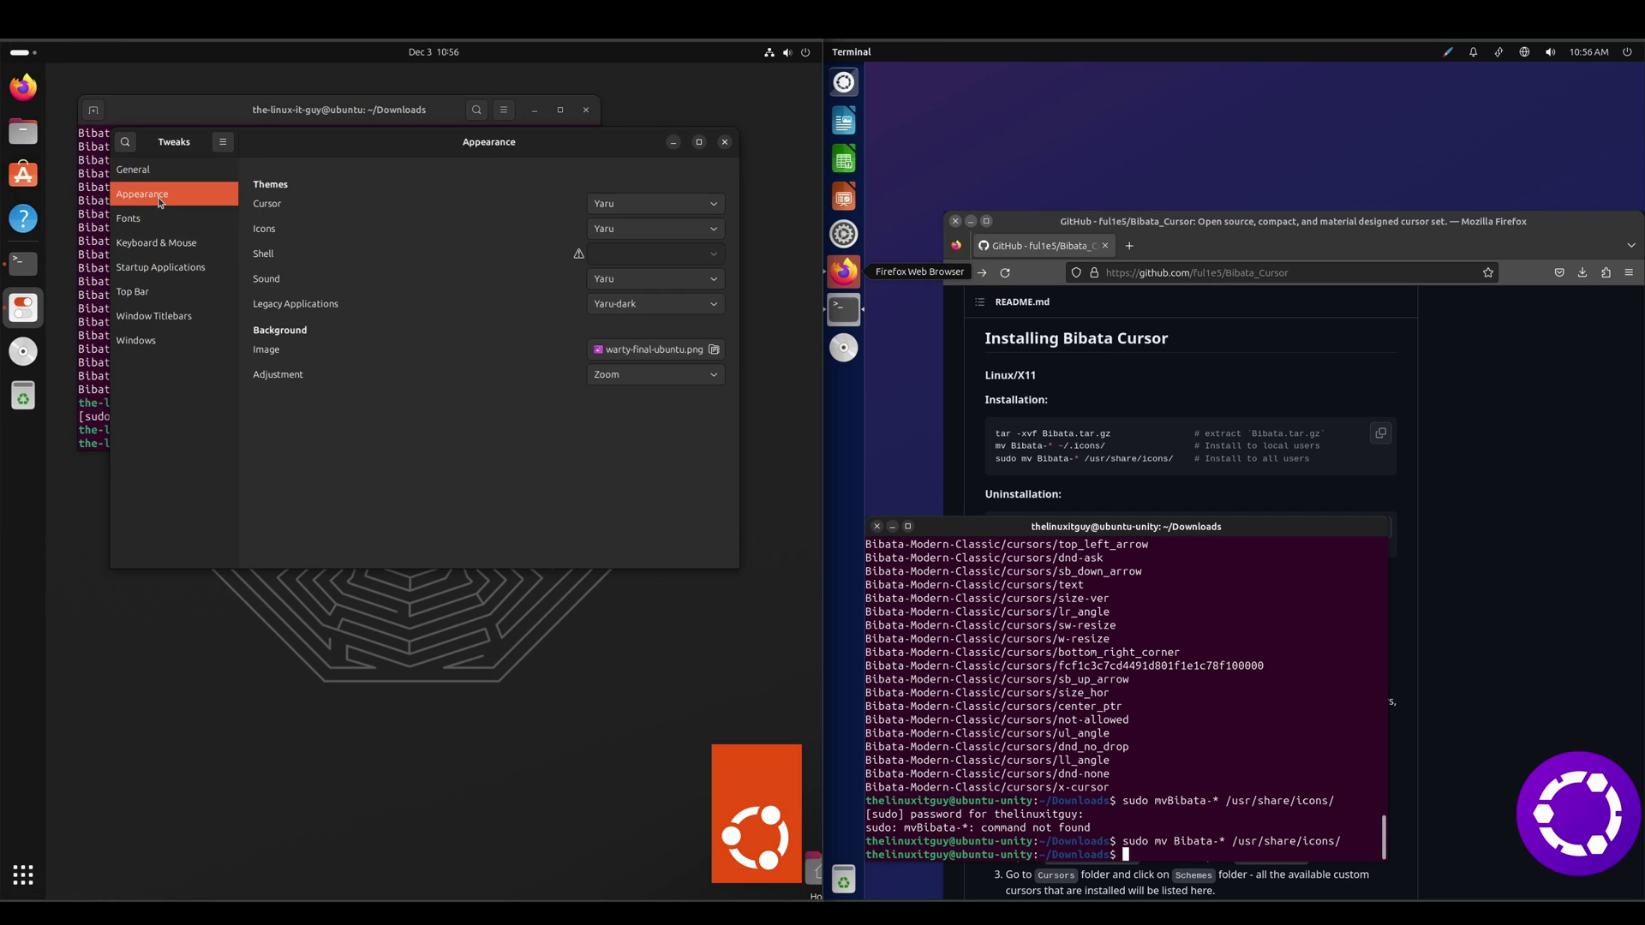
{"action": "left_click", "coordinate": [682, 206]}
{"action": "scroll", "coordinate": [669, 192], "scroll_direction": "up", "scroll_amount": 3}
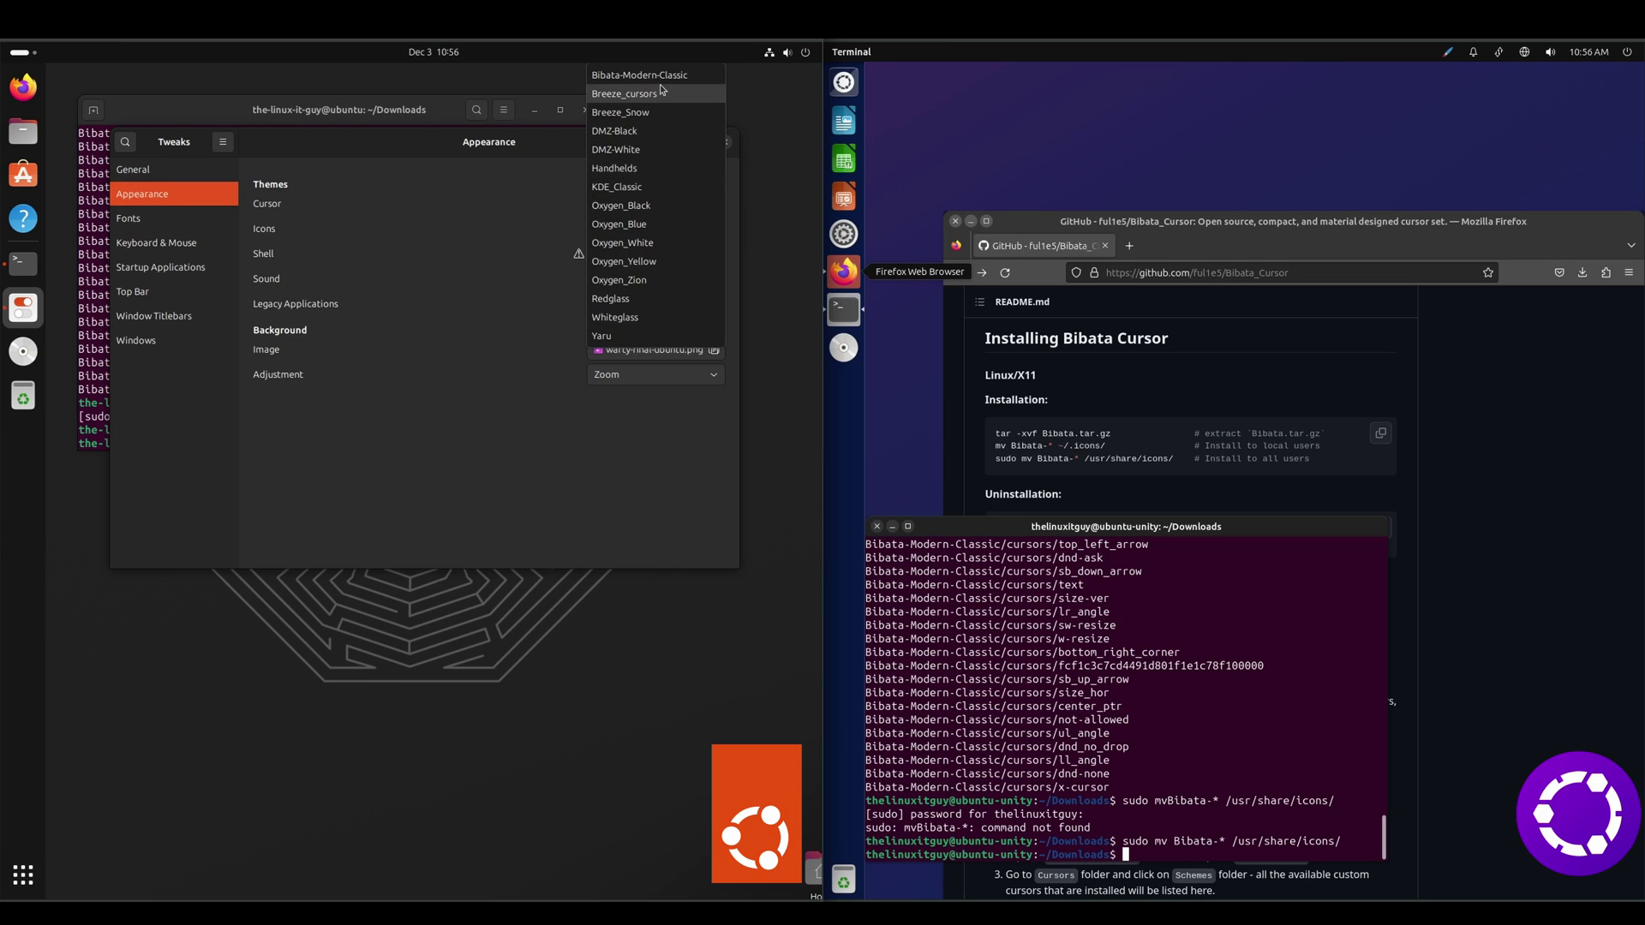
{"action": "left_click", "coordinate": [661, 83]}
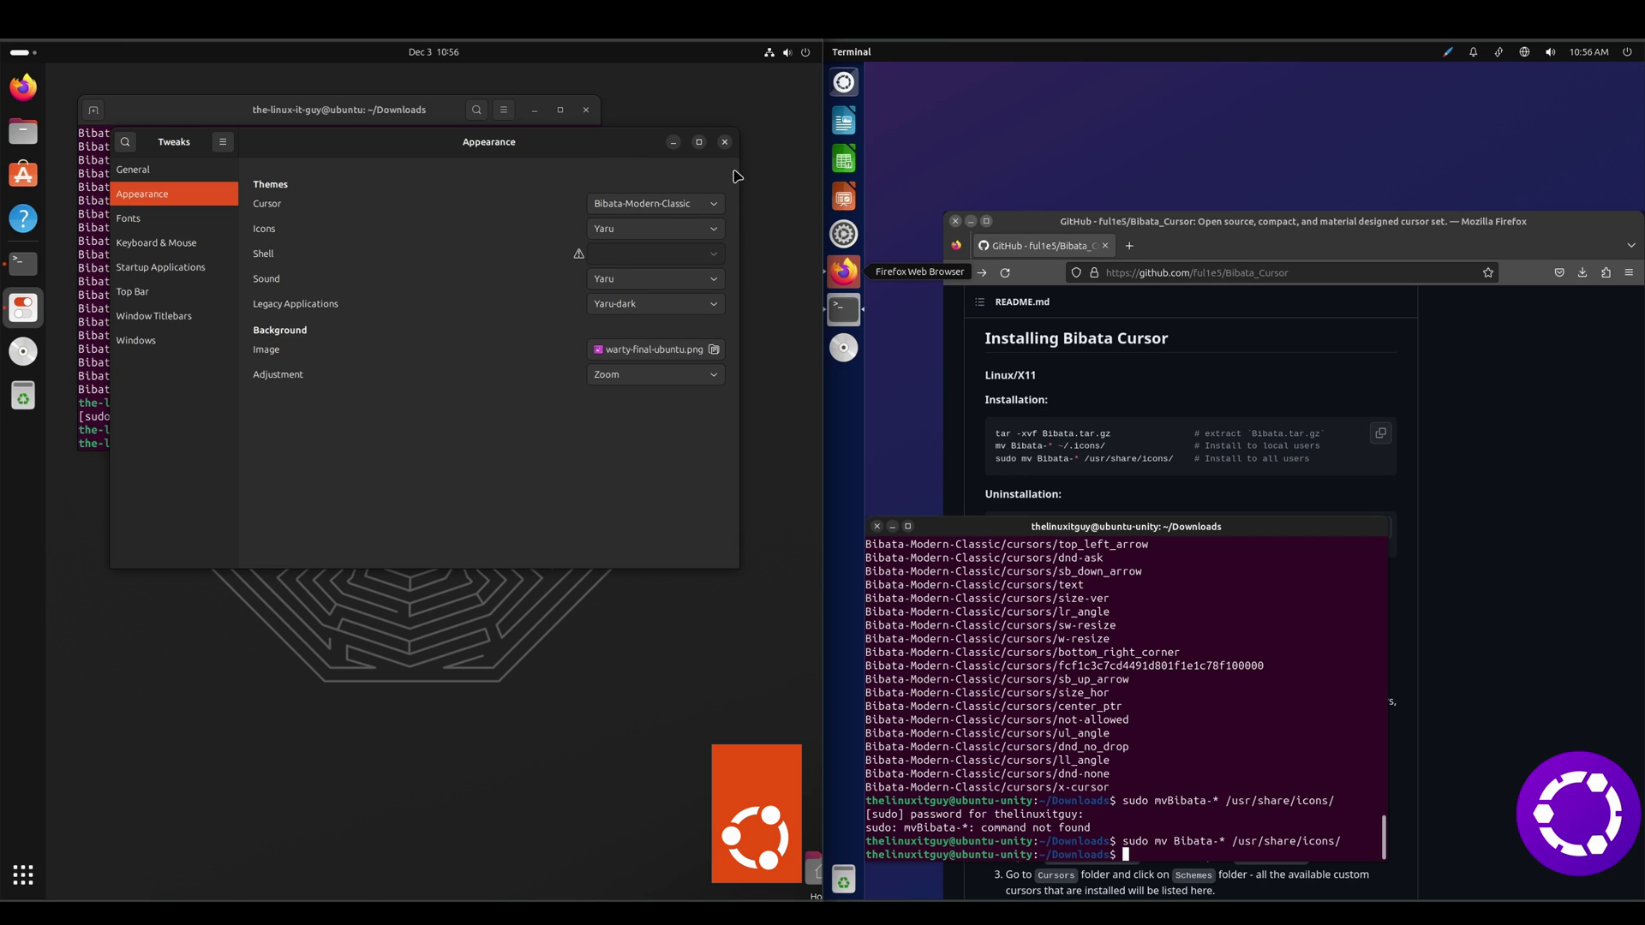
{"action": "left_click", "coordinate": [724, 142]}
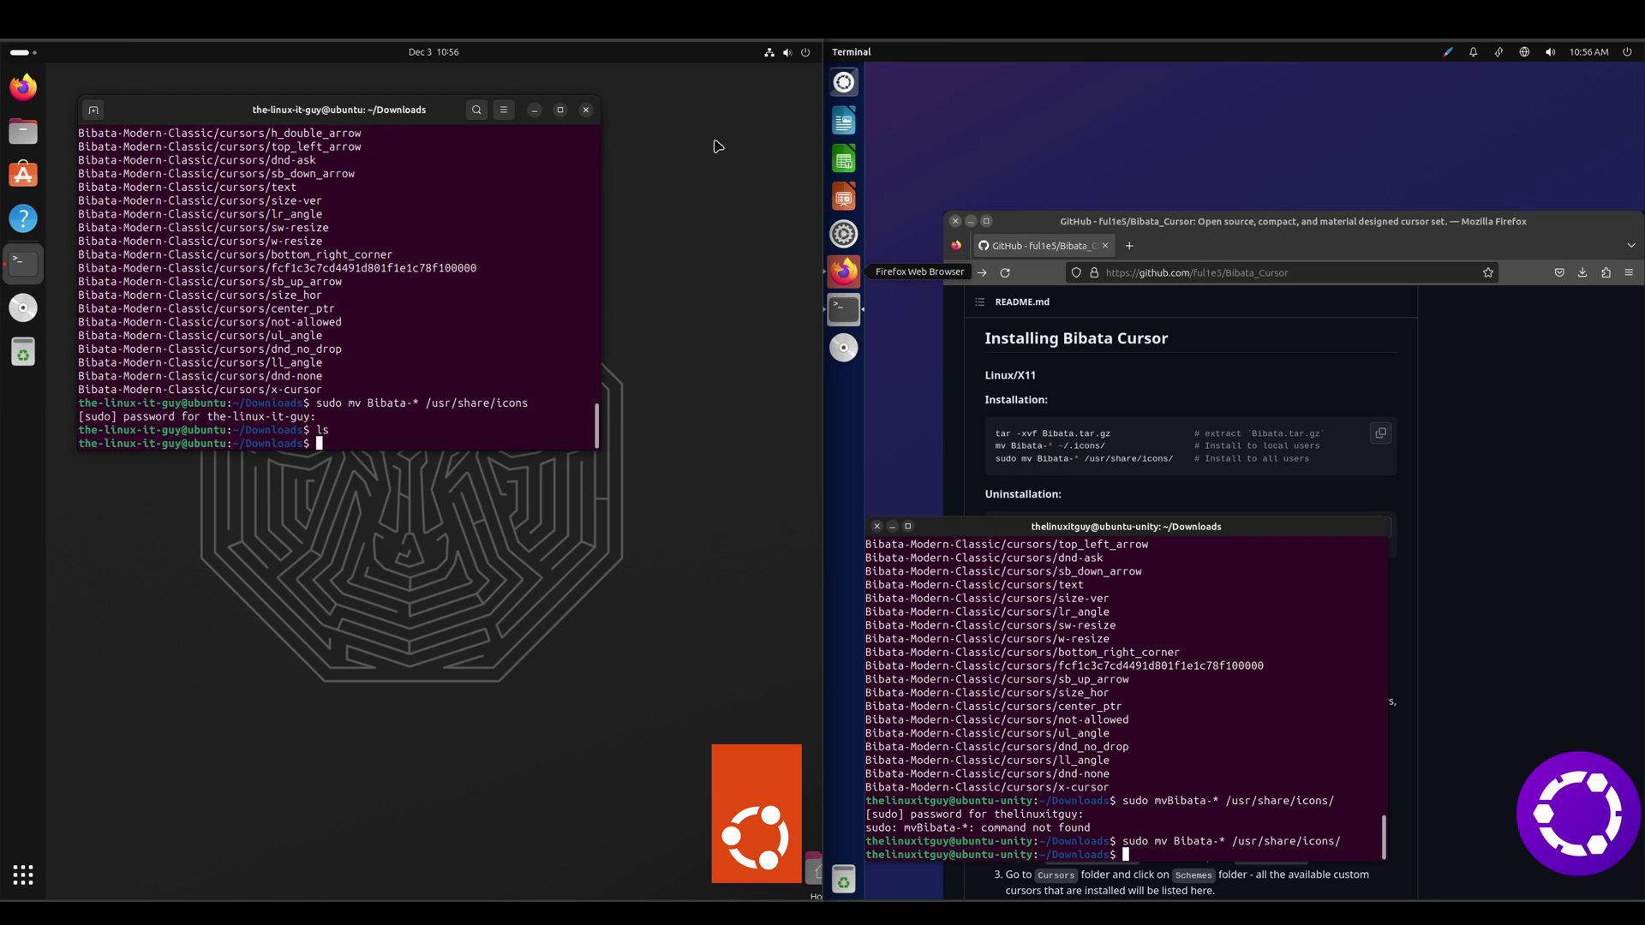
Step: Close the terminals on both desktops and the Firefox window on Ubuntu Unity
{"action": "left_click", "coordinate": [588, 110]}
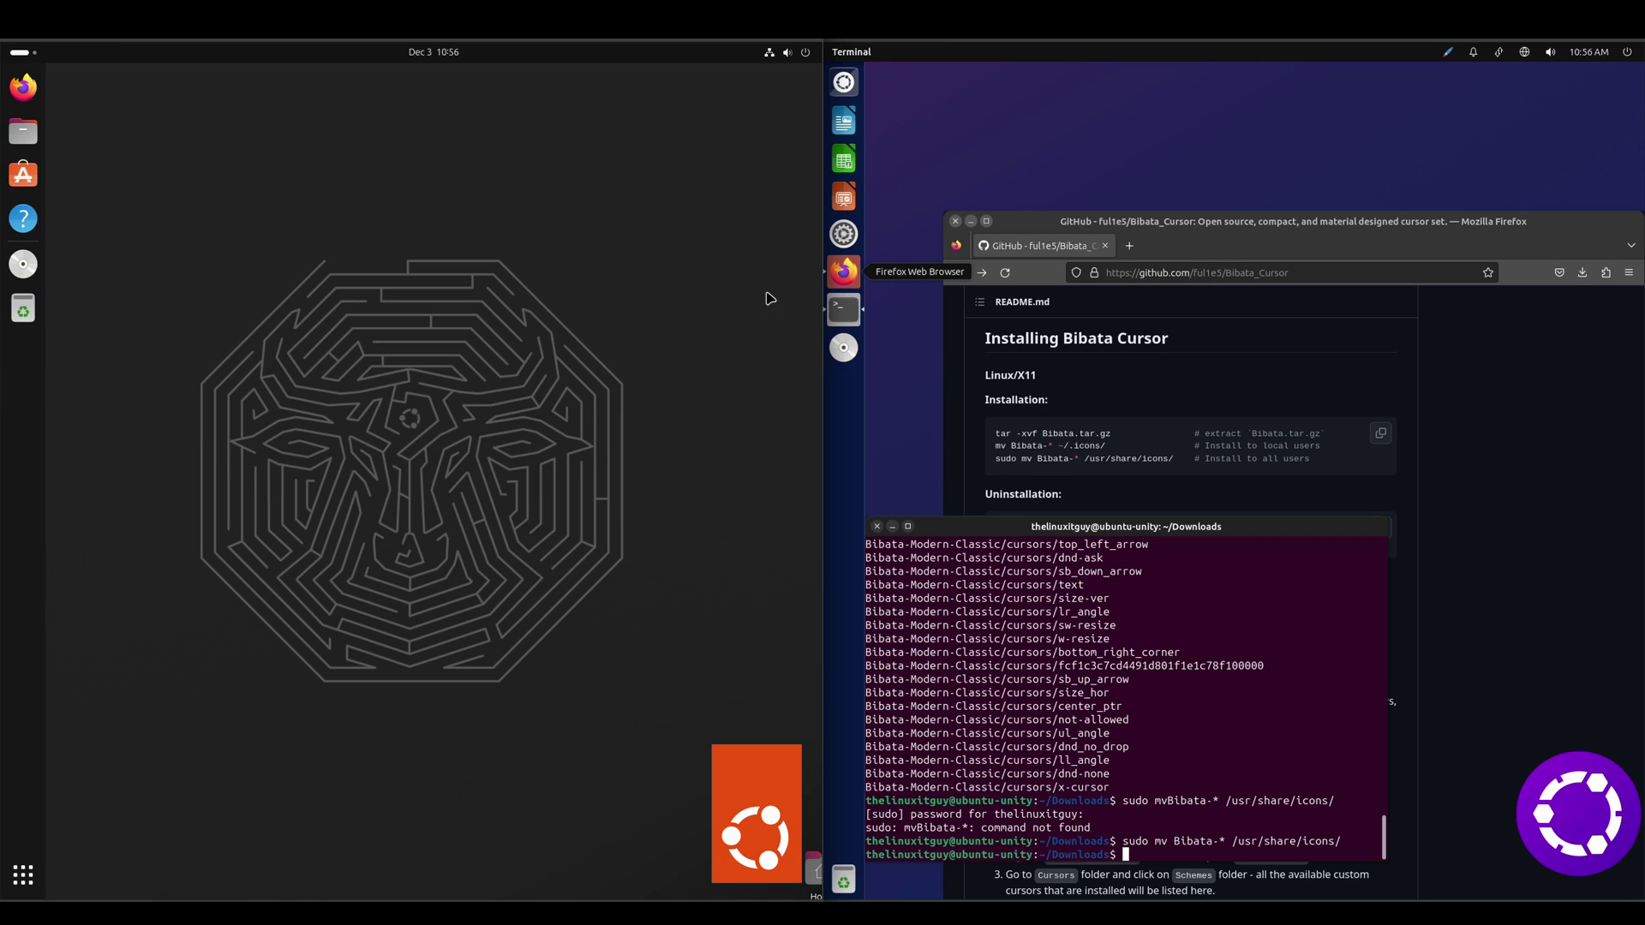
{"action": "left_click", "coordinate": [876, 526]}
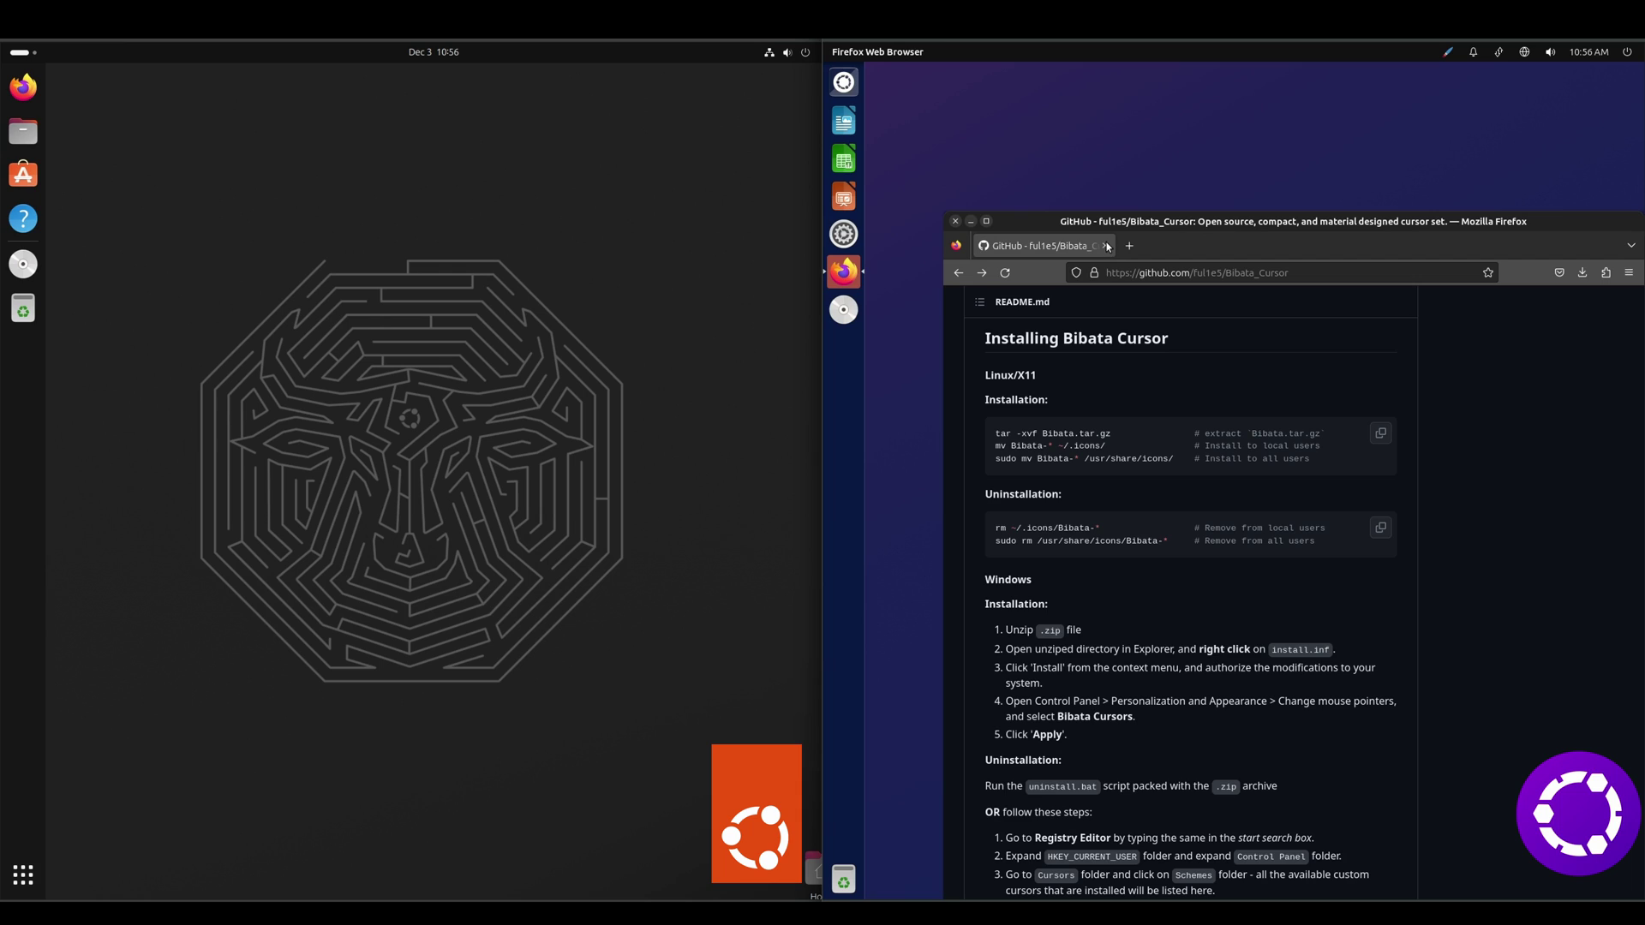
{"action": "left_click", "coordinate": [954, 222]}
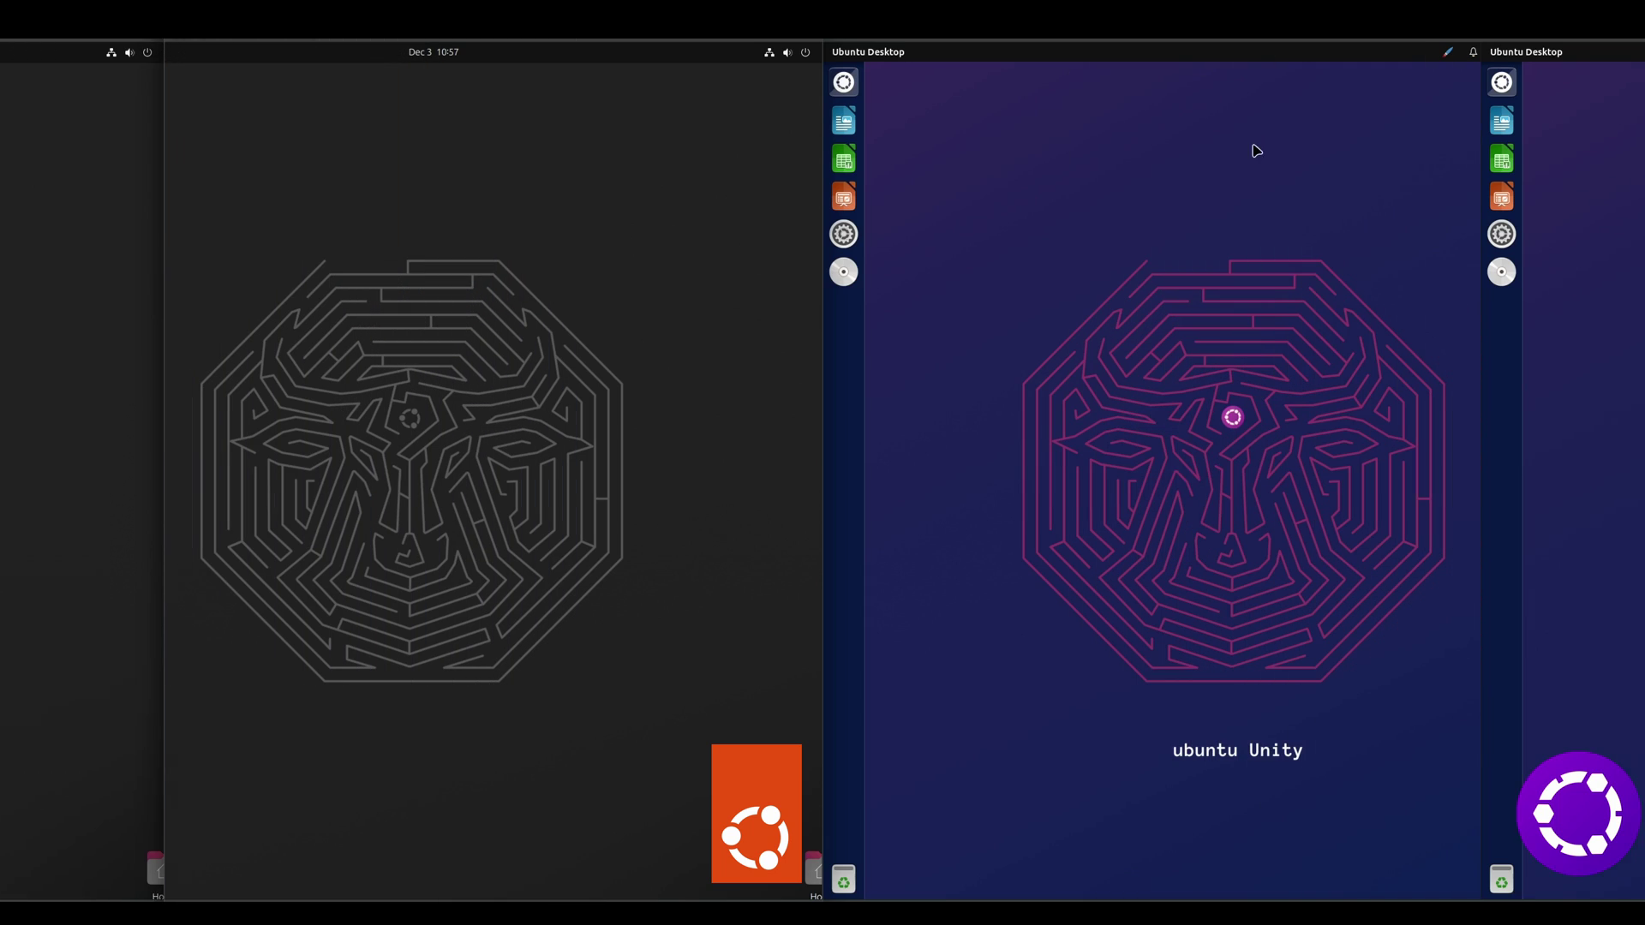
Step: Open the desktop background settings on Ubuntu Unity and on Ubuntu 23.10 from their desktops
{"action": "right_click", "coordinate": [1118, 232]}
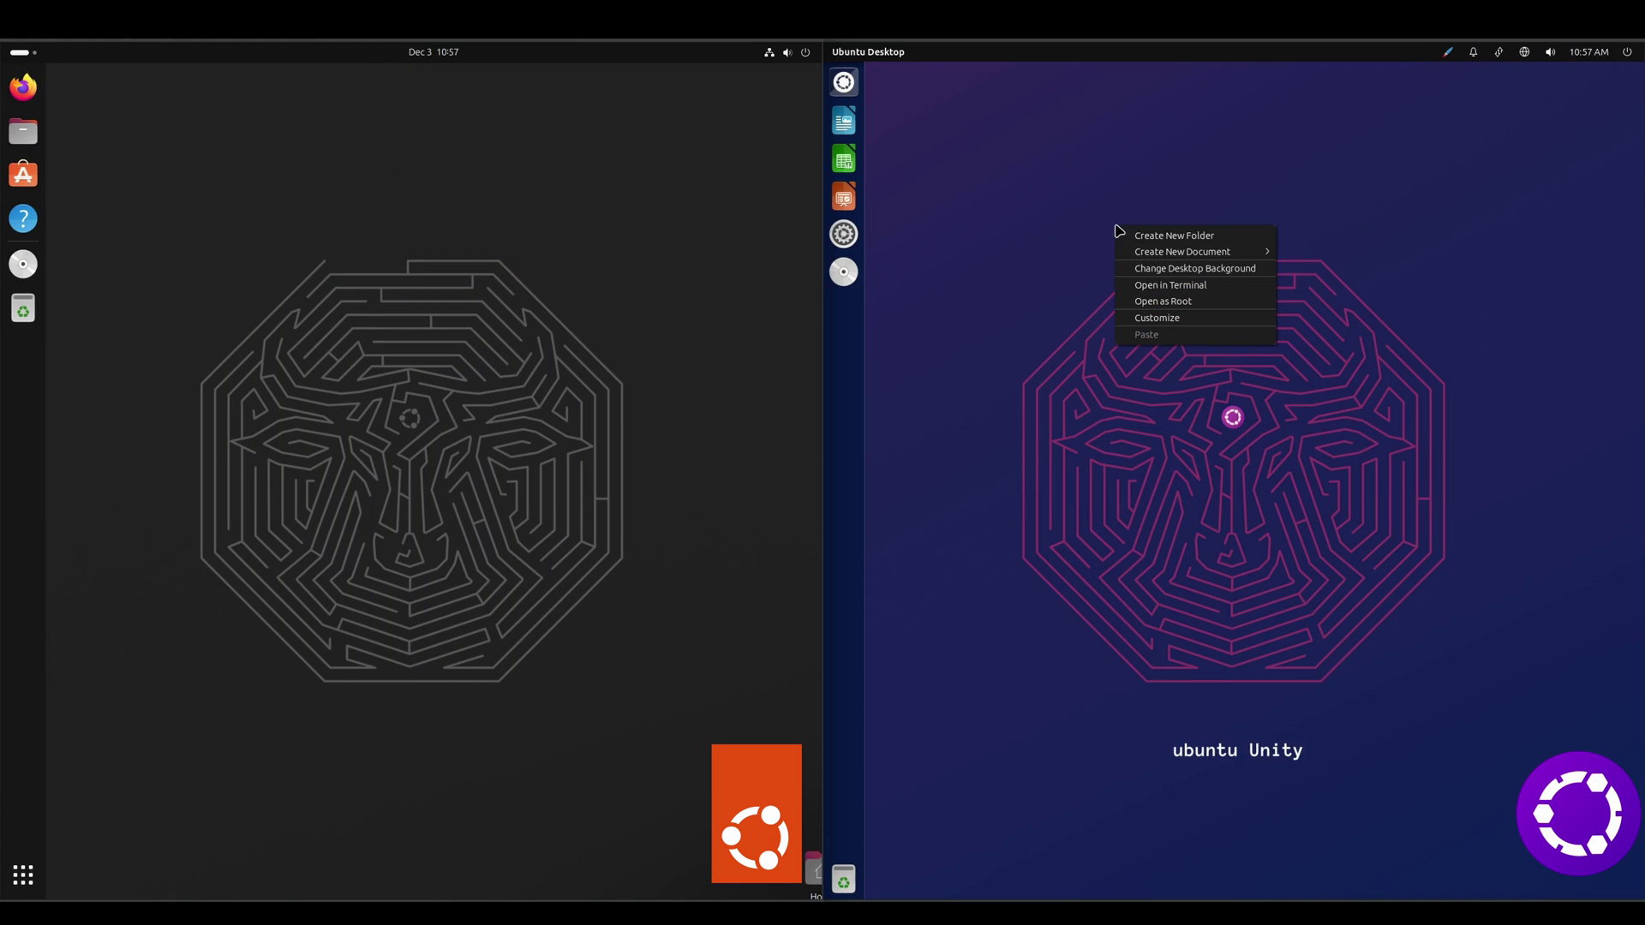
{"action": "left_click", "coordinate": [1175, 269]}
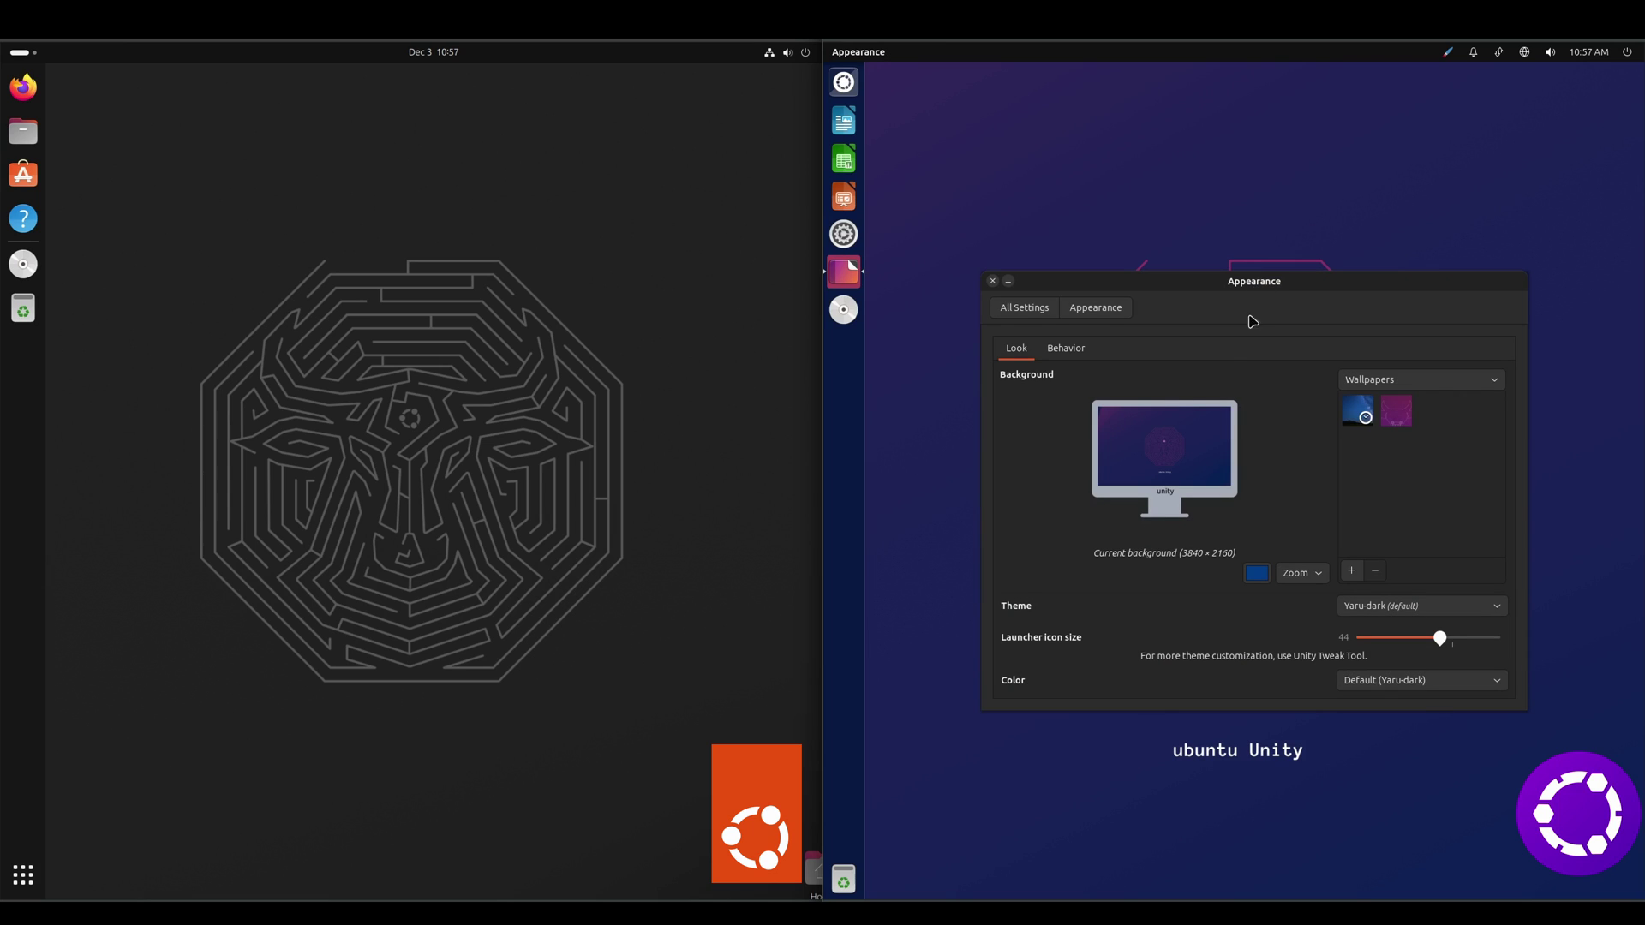
{"action": "right_click", "coordinate": [569, 417]}
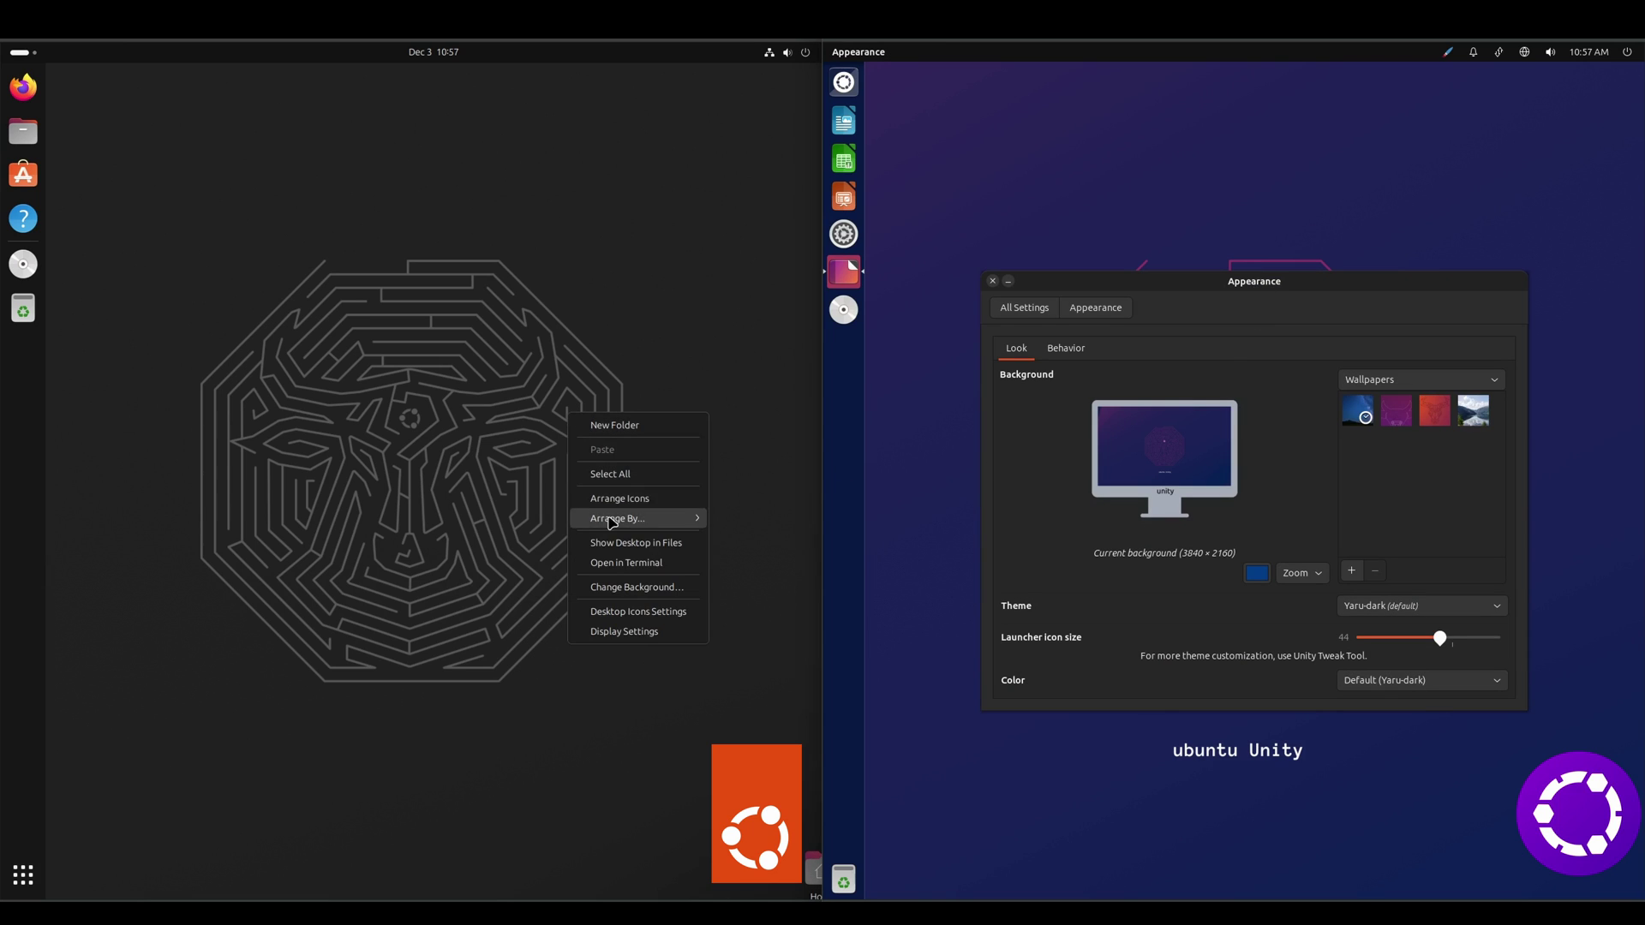
{"action": "left_click", "coordinate": [610, 587]}
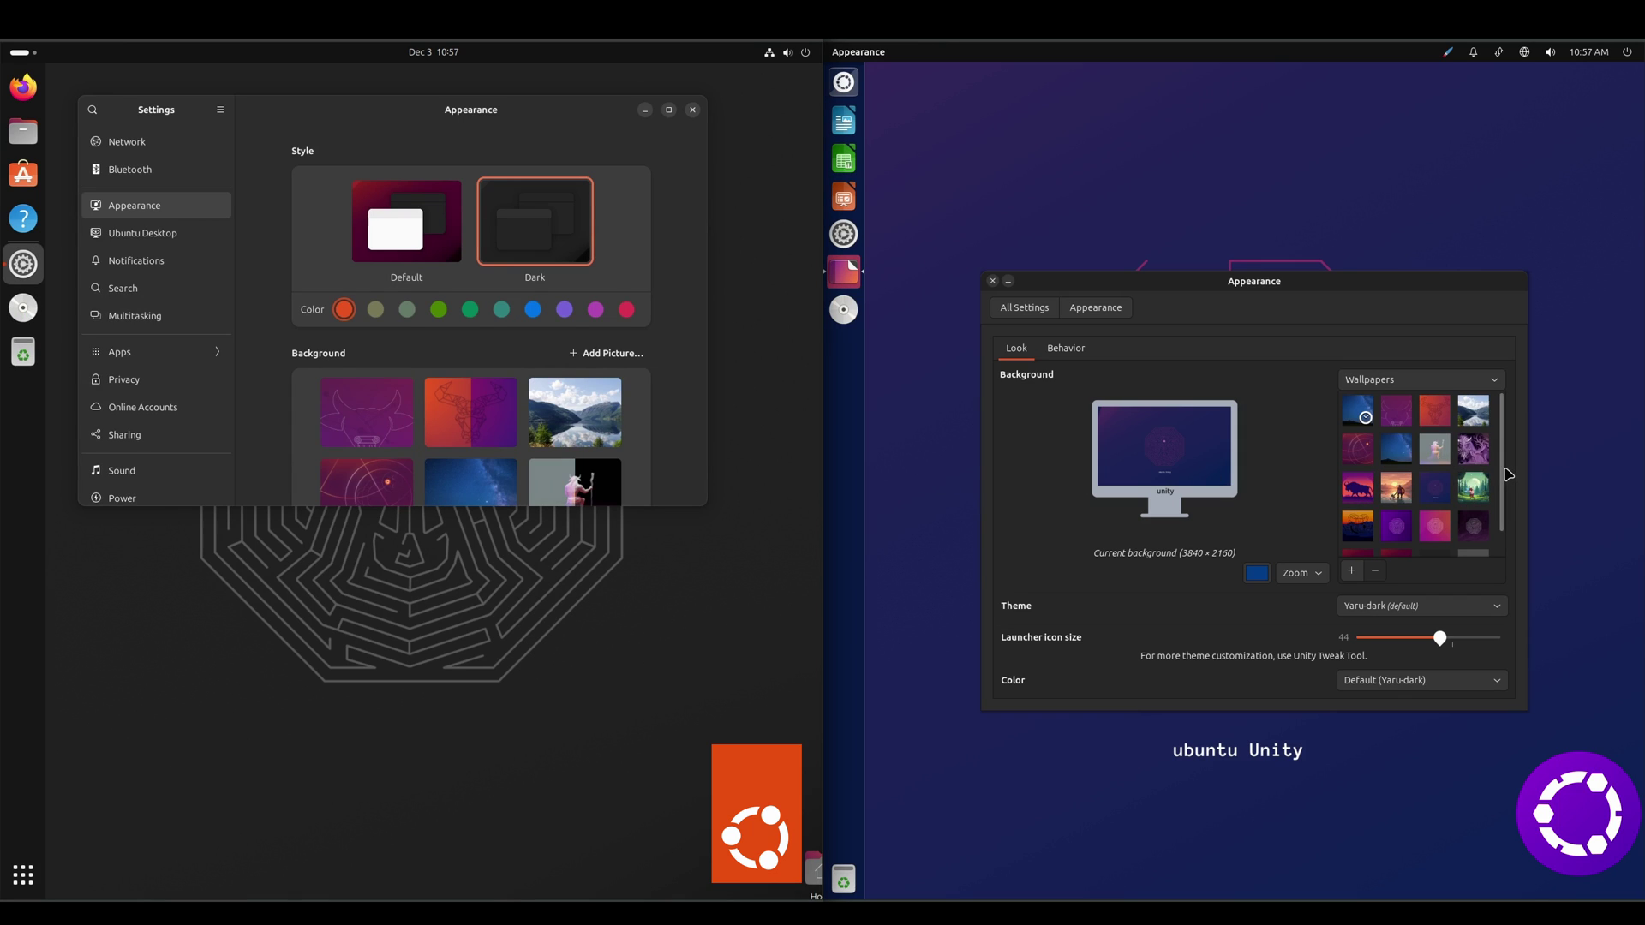
Step: Set the Ubuntu Unity desktop background to the orange-and-blue Ubuntu Unity Wallpaper - 2
{"action": "scroll", "coordinate": [1506, 537], "scroll_direction": "down", "scroll_amount": 2}
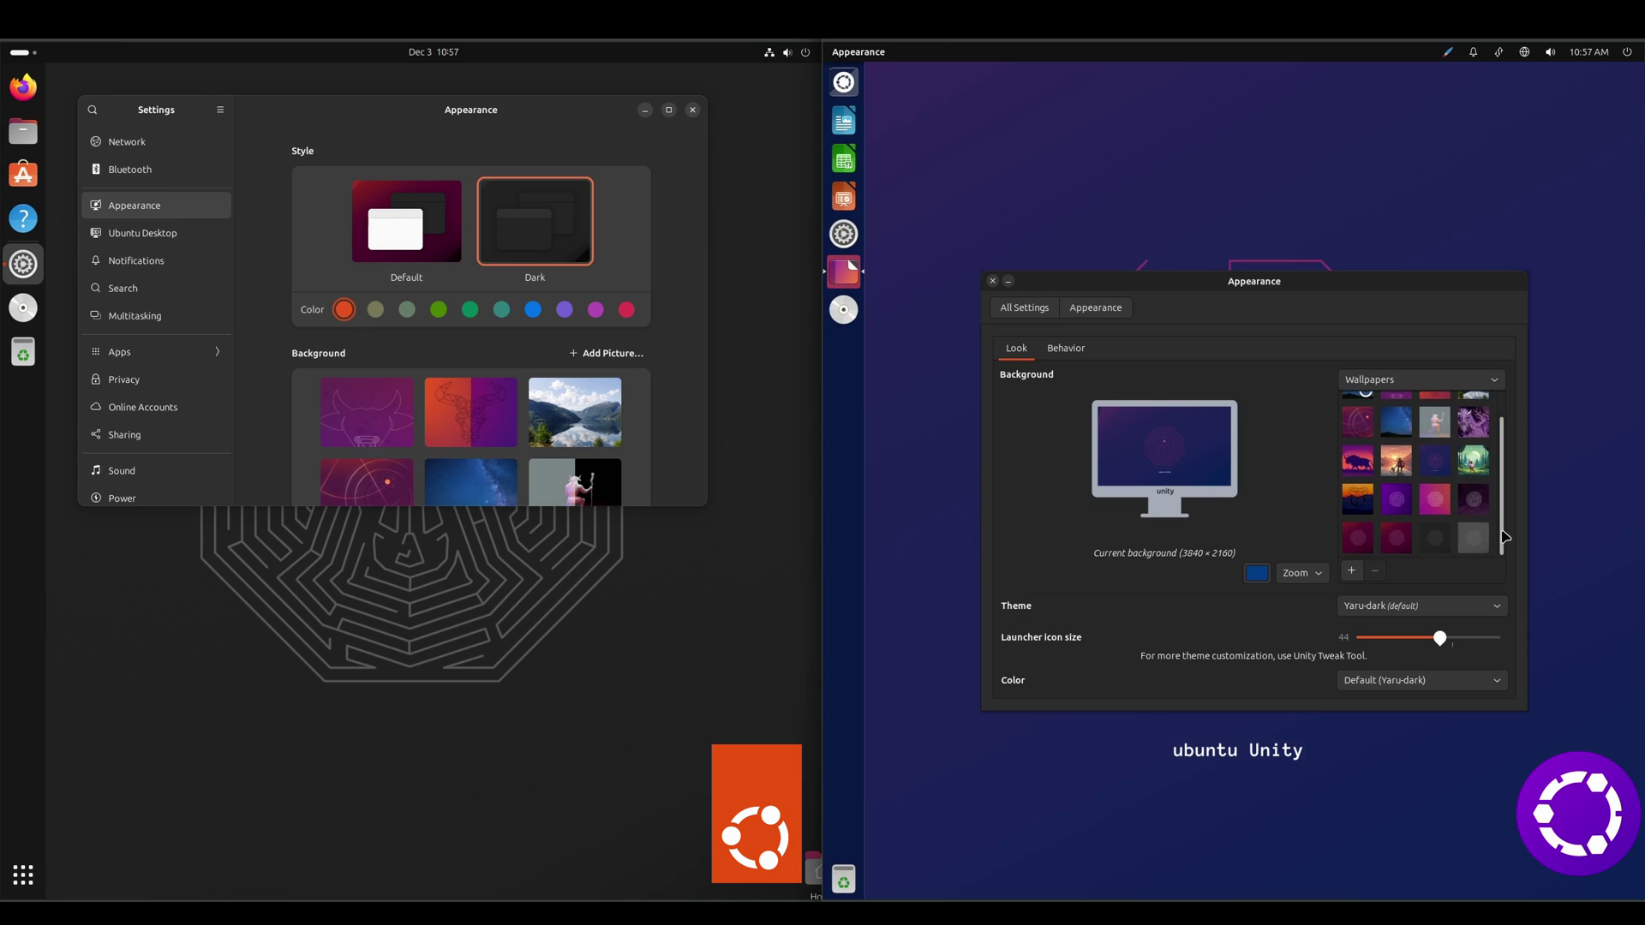
{"action": "left_click", "coordinate": [1363, 509]}
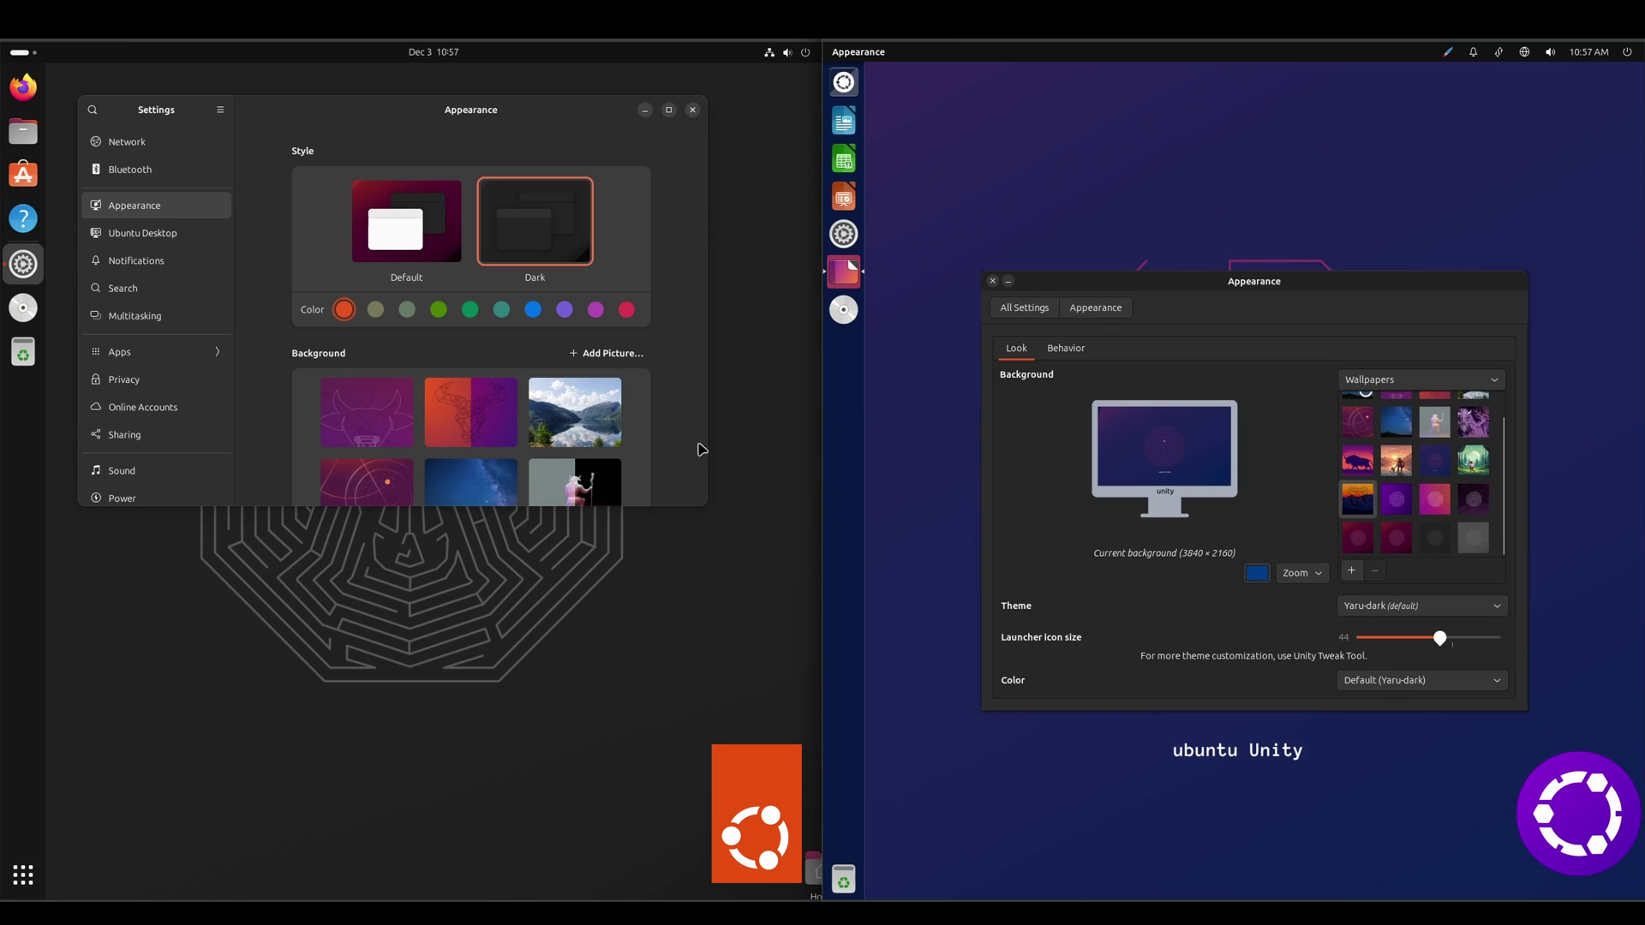
Step: Look through all the background pictures offered on Ubuntu 23.10, and minimize the Appearance window on Ubuntu Unity to view its desktop
{"action": "scroll", "coordinate": [658, 403], "scroll_direction": "down", "scroll_amount": 3}
{"action": "scroll", "coordinate": [665, 401], "scroll_direction": "down", "scroll_amount": 1}
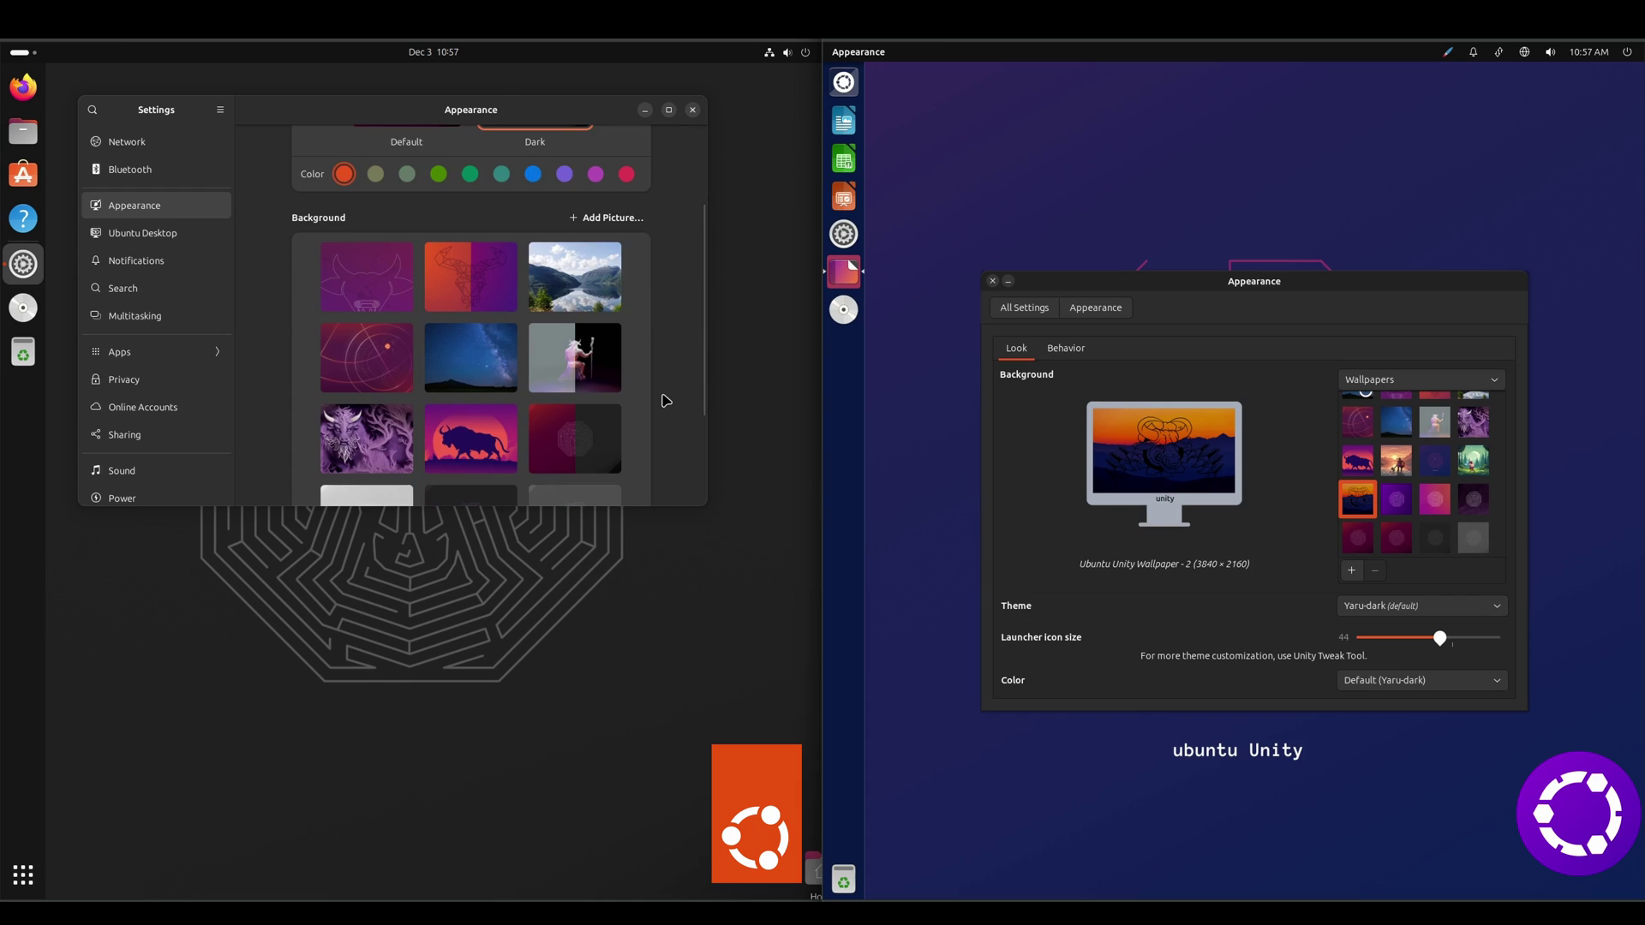
{"action": "scroll", "coordinate": [665, 401], "scroll_direction": "down", "scroll_amount": 3}
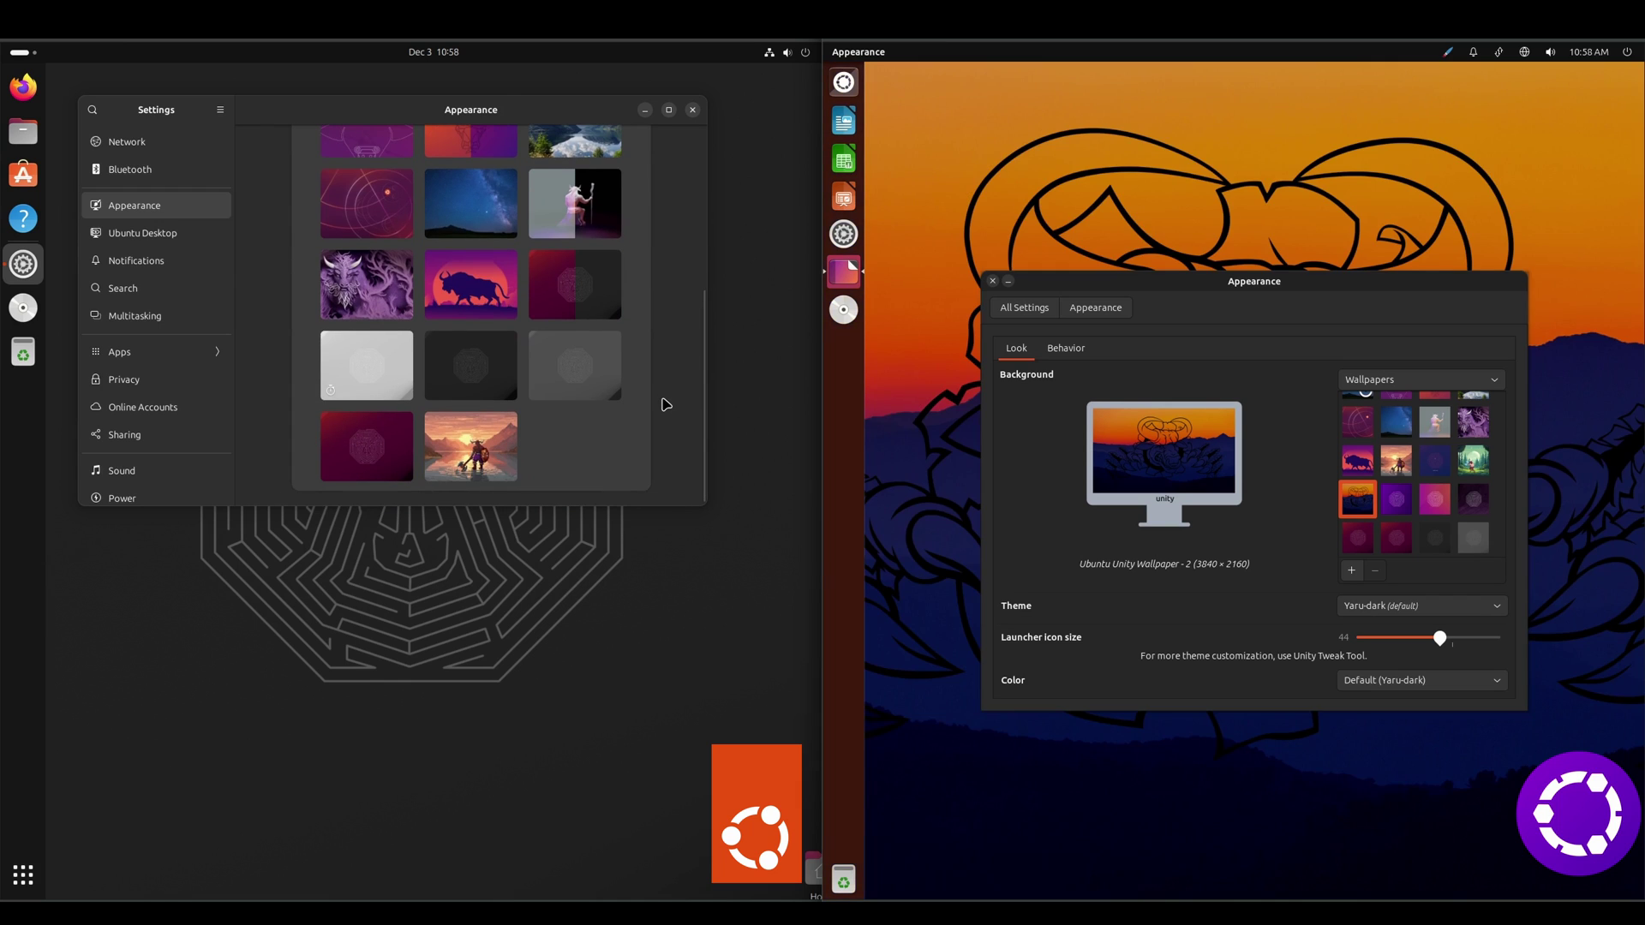
{"action": "scroll", "coordinate": [665, 403], "scroll_direction": "up", "scroll_amount": 6}
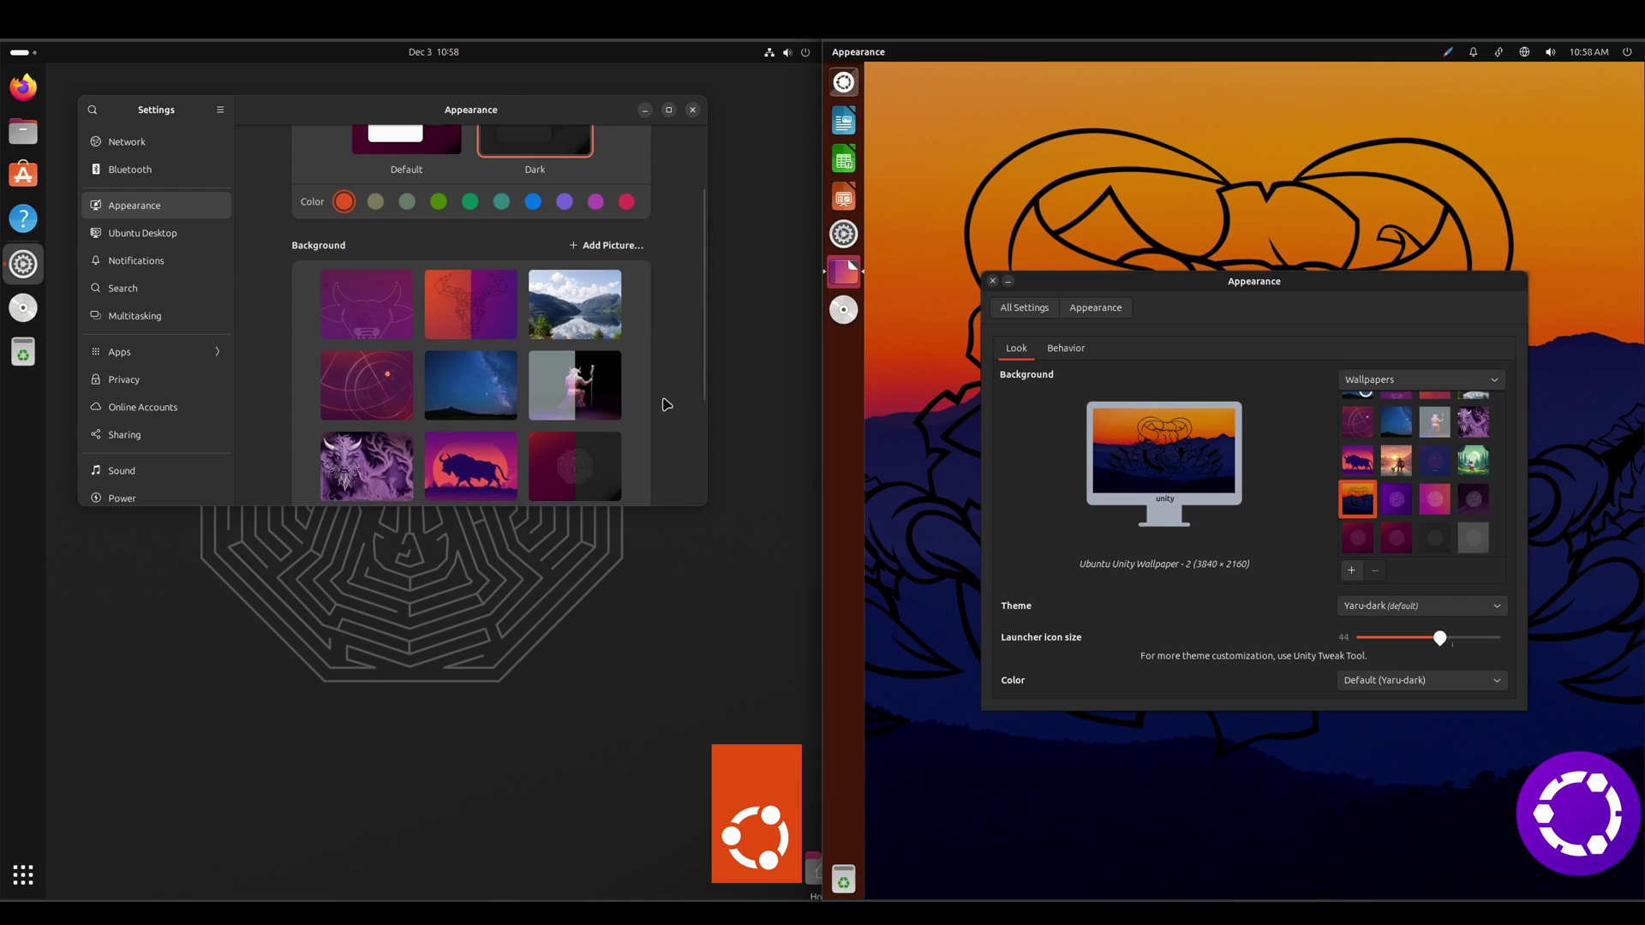
{"action": "scroll", "coordinate": [716, 411], "scroll_direction": "down", "scroll_amount": 6}
{"action": "left_click", "coordinate": [992, 280]}
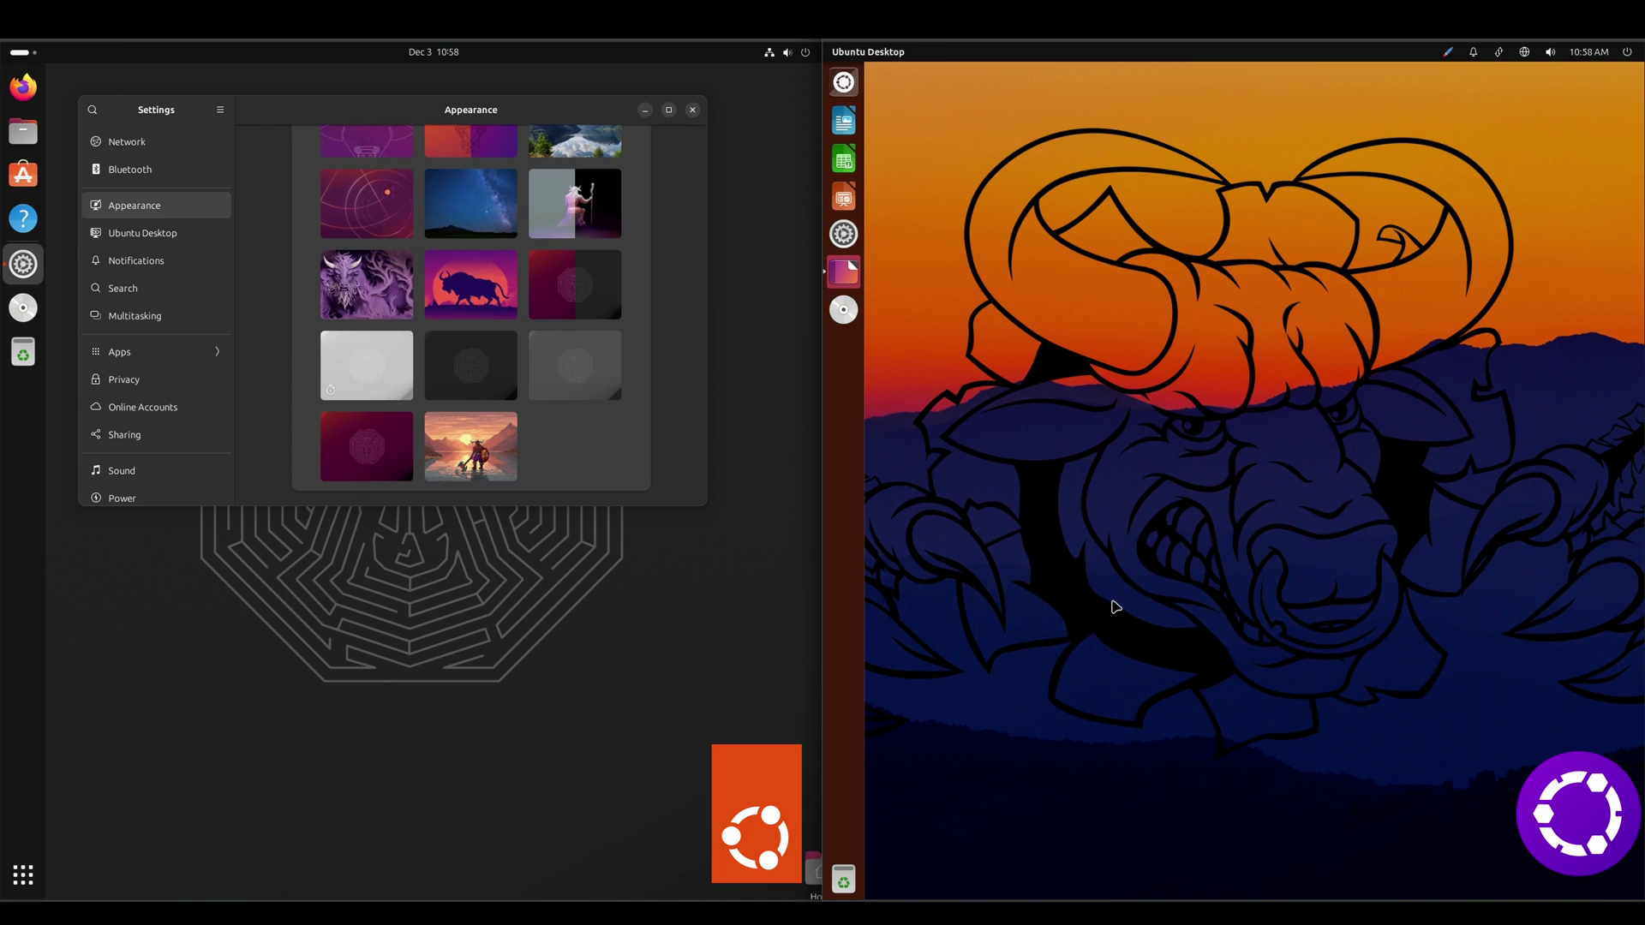
Step: Restore the Appearance window on Ubuntu Unity, set the background to Ubuntu Unity Wallpaper - 5 and minimize the window again
{"action": "left_click", "coordinate": [855, 276]}
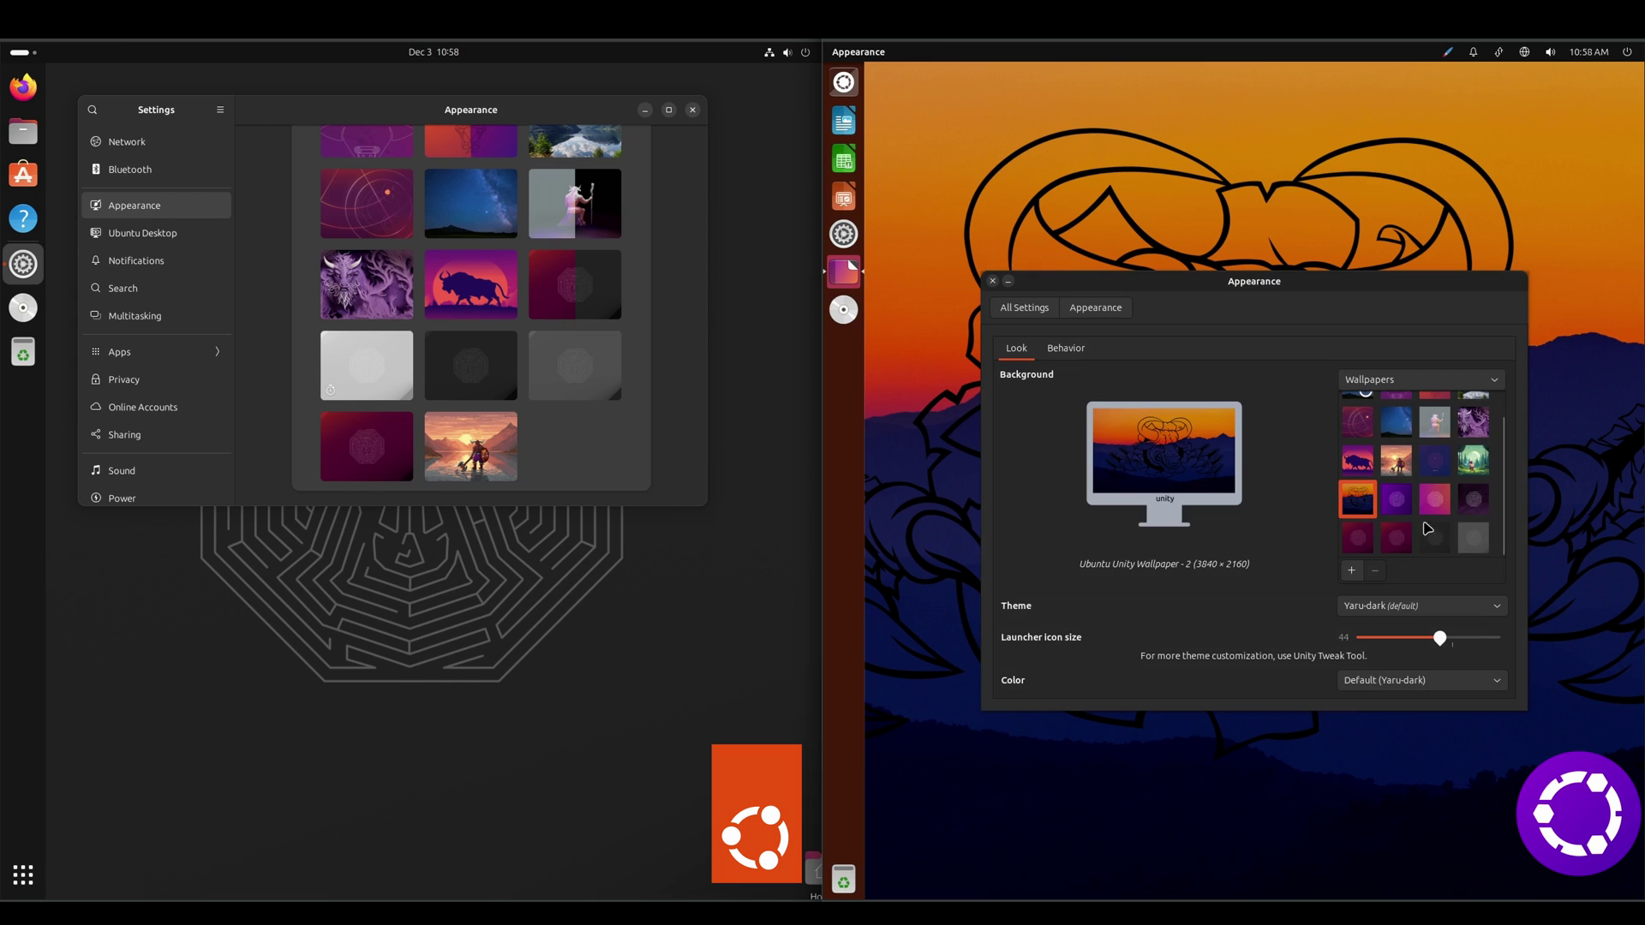
{"action": "left_click", "coordinate": [1474, 501]}
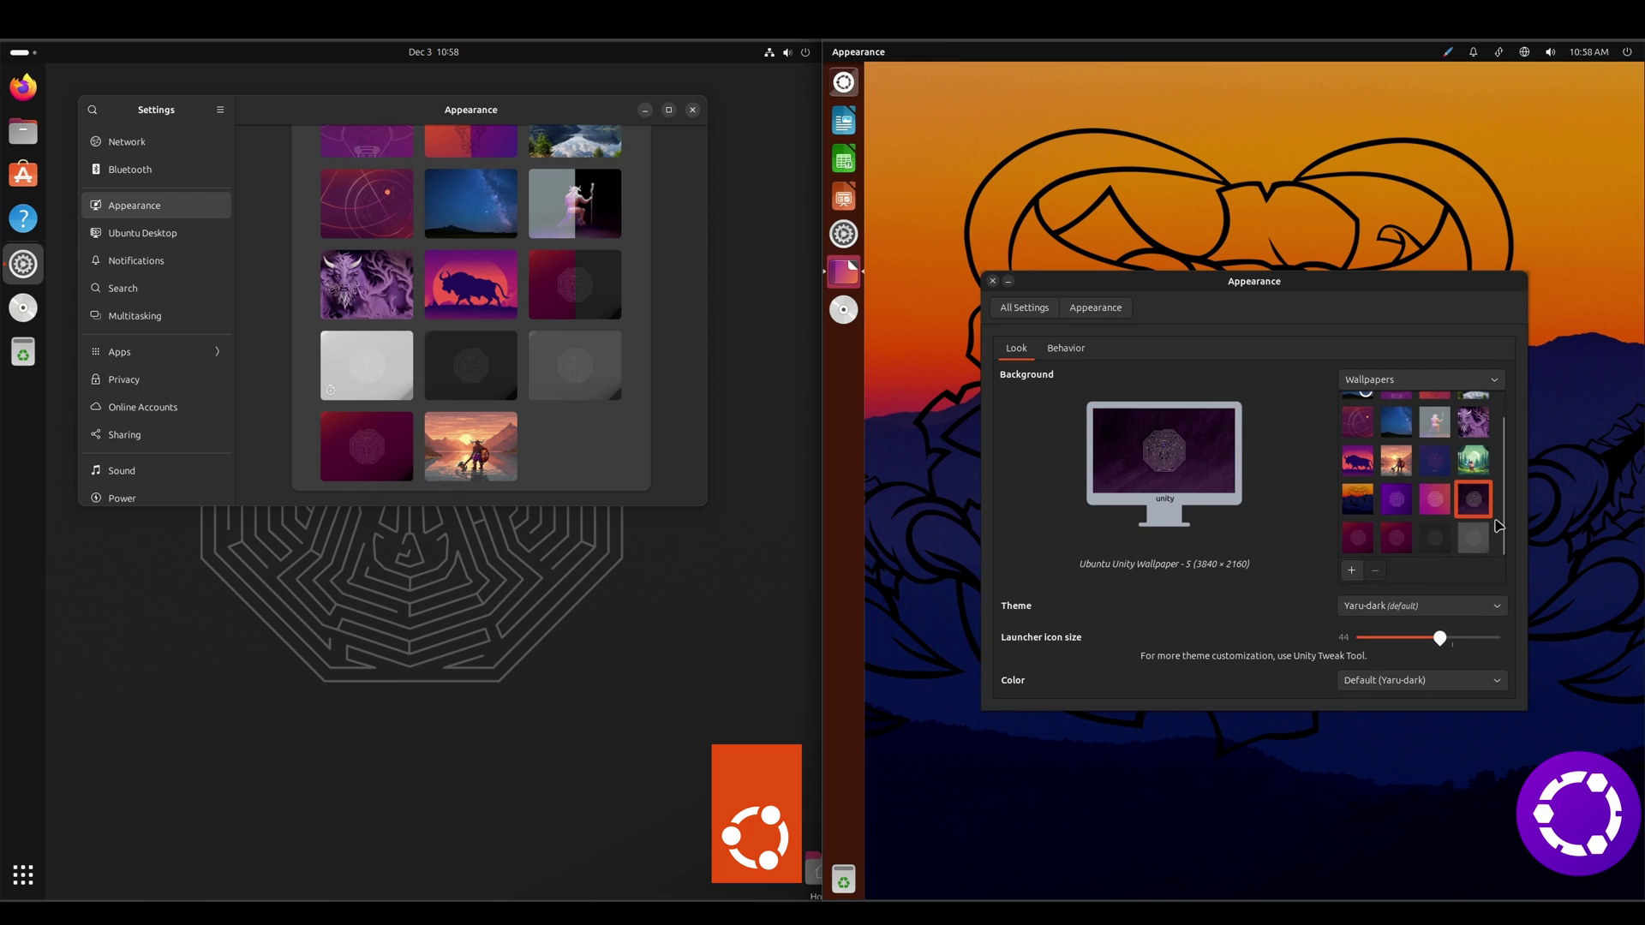
{"action": "left_click", "coordinate": [1010, 282]}
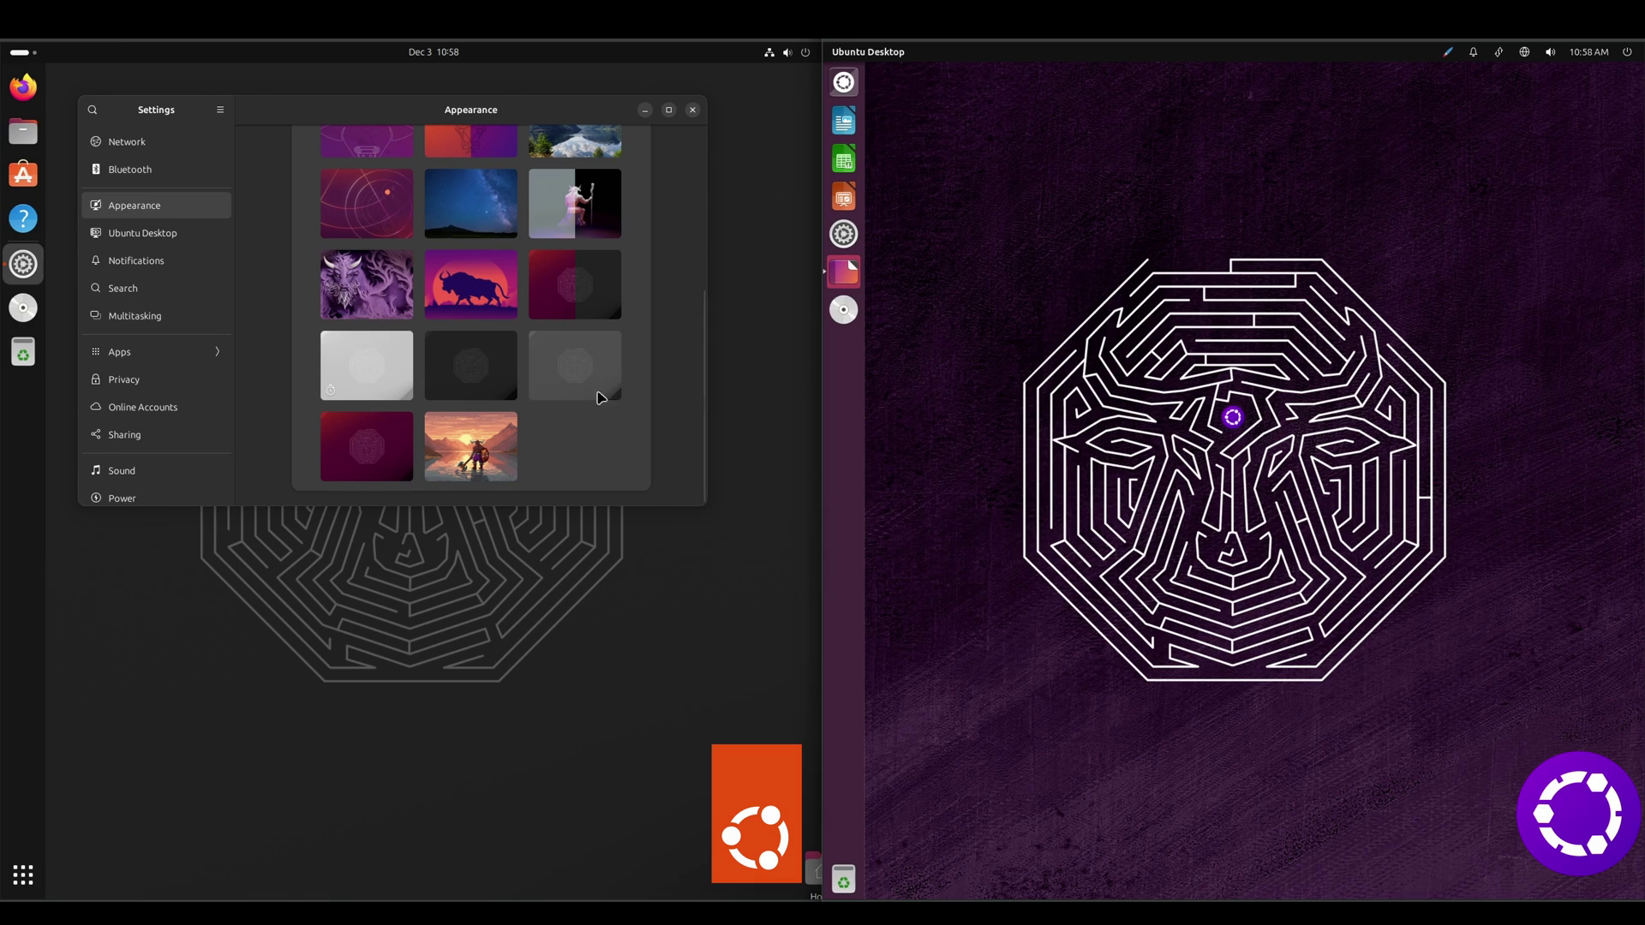
Step: Set the Ubuntu 23.10 background to the red-purple wallpaper with intersecting circles and minimize the Settings window
{"action": "scroll", "coordinate": [625, 420], "scroll_direction": "up", "scroll_amount": 3}
{"action": "scroll", "coordinate": [646, 407], "scroll_direction": "up", "scroll_amount": 2}
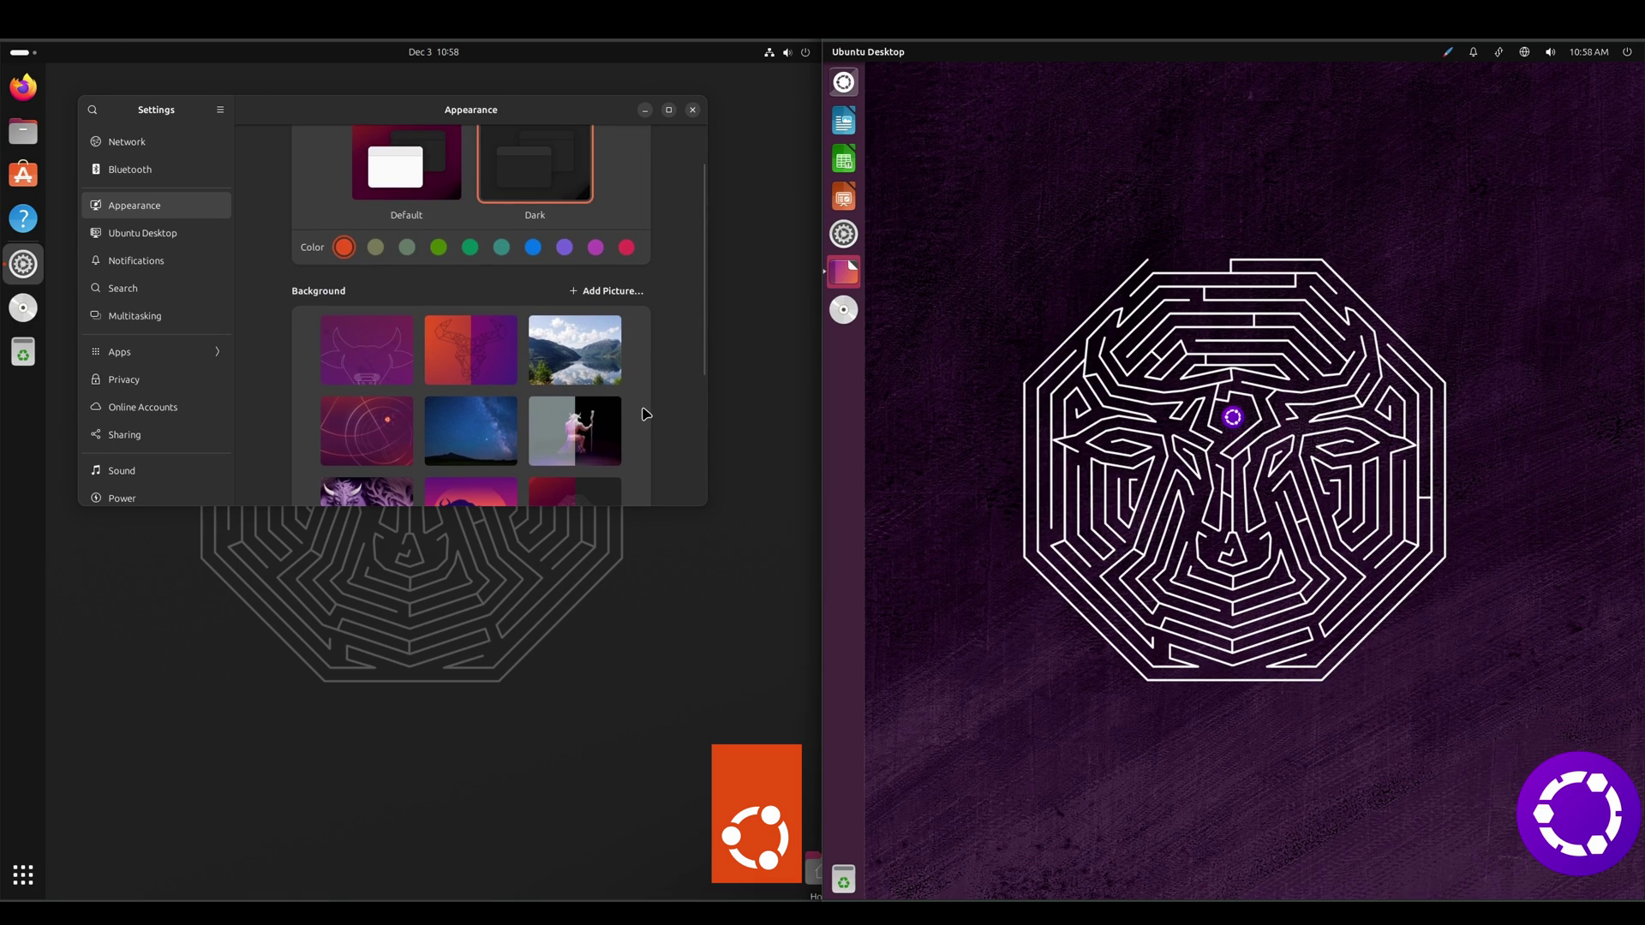
{"action": "left_click", "coordinate": [383, 449]}
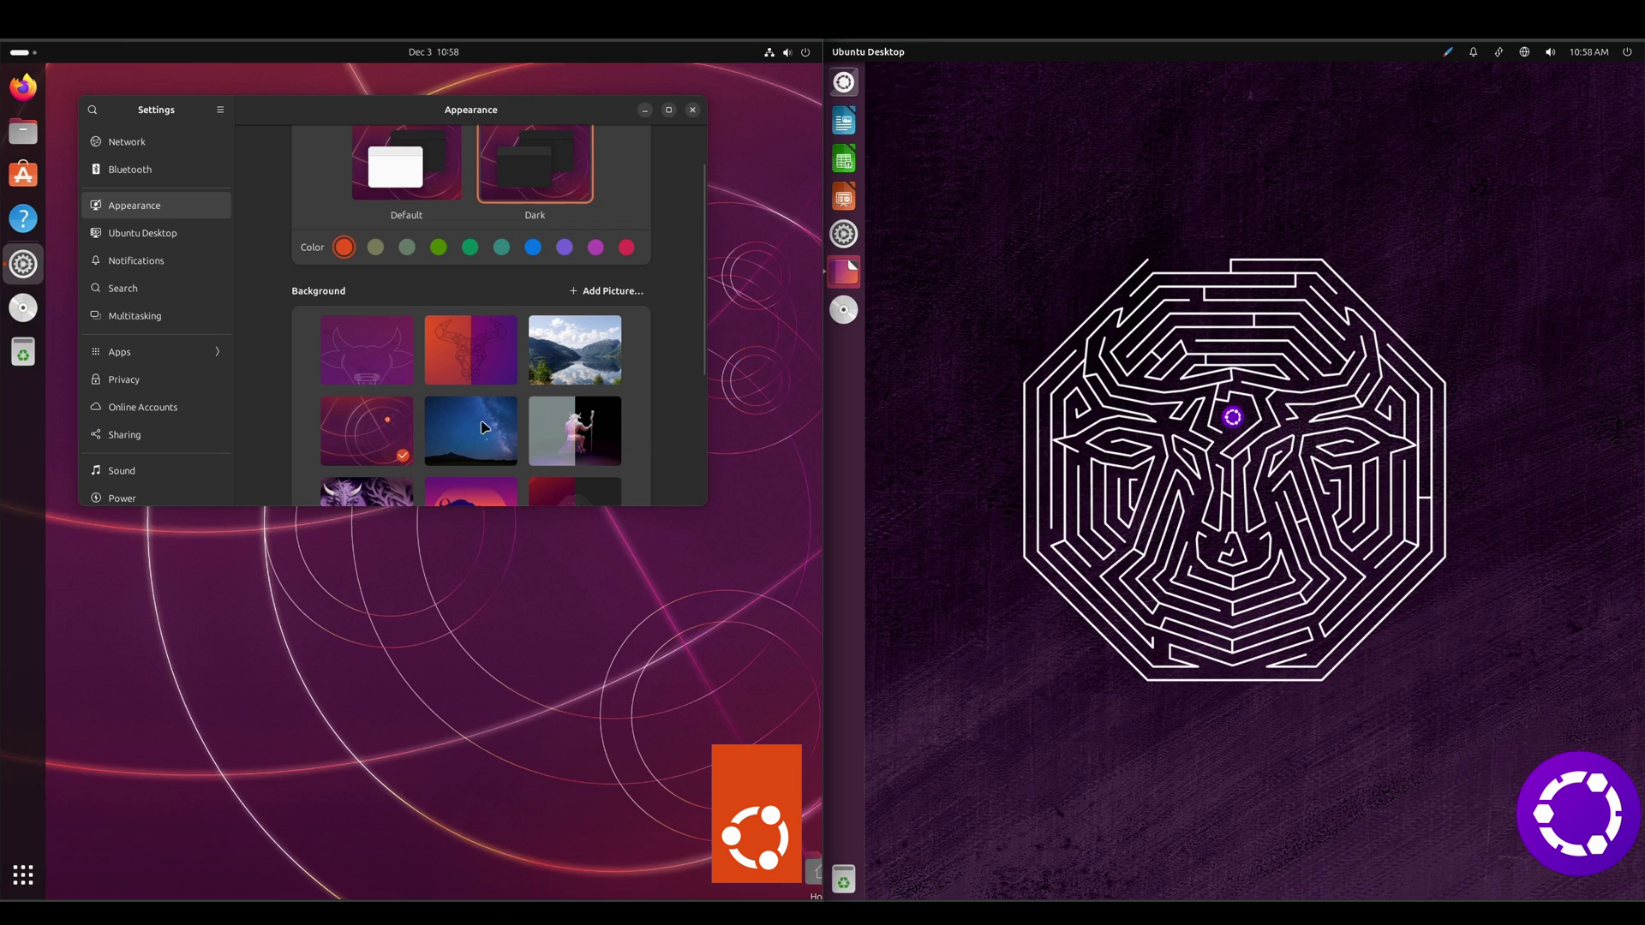
{"action": "left_click", "coordinate": [647, 112]}
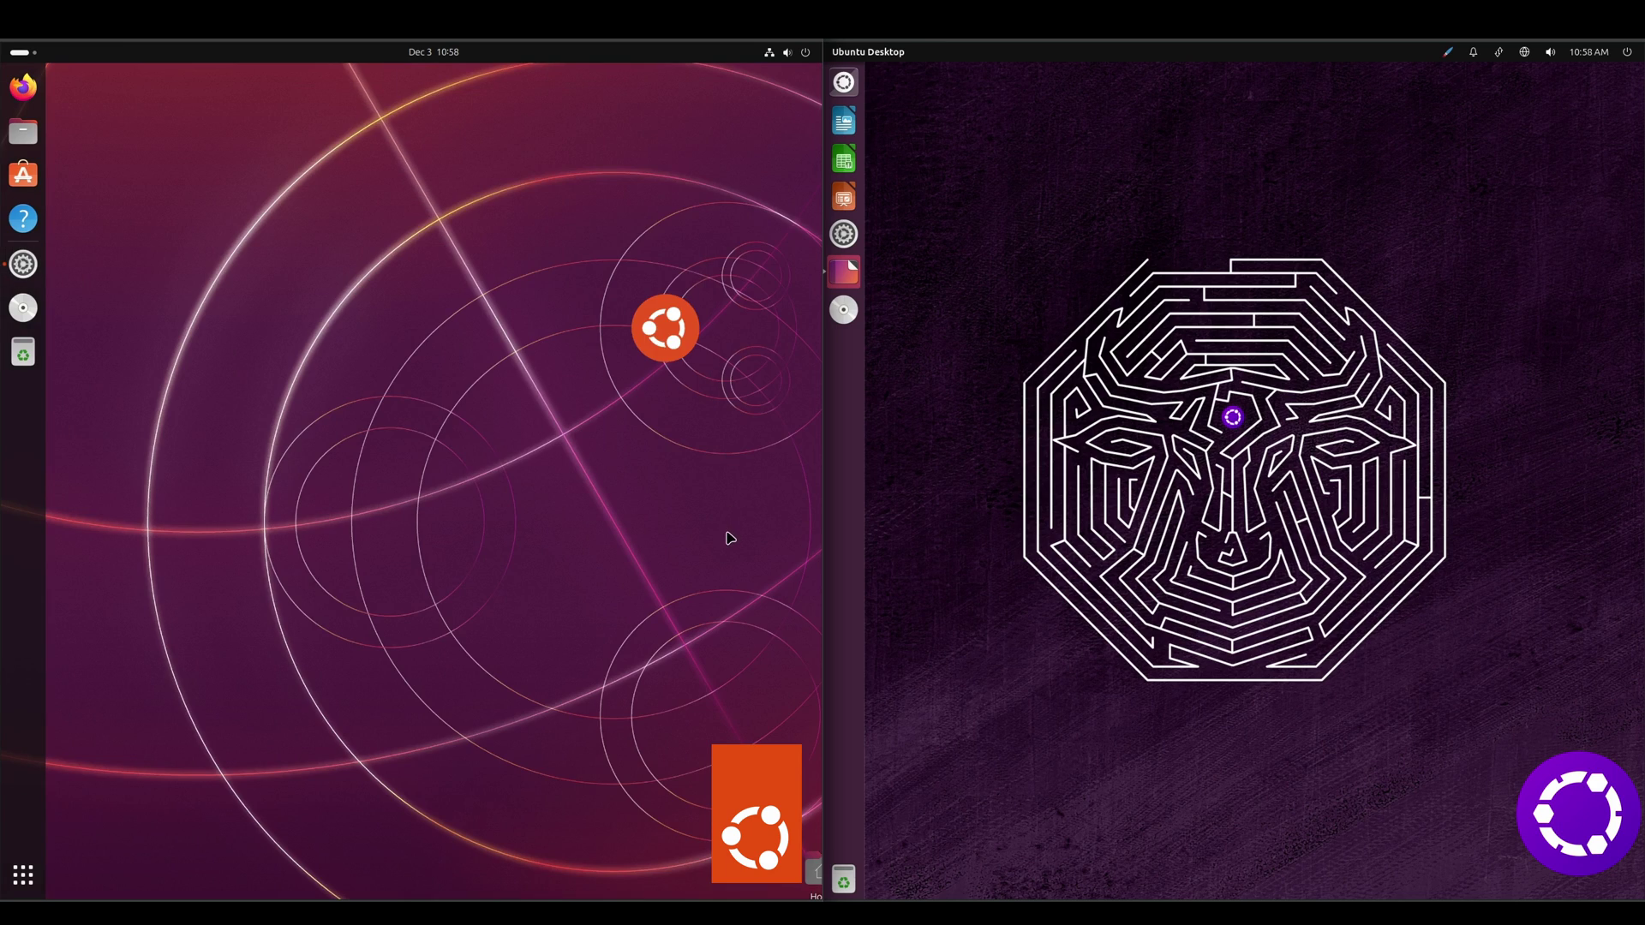